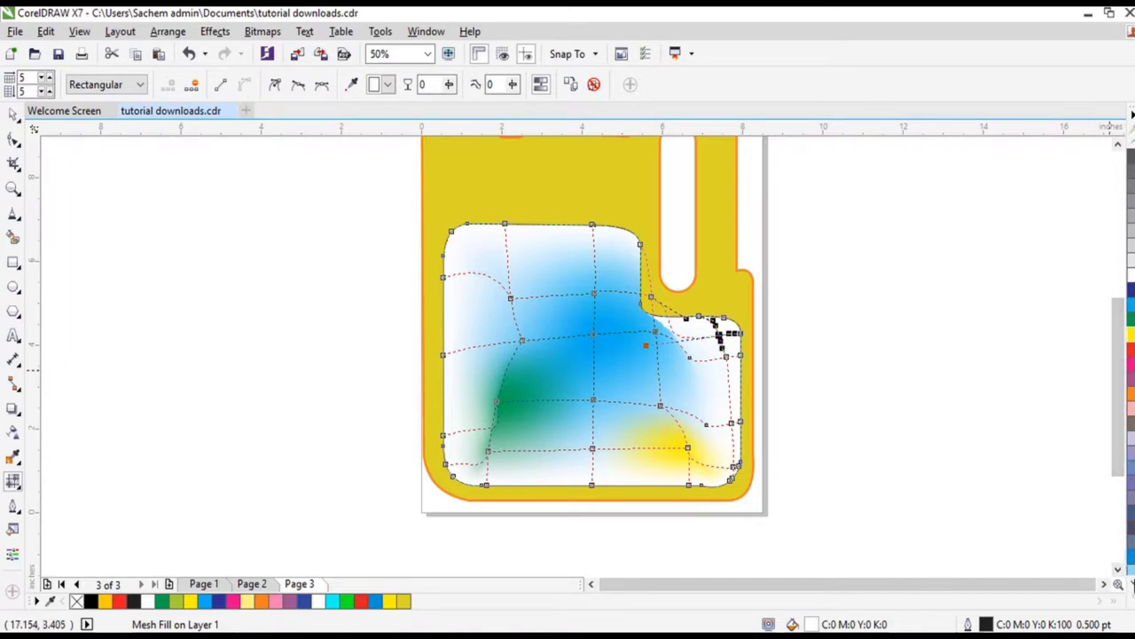
Step: Colour the selected mesh node in the right arm light blue and add a yellow node near the shape's upper-left corner
left_click(1131, 282)
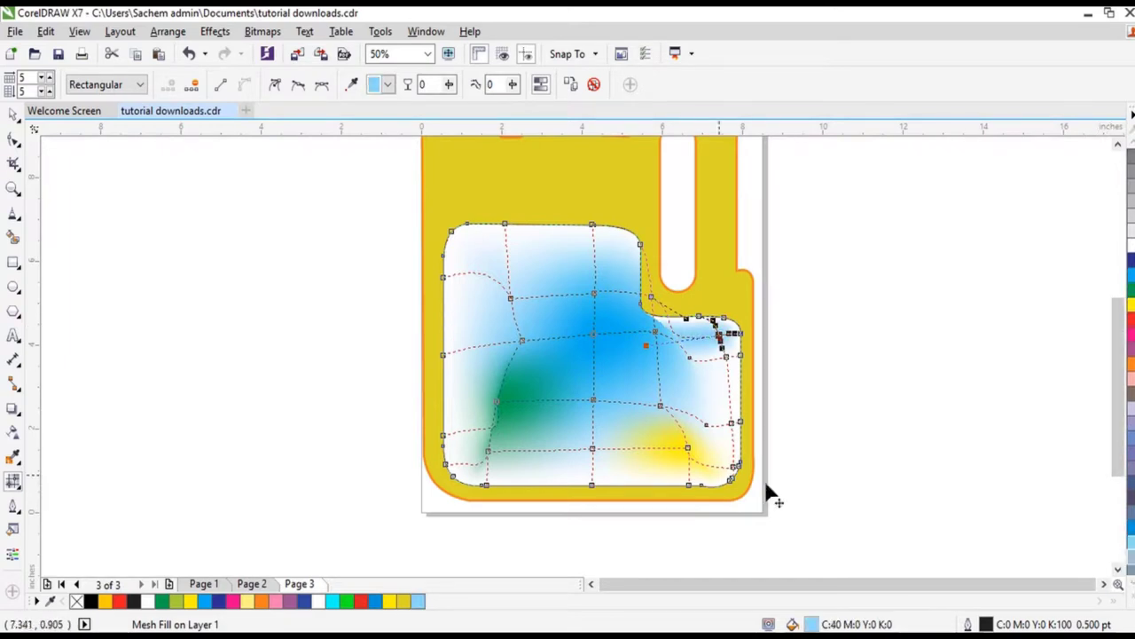
double_click(479, 255)
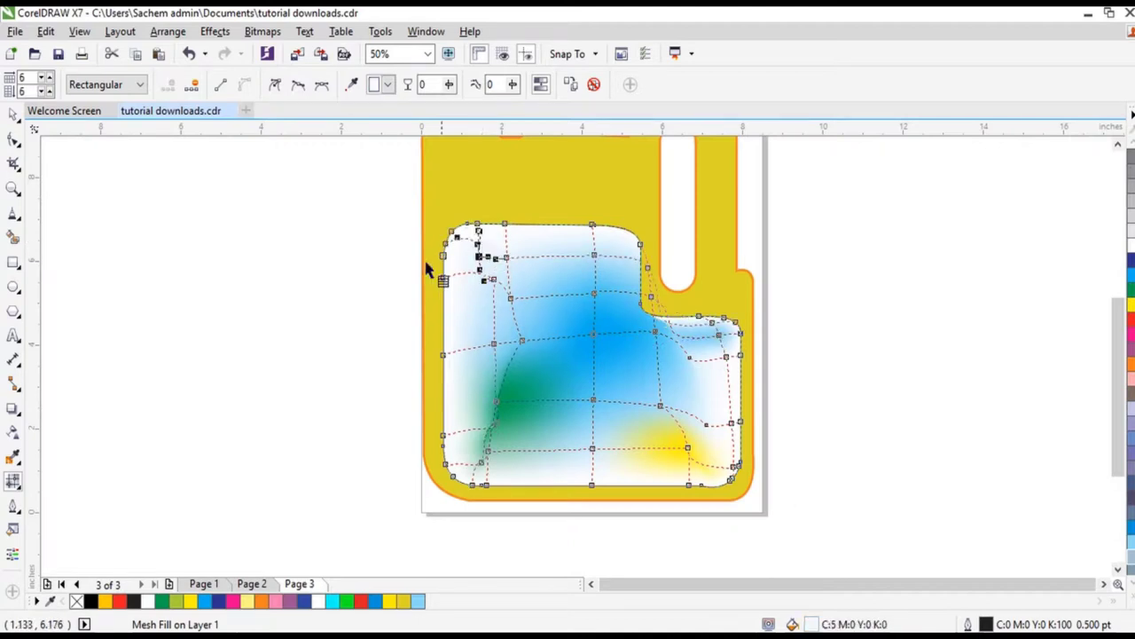
left_click(190, 603)
Step: Add a cyan mesh node along the shape's top edge and colour the existing node just below and right of it green
double_click(575, 239)
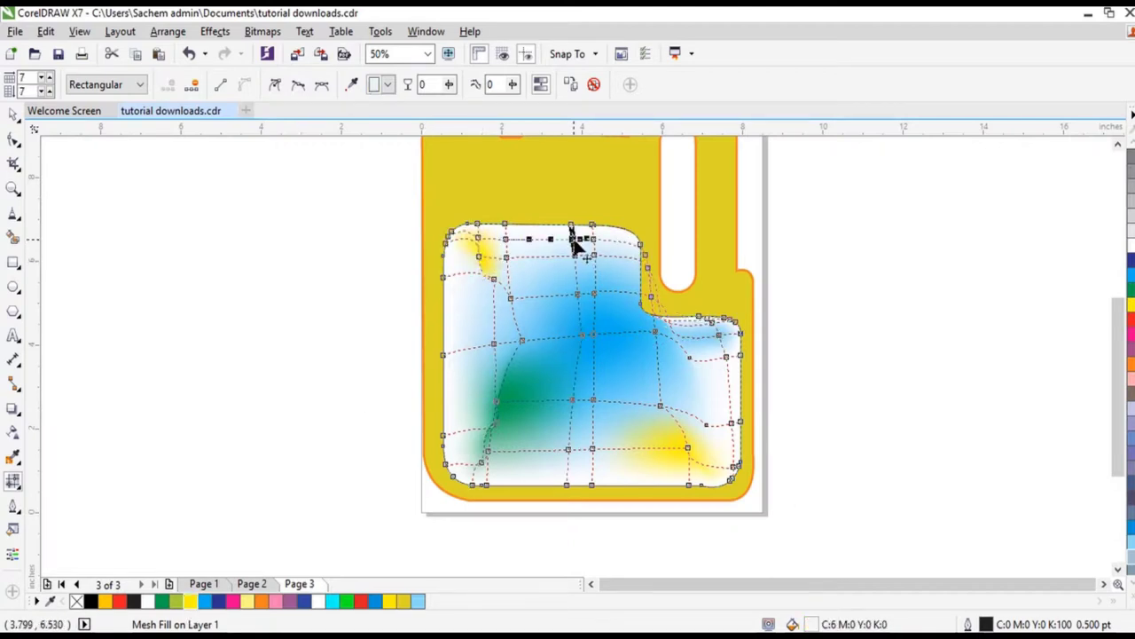
left_click(333, 602)
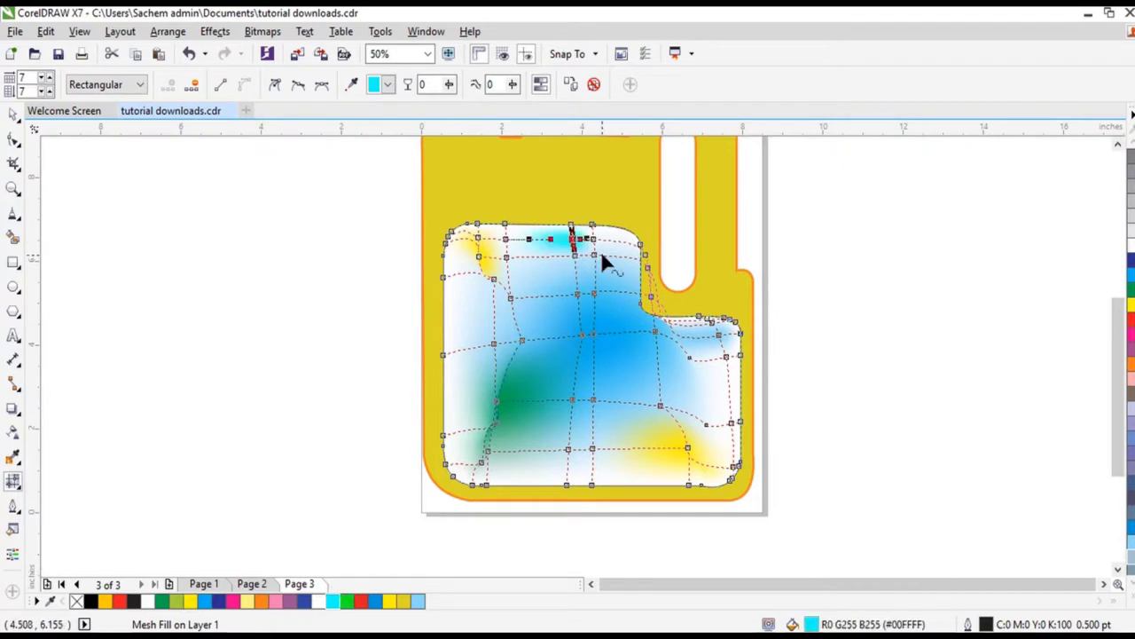
left_click(593, 256)
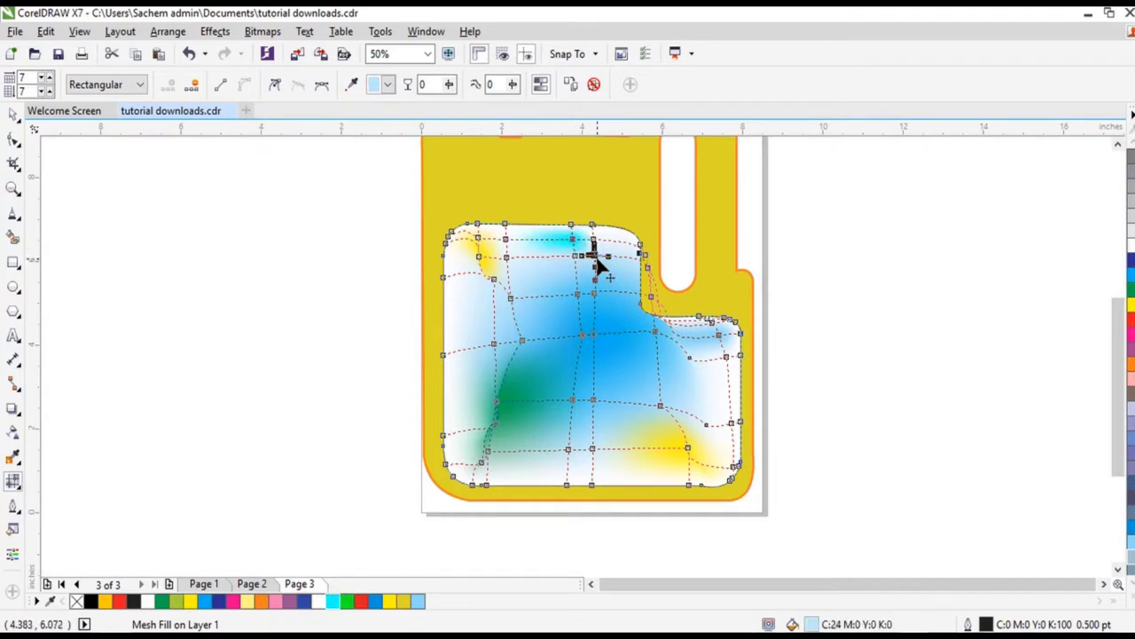
left_click(162, 602)
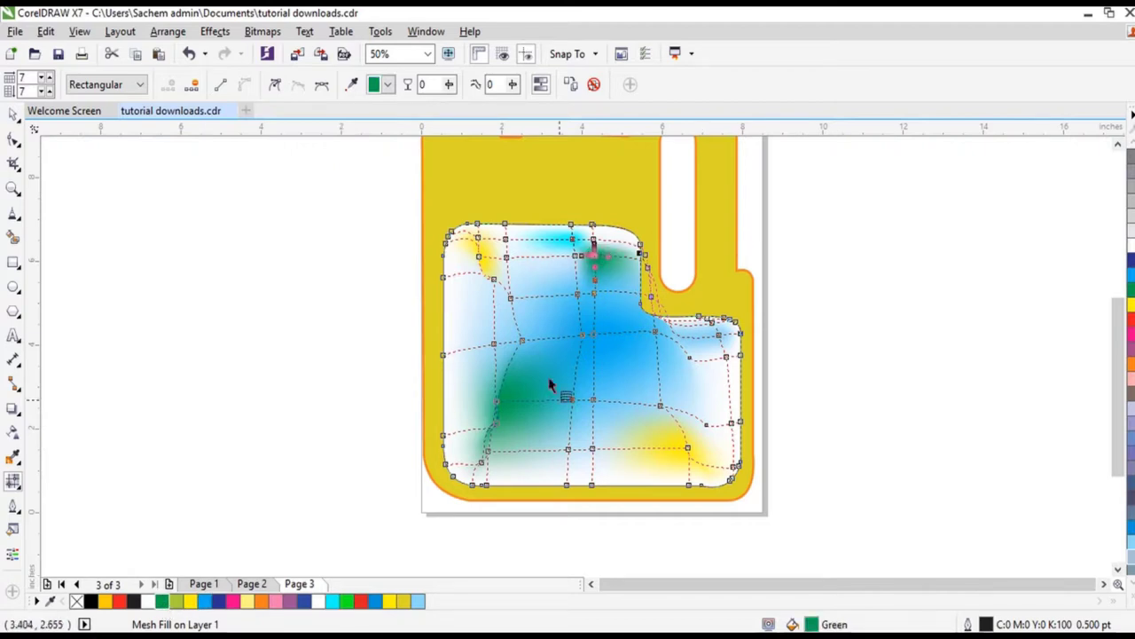
Step: Colour the mesh node on the shape's left side and the one at its lower middle yellow
left_click(495, 341)
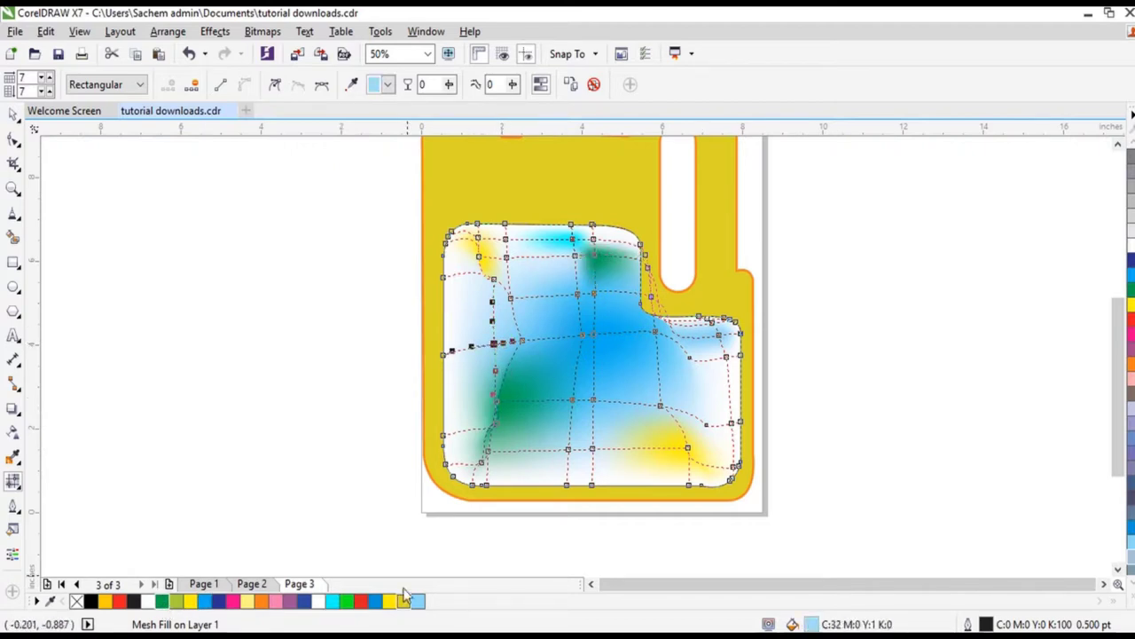
left_click(390, 601)
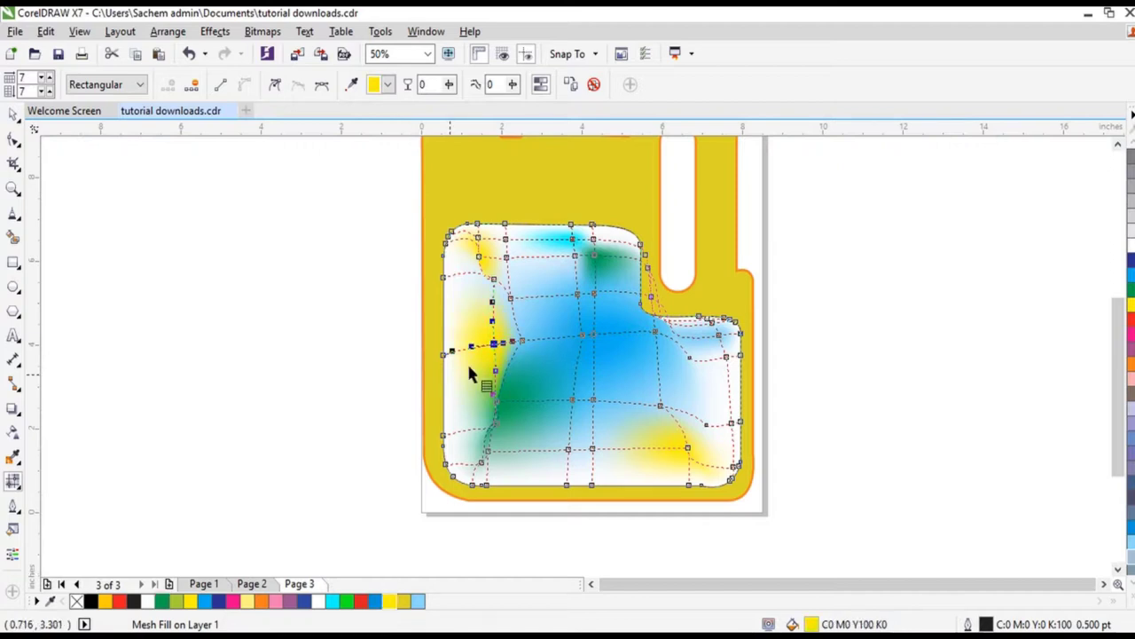
left_click(568, 449)
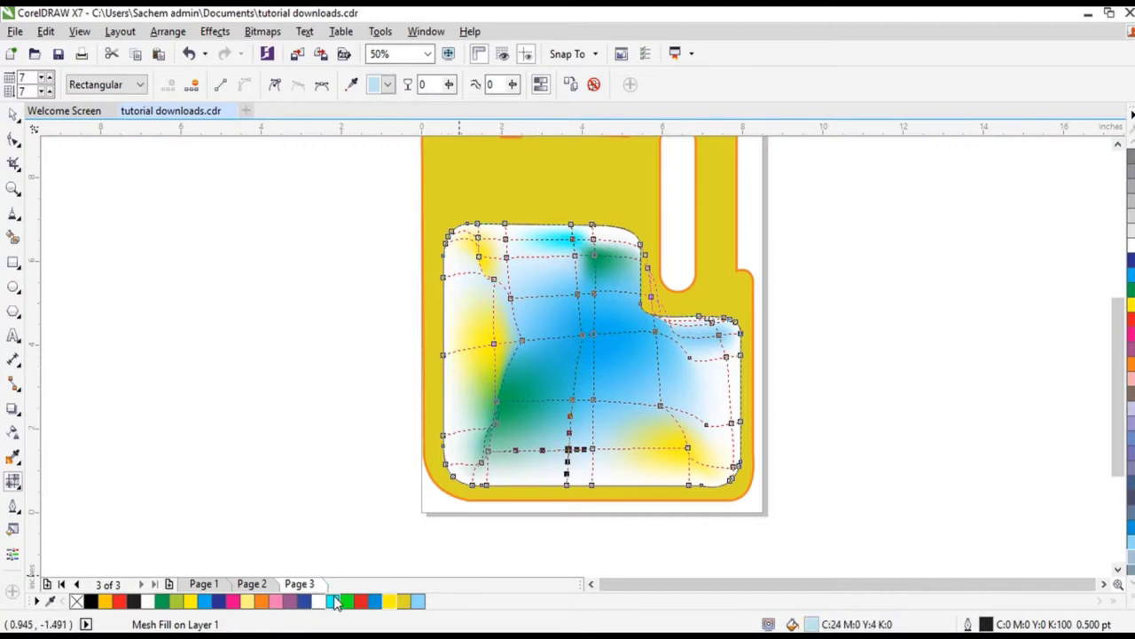
left_click(333, 602)
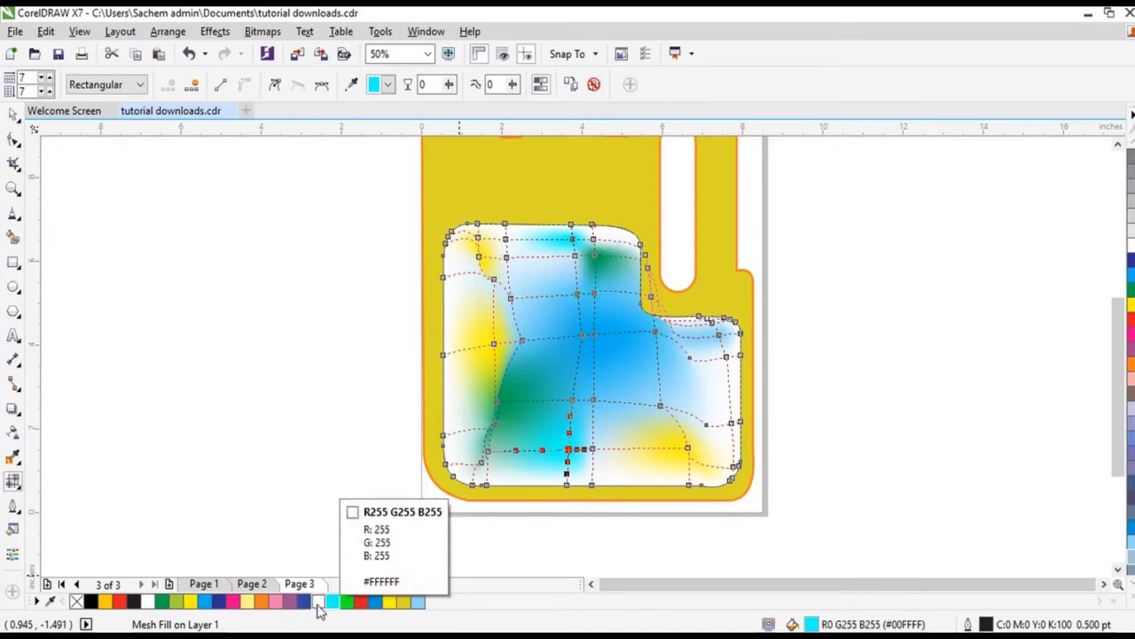
left_click(391, 602)
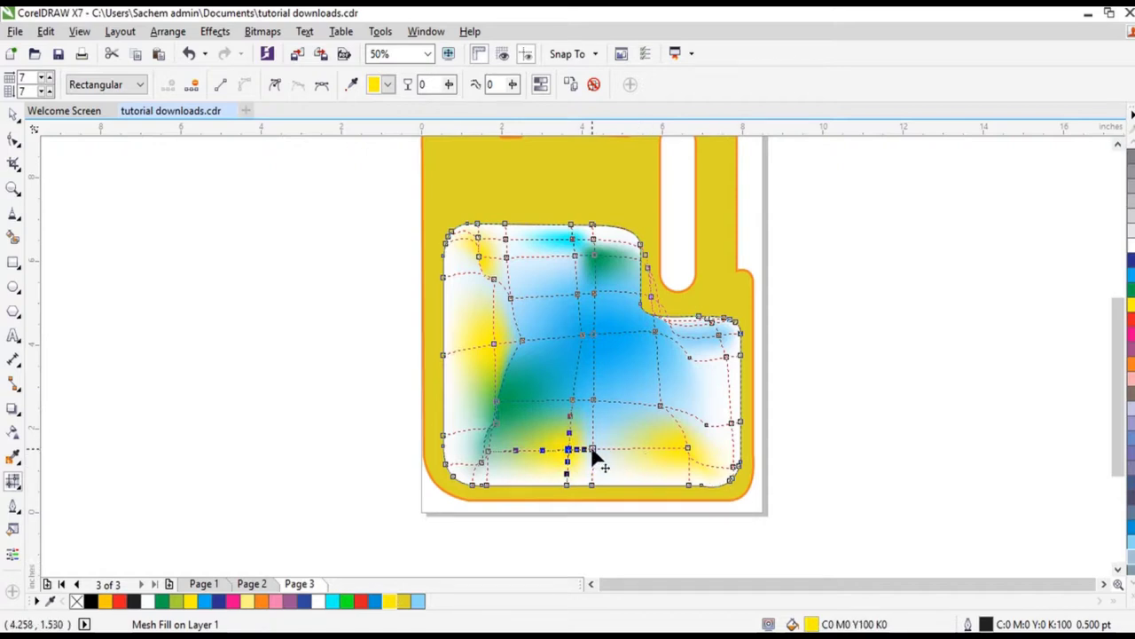
Step: Move the lower-middle mesh node down and right and colour it dark yellow, then make the upper-centre node green
left_click(639, 468)
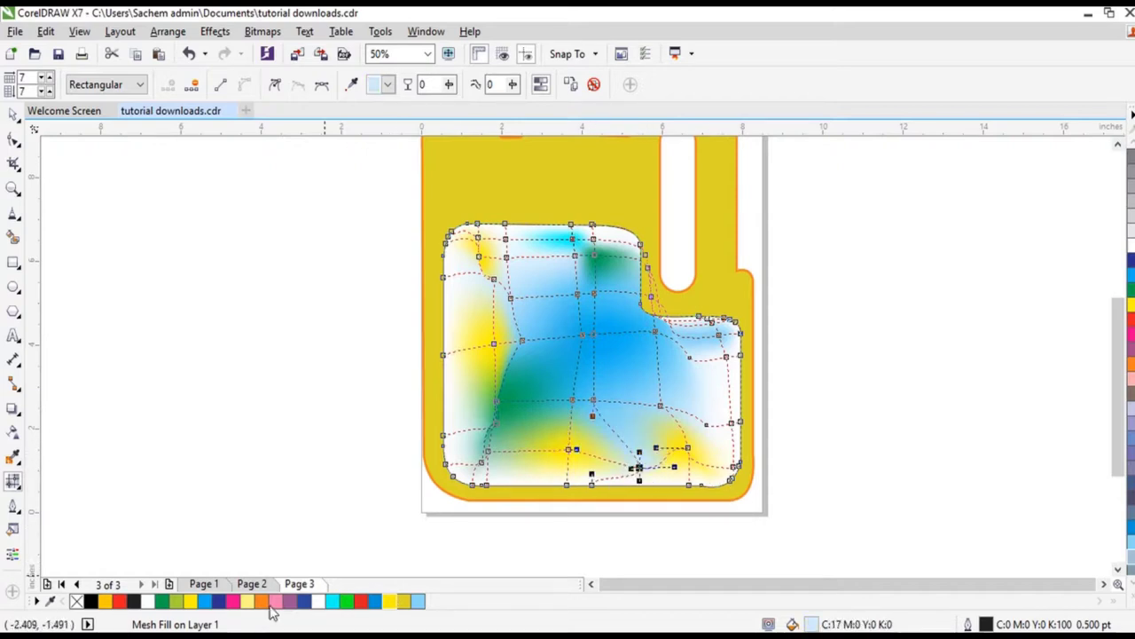
left_click(404, 603)
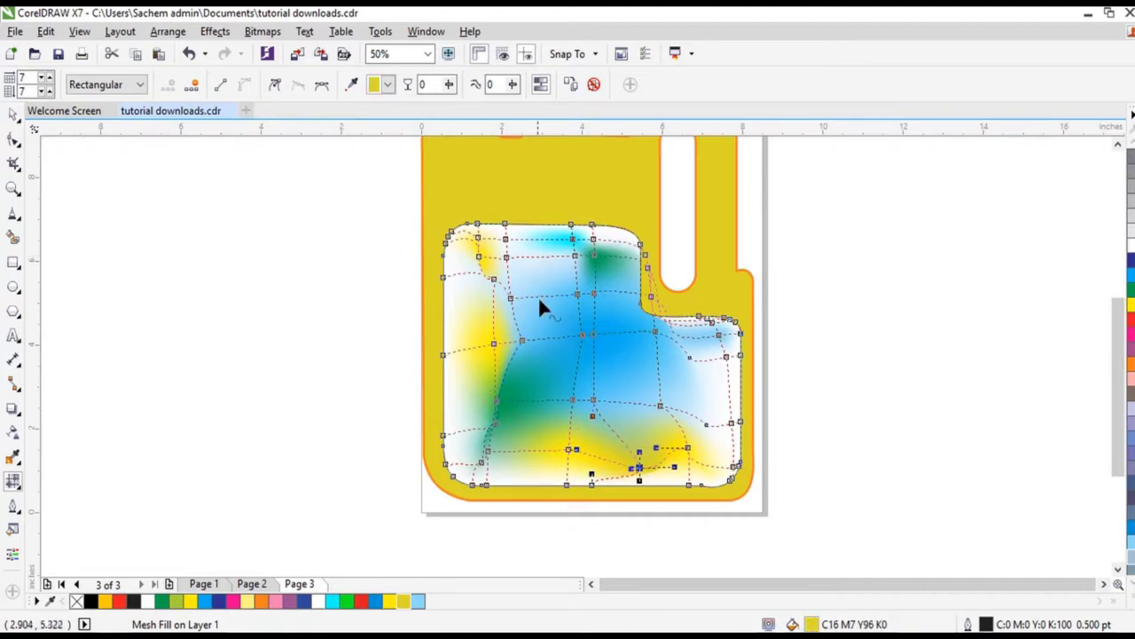
left_click(577, 294)
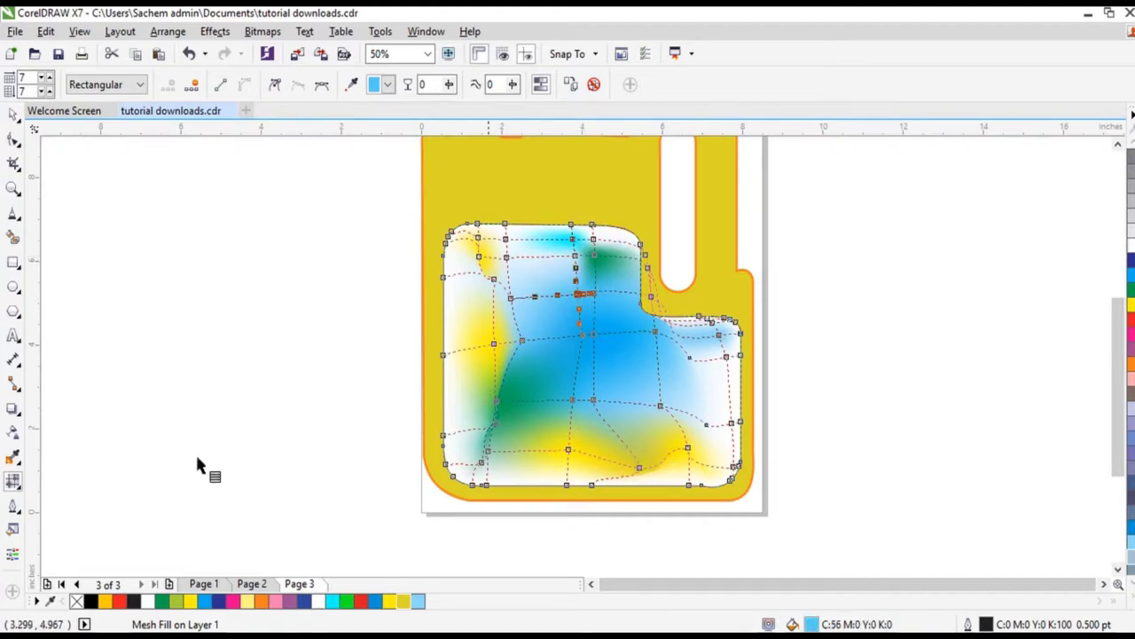
left_click(163, 602)
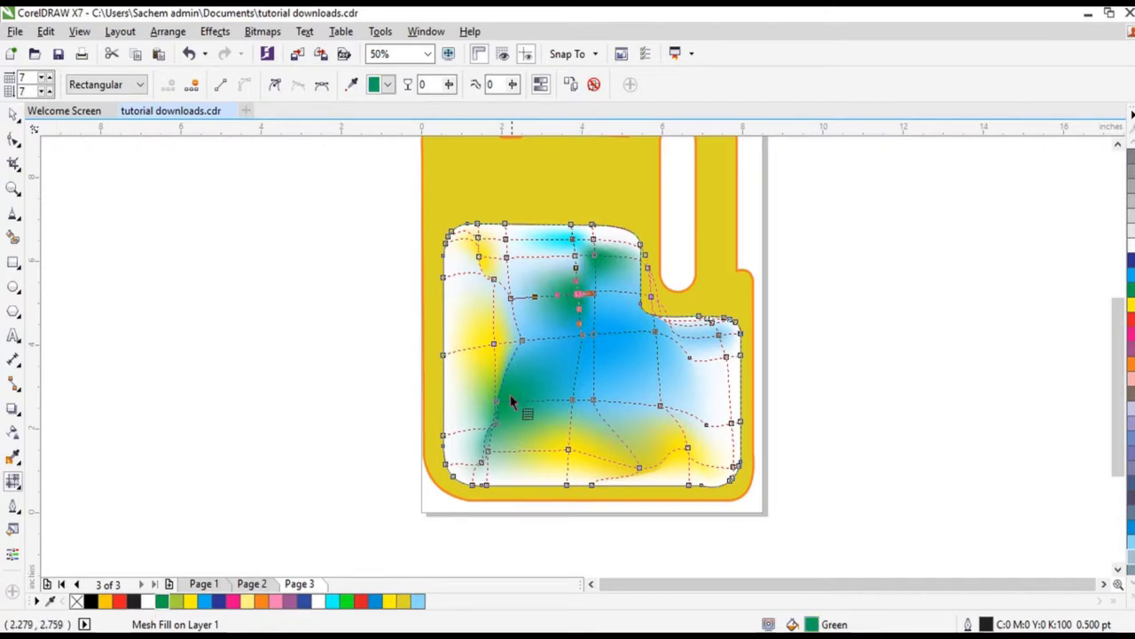
Step: Add an orange mesh node near the left edge and pull the lower-right inner node up toward the right arm
double_click(451, 396)
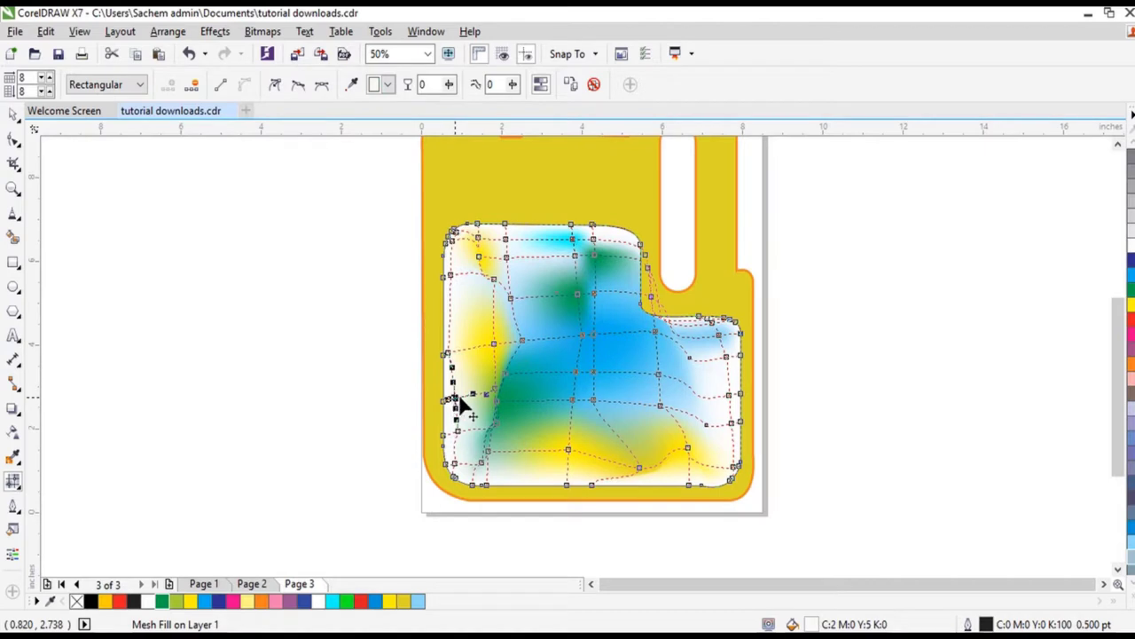
left_click(261, 602)
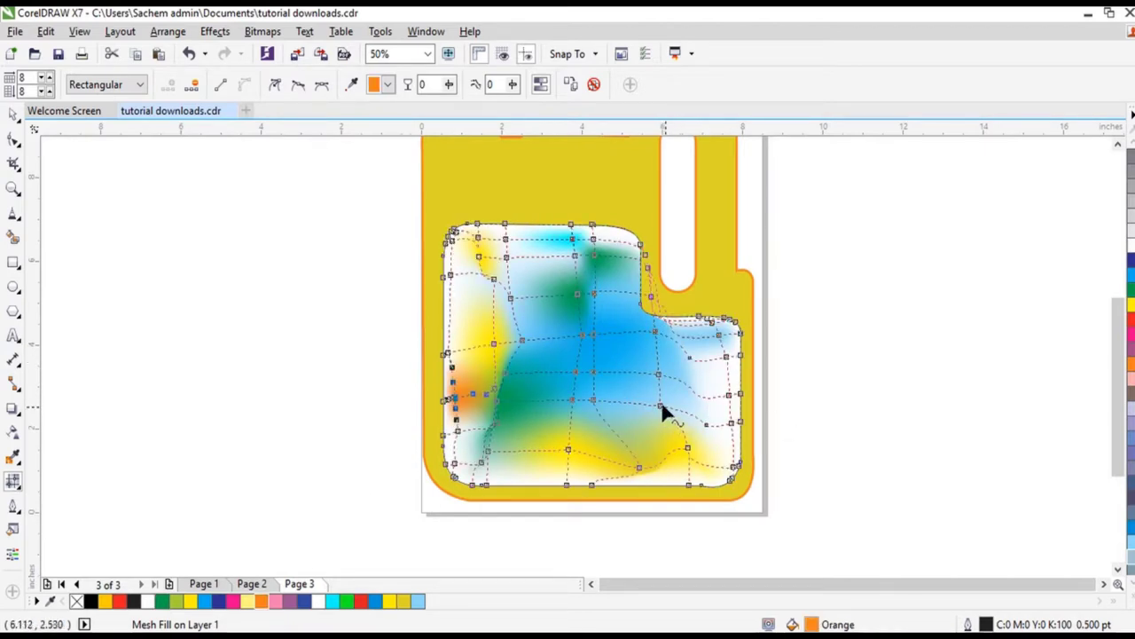
left_click(711, 368)
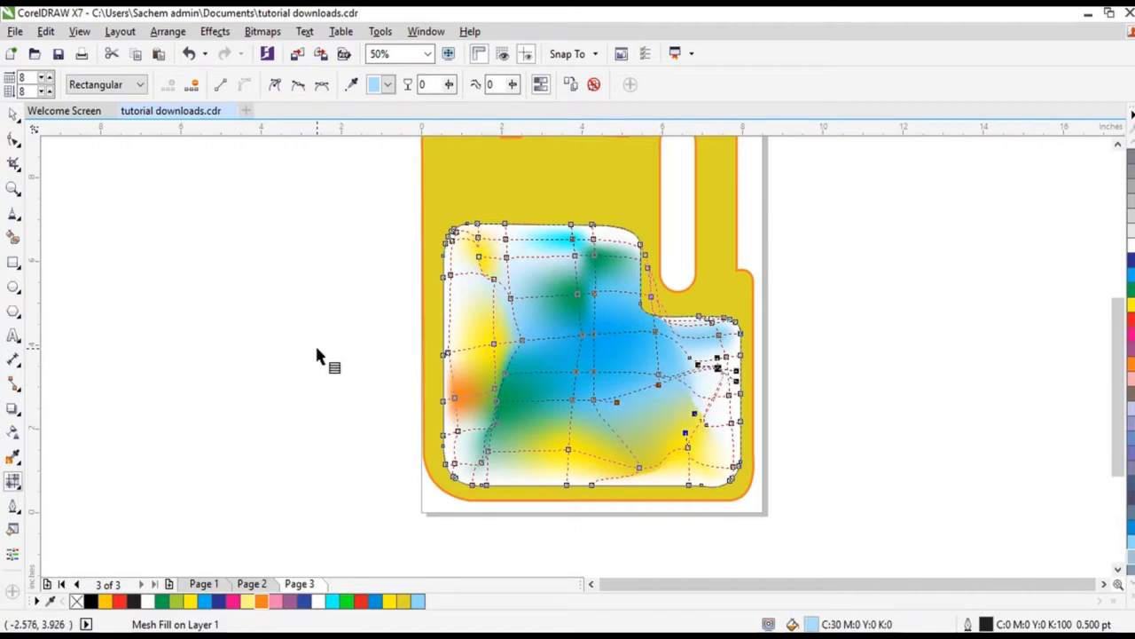
left_click(14, 116)
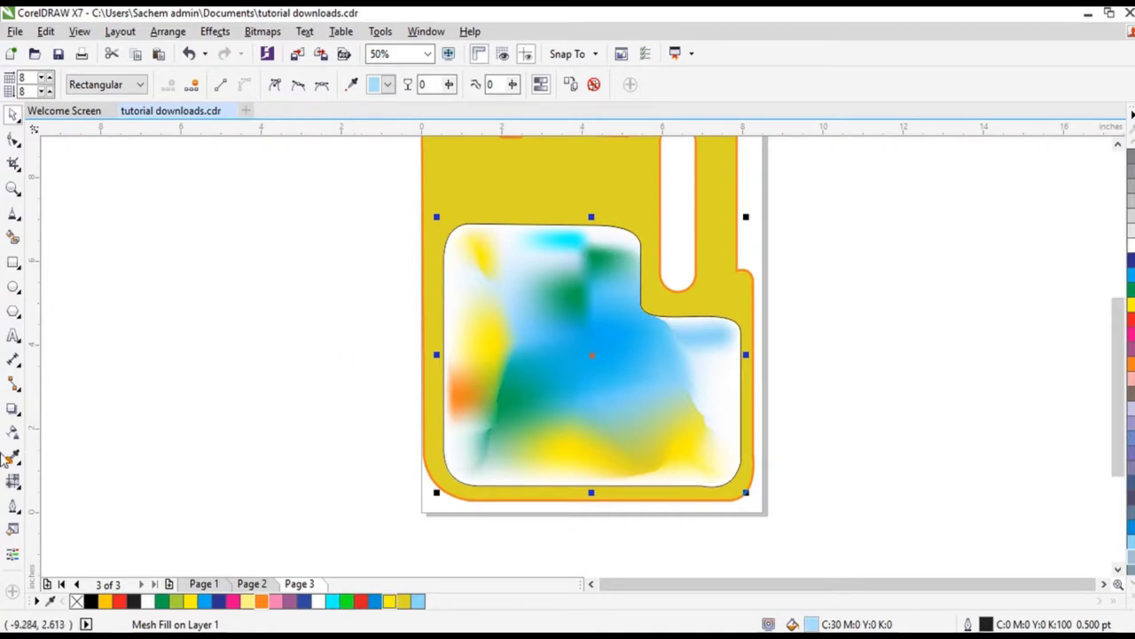
Step: Draw an ellipse about 6.5 by 2.3 inches across the lower part of the mesh shape with a 10 pt red outline
left_click(13, 288)
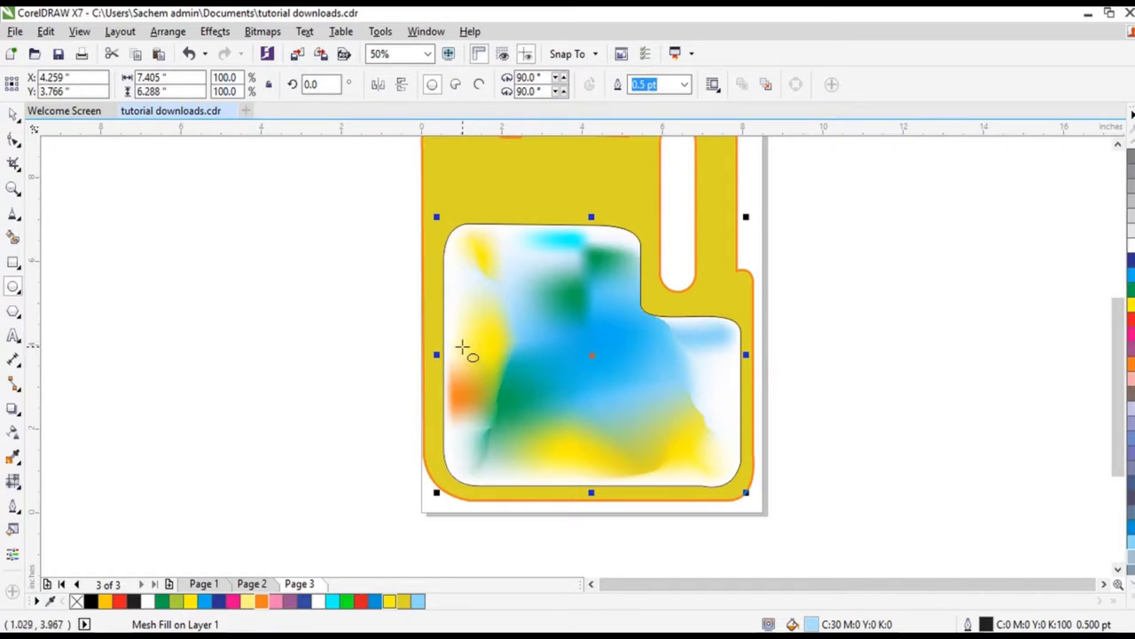
left_click_drag(462, 348, 719, 446)
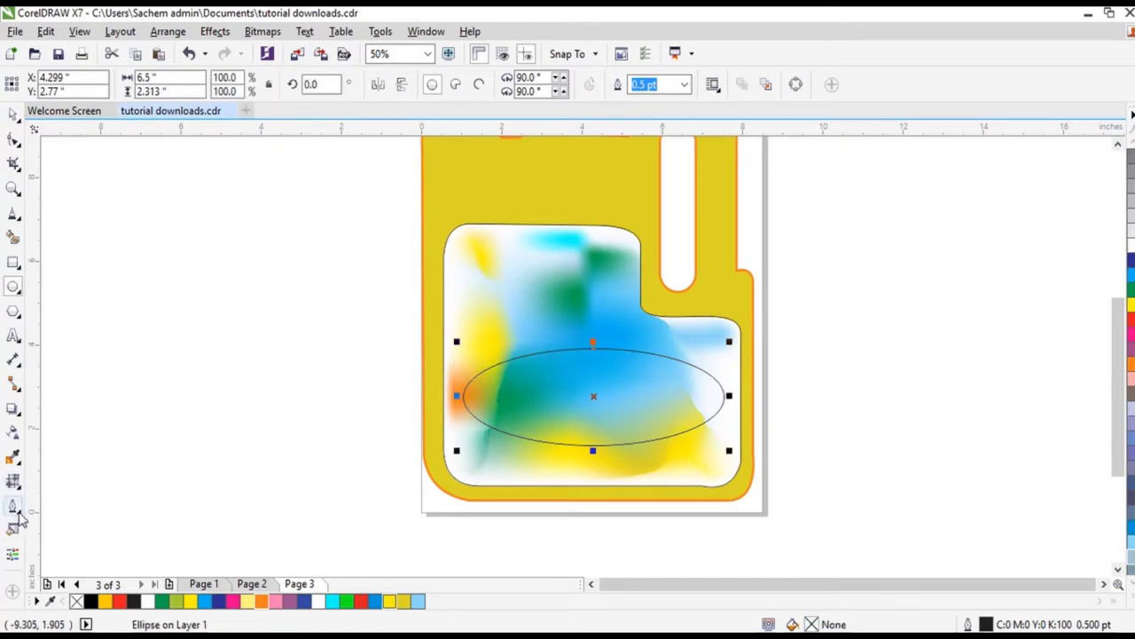
left_click(18, 512)
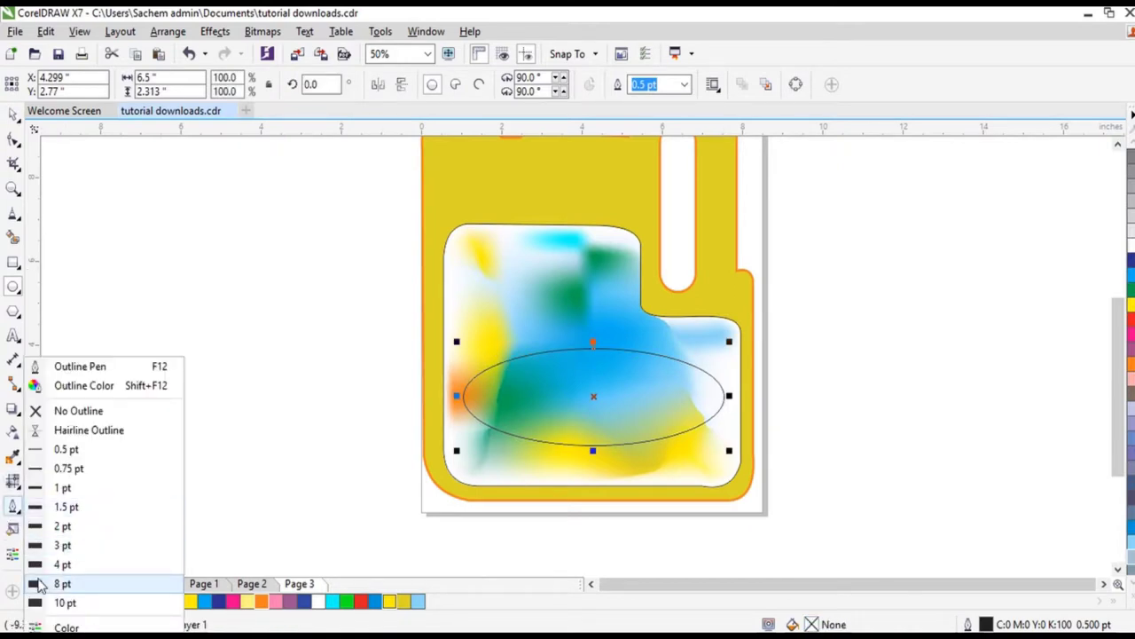
left_click(40, 583)
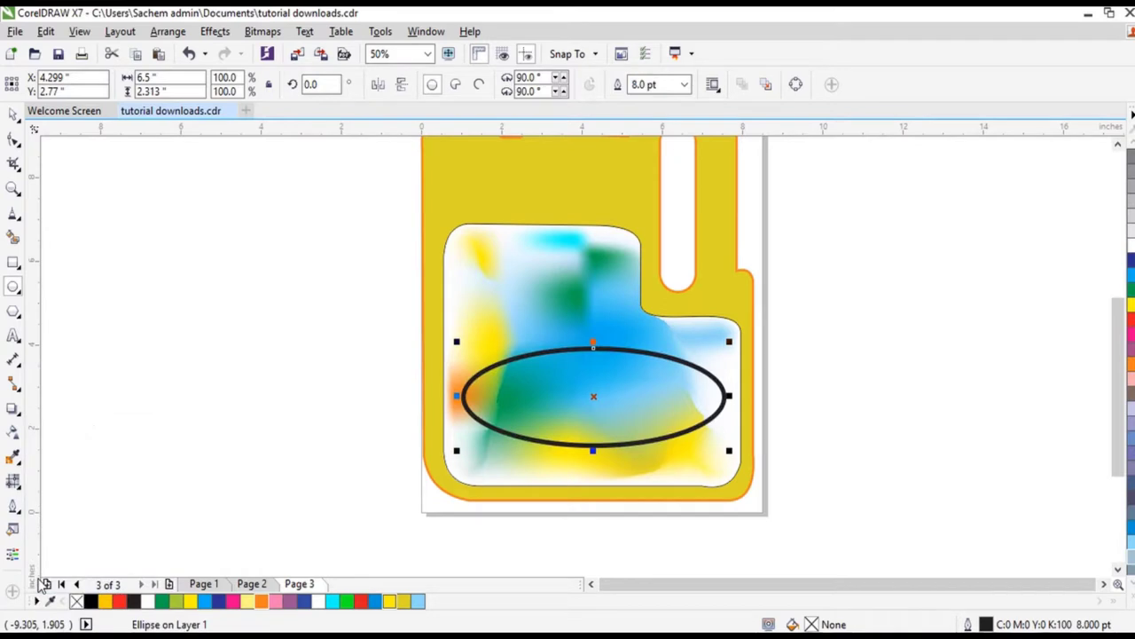
left_click(14, 505)
left_click(55, 602)
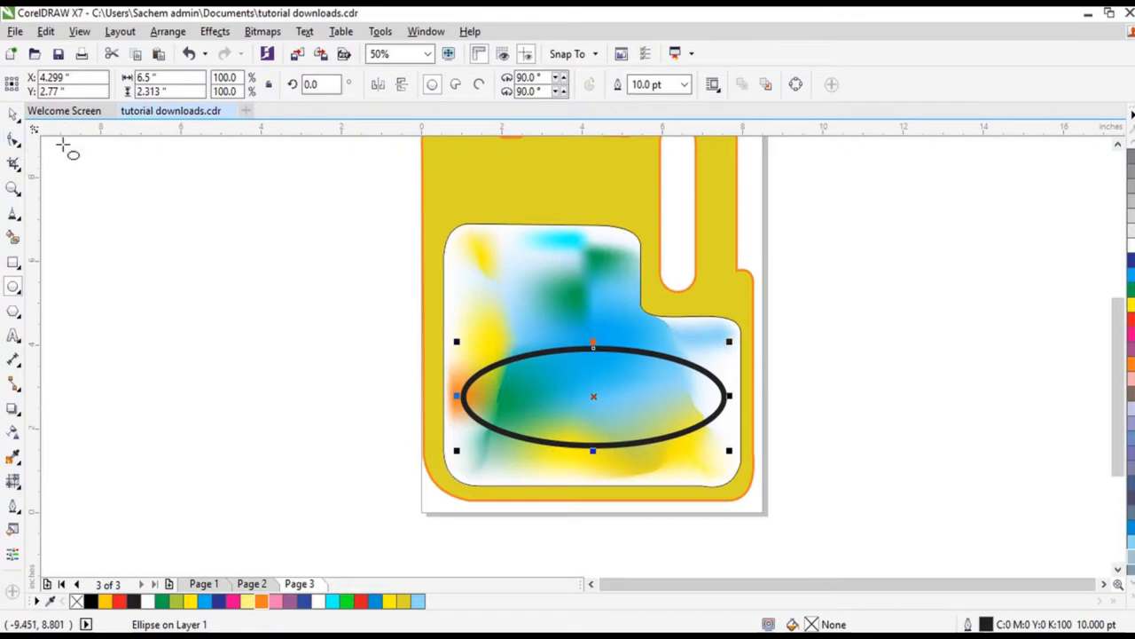
right_click(119, 602)
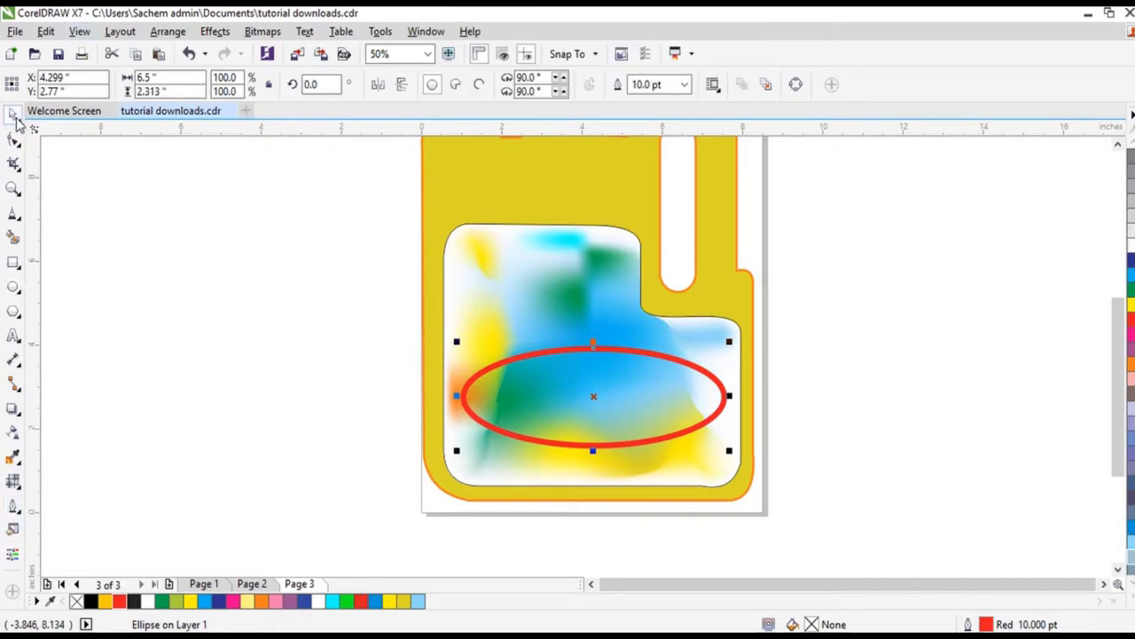
Step: Give the mesh-filled shape a 10 pt red outline and deselect it
double_click(457, 266)
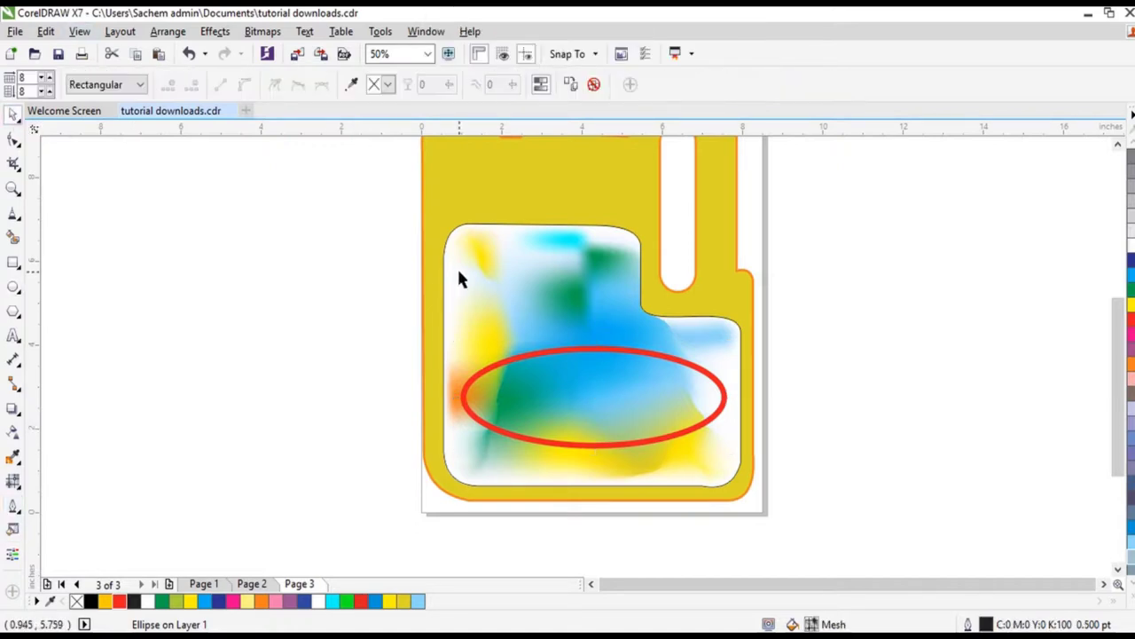
left_click(12, 512)
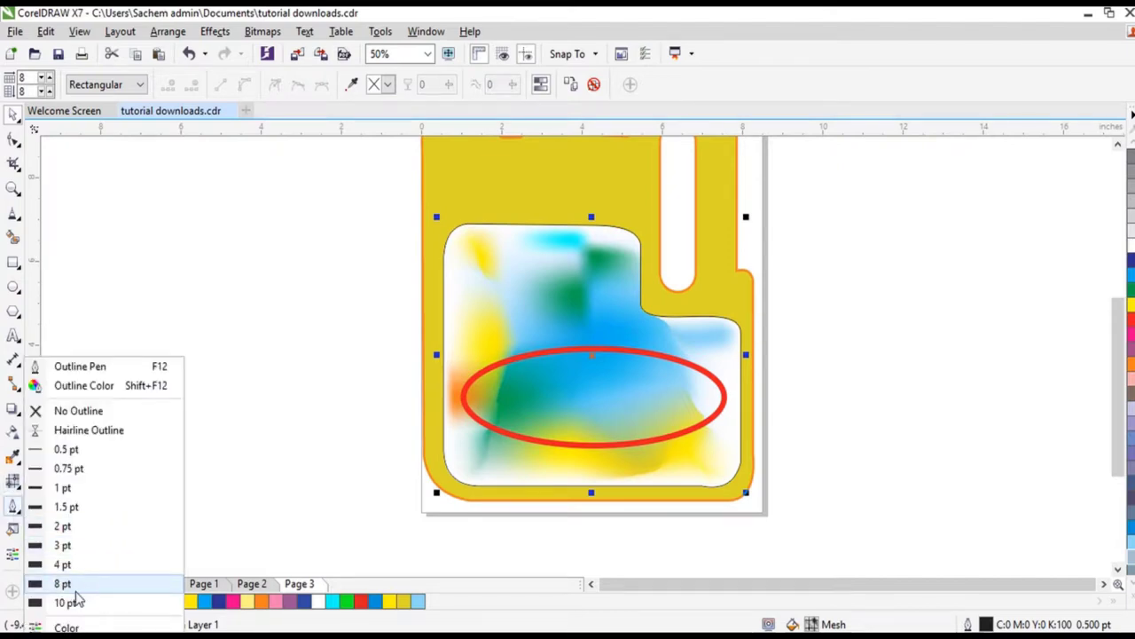
left_click(67, 603)
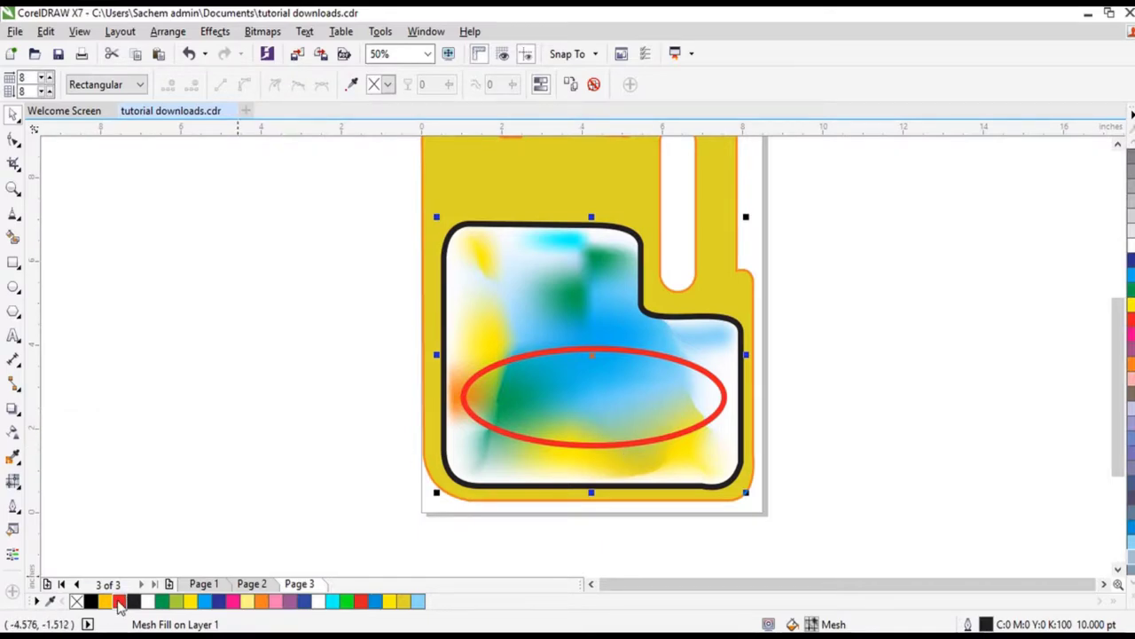
right_click(120, 603)
left_click(307, 337)
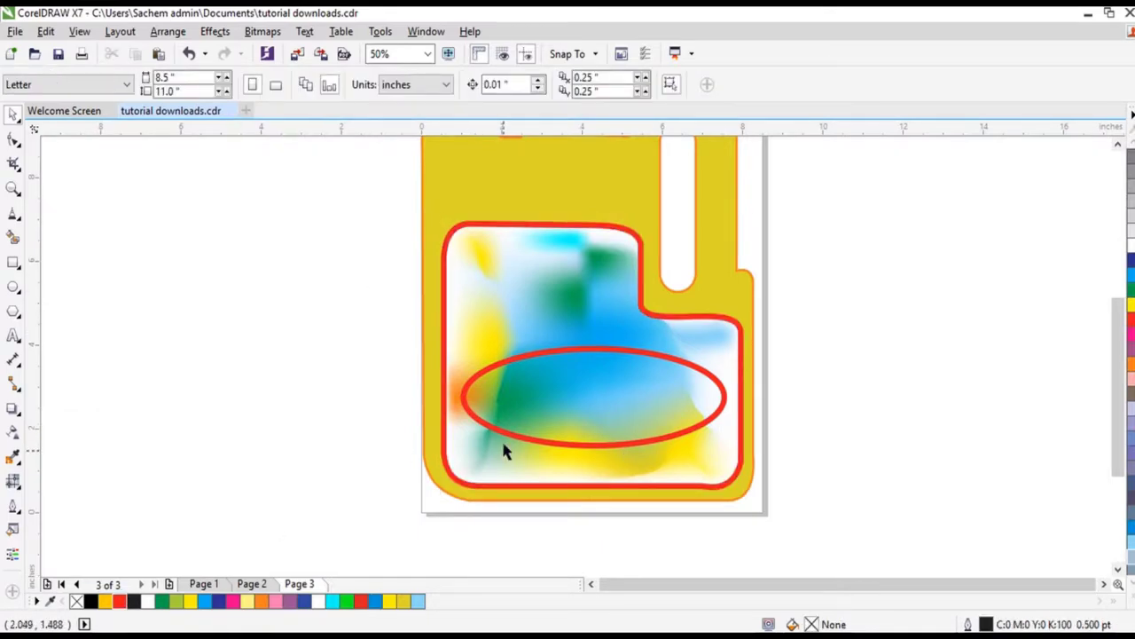
Step: Change the ellipse's outline to yellow and fill it with yellow
left_click(578, 411)
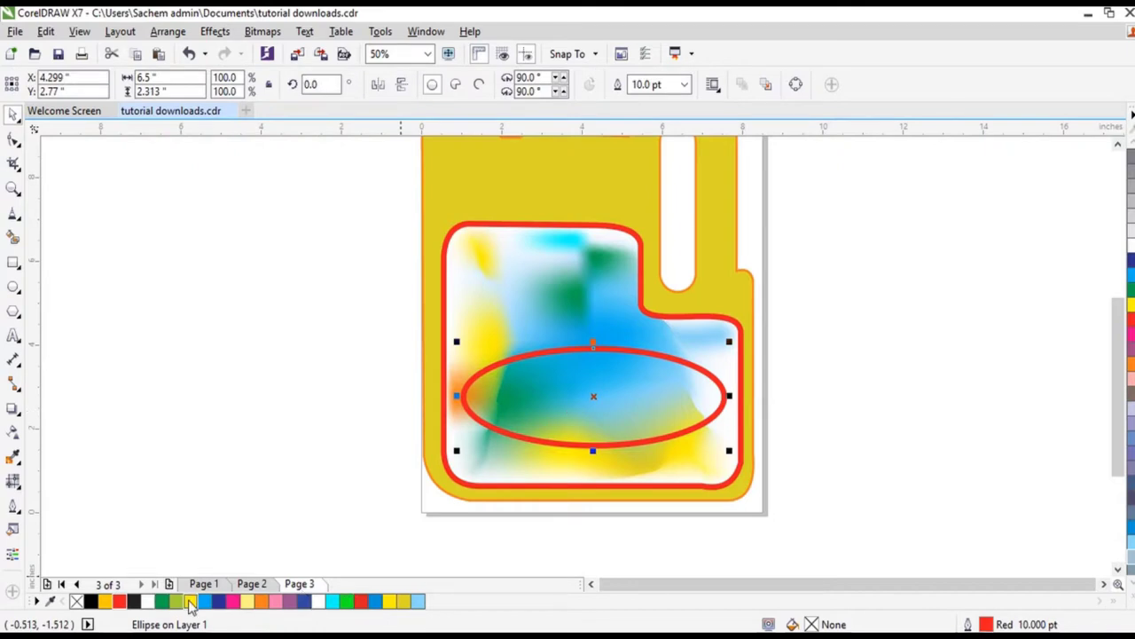
right_click(189, 603)
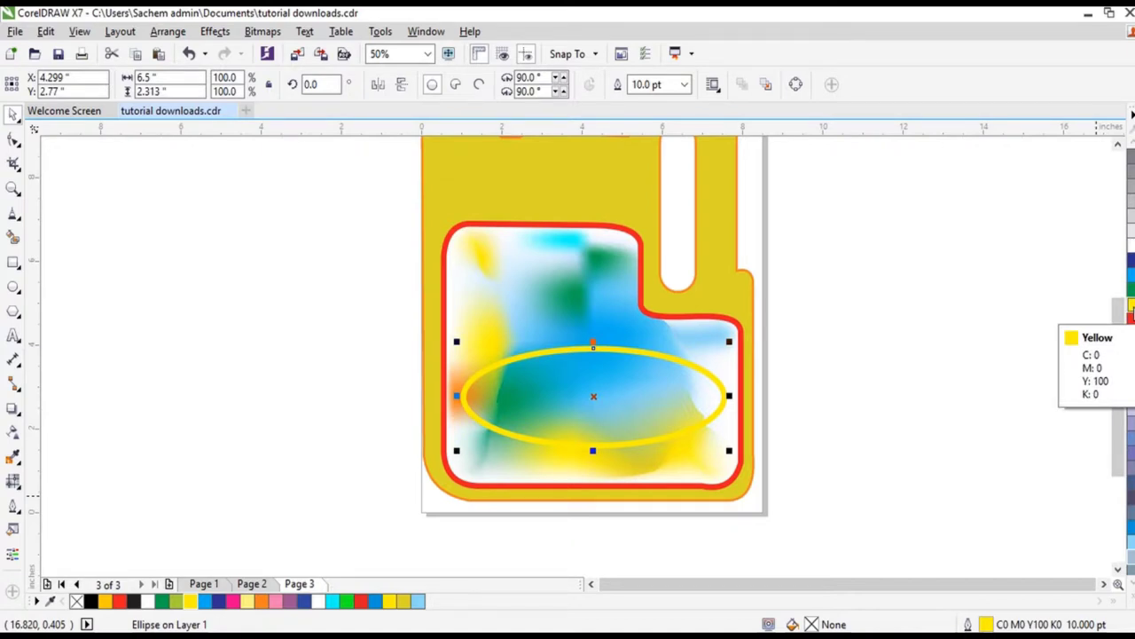
left_click(1131, 306)
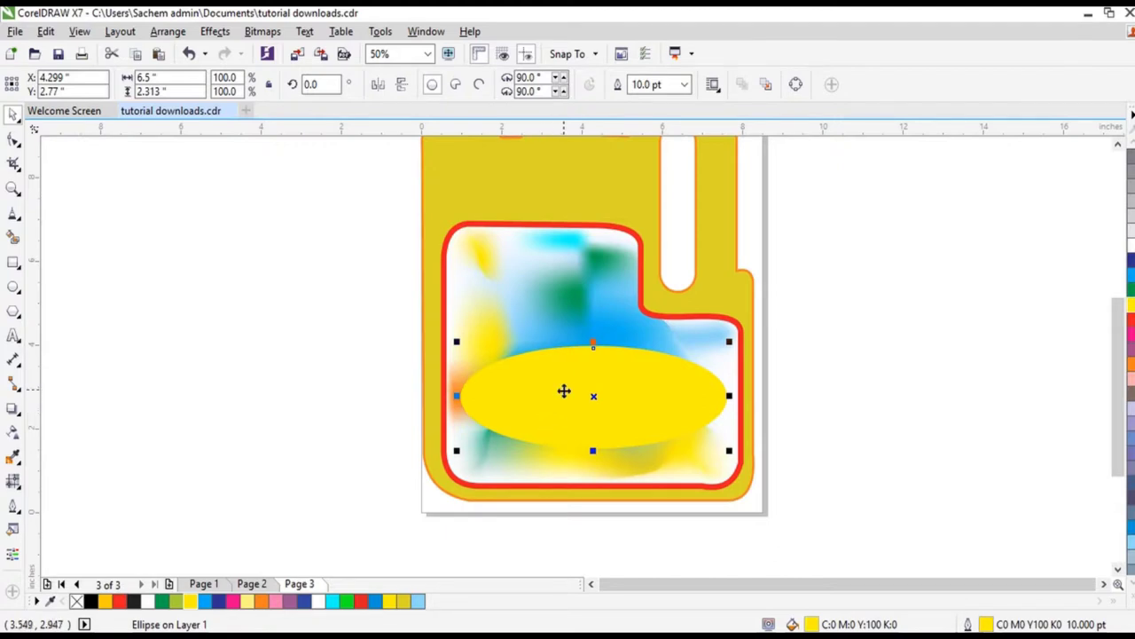
Step: Place a copy of the yellow ellipse in the empty area left of the page and move the original over it
left_click_drag(562, 389, 218, 408)
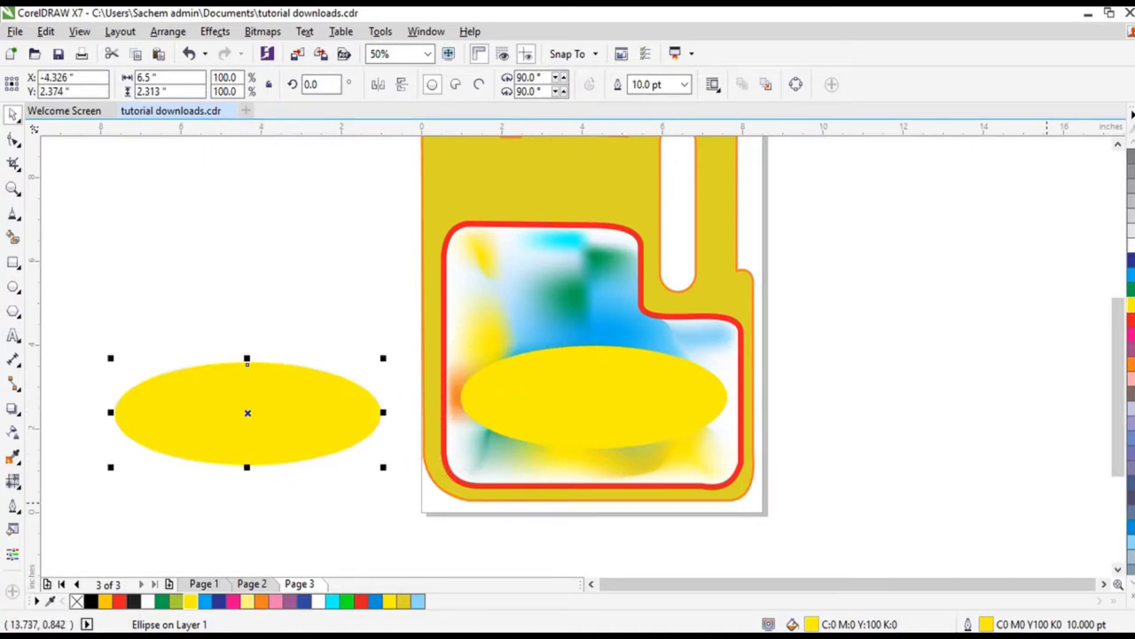
left_click(709, 417)
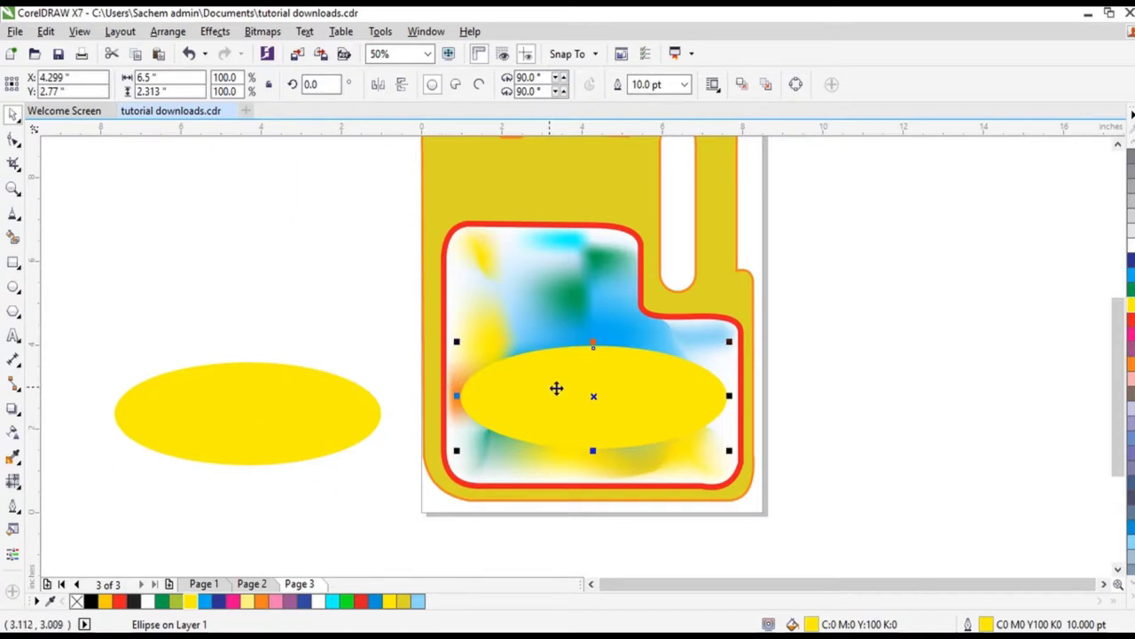
left_click_drag(556, 388, 217, 414)
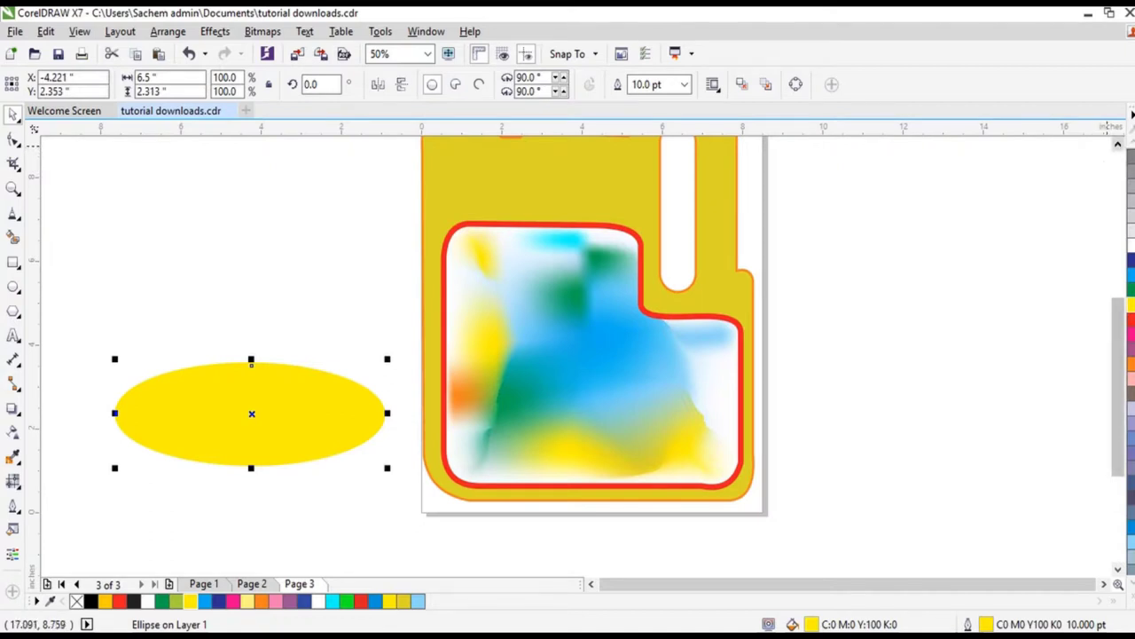
Step: Remove the outline from the selected ellipse beside the page and fill it with red
left_click(14, 509)
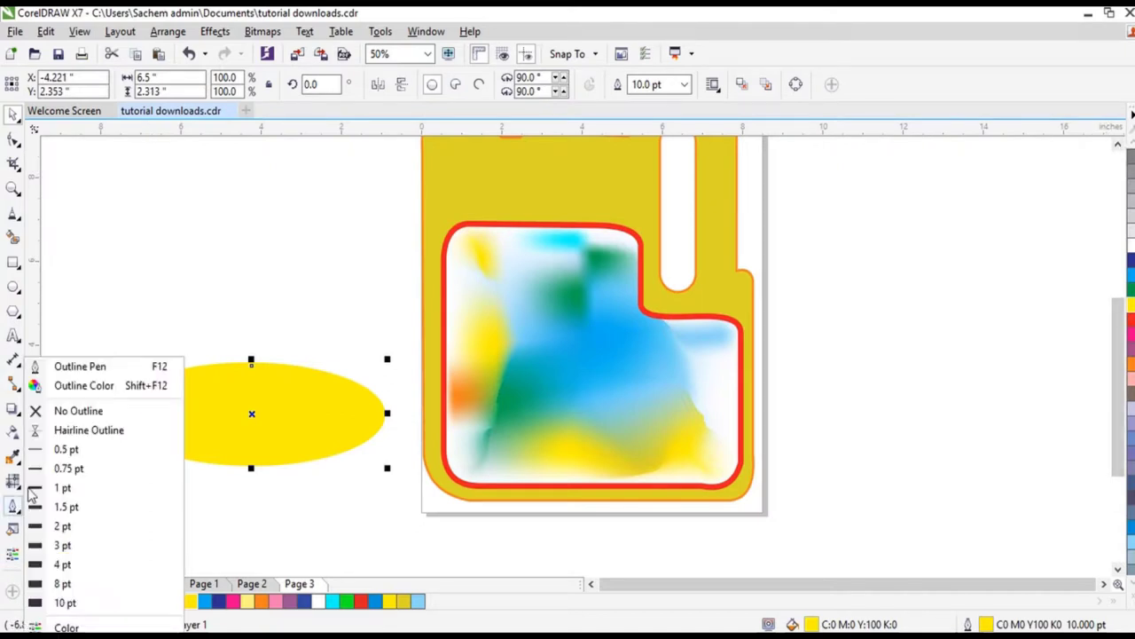
left_click(71, 412)
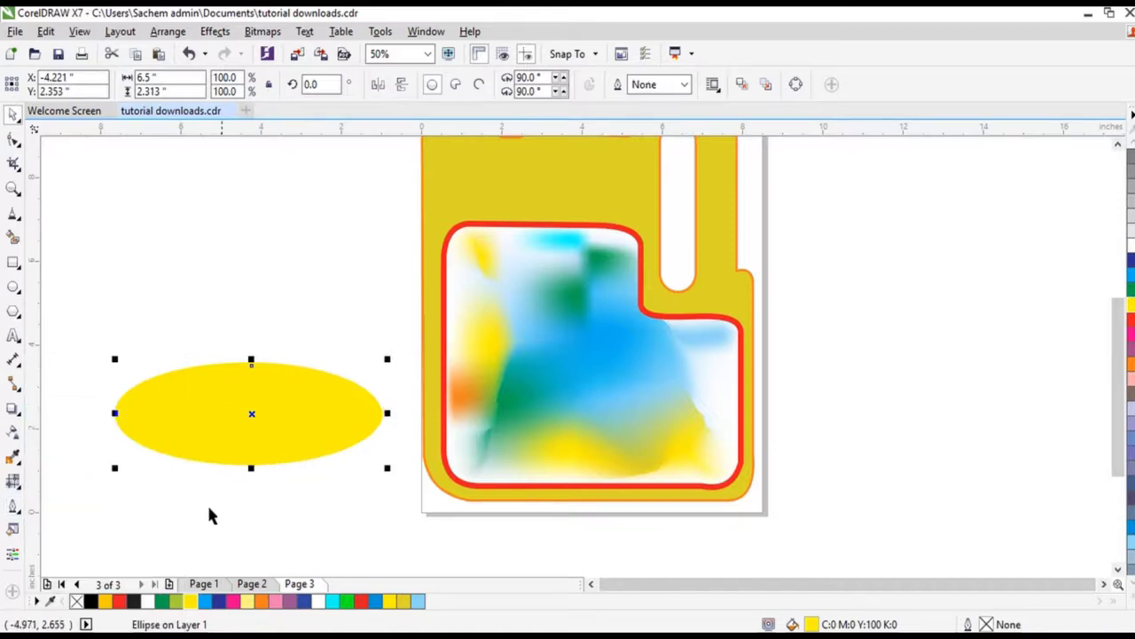
left_click(119, 603)
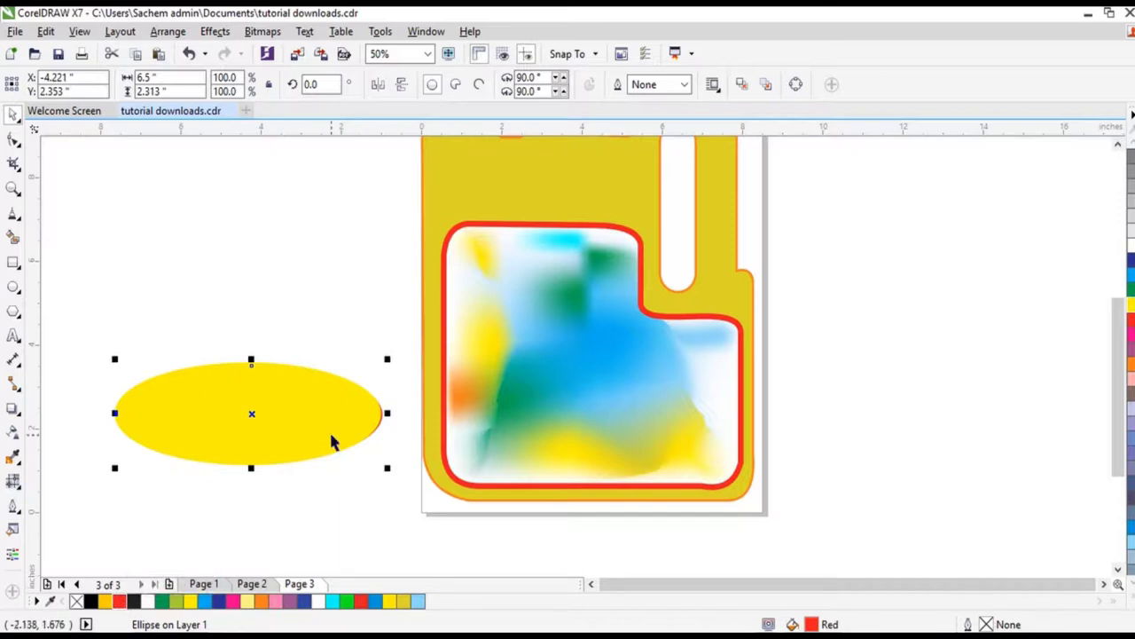
Step: Move the yellow ellipse down off the red one and order the red ellipse in front of it
left_click_drag(322, 422, 299, 479)
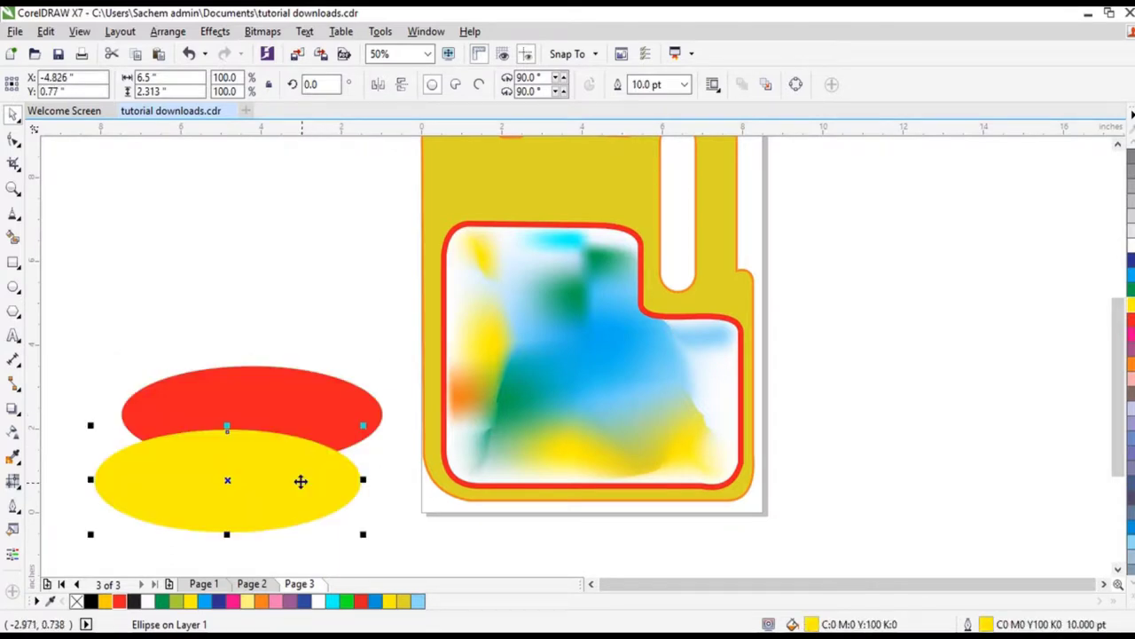
right_click(297, 399)
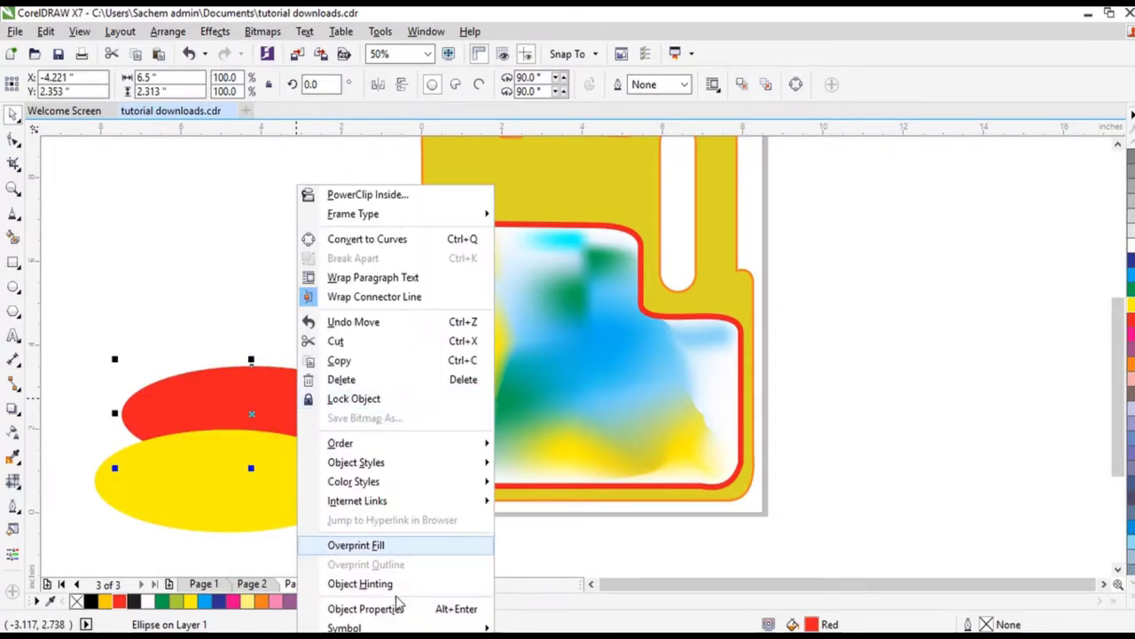
mouse_move(398, 445)
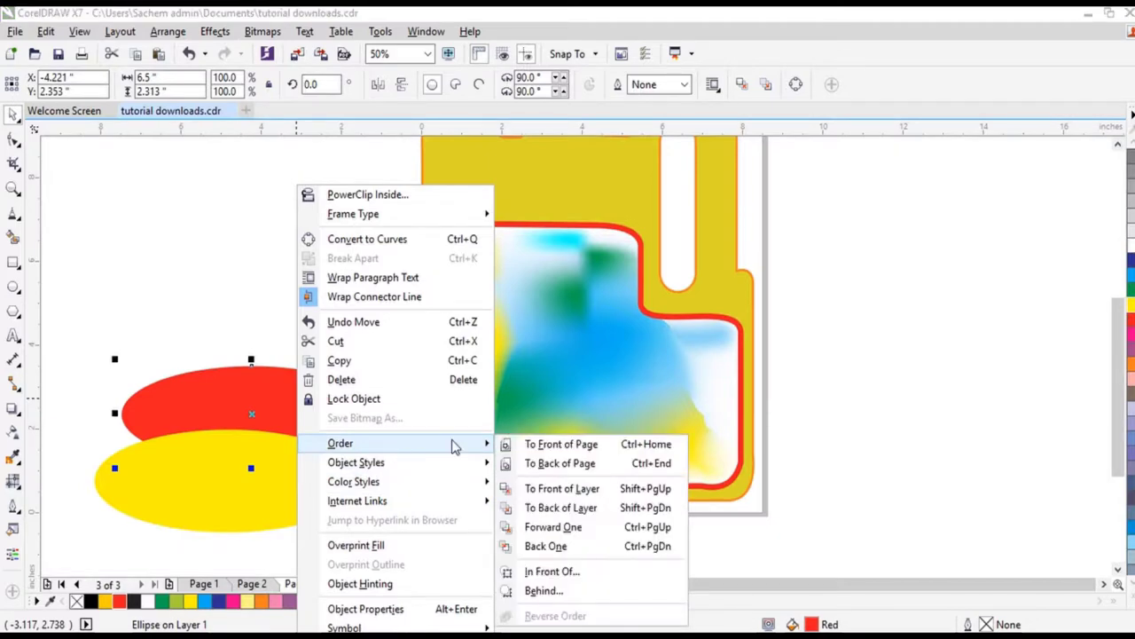
left_click(529, 575)
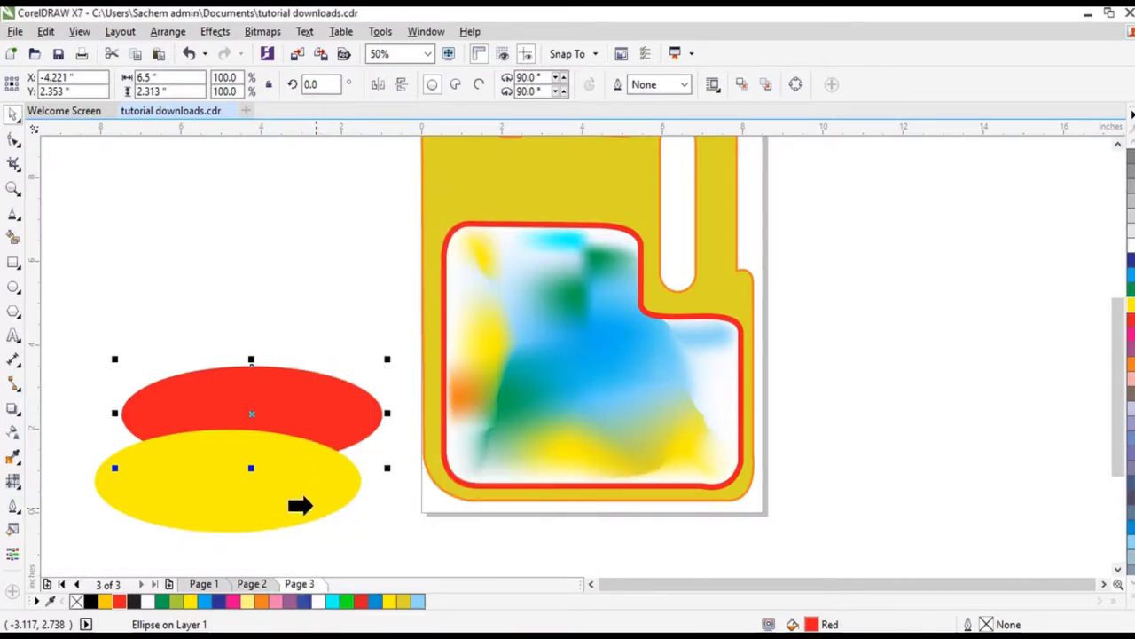
left_click(309, 504)
left_click(311, 509)
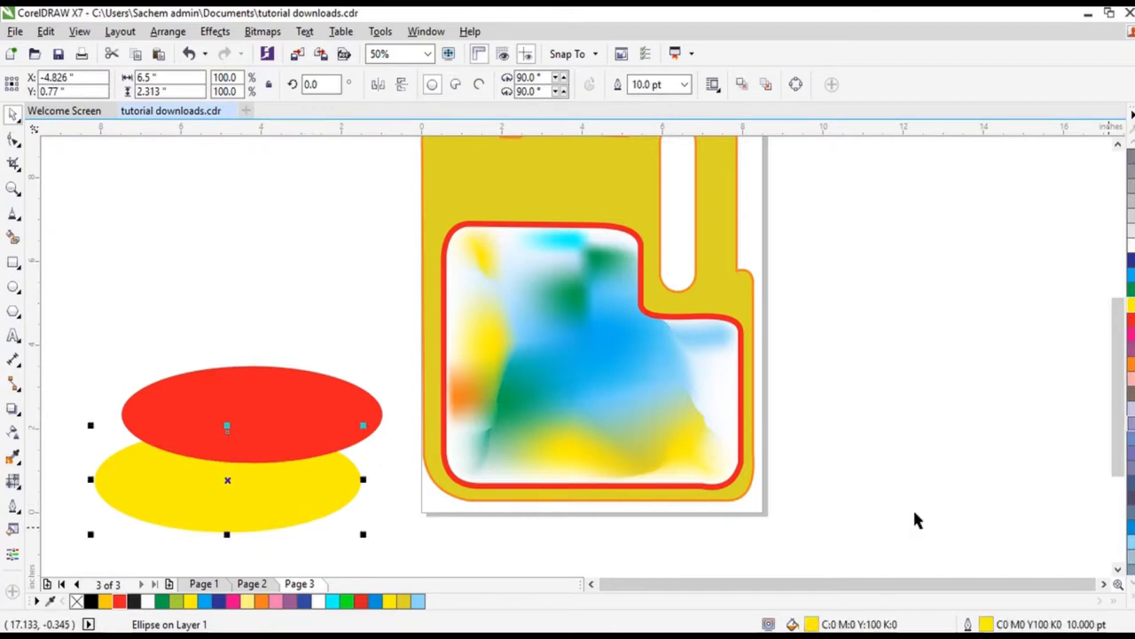
Step: Move the yellow ellipse underneath the red one and nudge the red ellipse slightly upward
left_click_drag(289, 502, 311, 436)
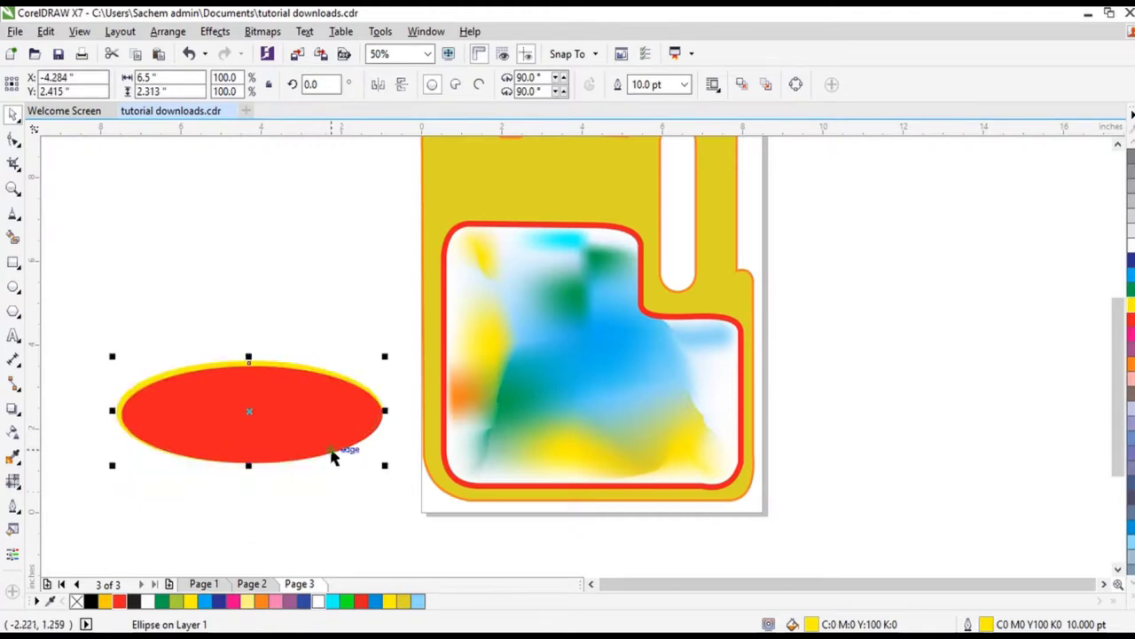
scroll(294, 411, "up", 2)
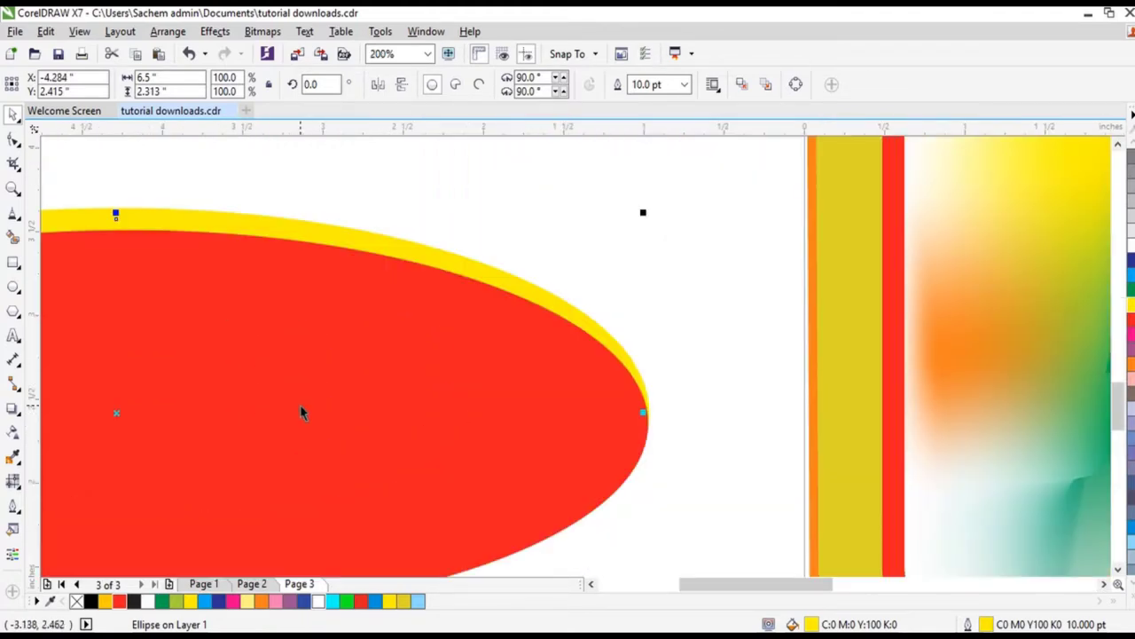
scroll(300, 412, "down", 1)
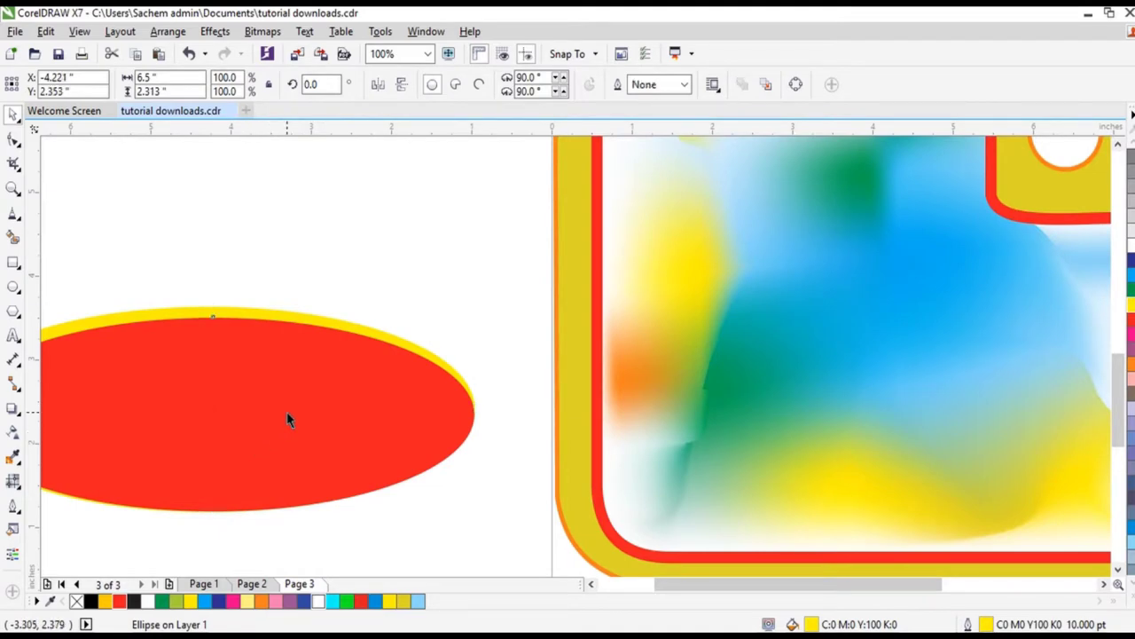
left_click_drag(287, 412, 286, 404)
right_click(289, 407)
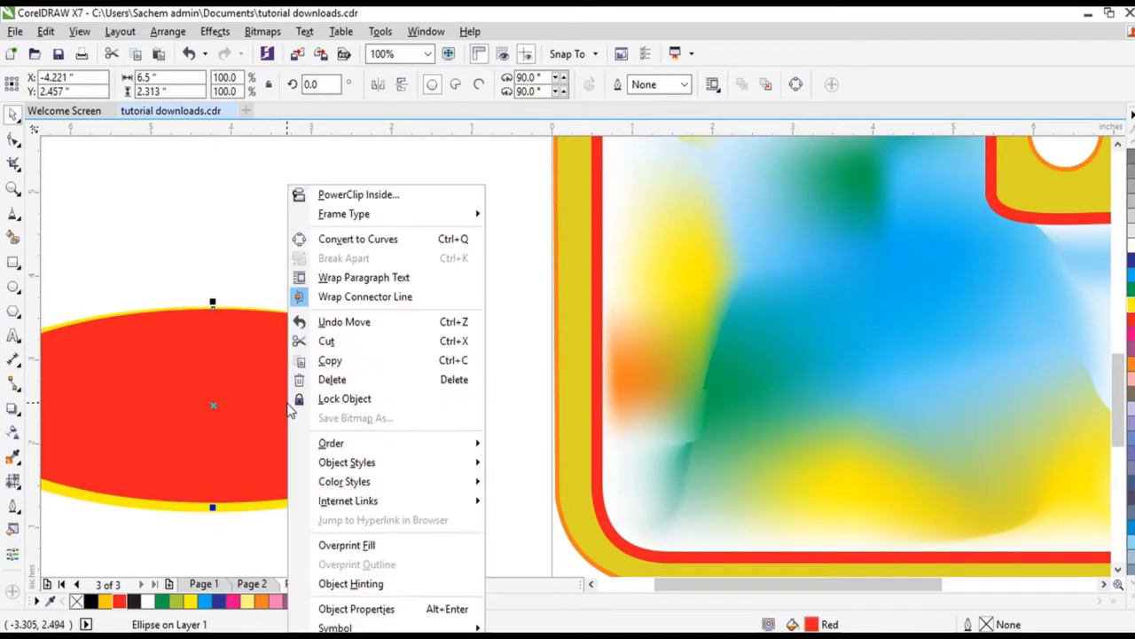
left_click(287, 396)
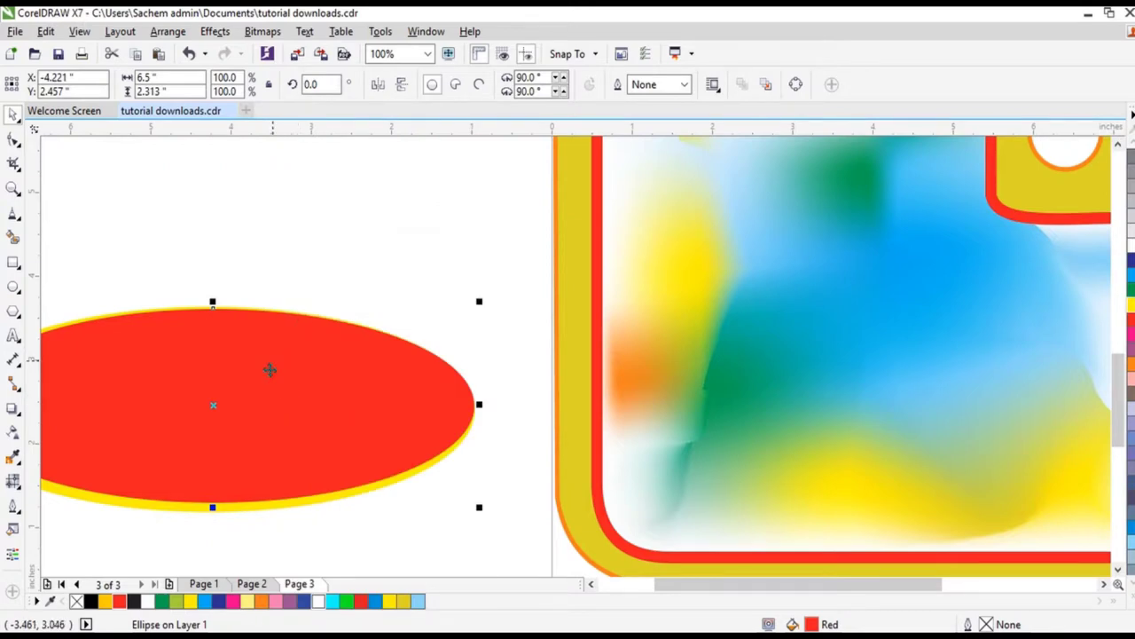
Step: Shift the red ellipse upward, order it behind the yellow ellipse, and align the yellow ellipse over it
left_click_drag(282, 346, 271, 321)
right_click(272, 321)
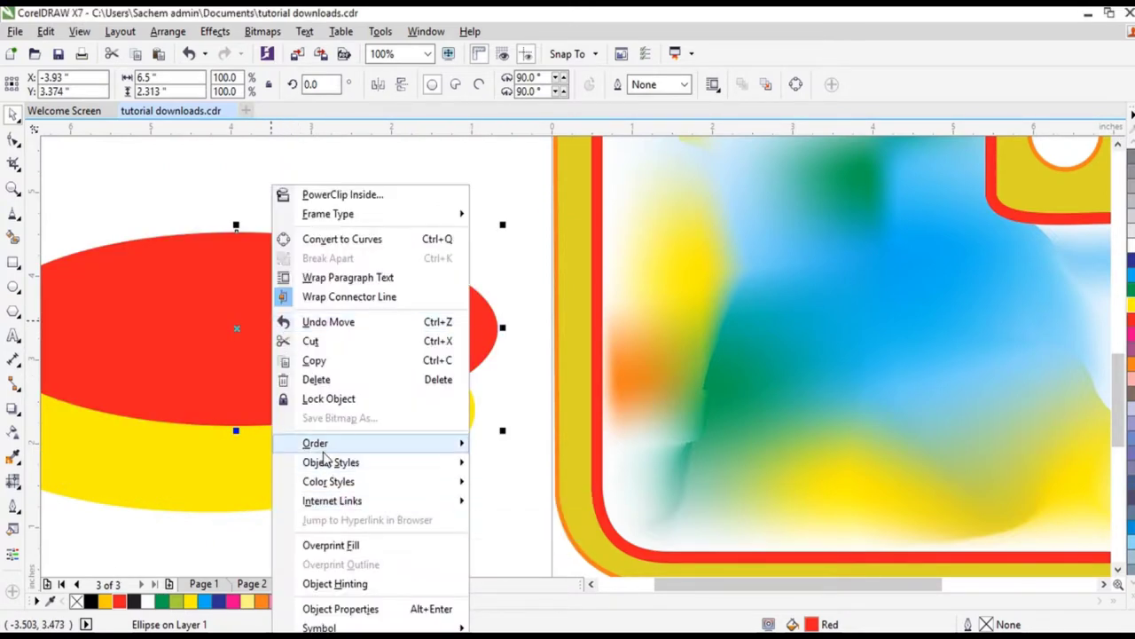
mouse_move(359, 446)
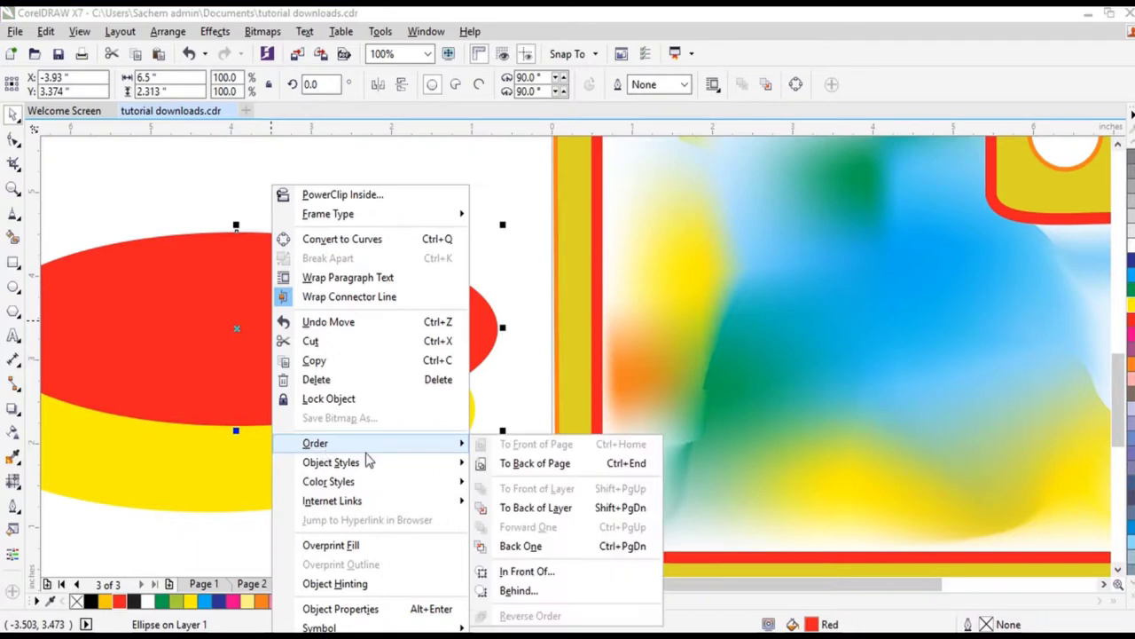
left_click(517, 590)
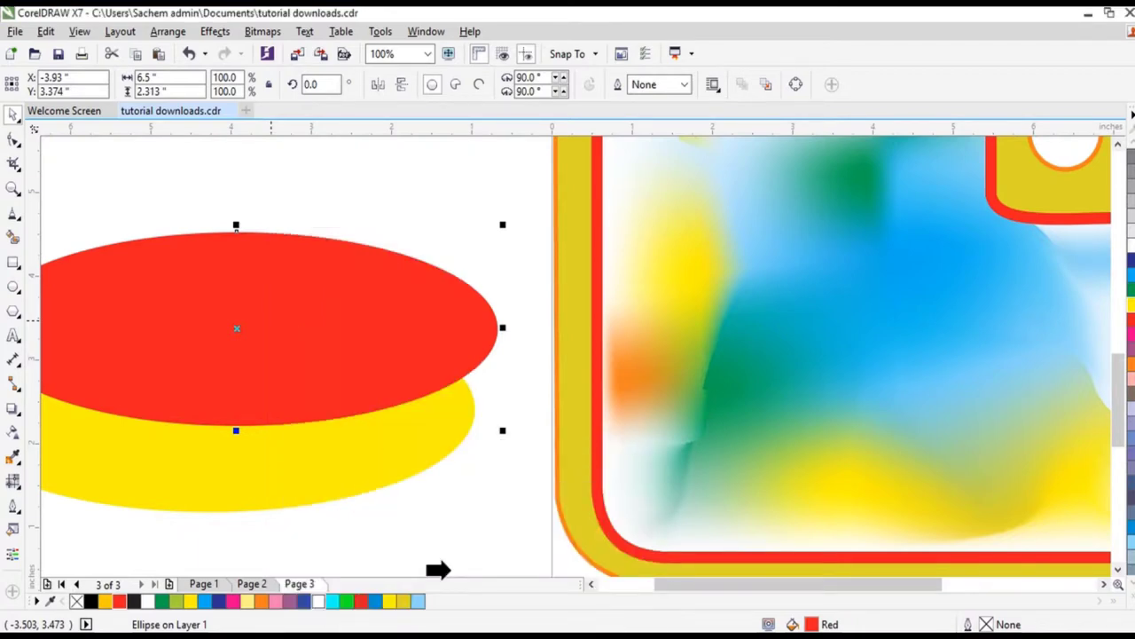
left_click(223, 479)
left_click_drag(248, 336, 269, 331)
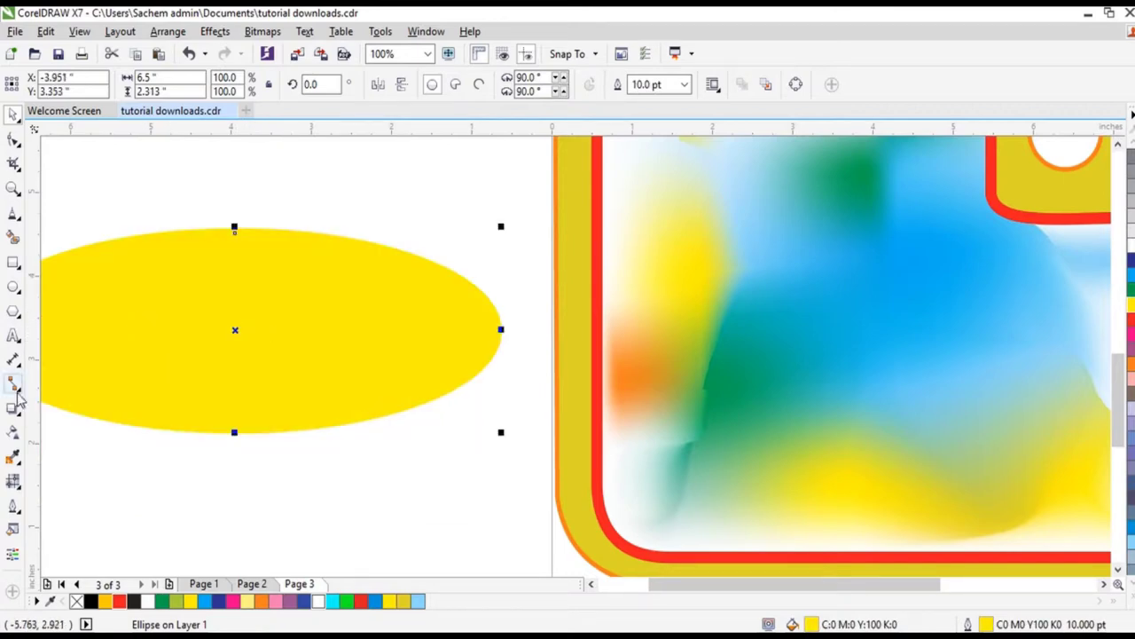
Step: Add the artistic text "Rina" on the left part of the yellow ellipse
left_click(13, 342)
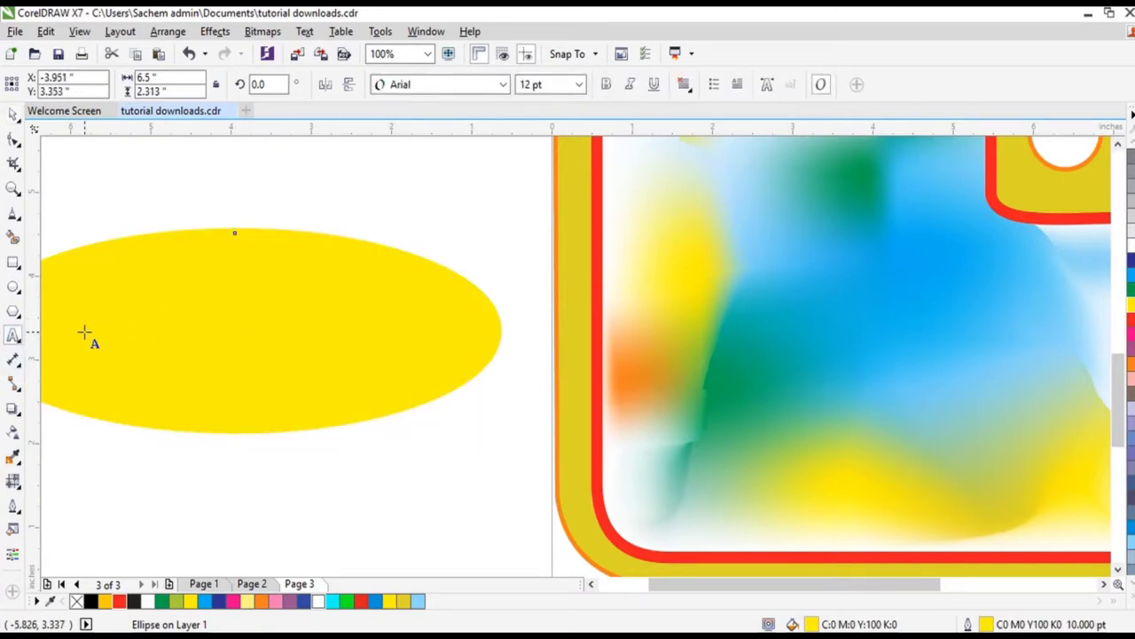
left_click(87, 324)
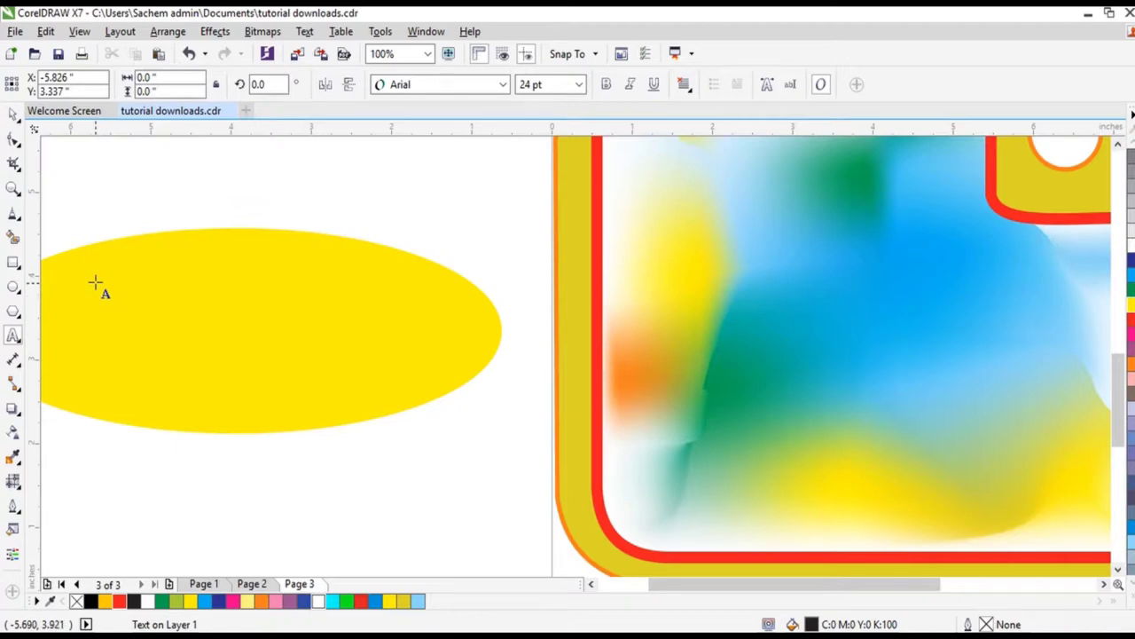
type("R")
type("i")
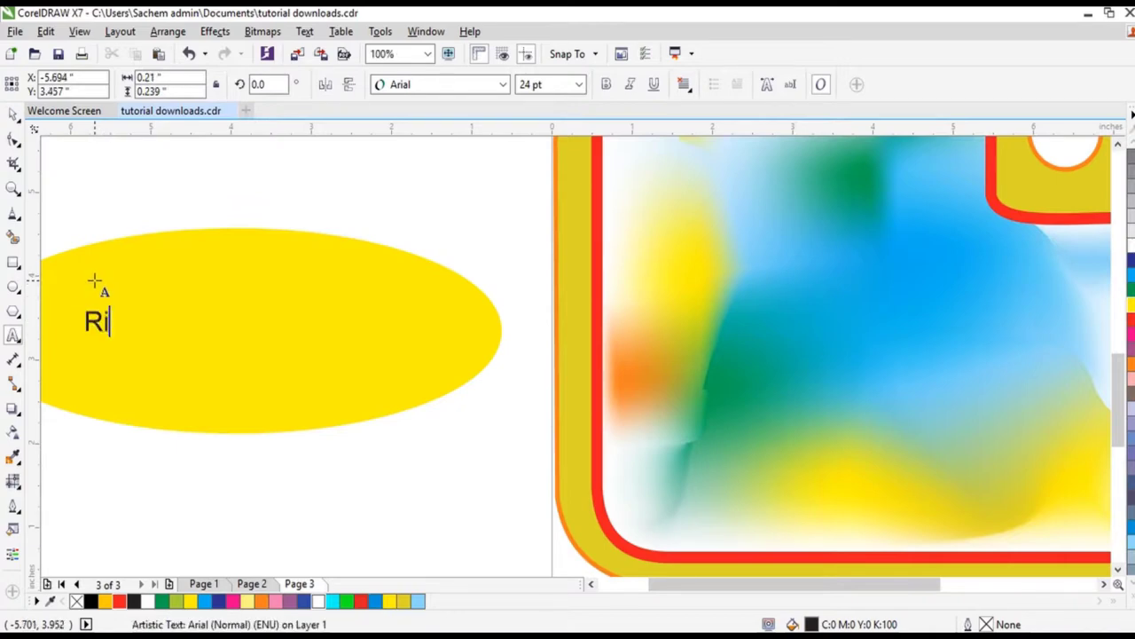
type("na")
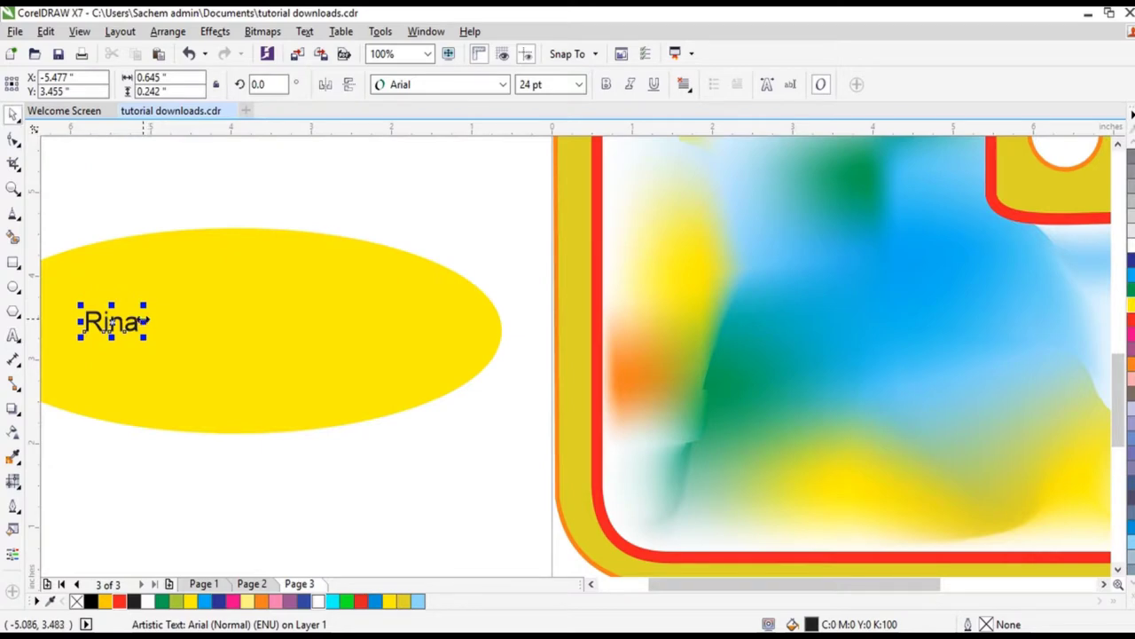
Step: Stretch the text "Rina" to about 4.25 by 0.79 inches so it spans the middle of the ellipse
left_click_drag(145, 322, 419, 330)
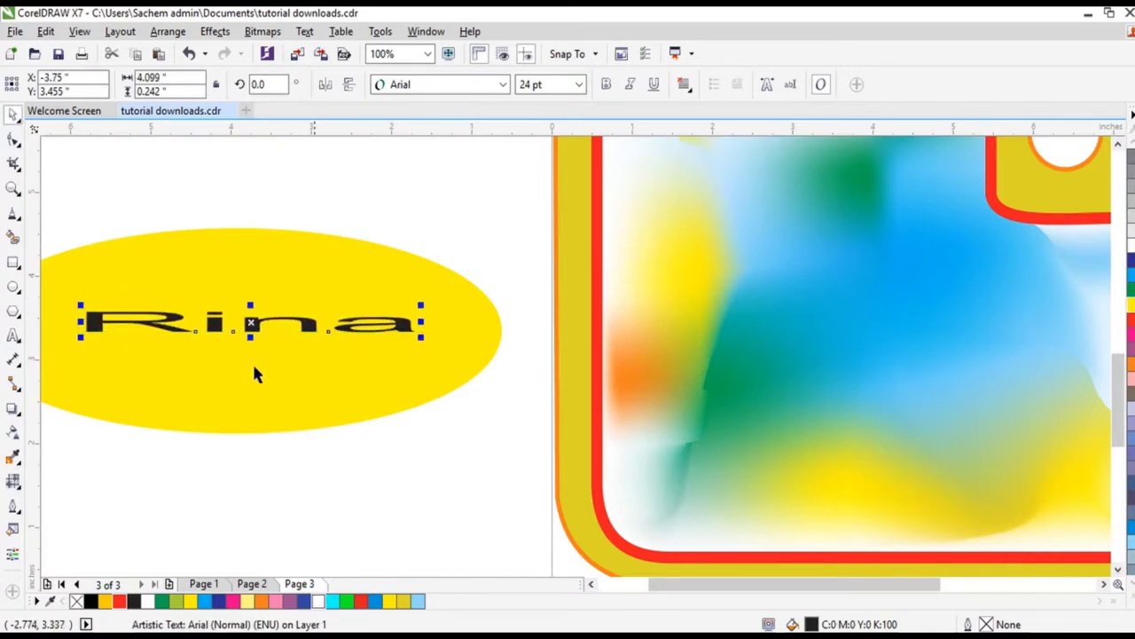
left_click_drag(251, 337, 248, 383)
scroll(218, 428, "down", 3)
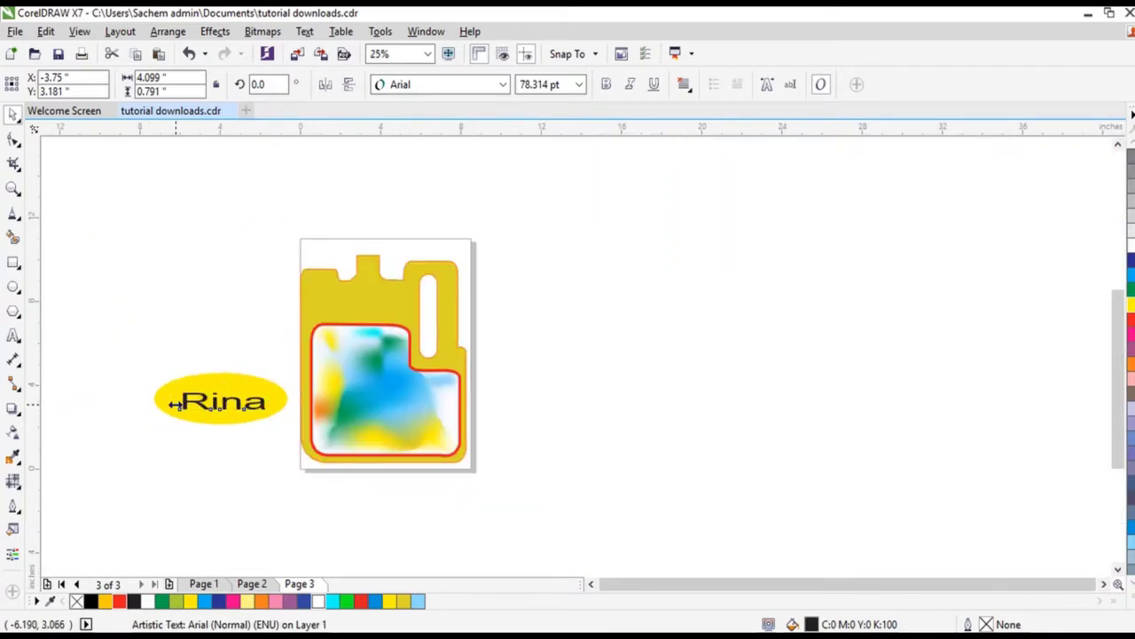
scroll(176, 404, "up", 3)
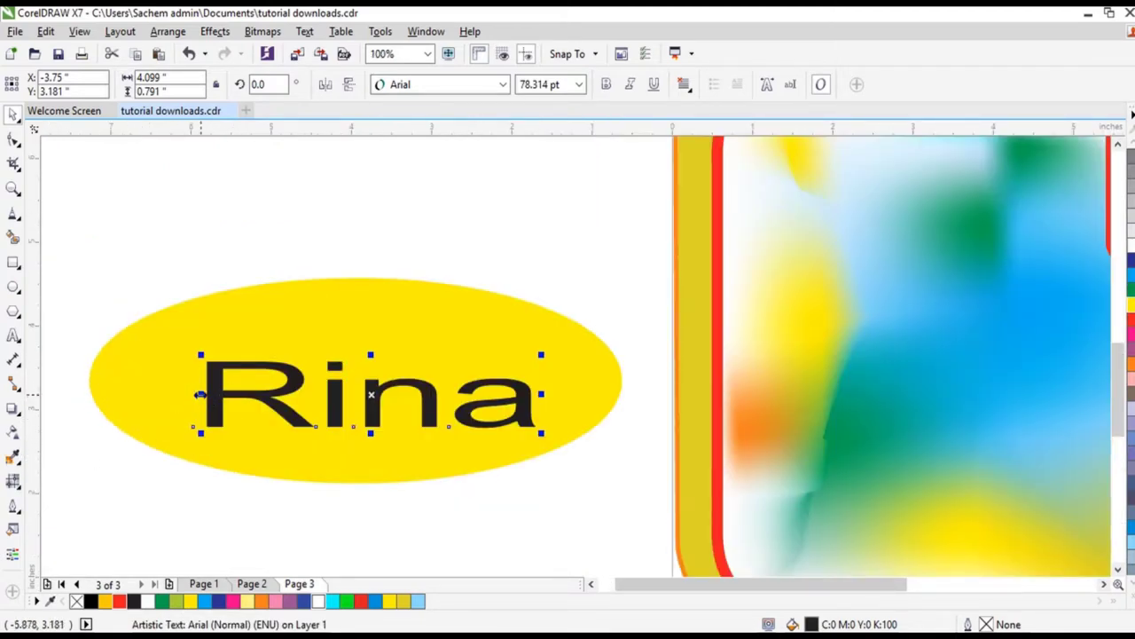
left_click_drag(201, 394, 188, 393)
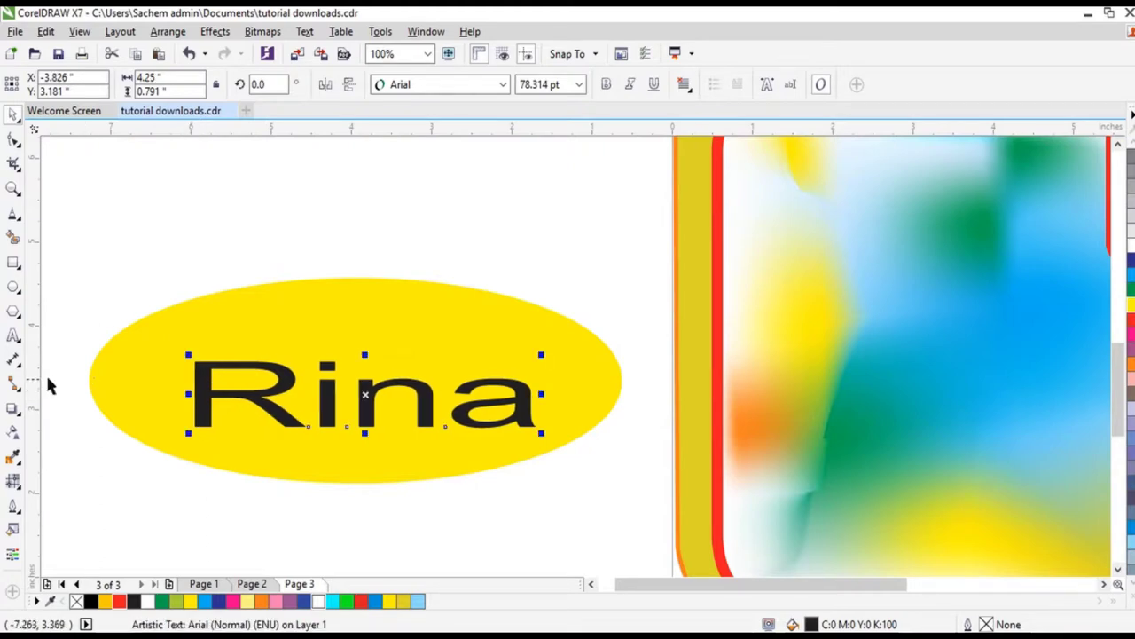
Step: Select the yellow ellipse and turn it into a pie shape
left_click(117, 275)
left_click(188, 307)
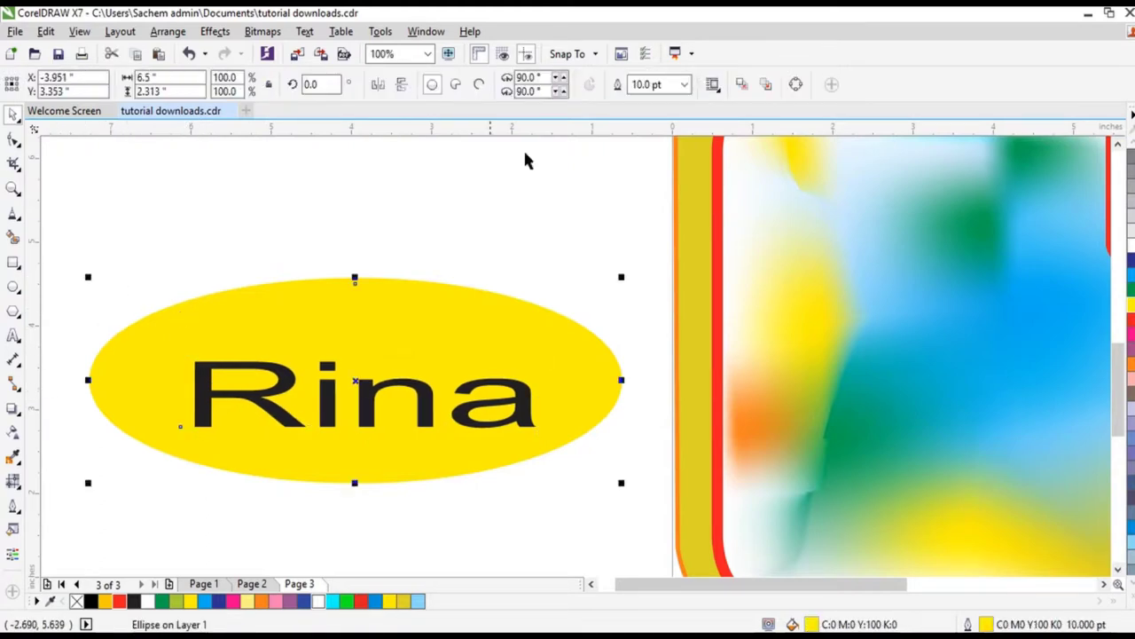
left_click(456, 85)
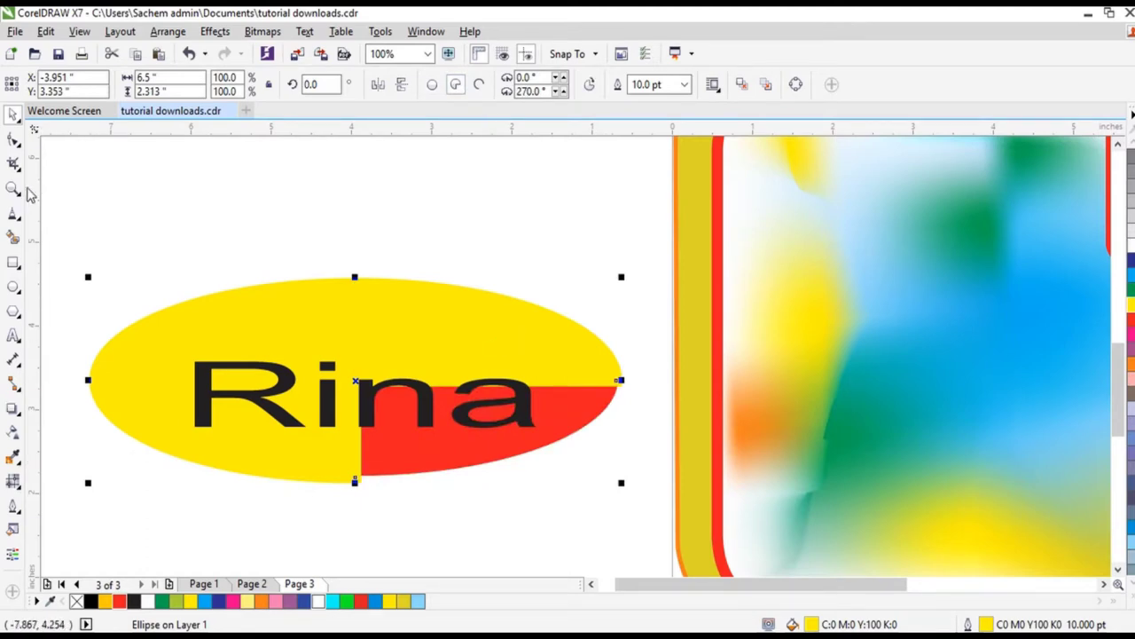
Step: Narrow the pie's opening to a small lower gap, from about 260° to 275°, and change the pie into an arc
left_click(14, 139)
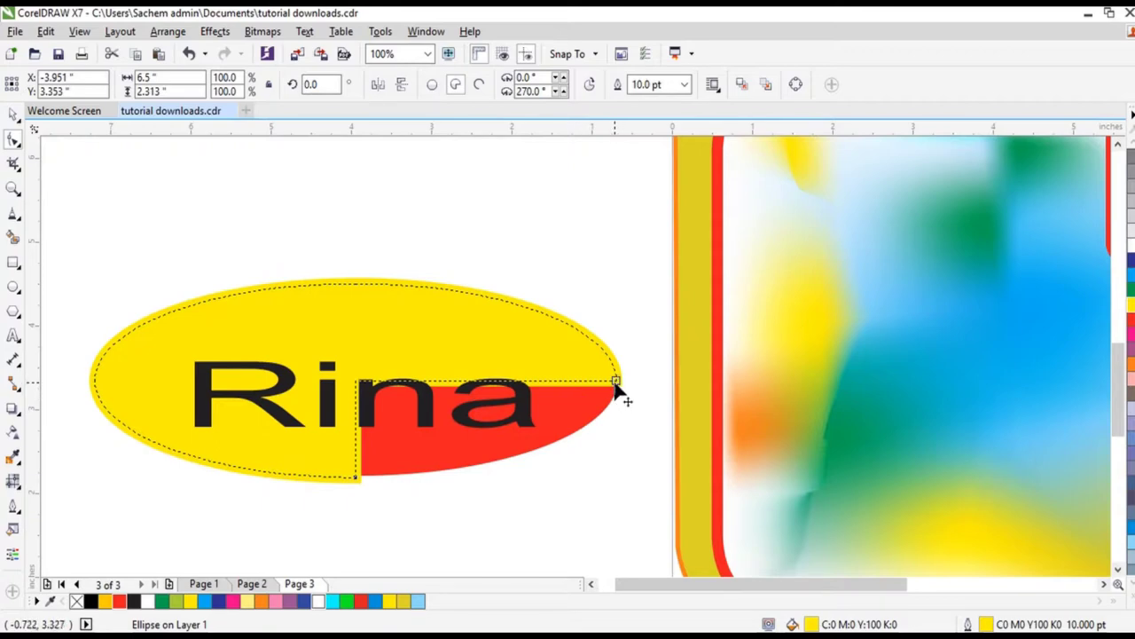
left_click_drag(616, 388, 423, 473)
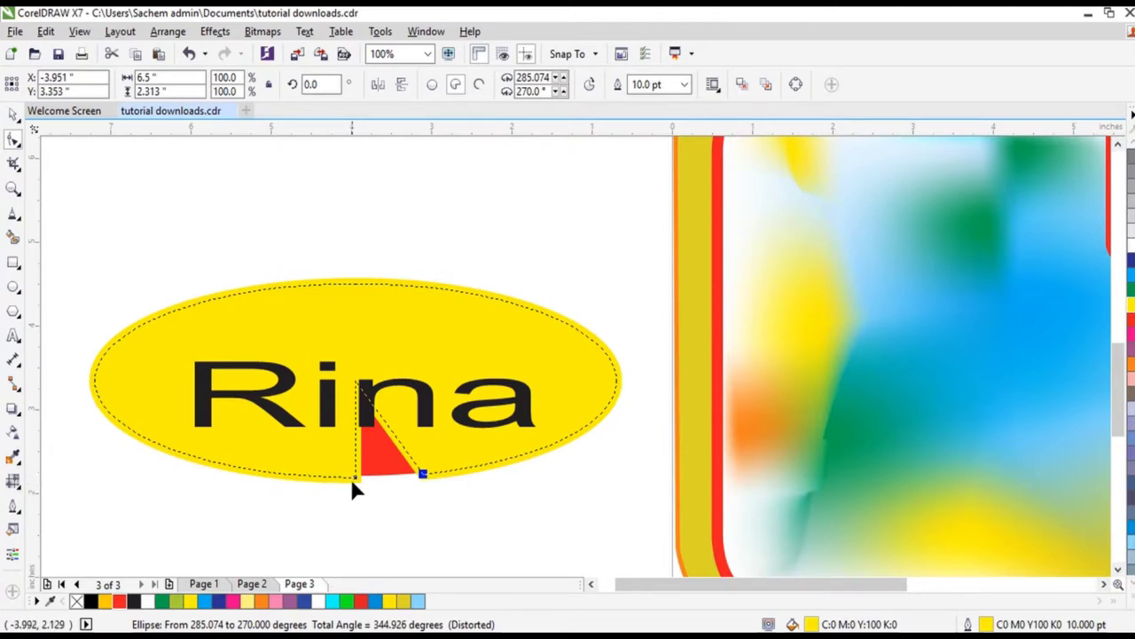
left_click_drag(355, 483, 304, 479)
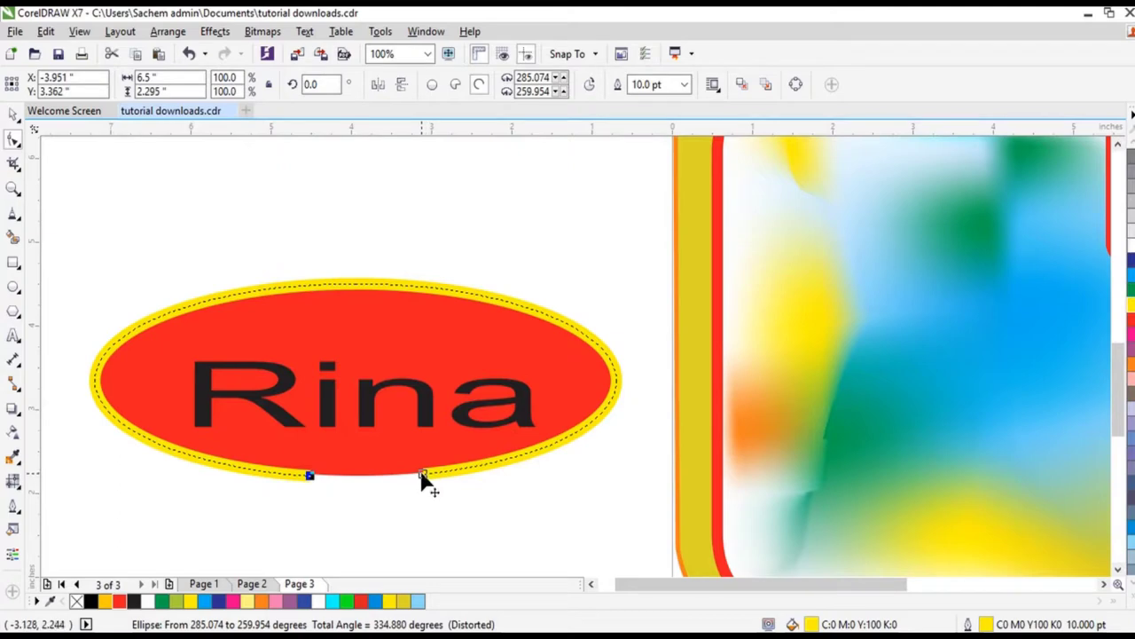
left_click_drag(423, 475, 380, 476)
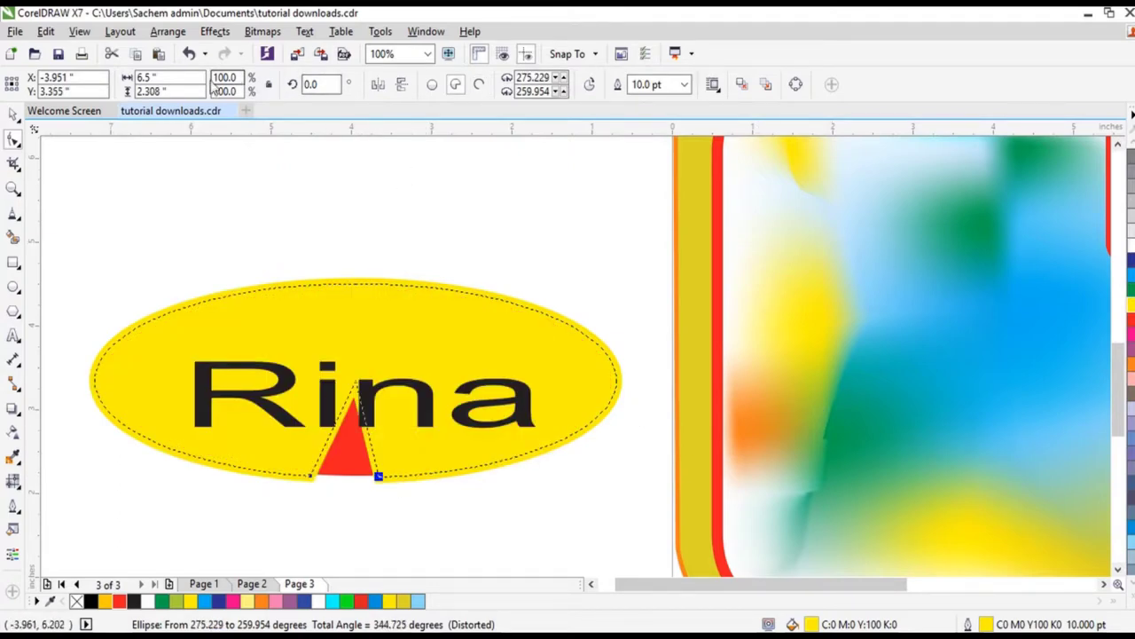
left_click(479, 85)
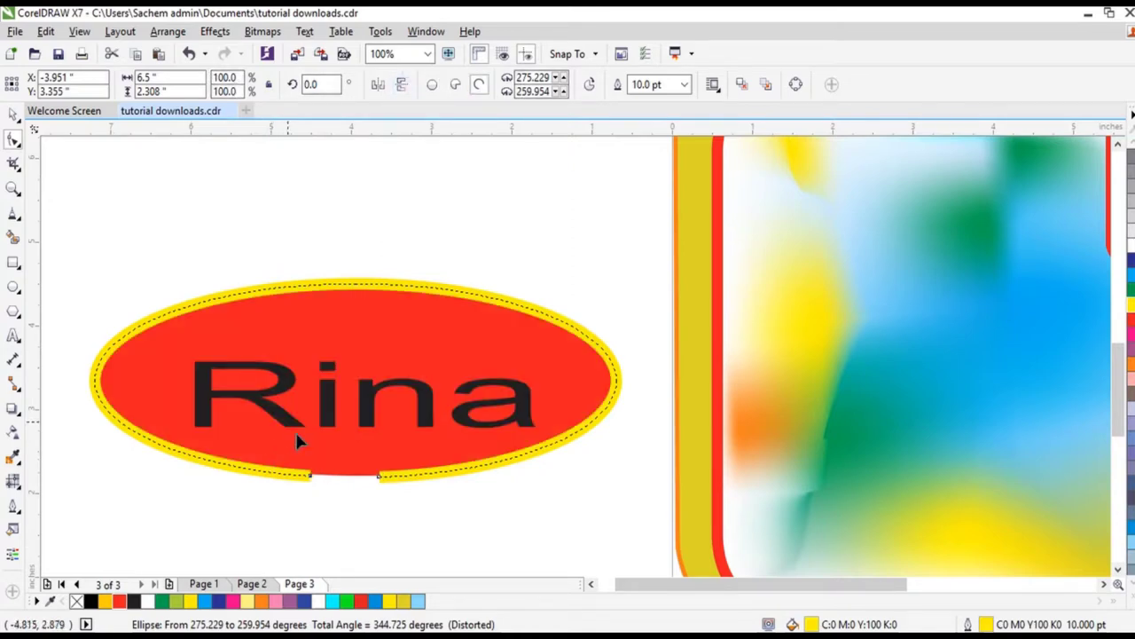
Step: Convert the yellow arc to curves and pick its end node on the right side of the lower gap
left_click(168, 31)
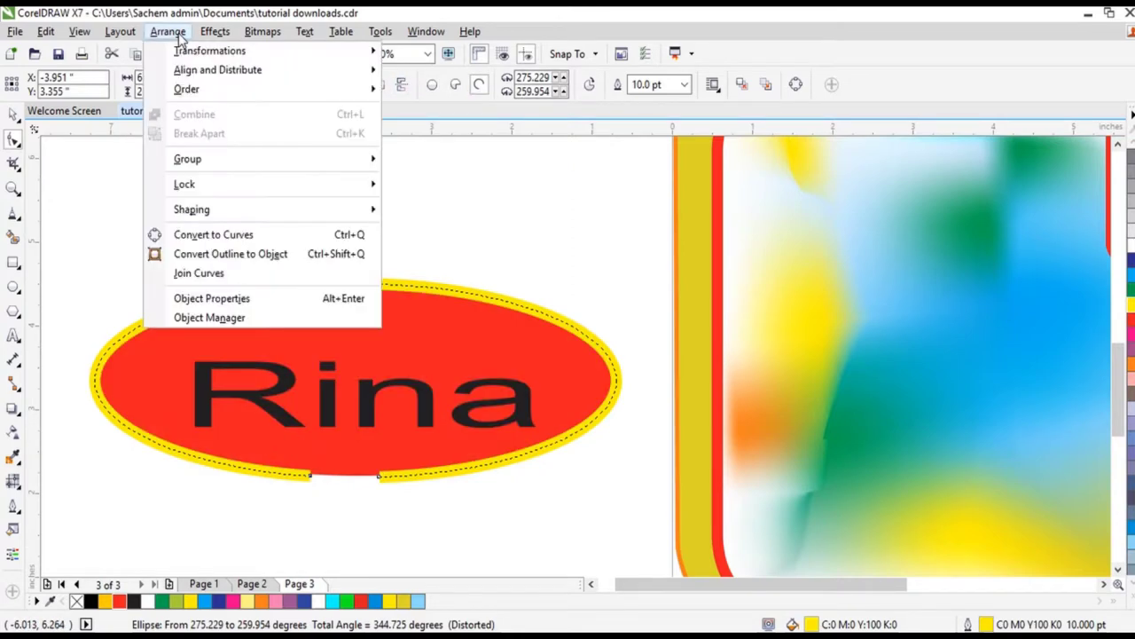
left_click(228, 236)
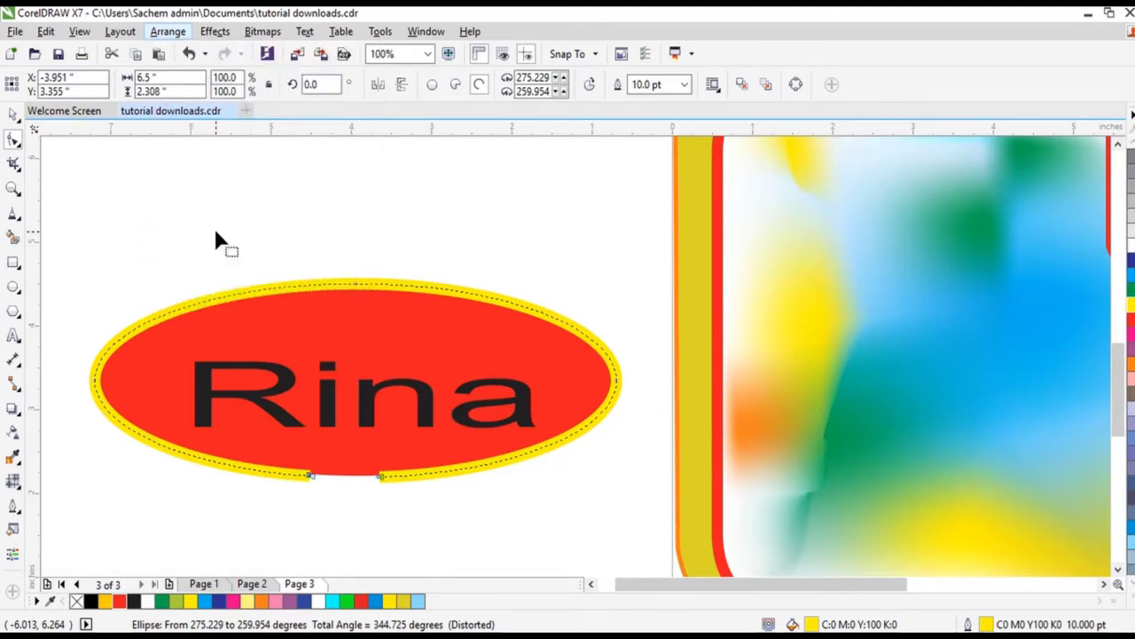
left_click(379, 477)
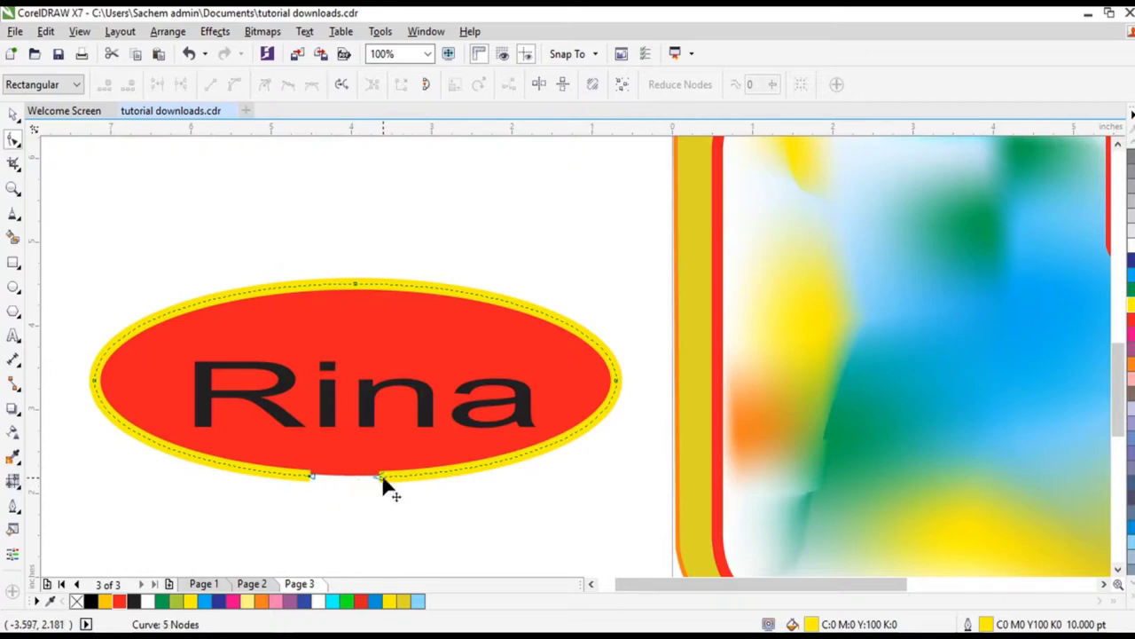
Step: Move the yellow arc's picked end node to the foot of the R's leg and bend the lower segment into a smooth downward curve
left_click_drag(382, 476, 291, 431)
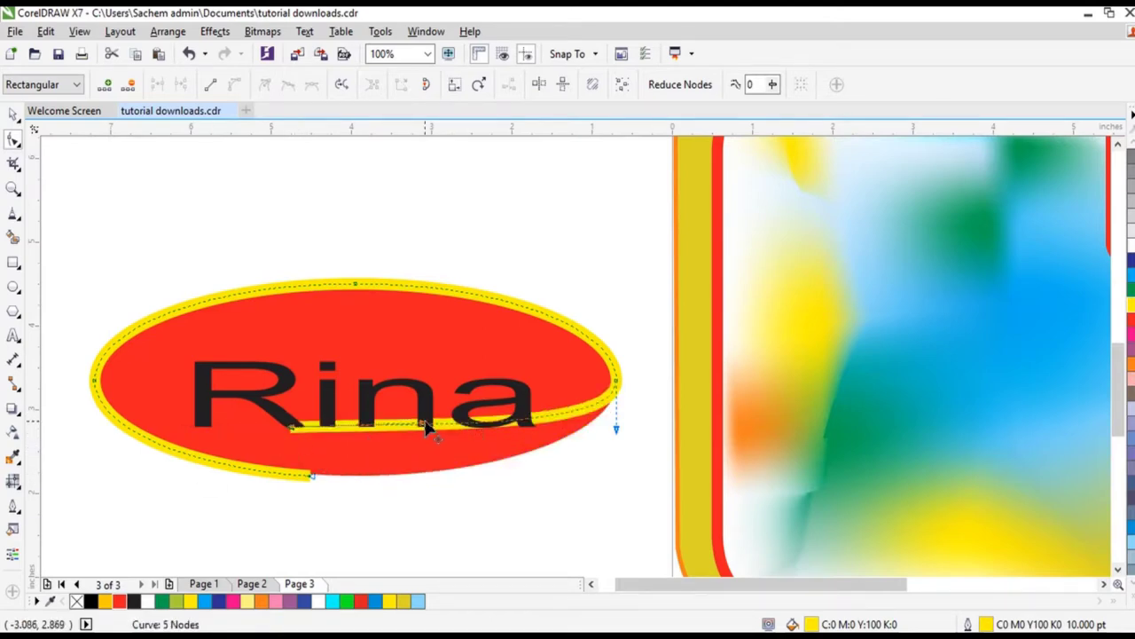
left_click_drag(423, 430, 400, 541)
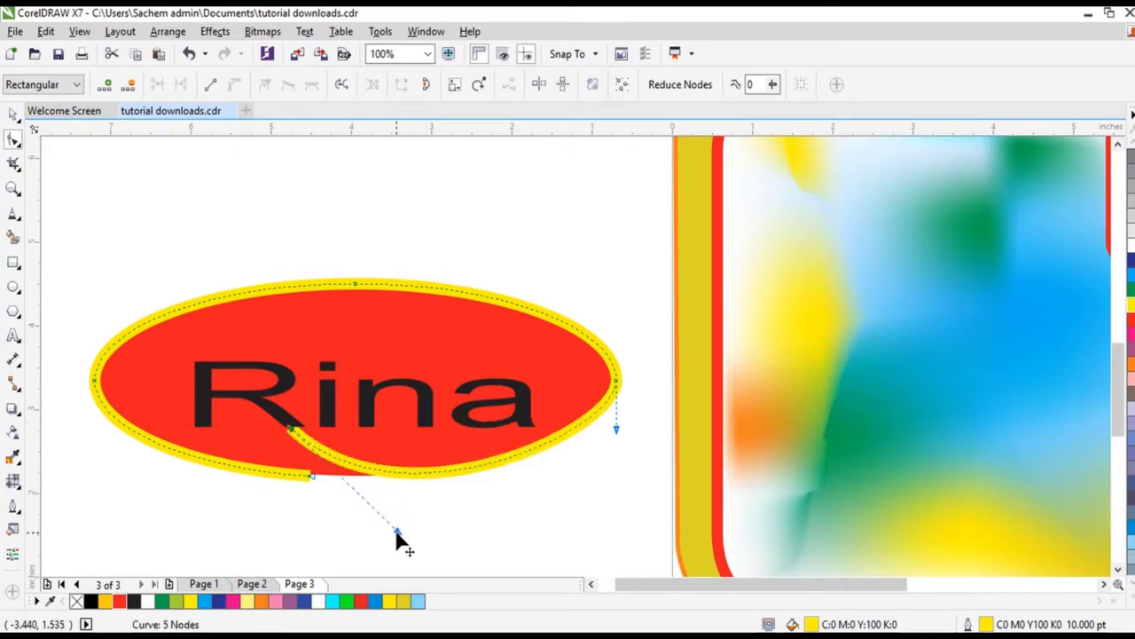
scroll(254, 428, "up", 3)
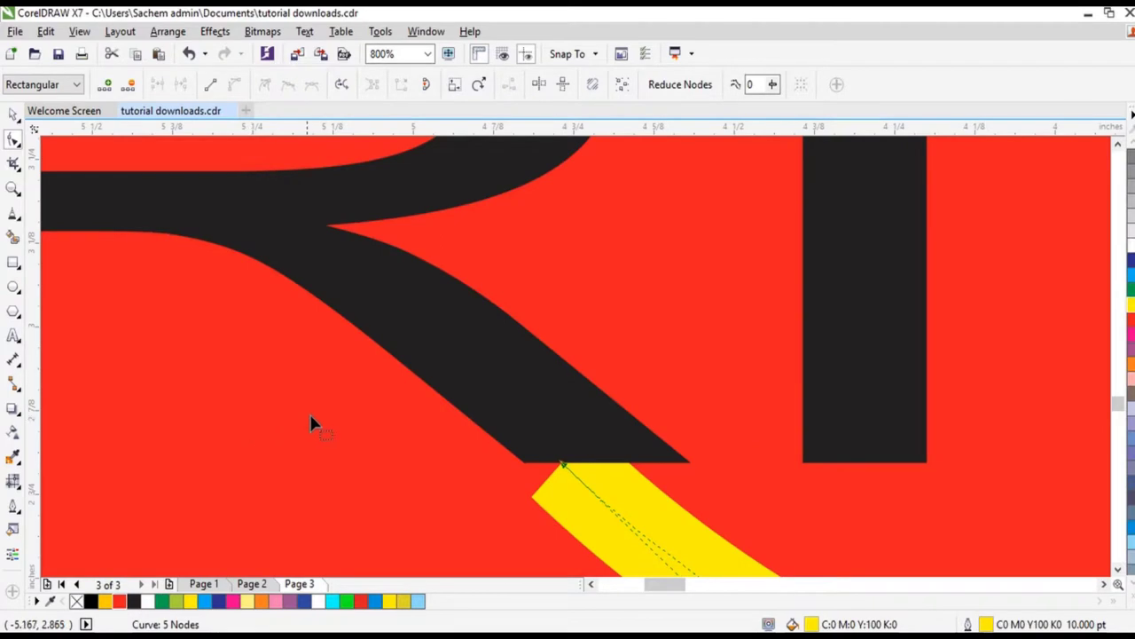
scroll(351, 421, "down", 2)
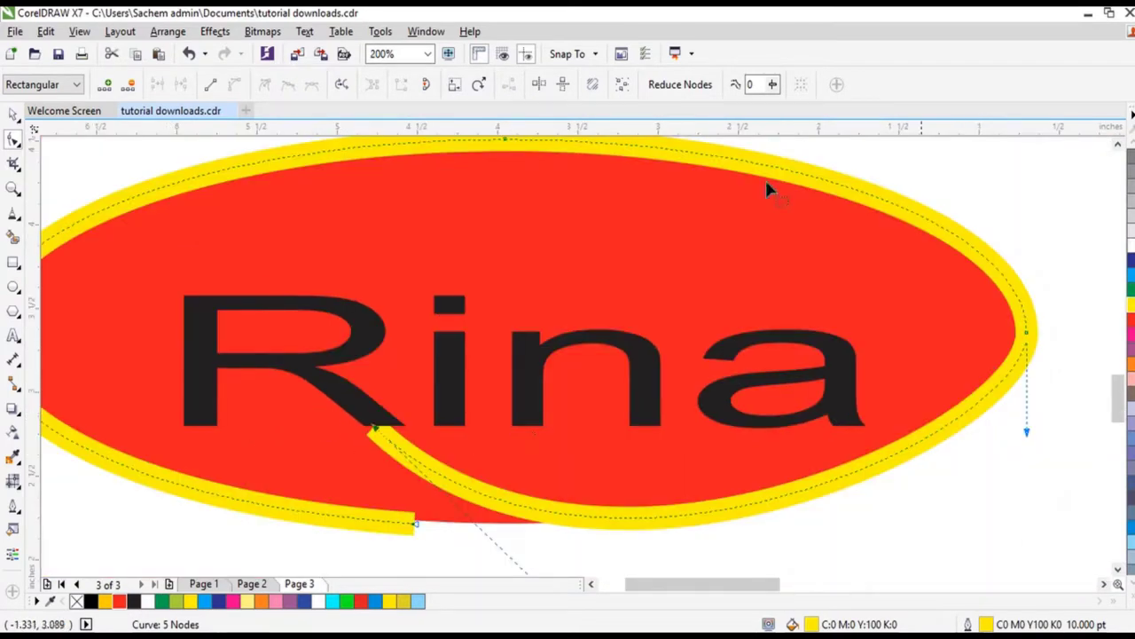
Step: Convert the yellow arc's outline to an object and reshape its inner end into a tapered swoosh overlapping the R's leg
left_click(169, 34)
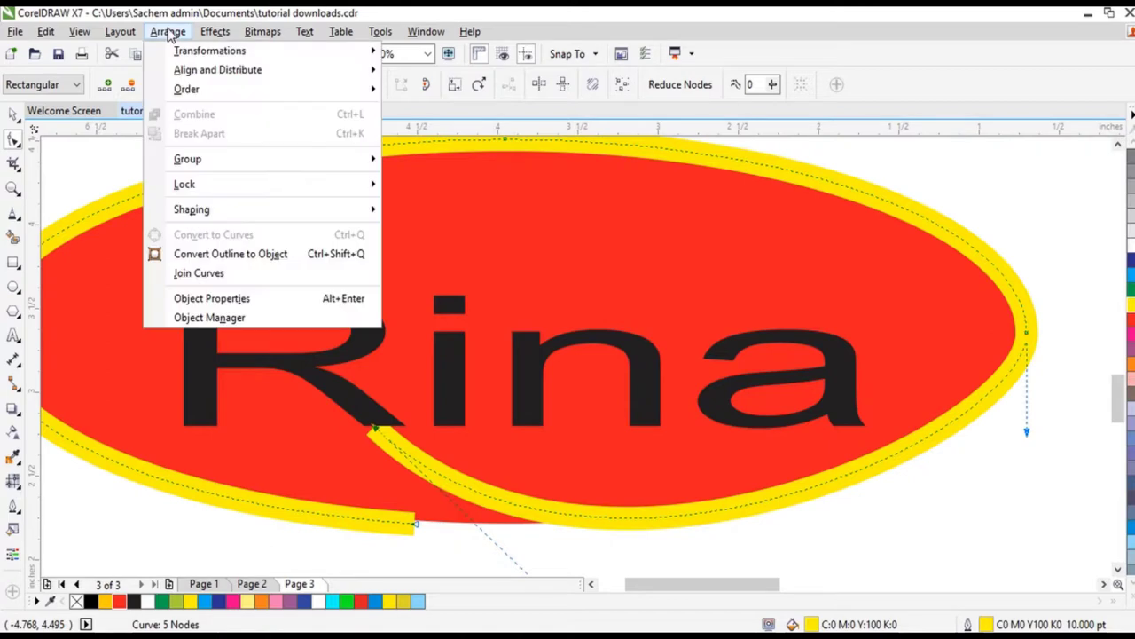
left_click(222, 255)
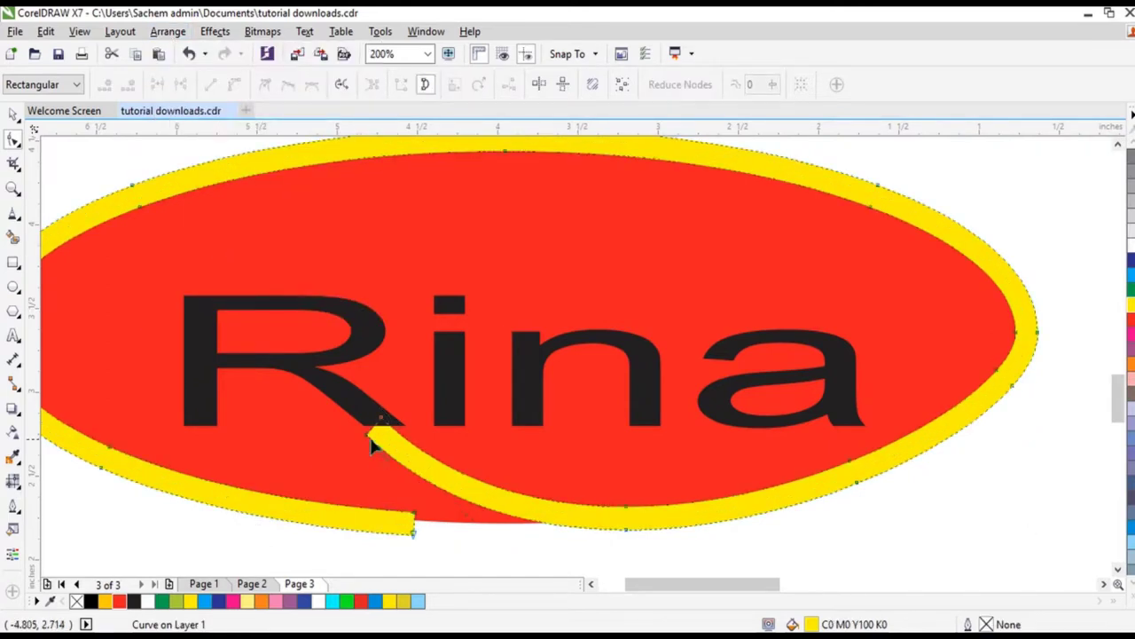
left_click_drag(367, 438, 295, 377)
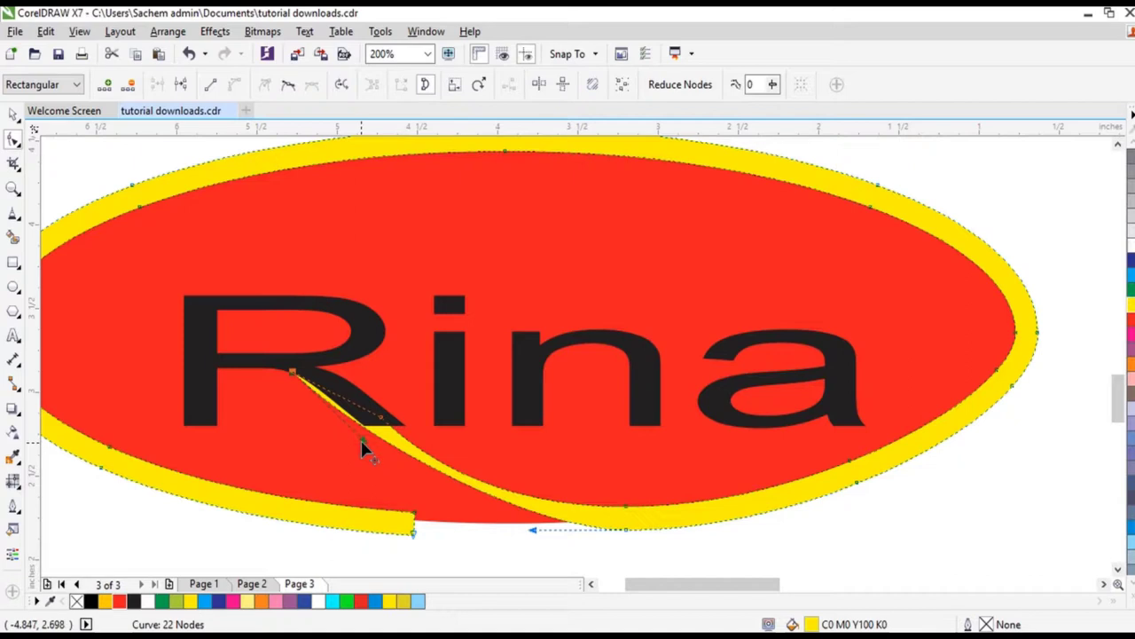
left_click_drag(361, 439, 357, 455)
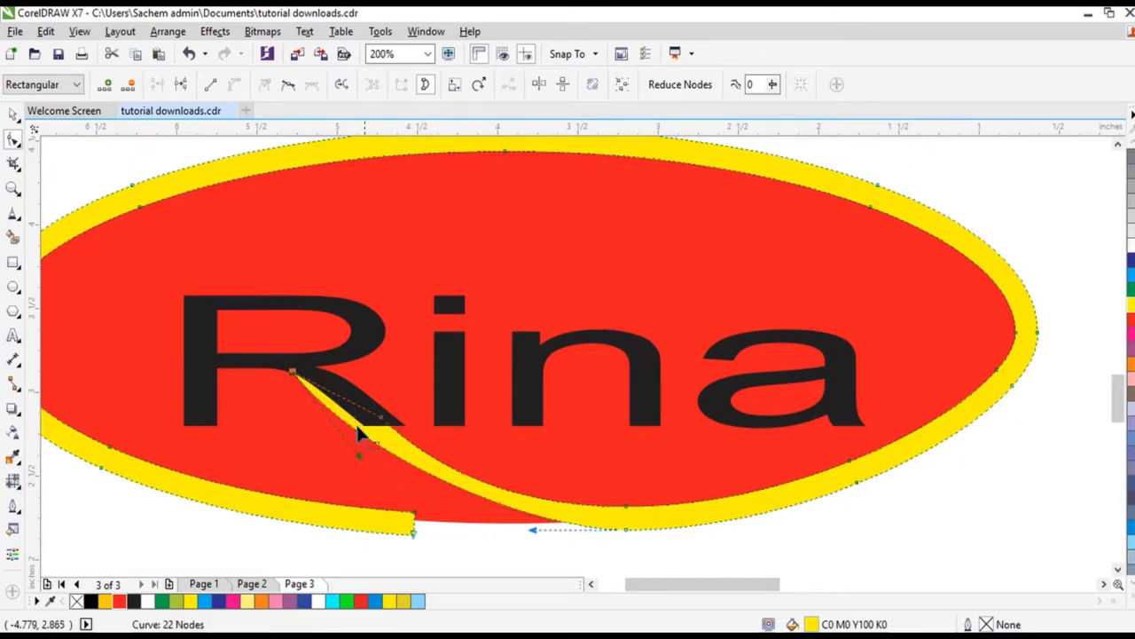
left_click_drag(382, 411, 356, 399)
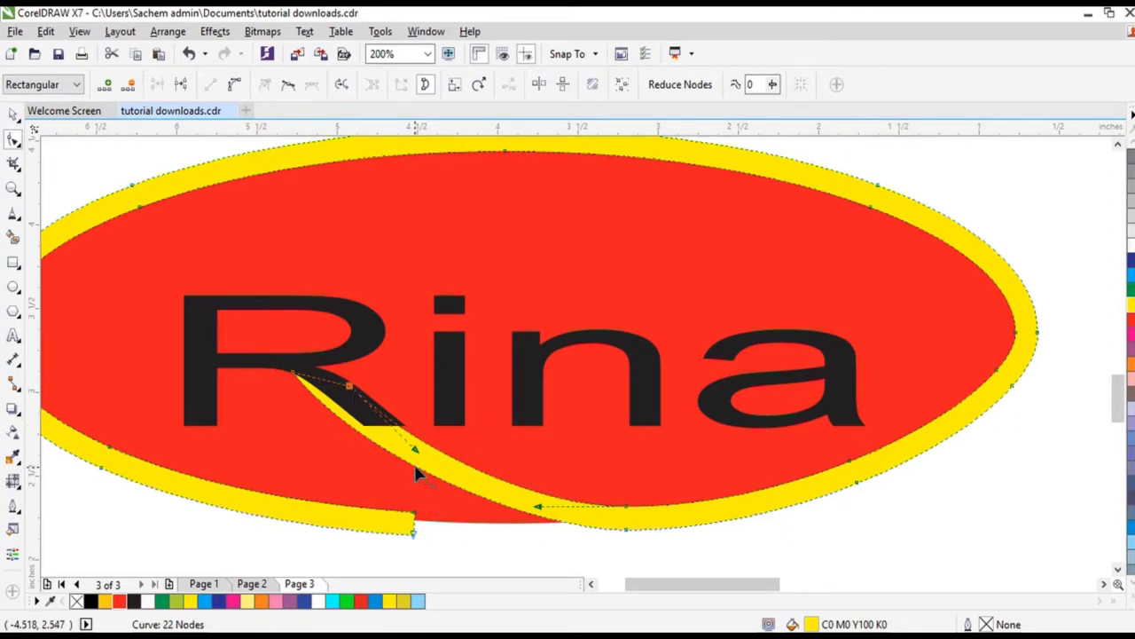
left_click_drag(414, 449, 417, 436)
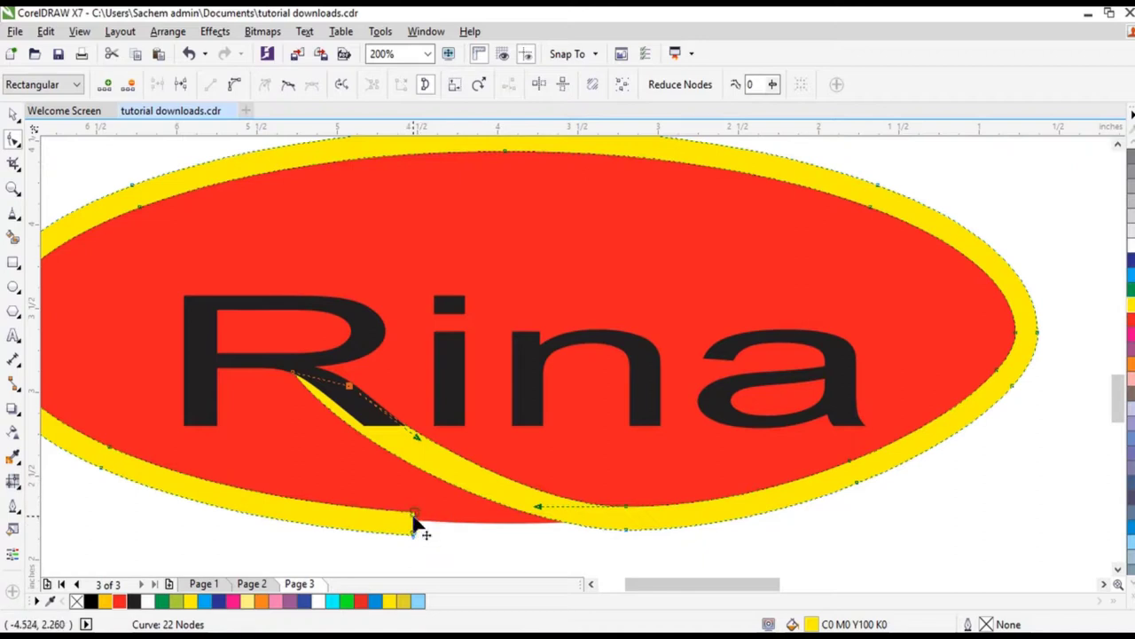
Step: Stretch the upper corner node of the band's other open end to a point meeting the underside of the swoosh
left_click_drag(414, 517, 528, 527)
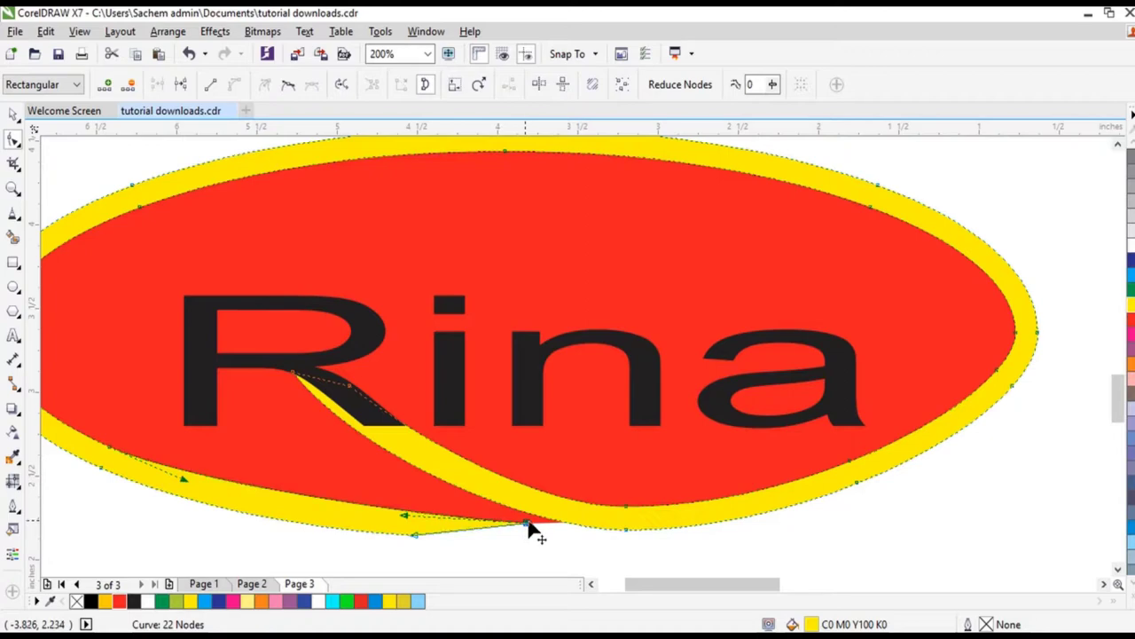
left_click_drag(528, 527, 537, 524)
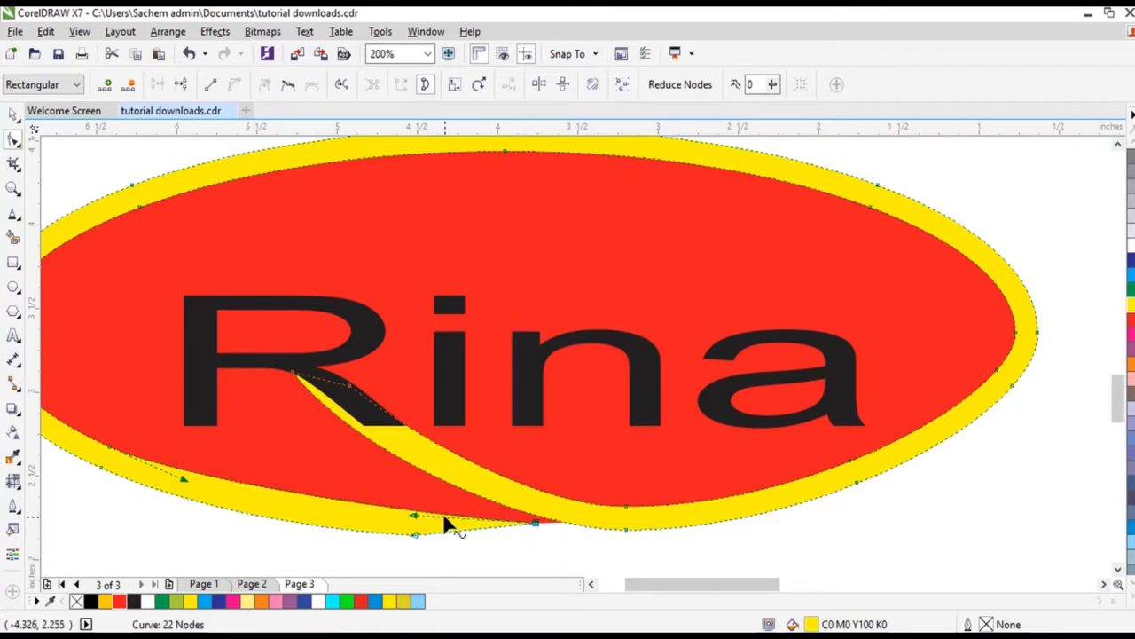
scroll(447, 526, "down", 2)
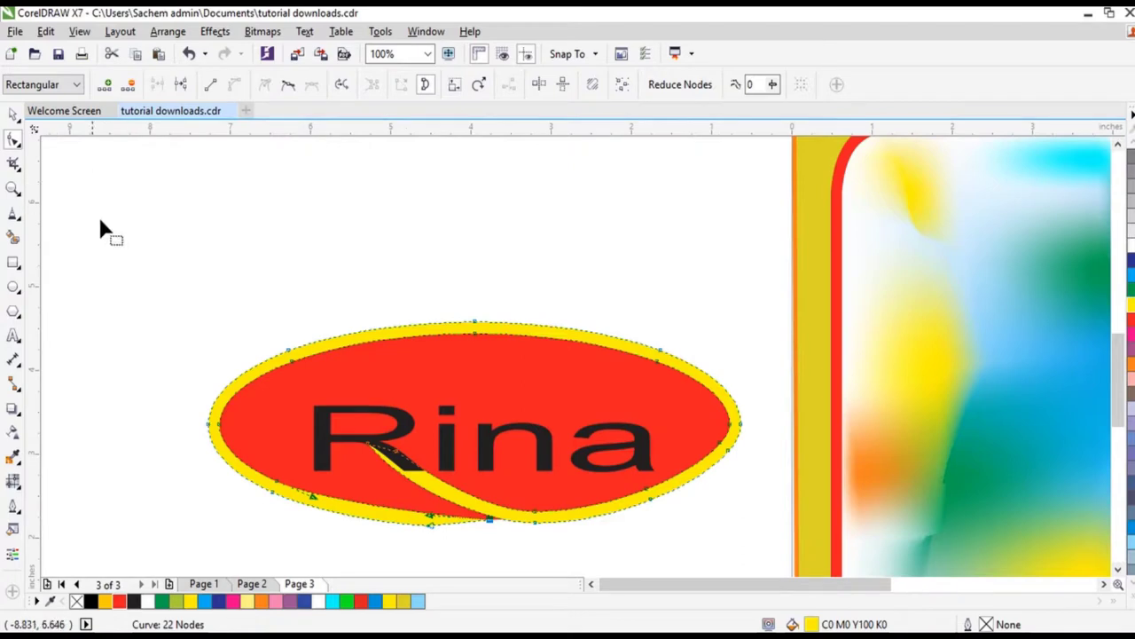
Step: Give the text "Rina" a yellow fill and a matching yellow hairline outline, C0 M0 Y100 K0
left_click(14, 115)
left_click(385, 197)
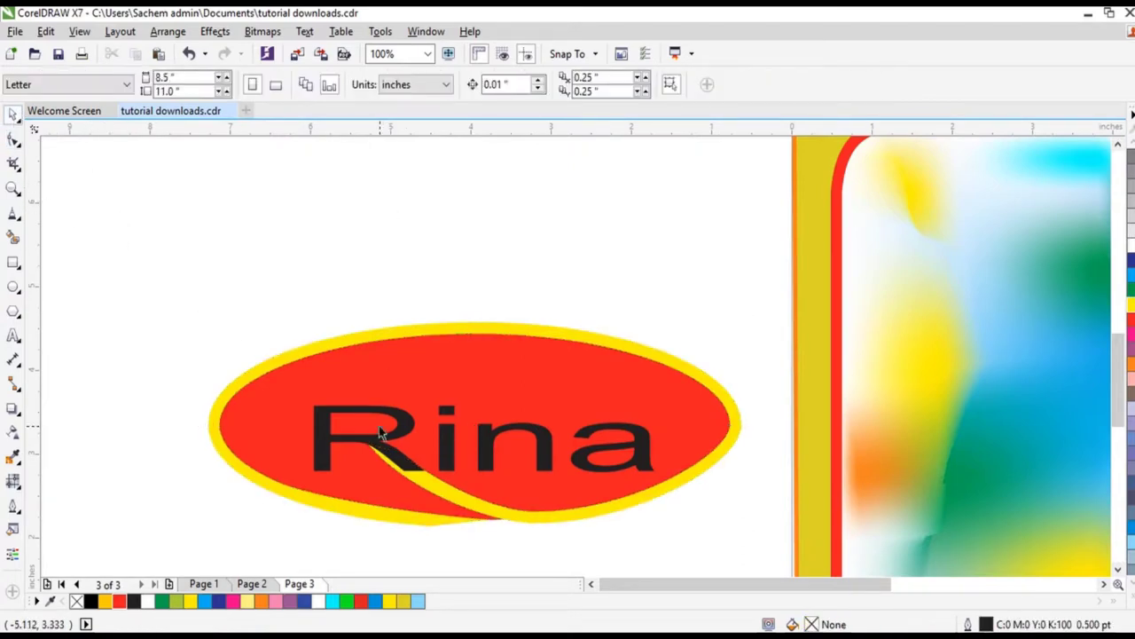
left_click(377, 450)
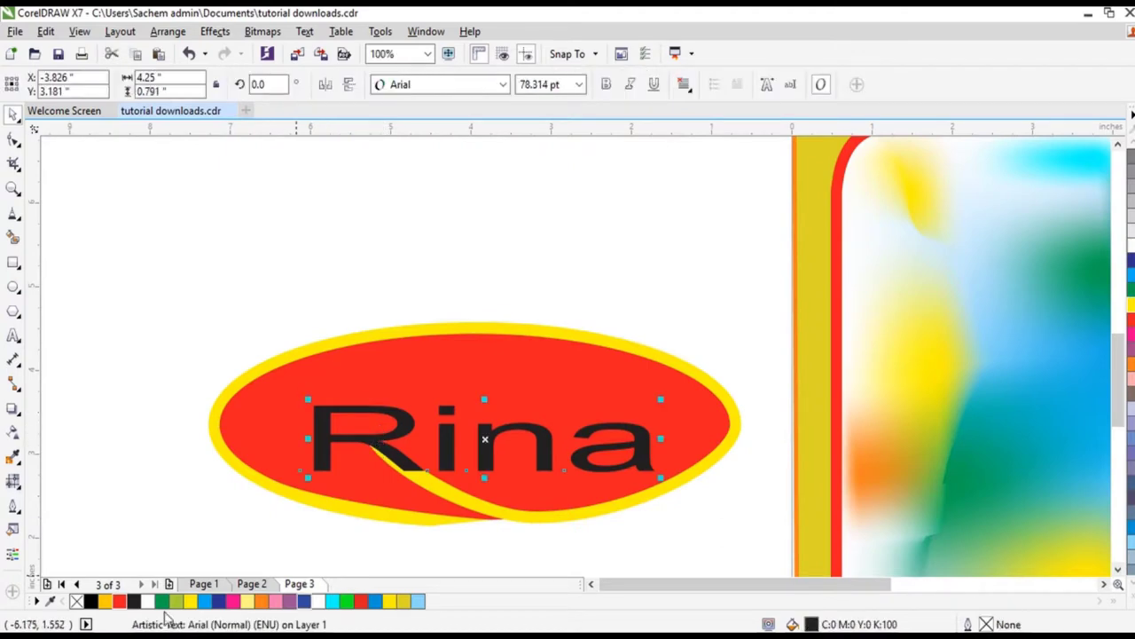
left_click(106, 603)
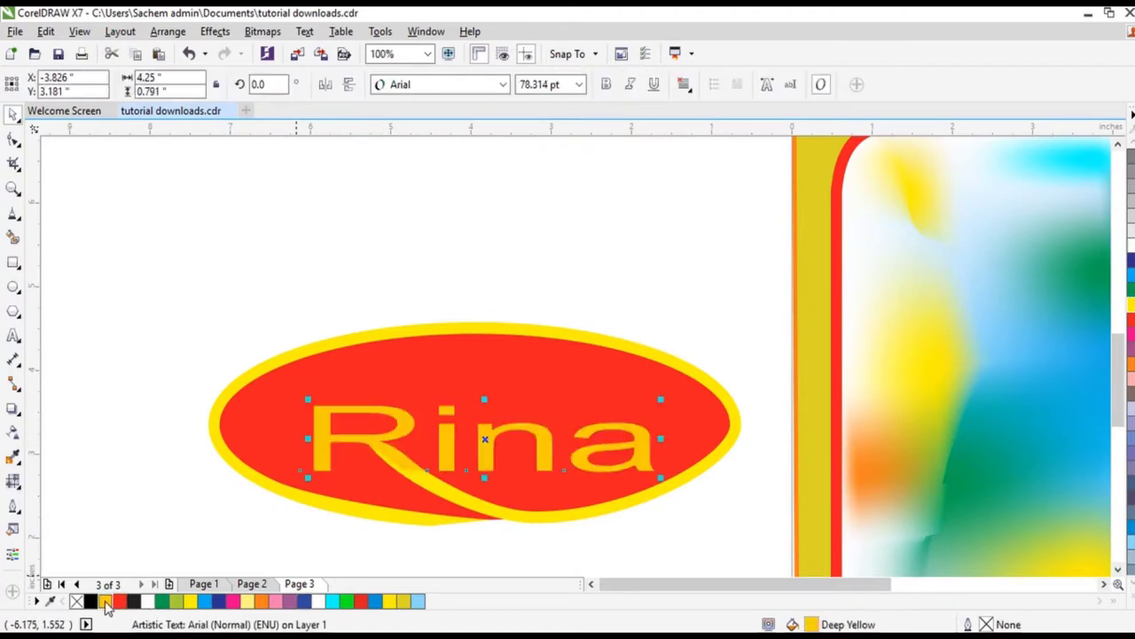
right_click(105, 603)
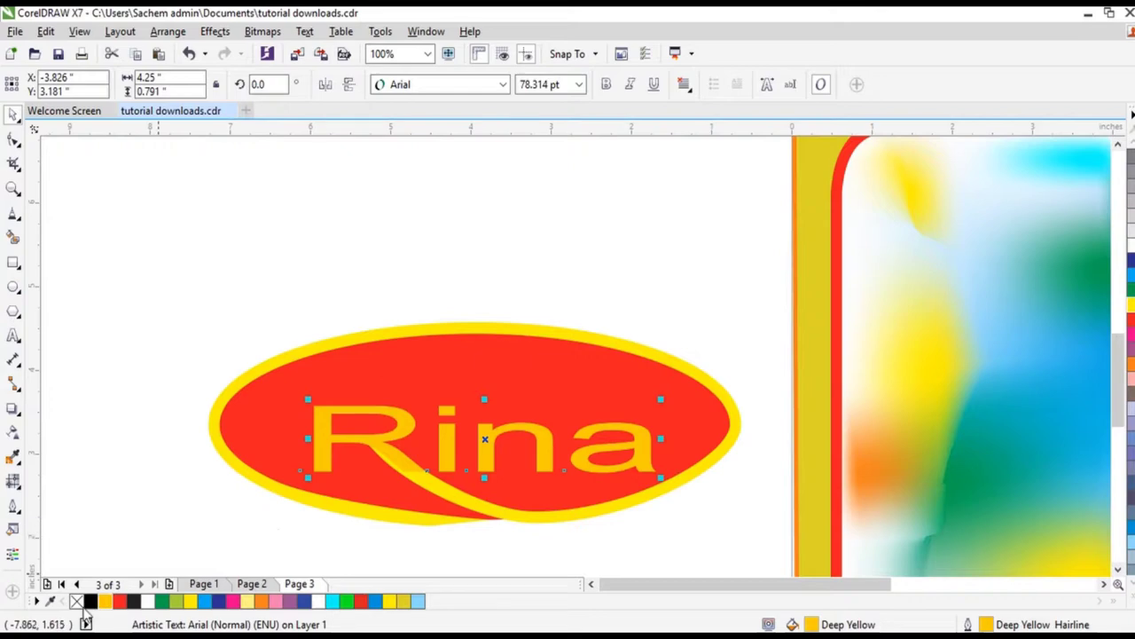
left_click(191, 603)
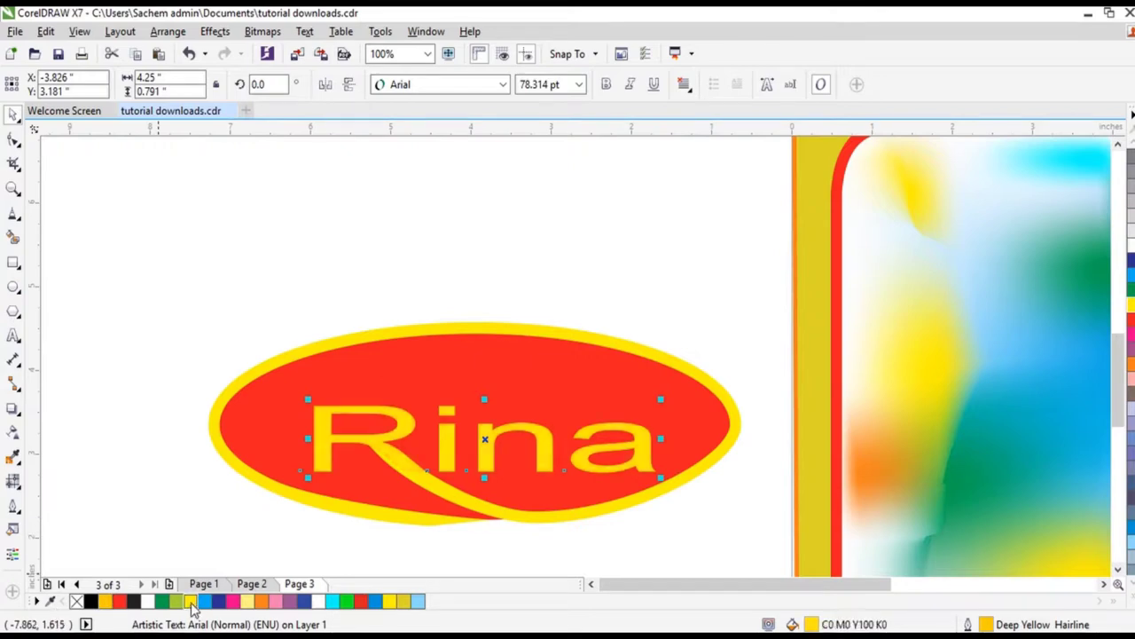
left_click(234, 249)
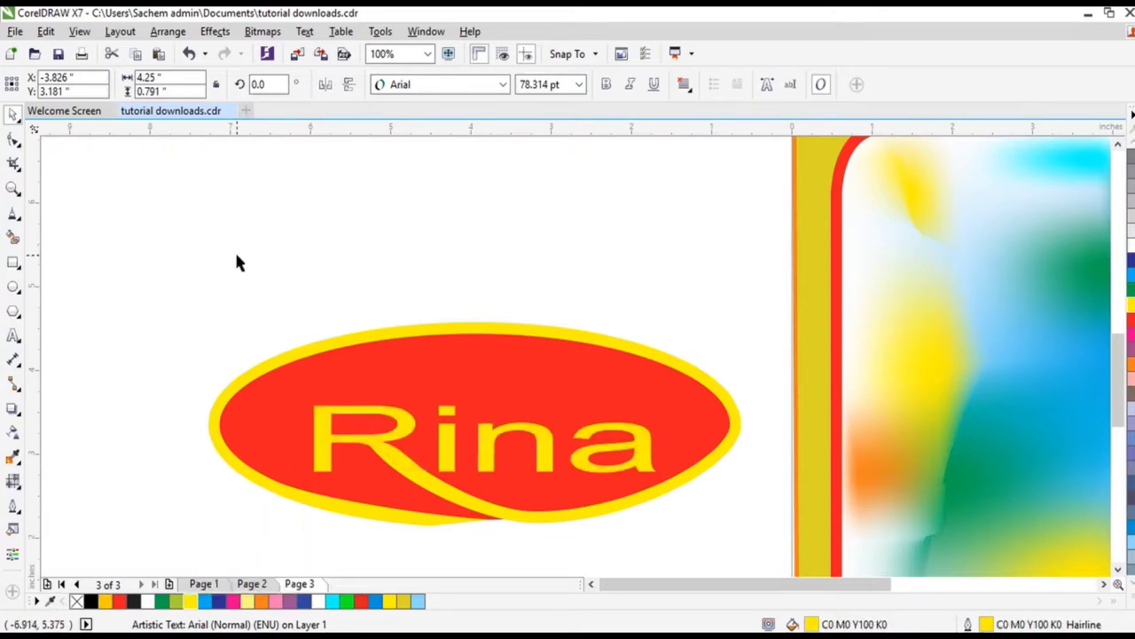
Step: Group the four badge objects and move the group onto the lower half of the container's label area, about X 4.195, Y 3.112 inches
scroll(233, 249, "down", 2)
left_click_drag(193, 261, 503, 432)
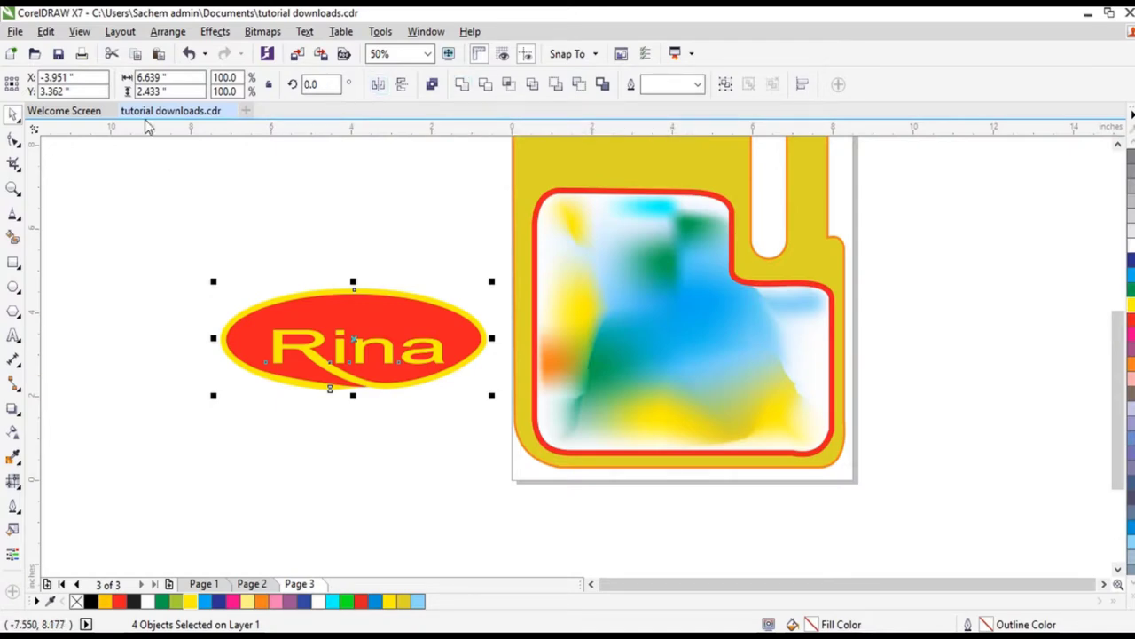
left_click(167, 32)
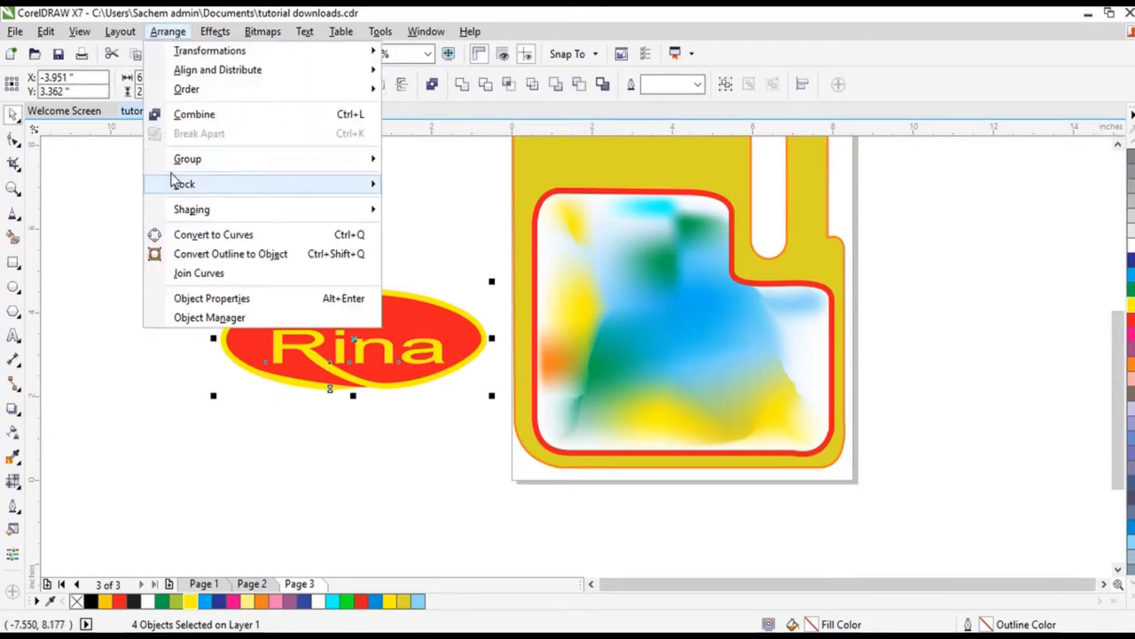
mouse_move(175, 164)
left_click(395, 162)
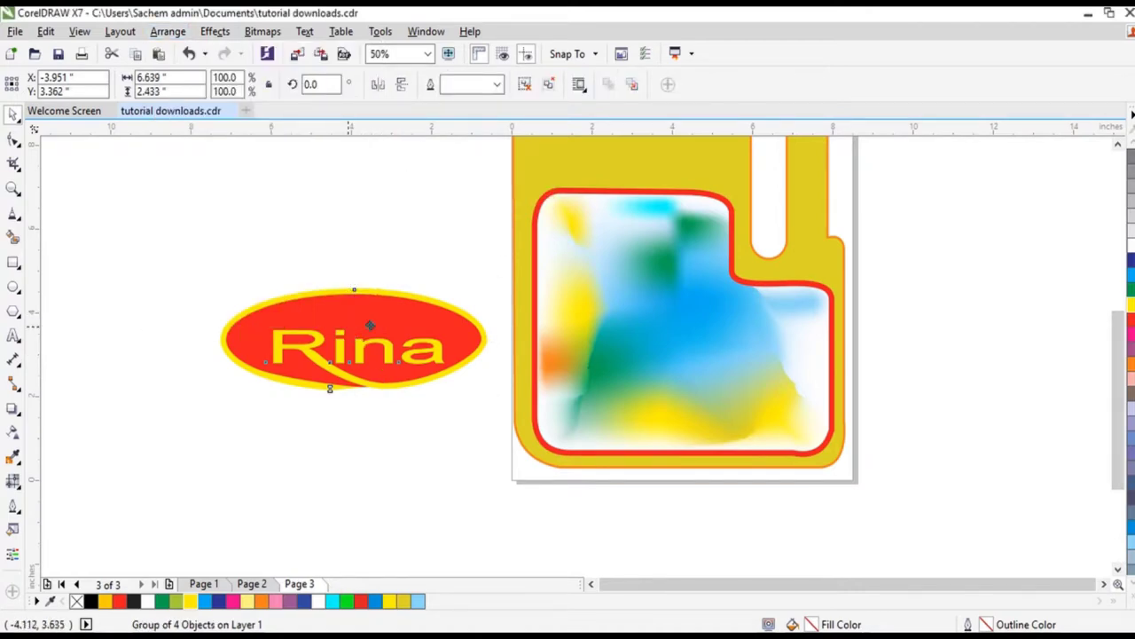
left_click_drag(348, 328, 674, 339)
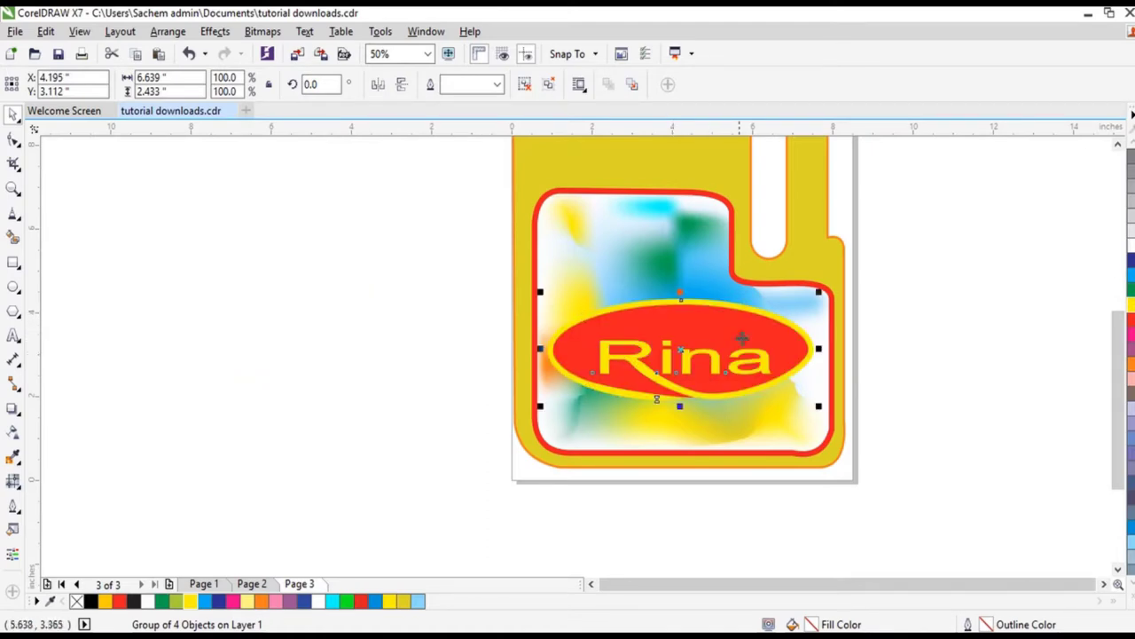
scroll(764, 331, "up", 1)
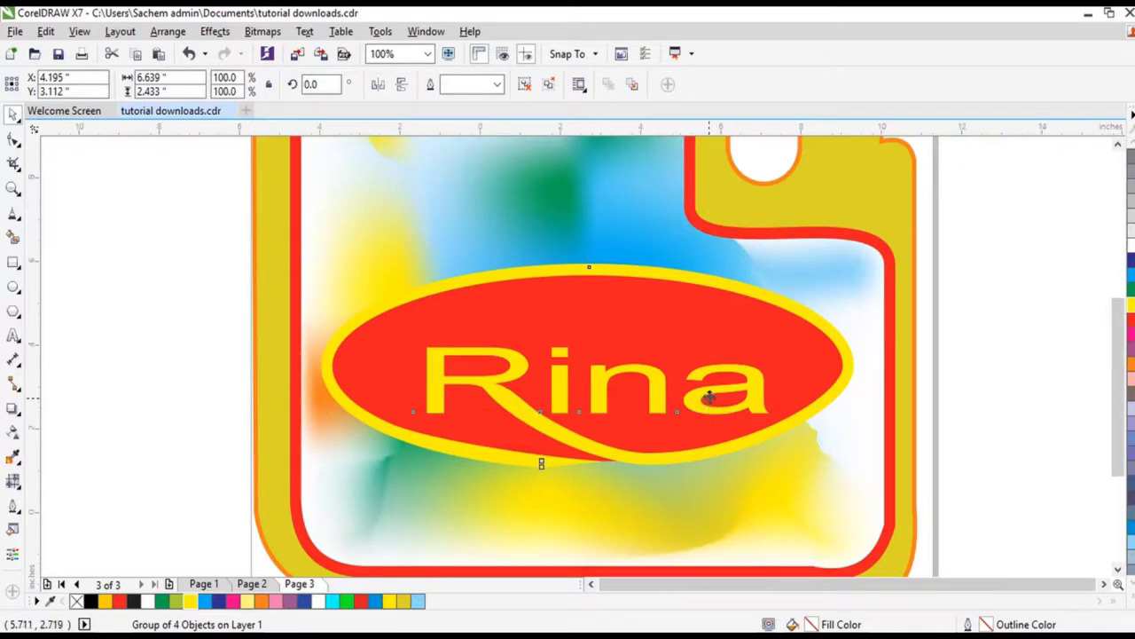
scroll(709, 397, "down", 1)
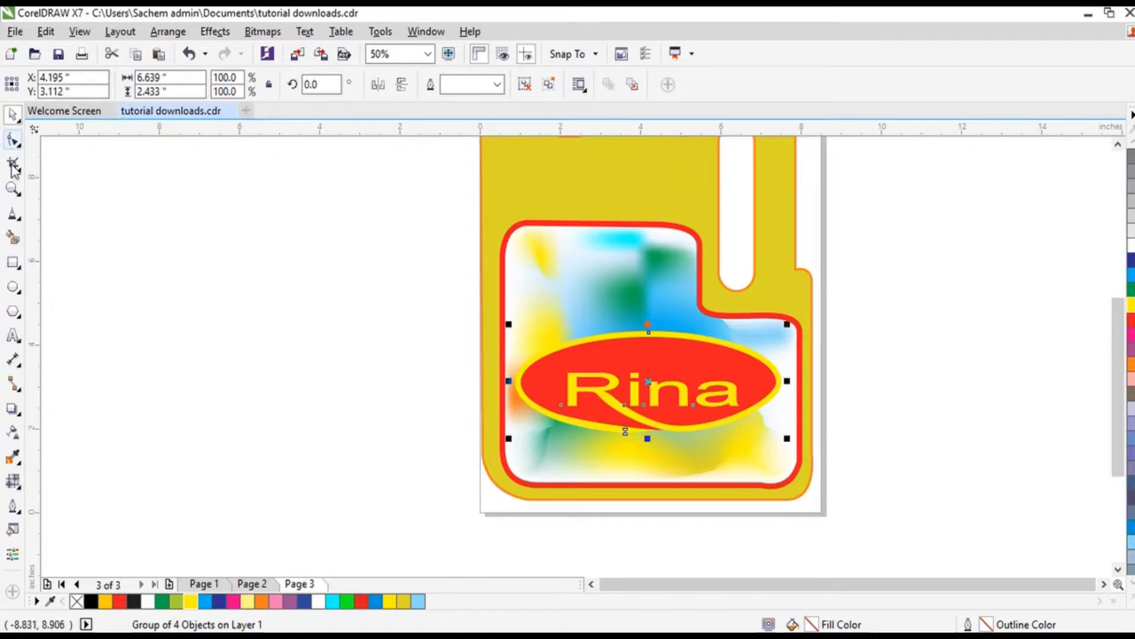
Step: Draw a rectangle about 0.94 by 0.89 inches below the badge and round its corners to about 0.156 inches
left_click(13, 262)
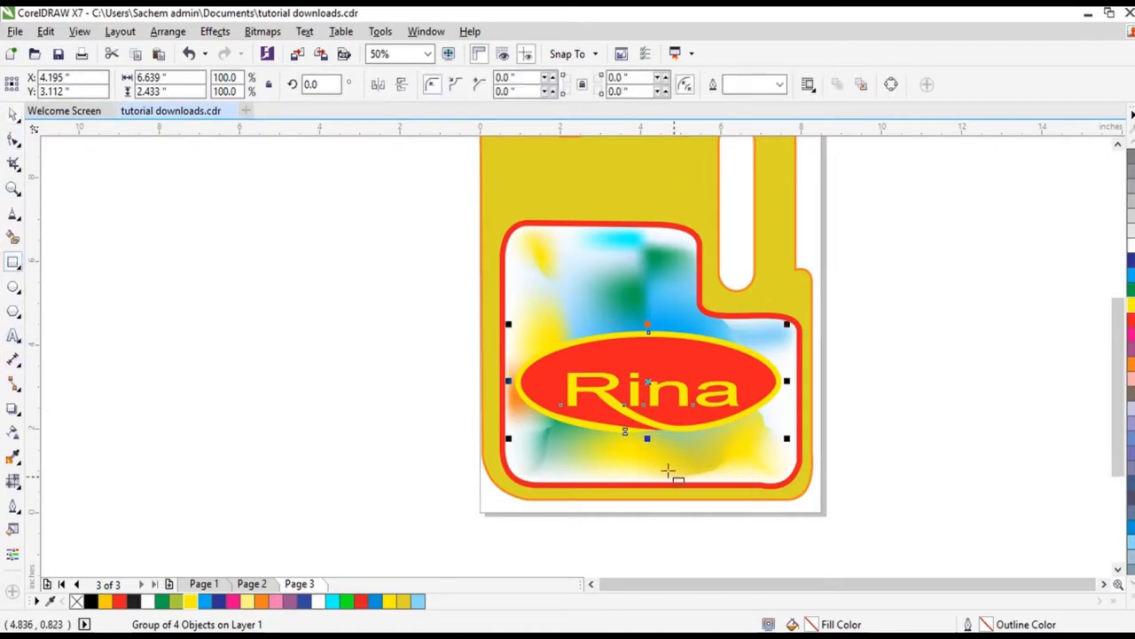
scroll(627, 461, "up", 2)
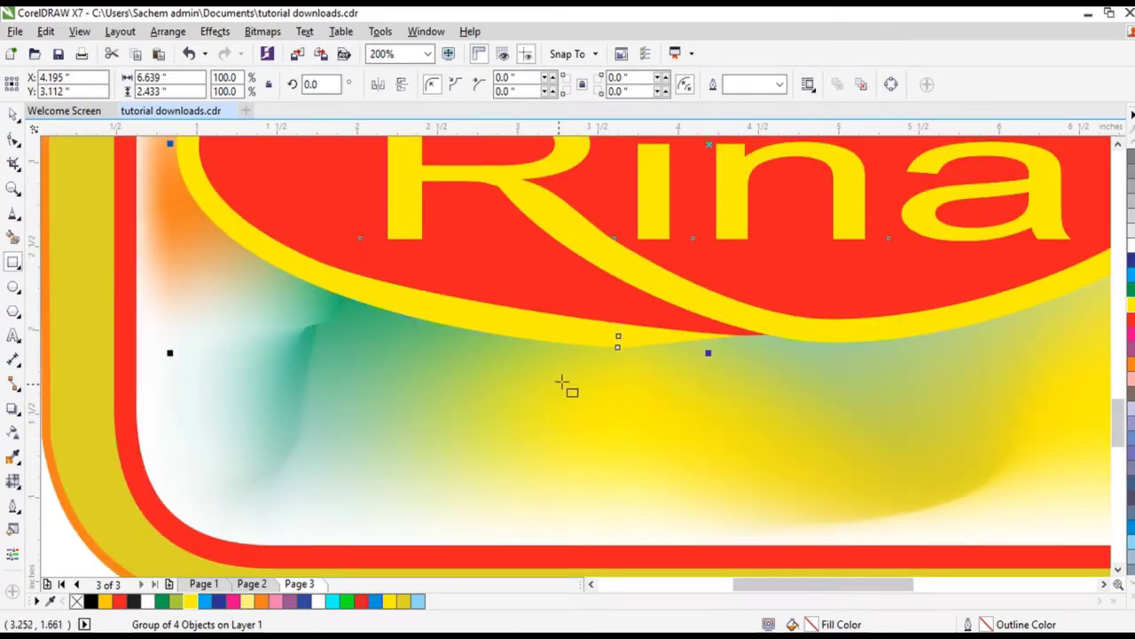
left_click_drag(563, 385, 714, 531)
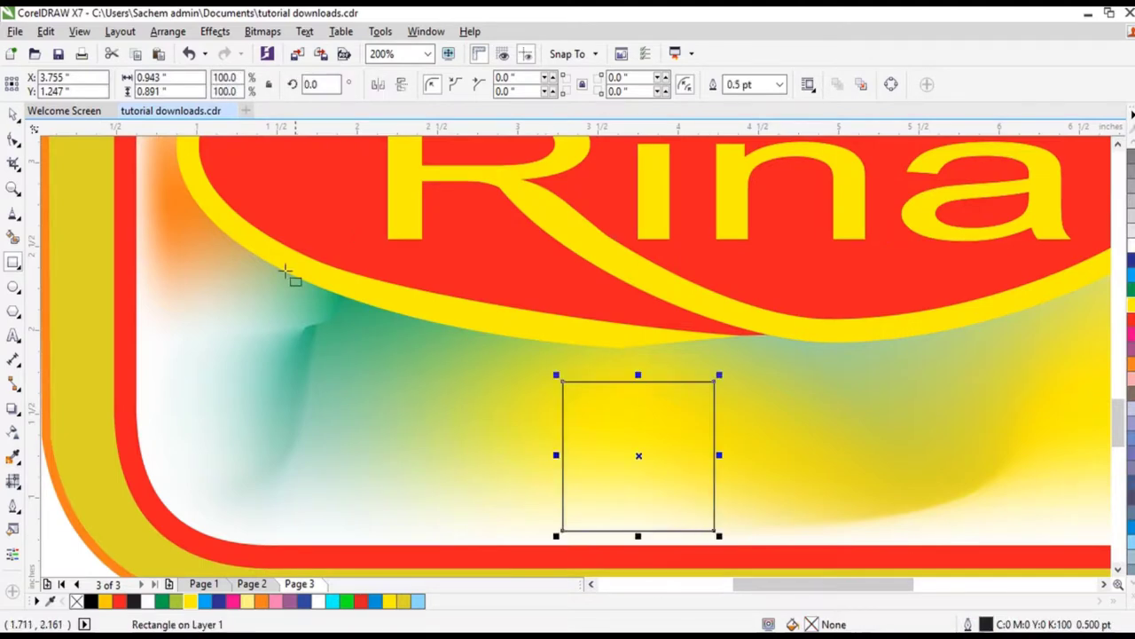
left_click(13, 141)
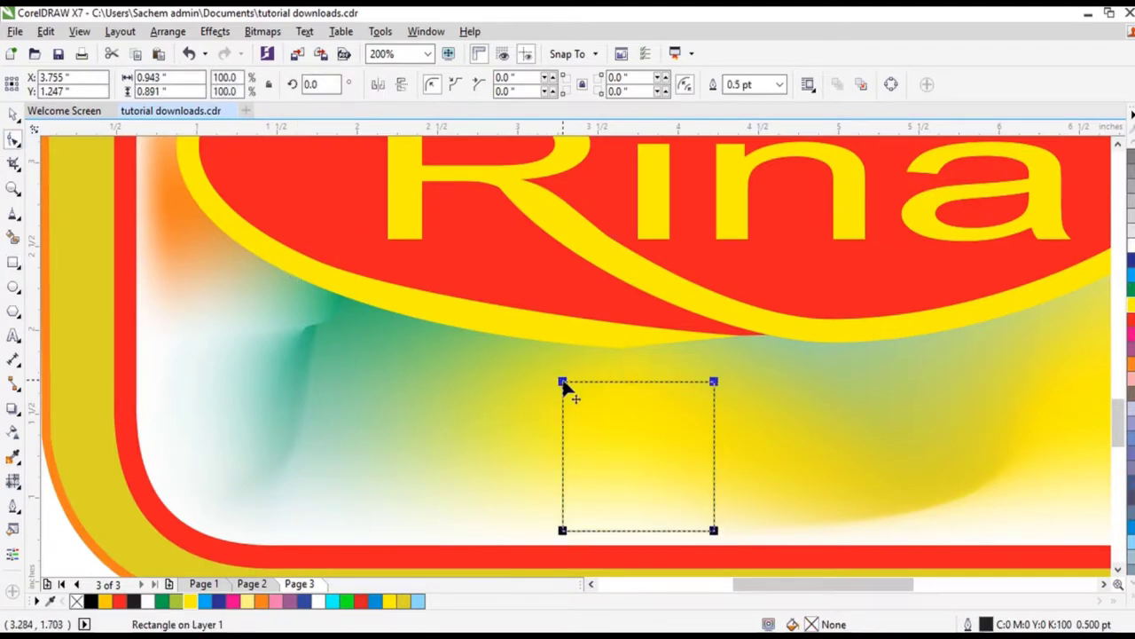
left_click_drag(562, 381, 589, 374)
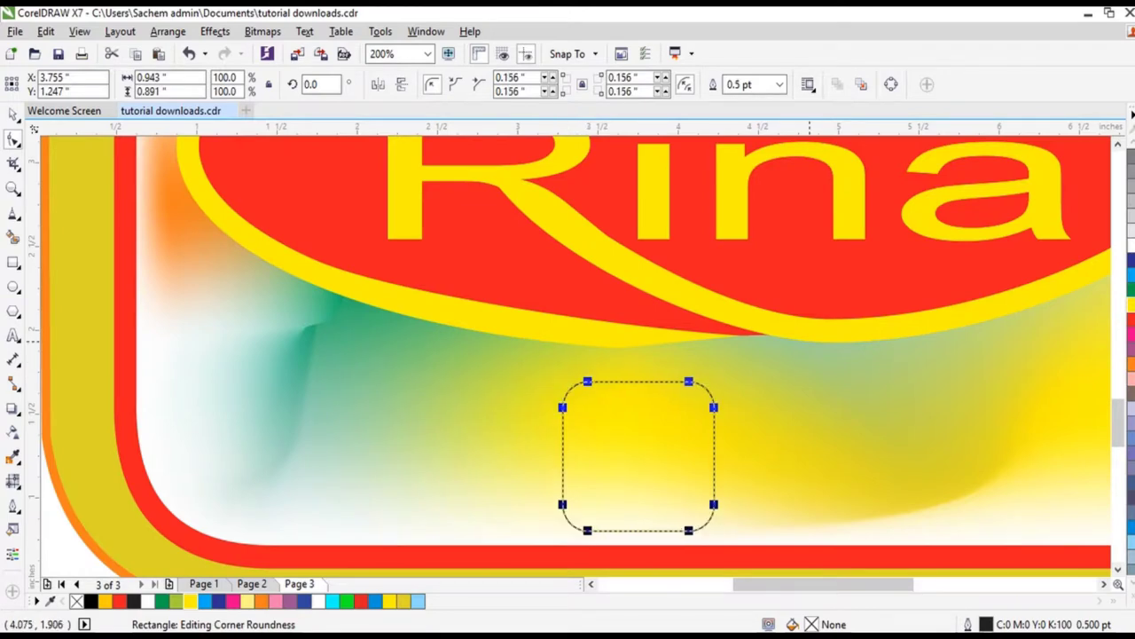
Step: Fill the rounded rectangle with white and set its outline width to 4 pt
left_click(1131, 246)
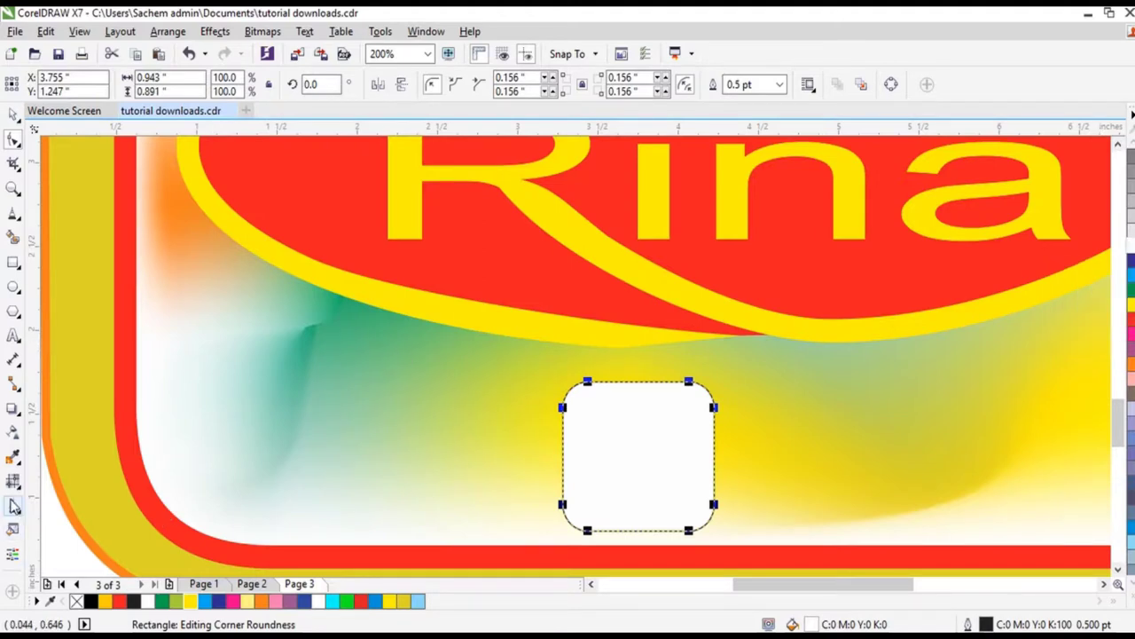
left_click(14, 513)
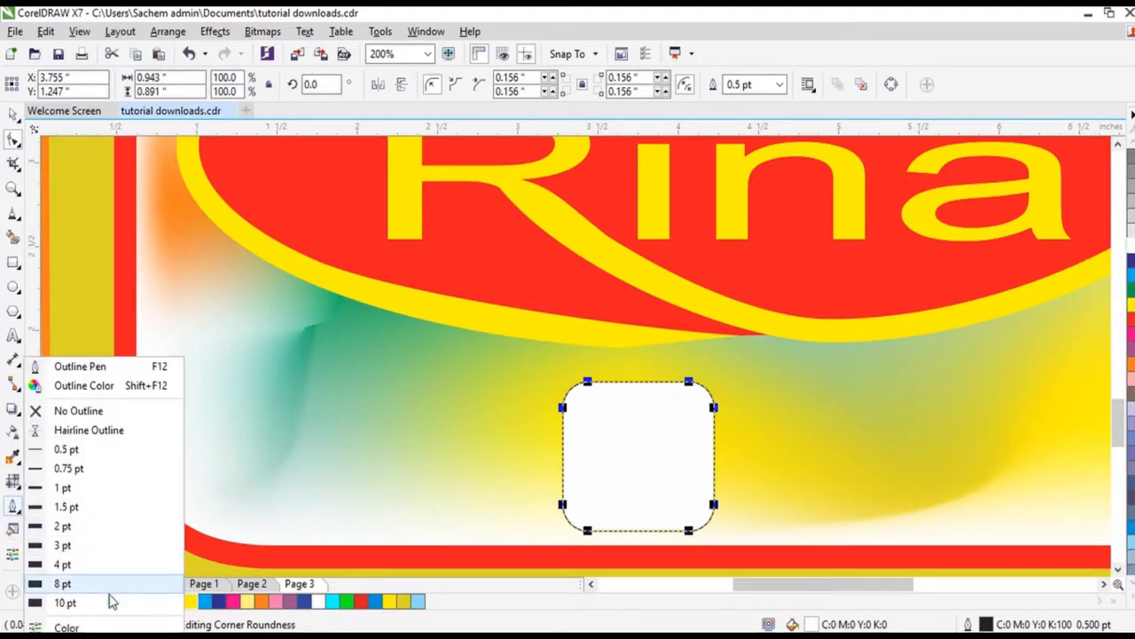
left_click(96, 566)
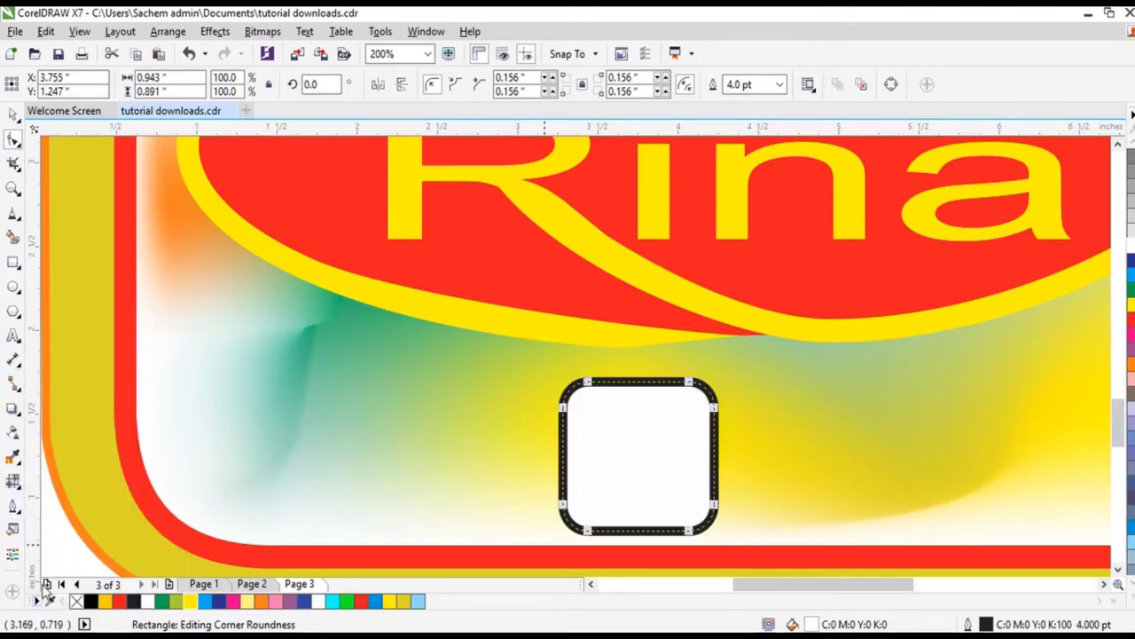
left_click(13, 115)
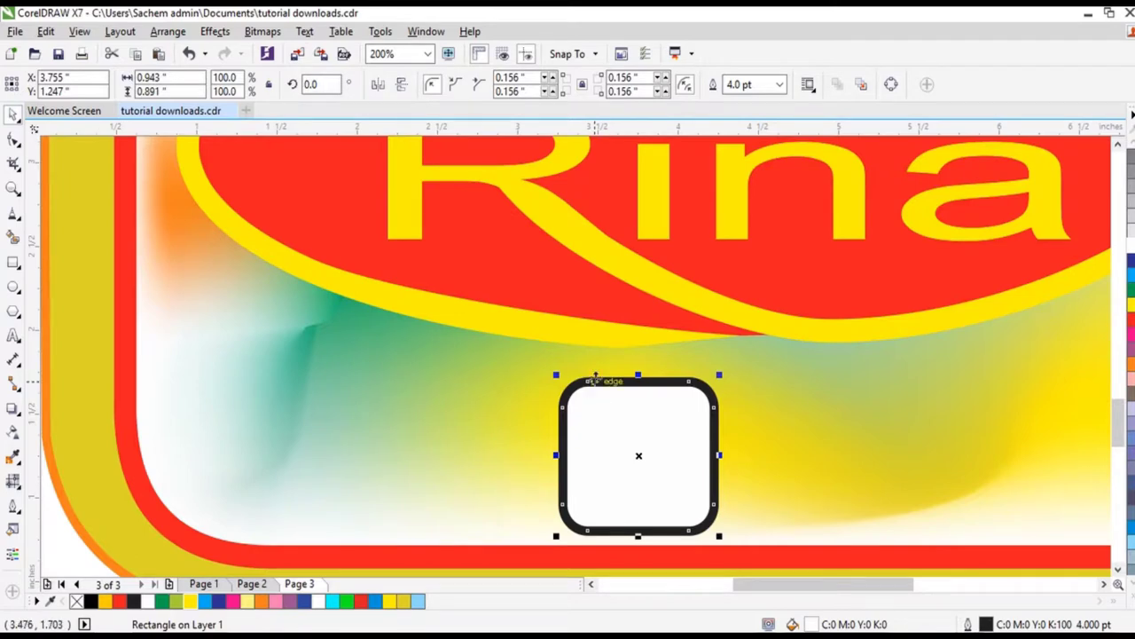
scroll(684, 431, "down", 2)
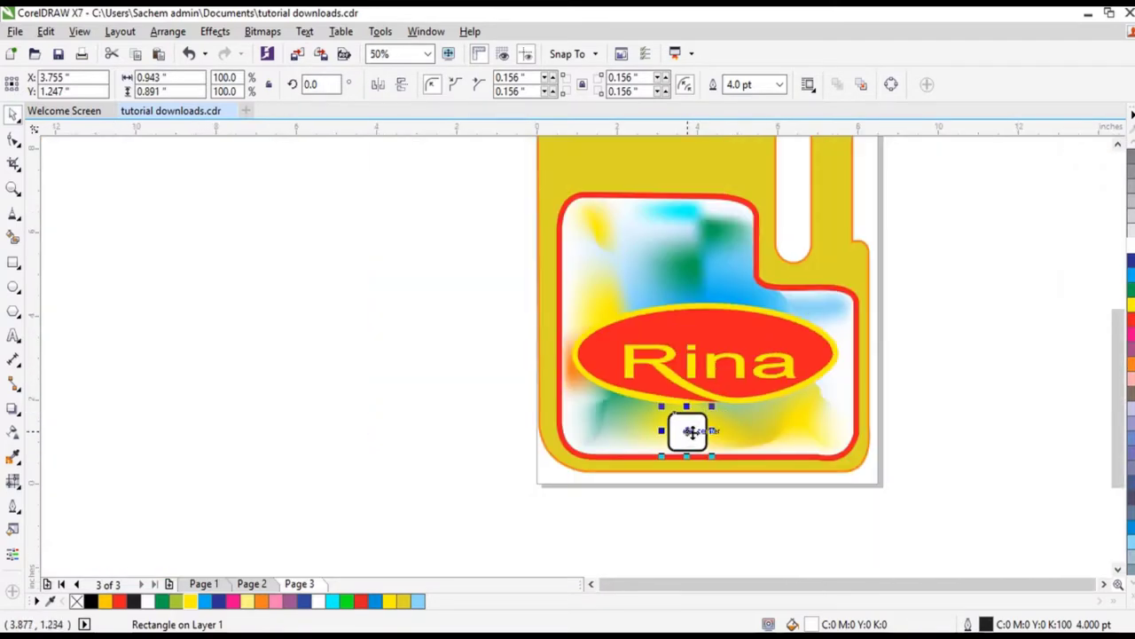
Step: Move the small rounded box off the page to about X -3.081, Y 2.068 inches
left_click_drag(692, 431, 412, 395)
scroll(413, 396, "up", 2)
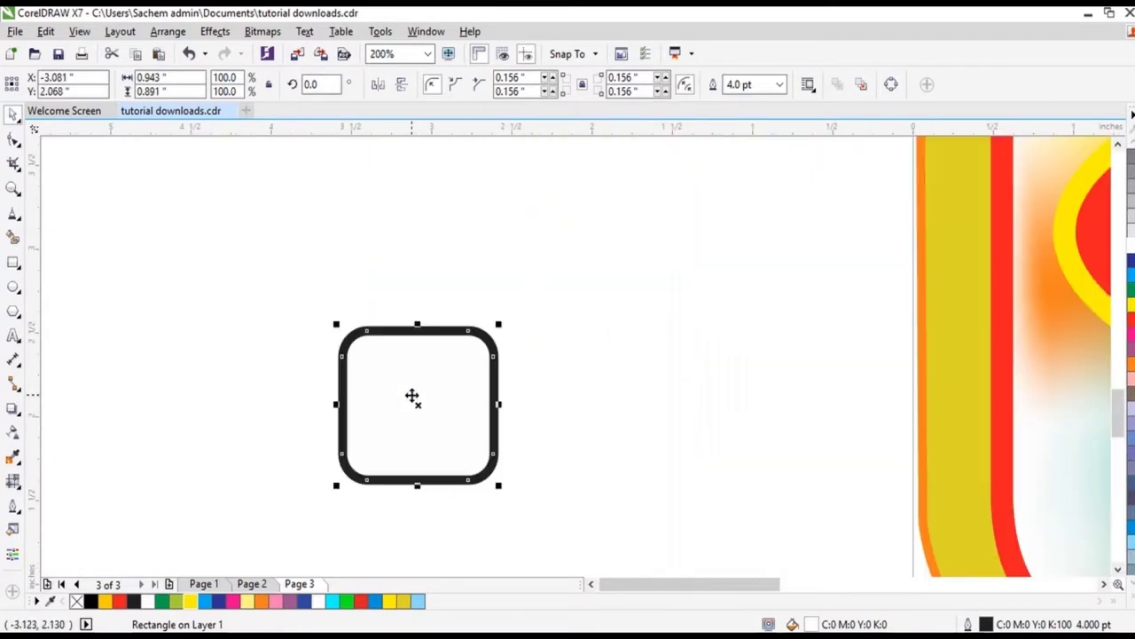
scroll(413, 395, "up", 1)
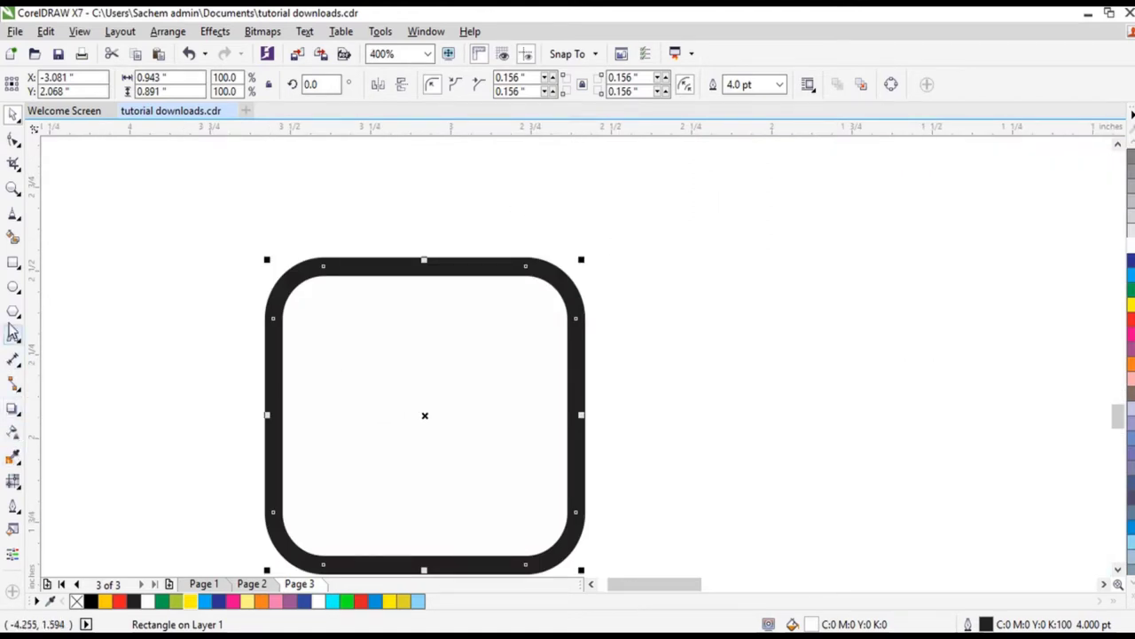
Step: Draw a full-height vertical strip about 0.078 by 0.891 inches inside the rounded box, with blue fill and outline C100 M100 Y0 K0
left_click(11, 265)
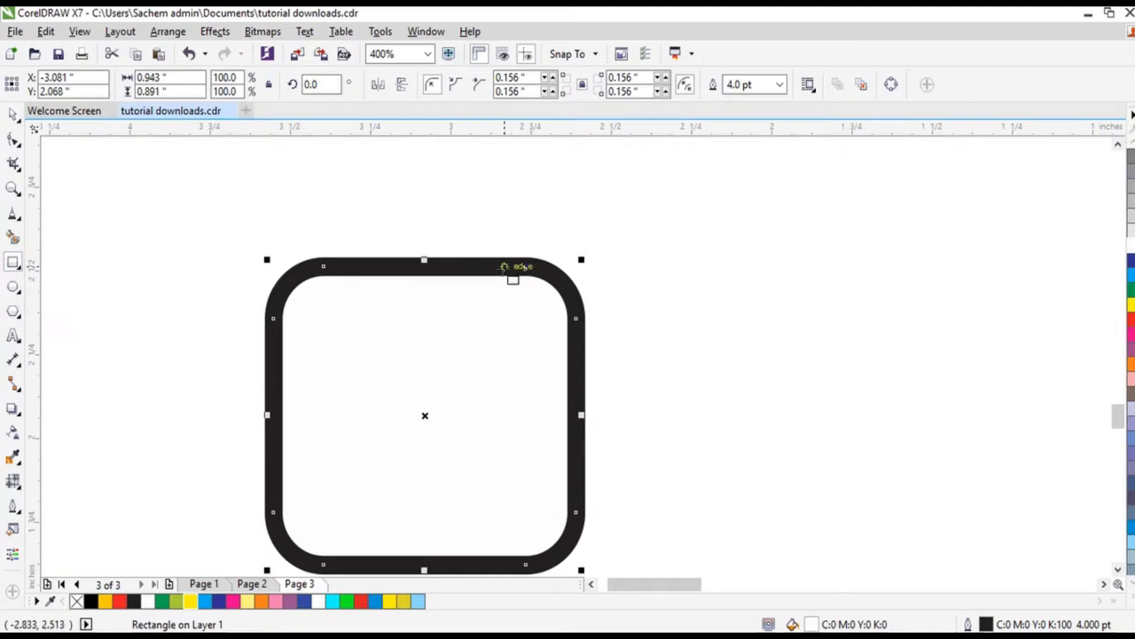
mouse_move(501, 266)
left_mouse_down()
mouse_move(462, 431)
mouse_move(474, 551)
mouse_move(489, 557)
mouse_move(495, 535)
mouse_move(527, 530)
left_mouse_up()
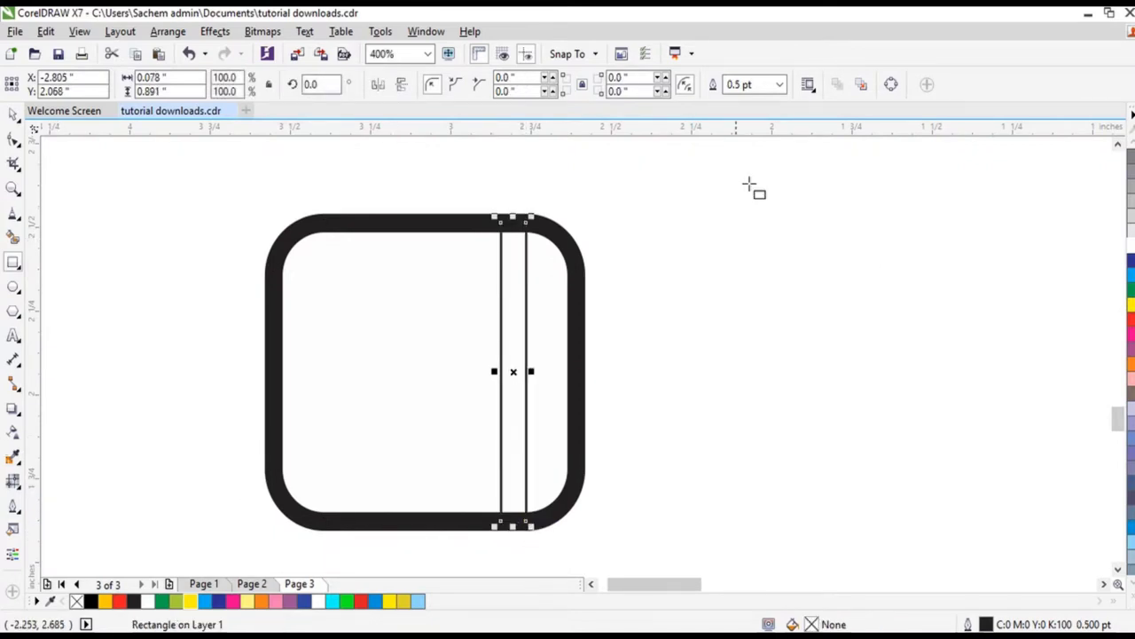
left_click(1132, 260)
right_click(1132, 261)
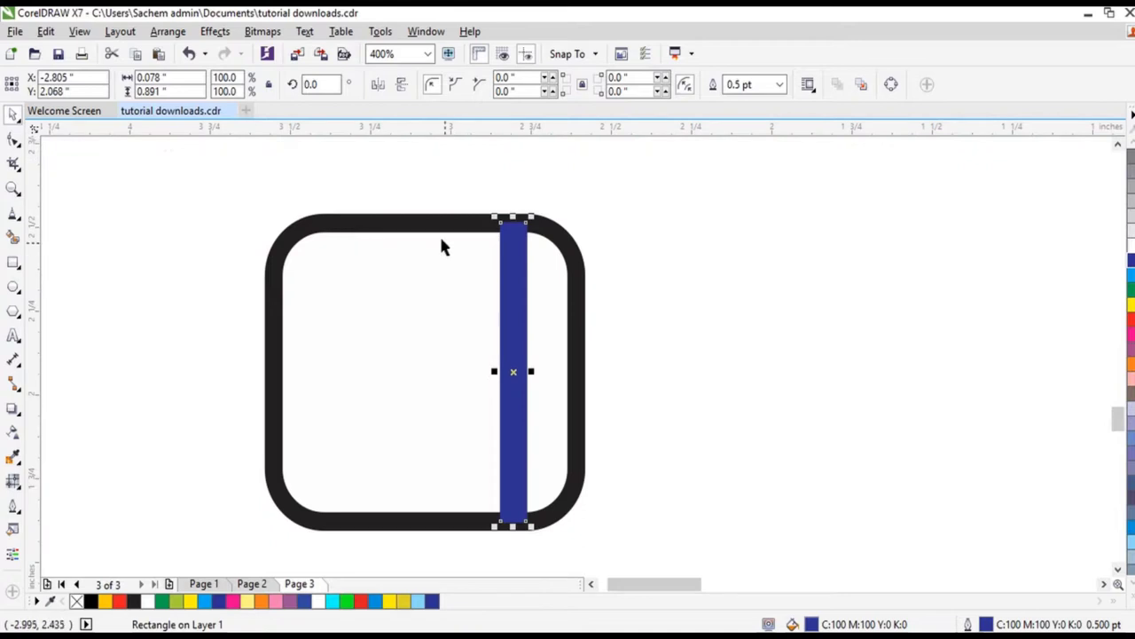
Step: Set the rounded box's outline to 2 pt and color it the same blue as the vertical strip
left_click(415, 223)
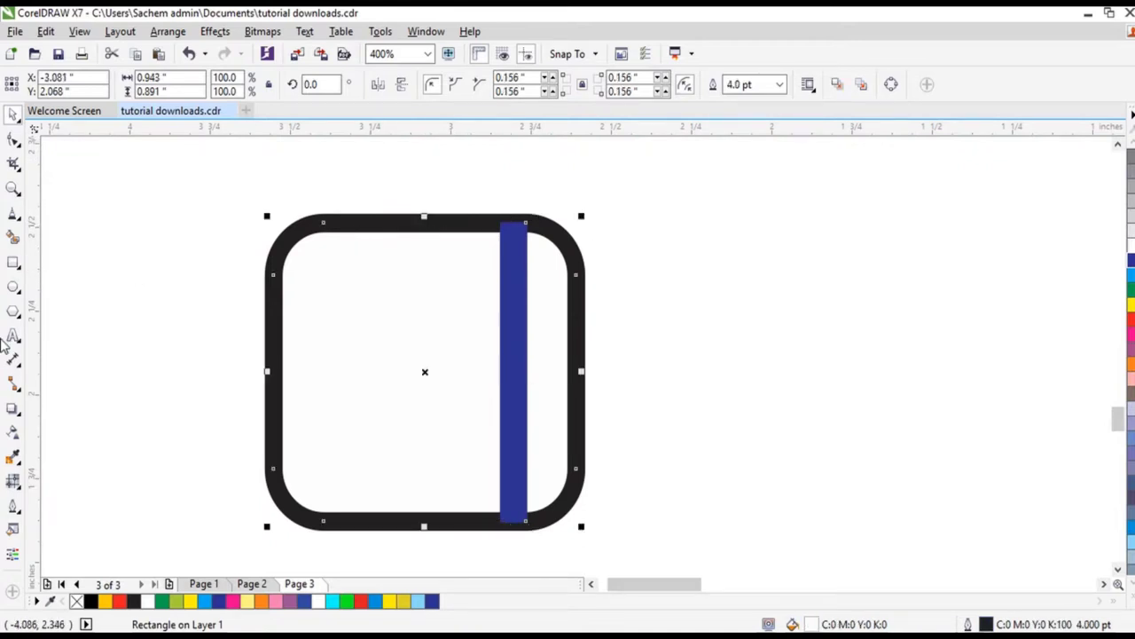
left_click(12, 507)
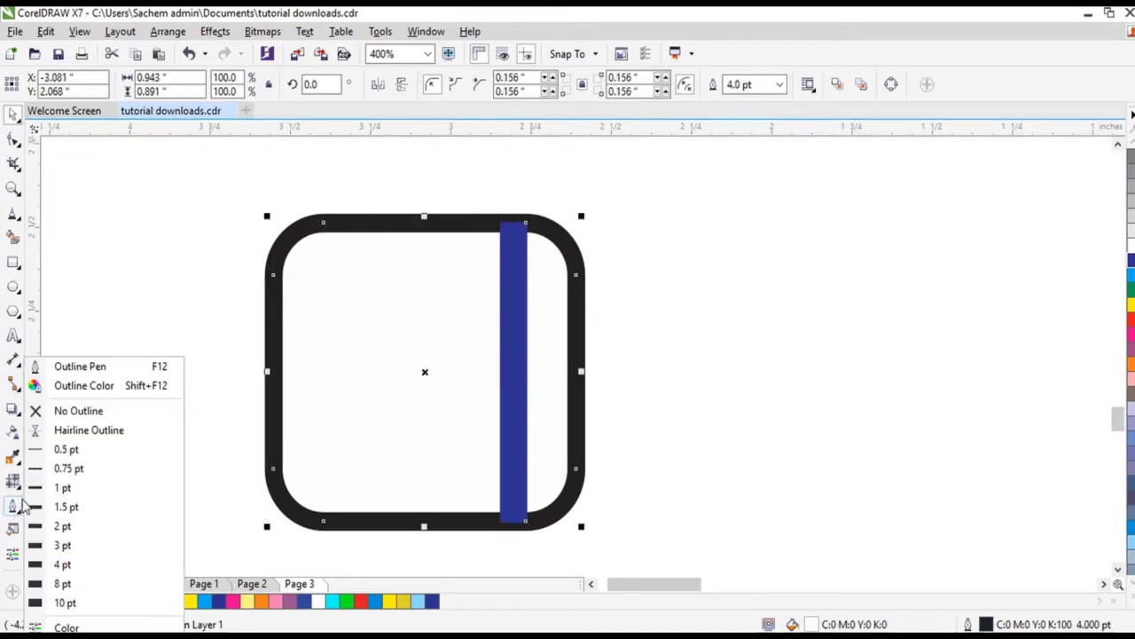
left_click(62, 526)
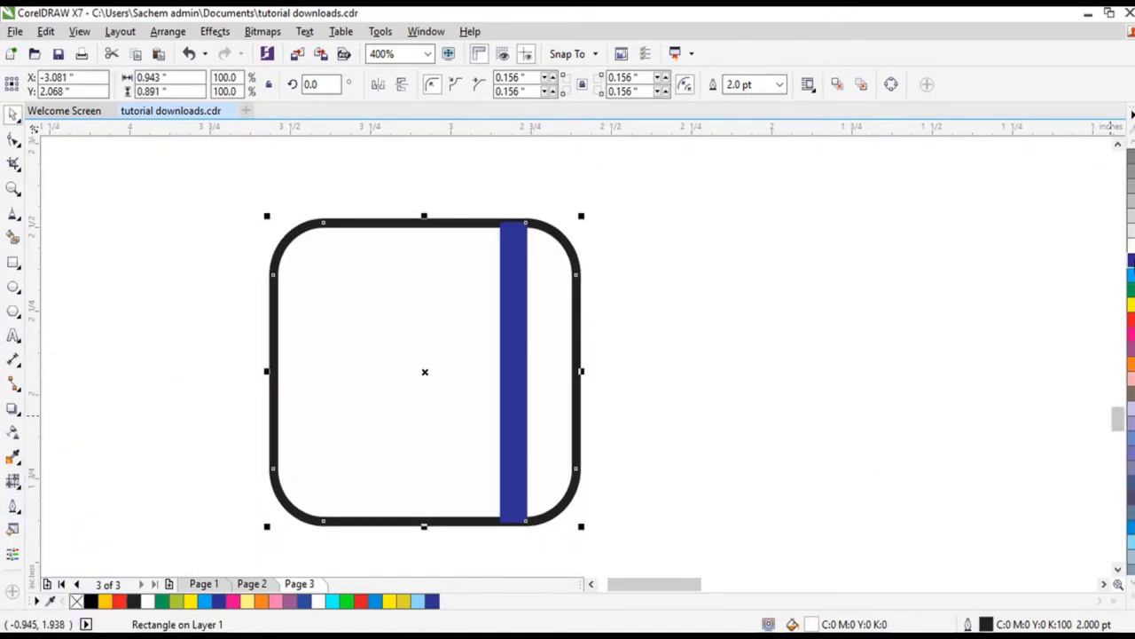
right_click(1131, 260)
left_click(698, 277)
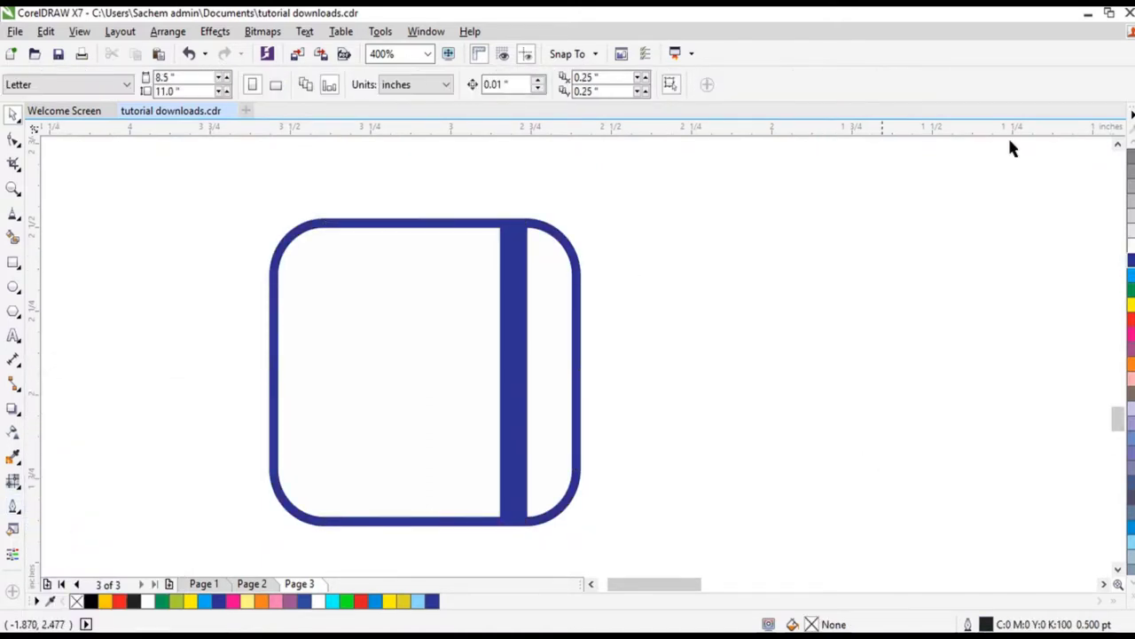
Step: Draw a closed upright triangle about 0.208 by 0.411 inches inside the box and give it a C100 M100 Y0 K0 blue outline
left_click(12, 215)
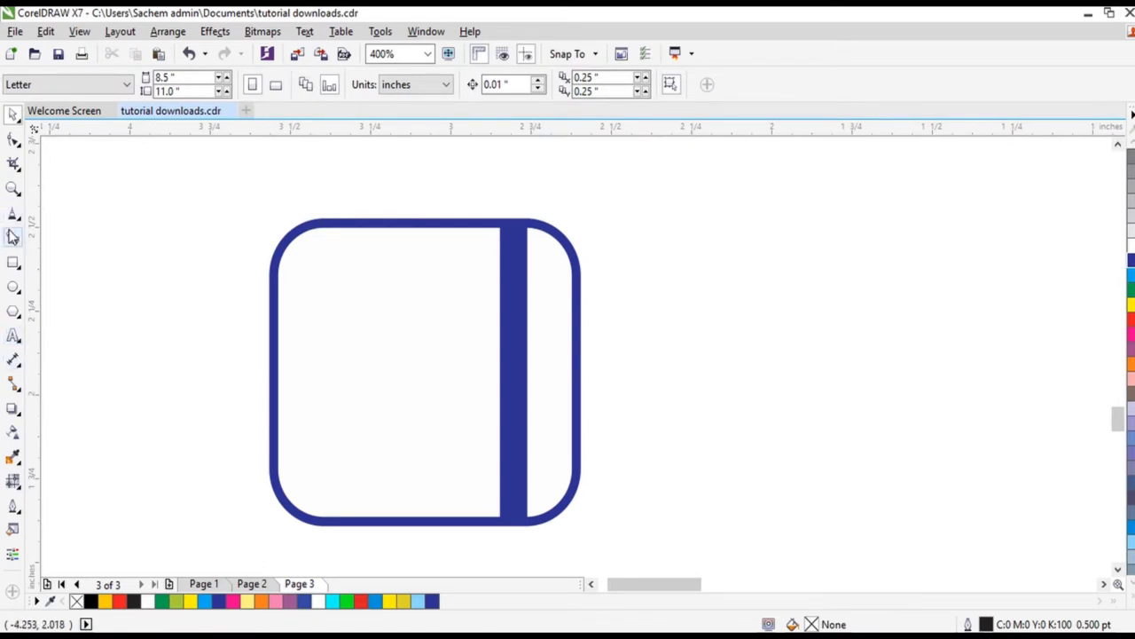
left_click(13, 214)
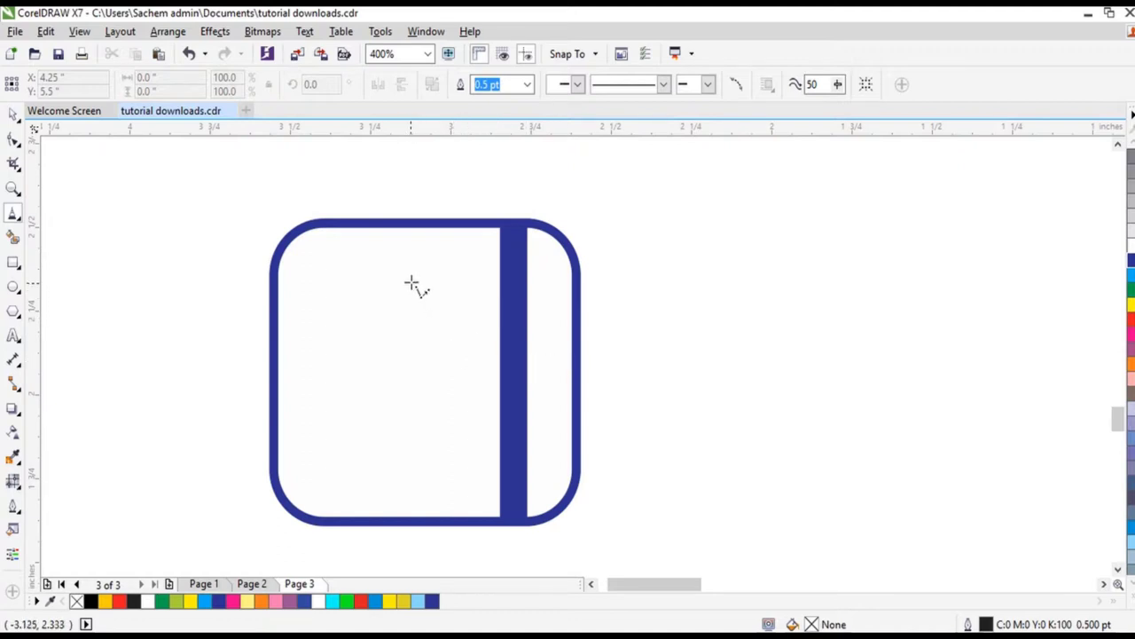
left_click(376, 312)
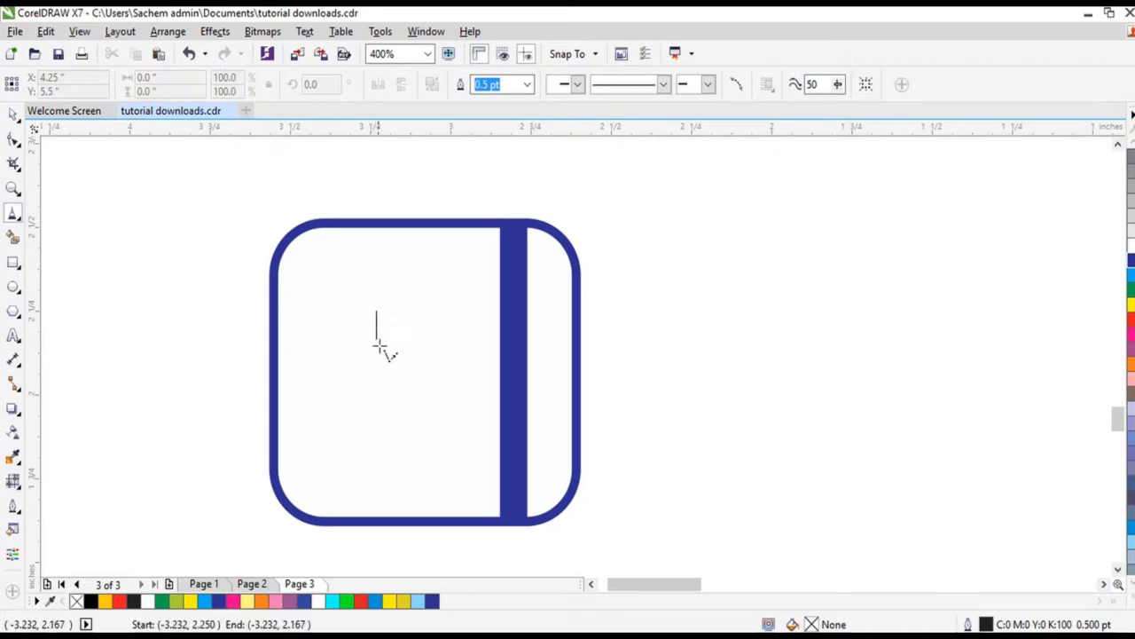
left_click(375, 448)
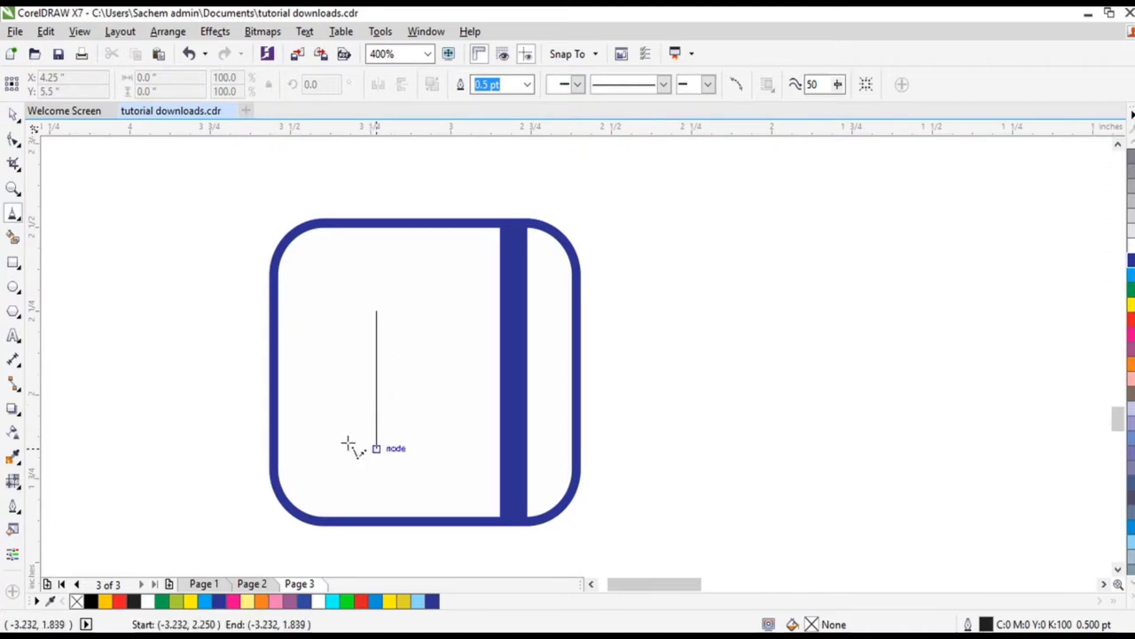
left_click(311, 410)
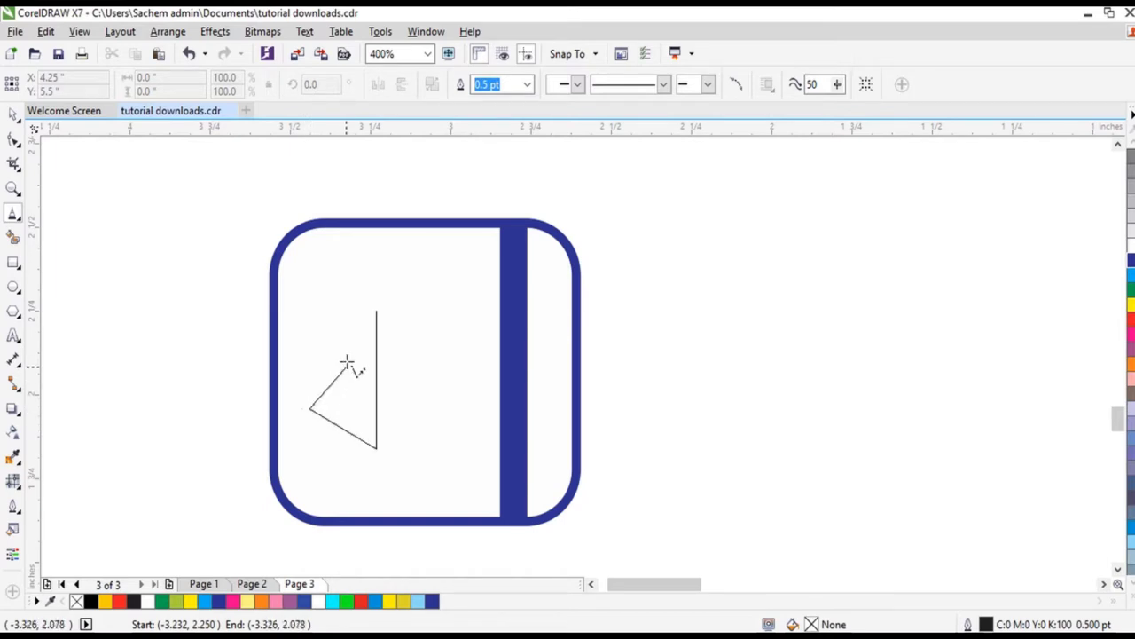
left_click(376, 311)
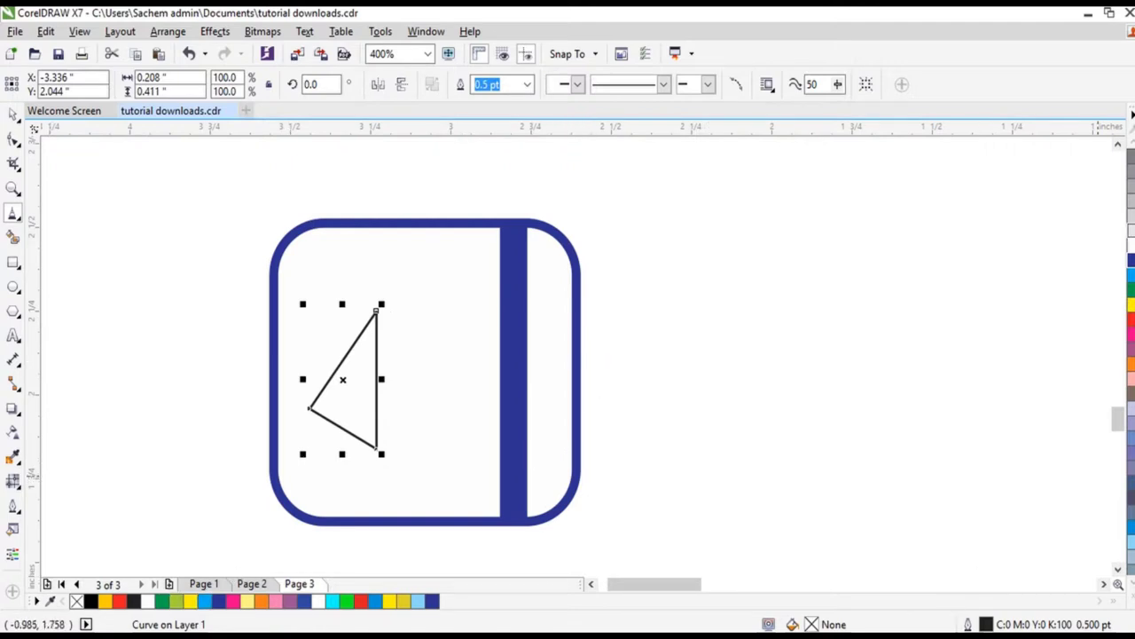
right_click(1132, 260)
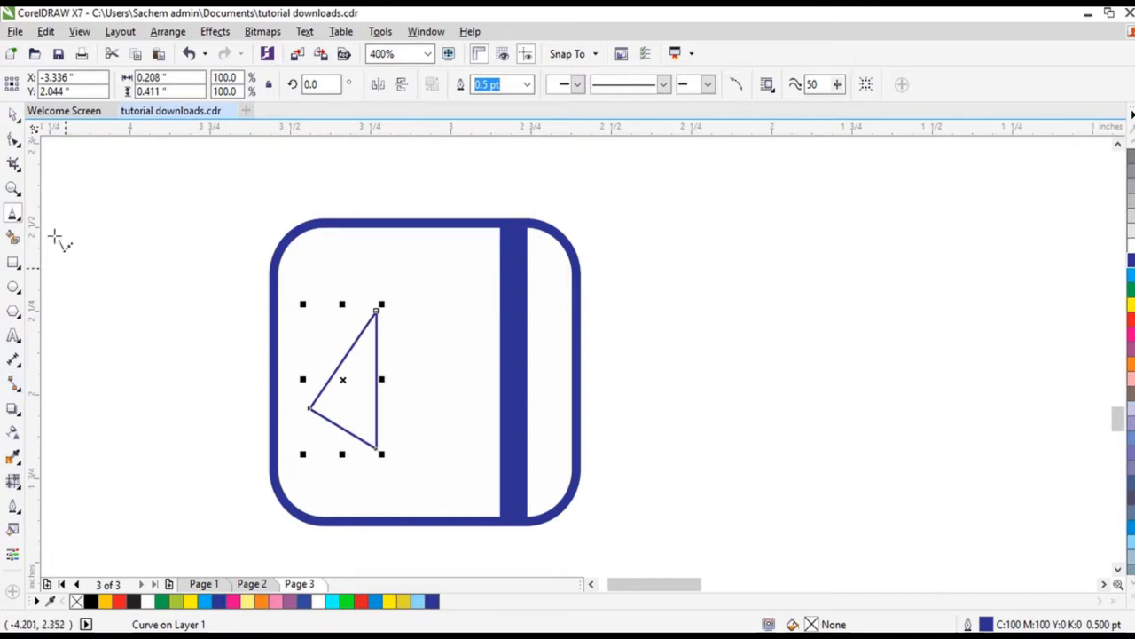
Step: Duplicate the triangle, mirror the copy horizontally and place it against the original's vertical edge to form a pyramid
left_click(14, 115)
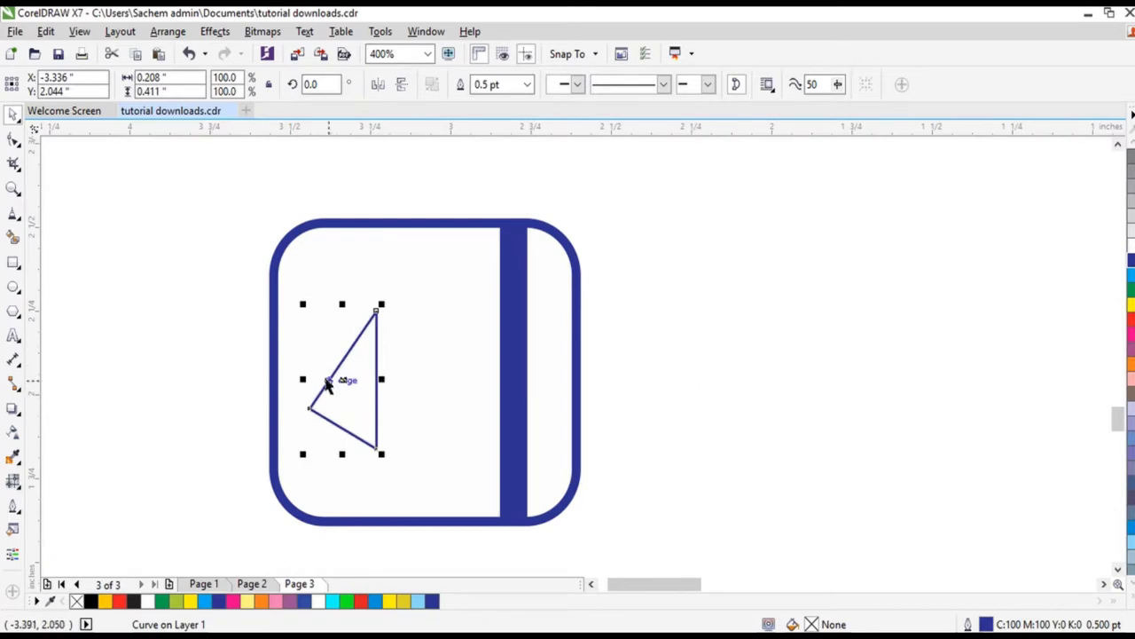
left_click_drag(354, 381, 385, 373)
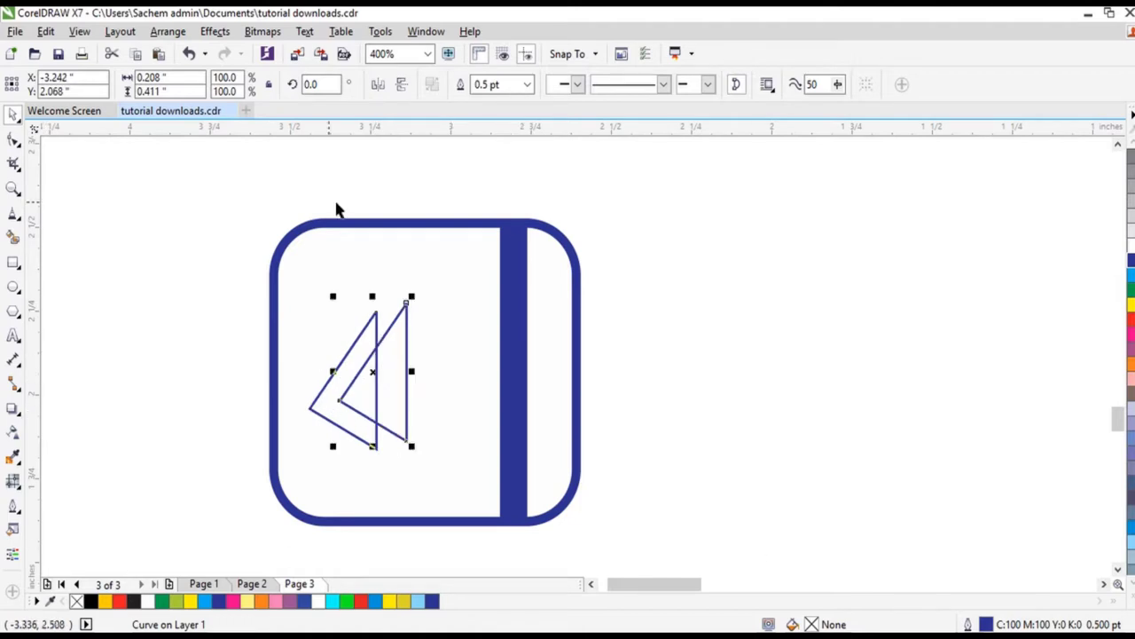
left_click(378, 86)
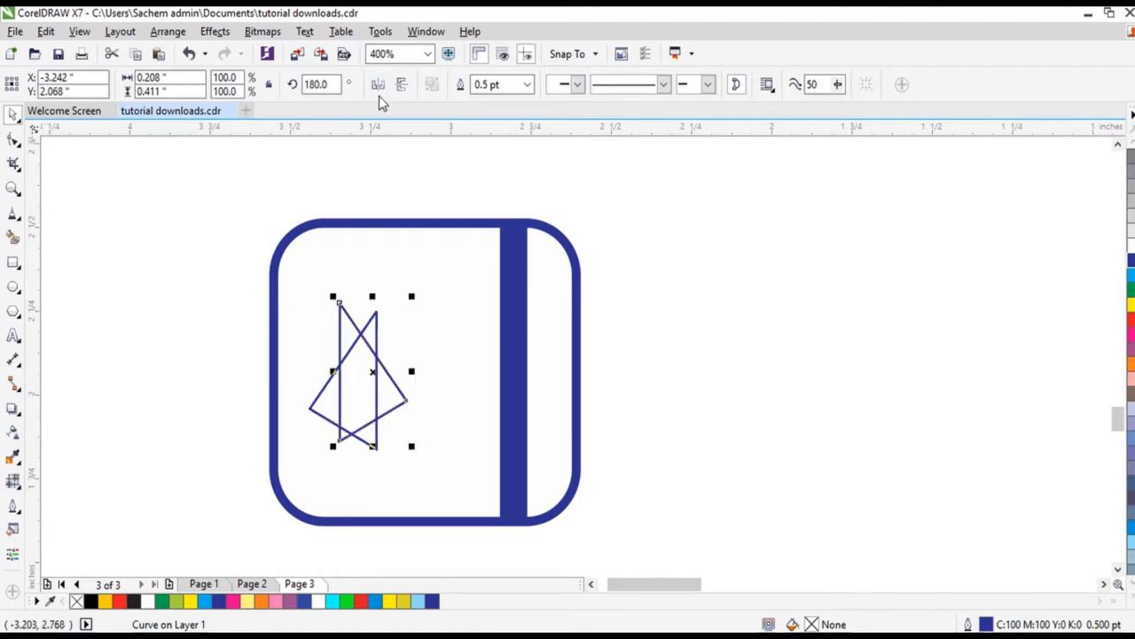
left_click_drag(371, 369, 410, 383)
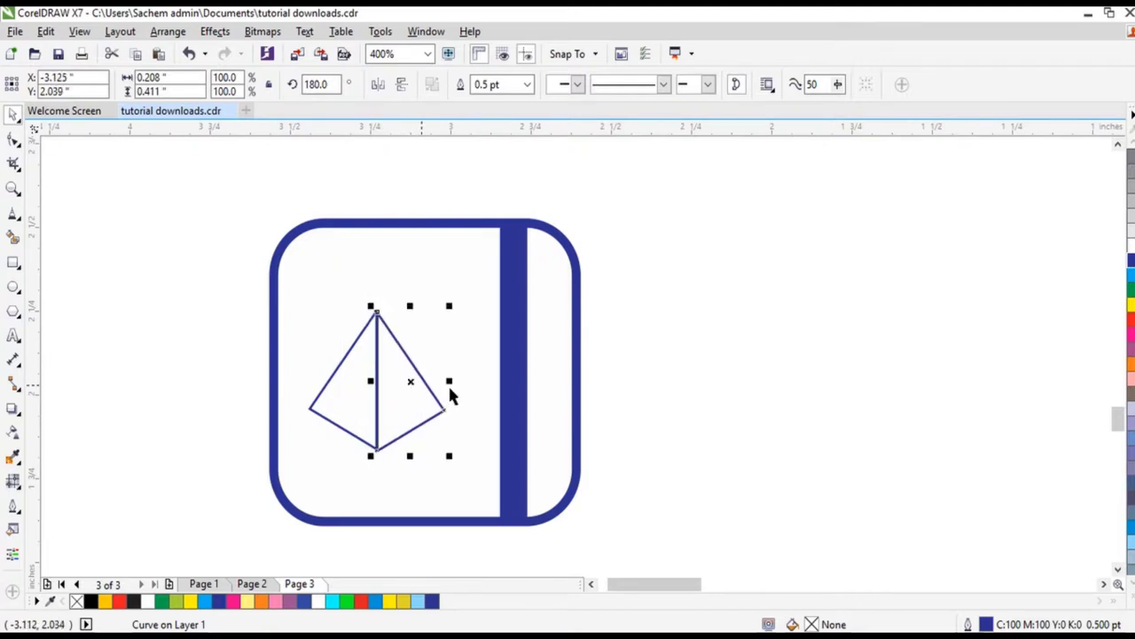
Step: Draw a two-segment line from the pyramid's left corner over its center edge to the right corner, outlined in blue C93 M84 Y0 K0
left_click(14, 214)
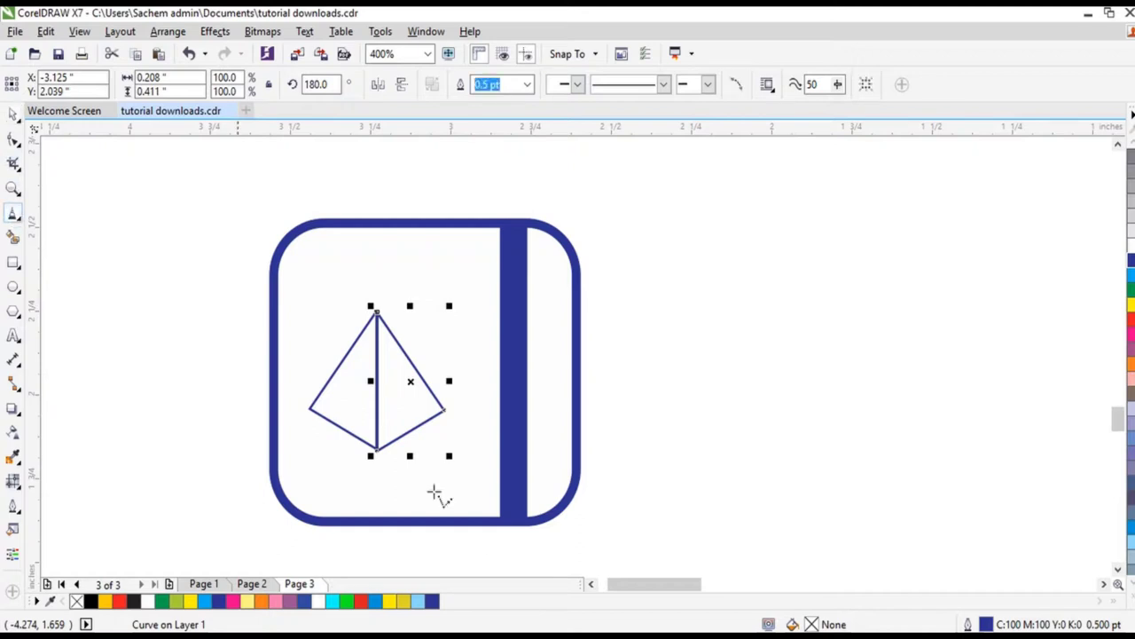
left_click(310, 407)
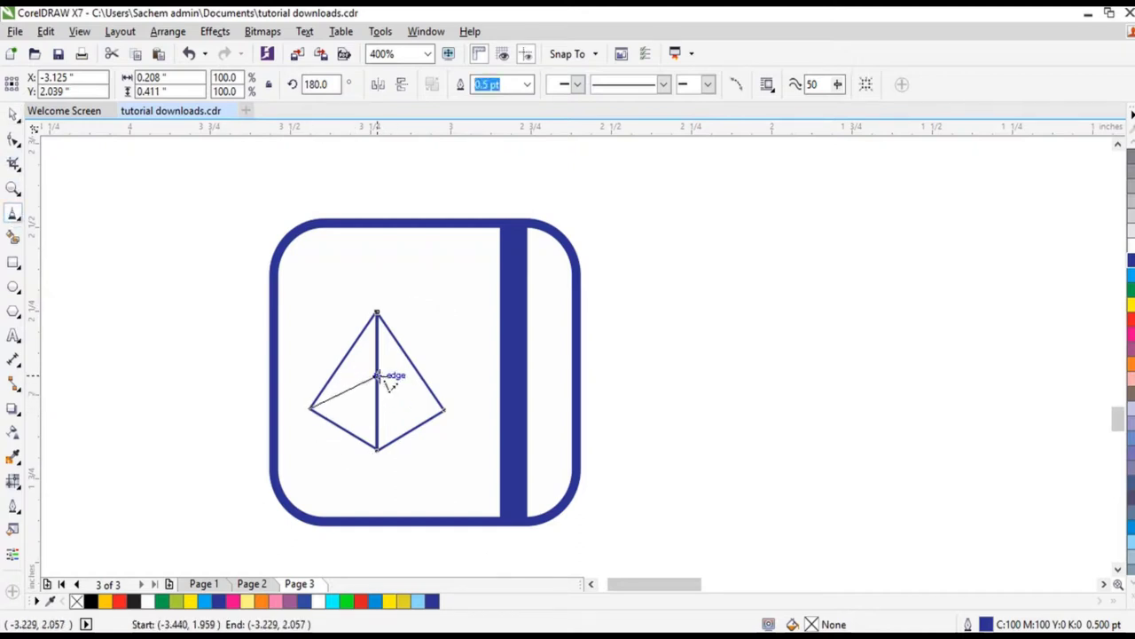
left_click(377, 381)
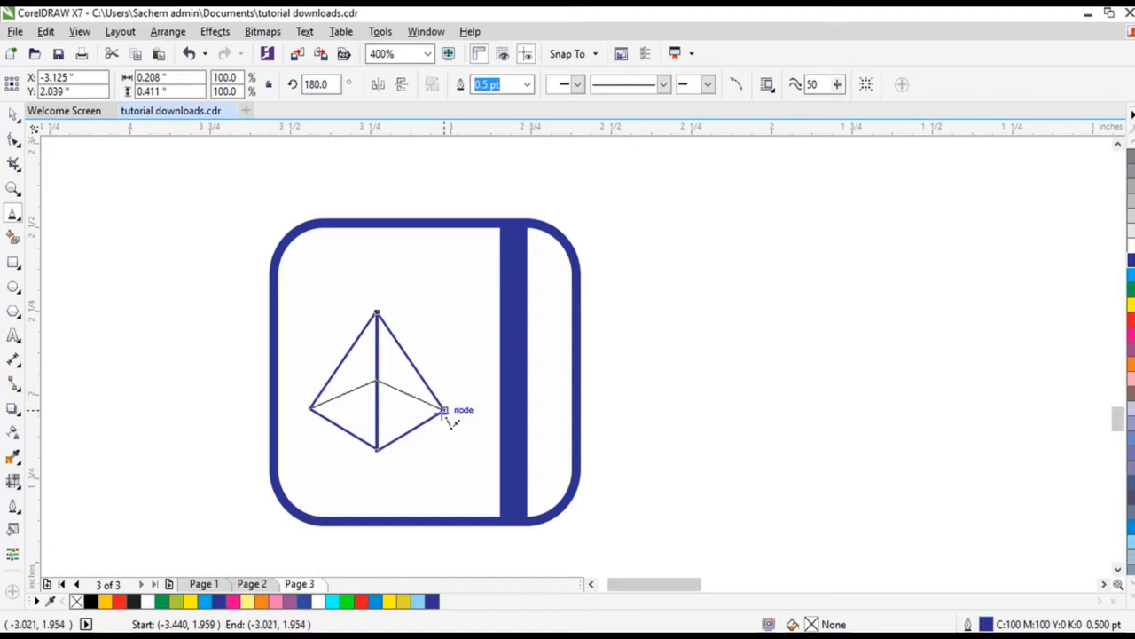
double_click(444, 410)
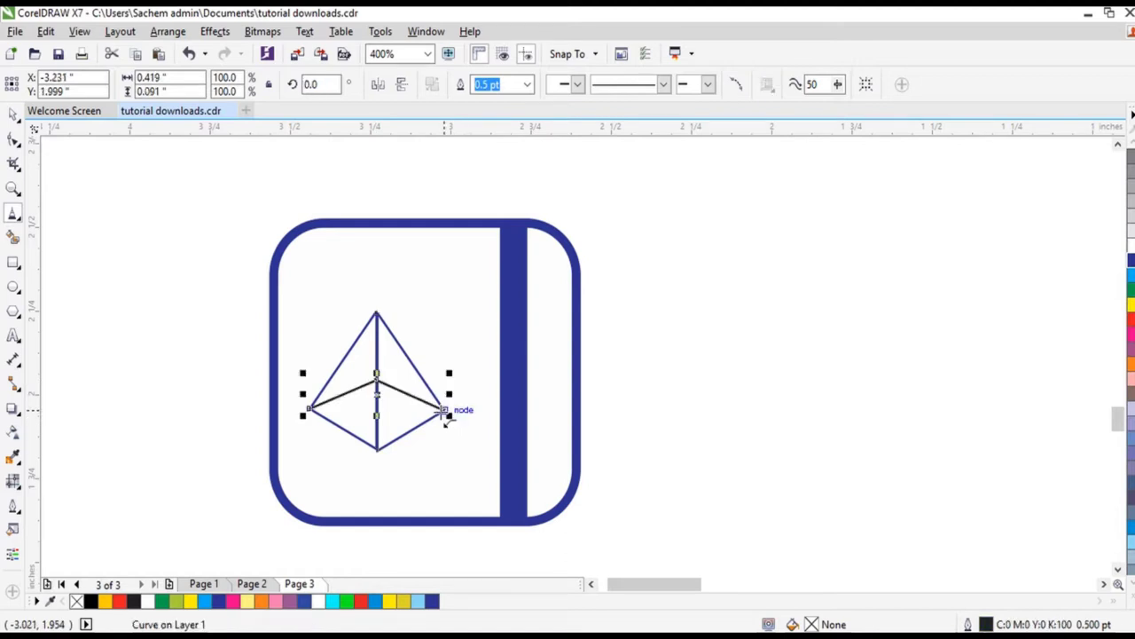
right_click(304, 602)
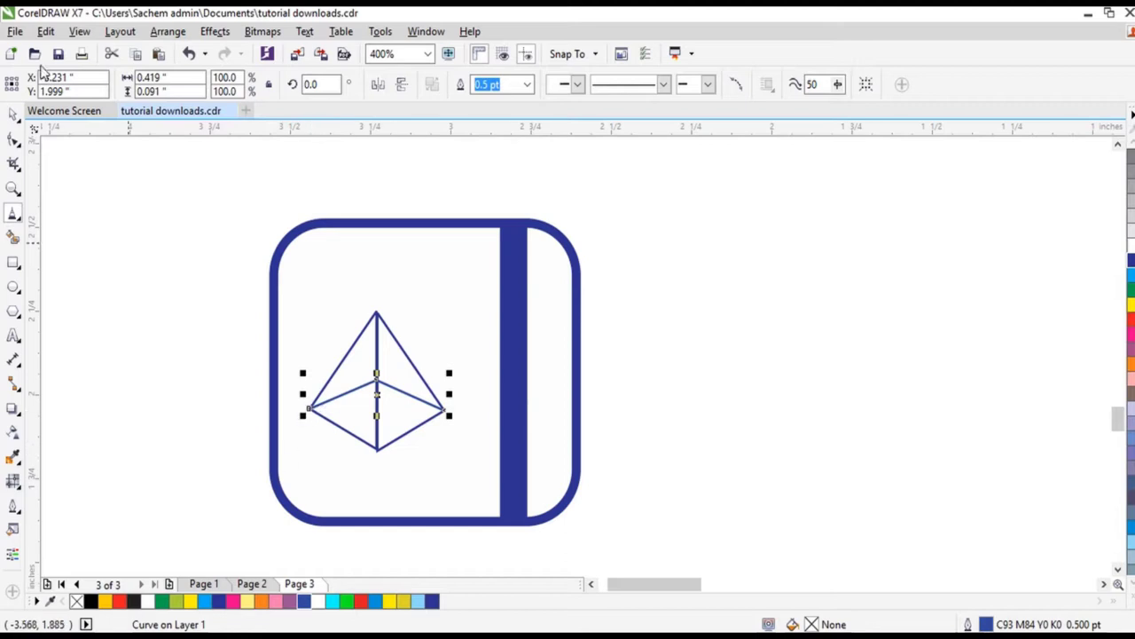
left_click(15, 139)
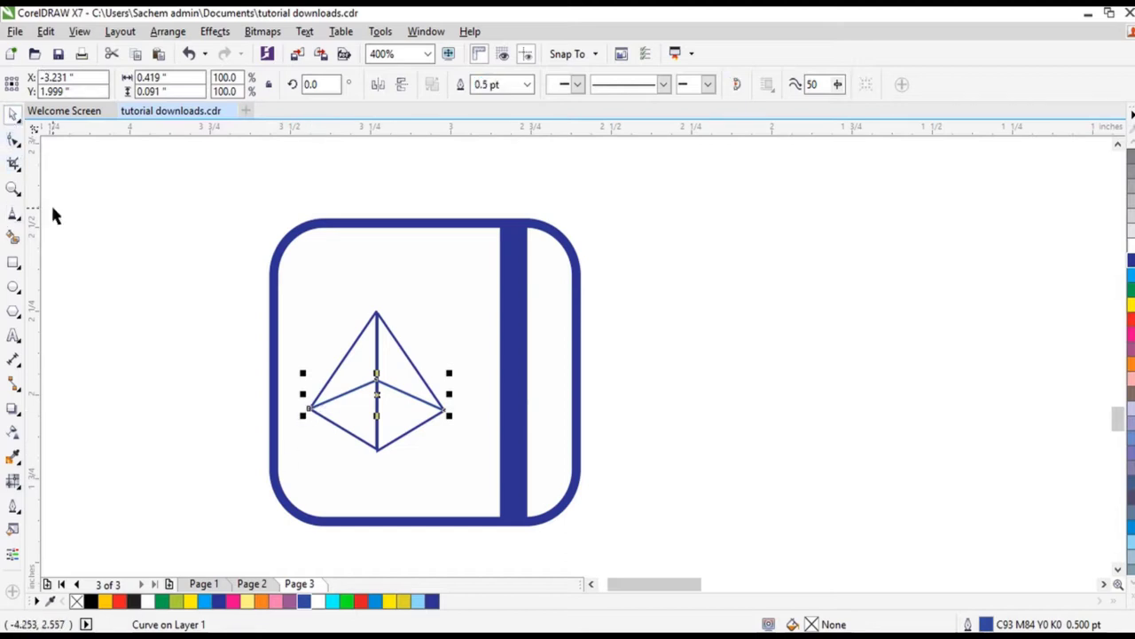
left_click(222, 266)
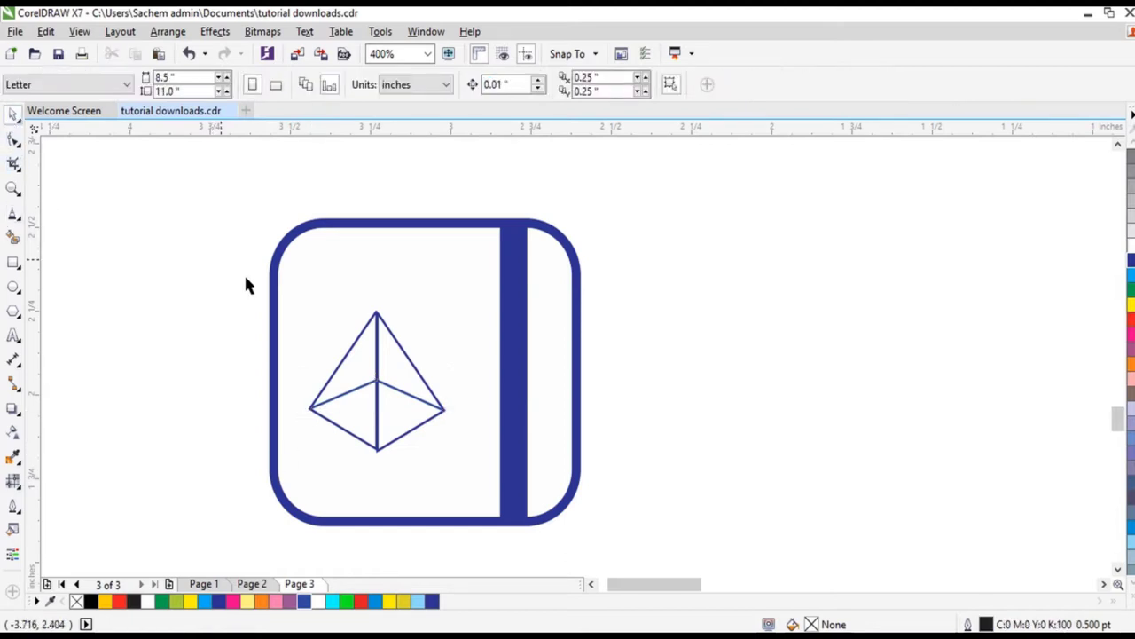
Step: Draw a closed angular band about 0.638 by 0.299 inches along the pyramid's lower edges and fill it with the strip's dark blue
left_click(13, 218)
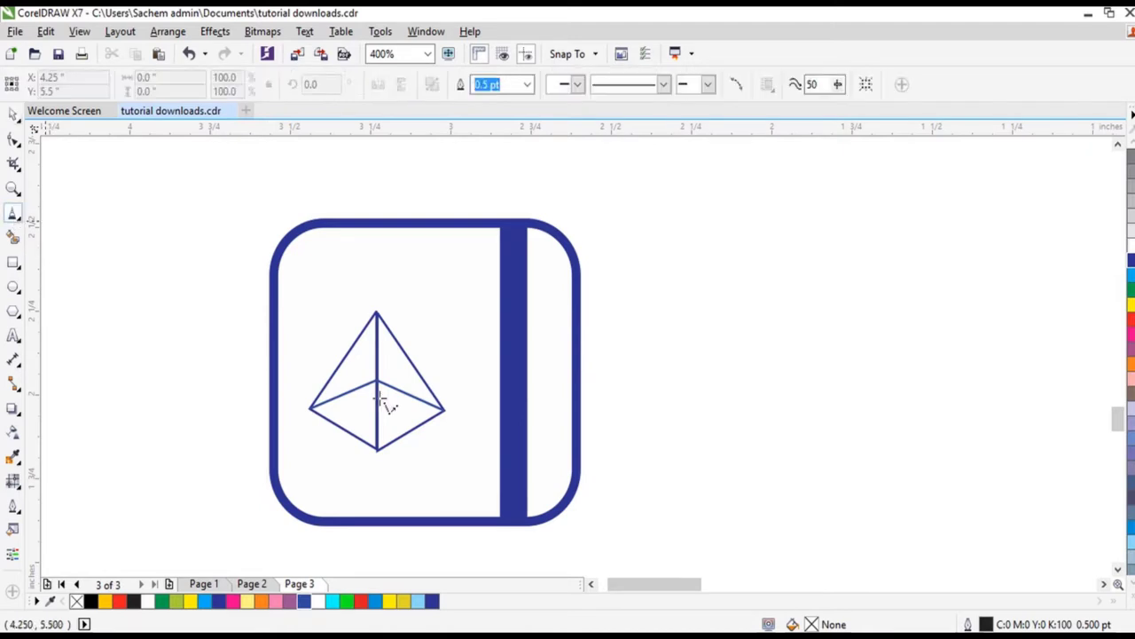
left_click(309, 408)
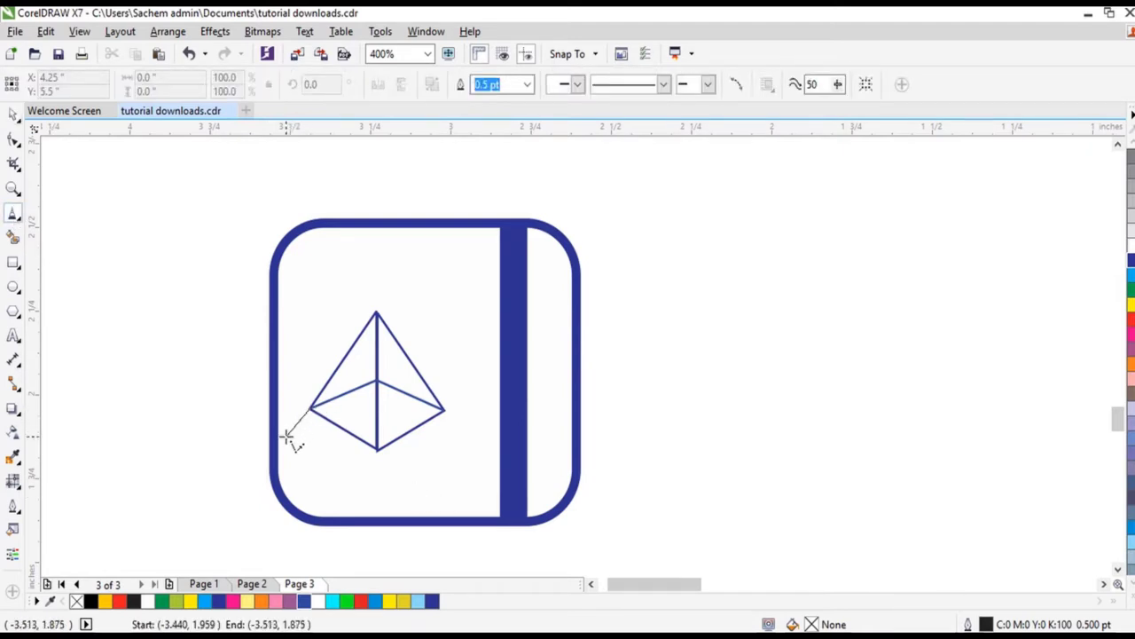
left_click(287, 436)
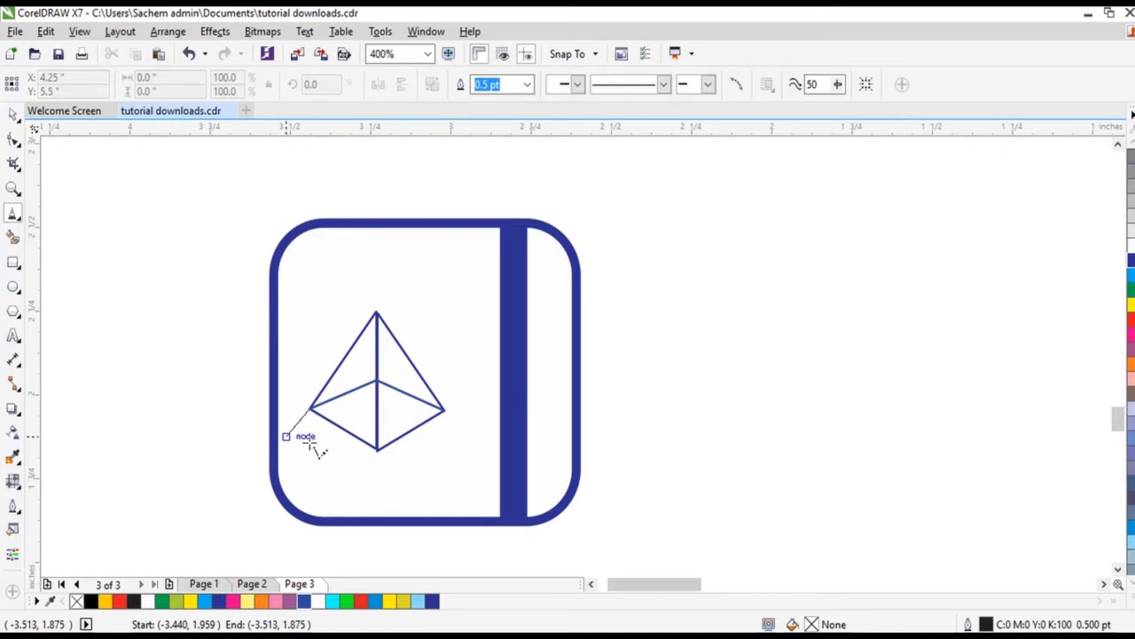
left_click(380, 470)
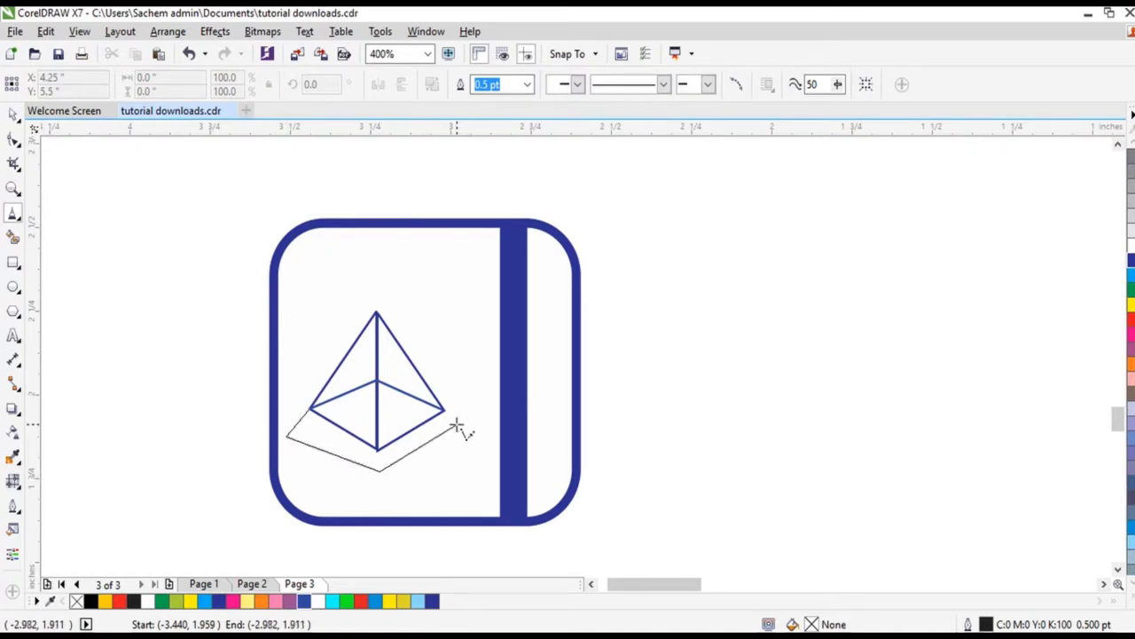
left_click(456, 425)
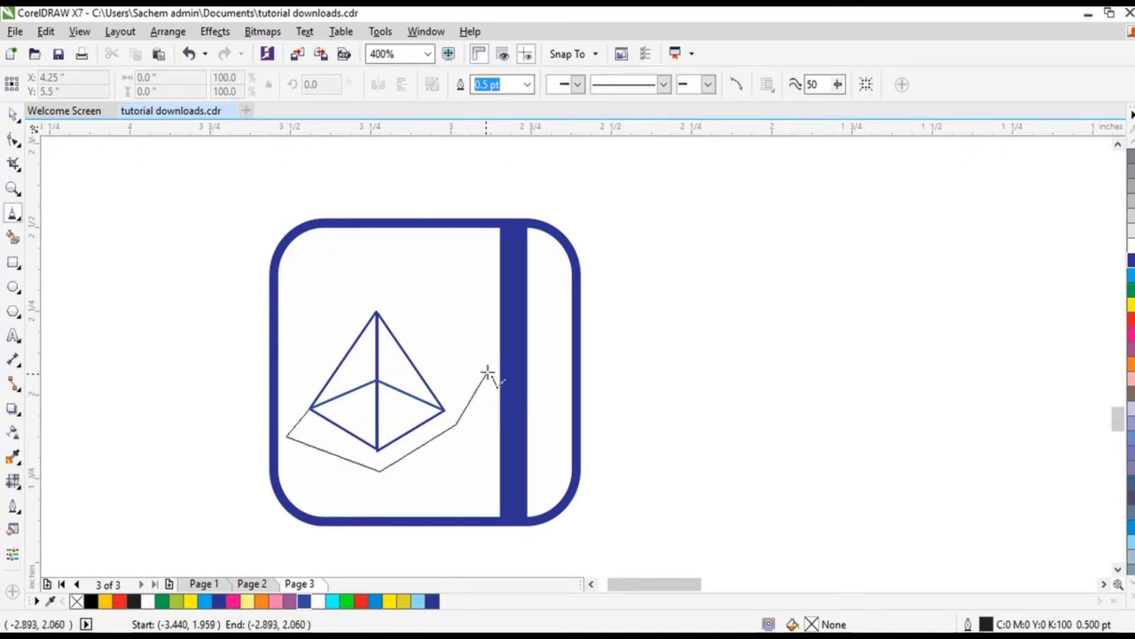
left_click(490, 373)
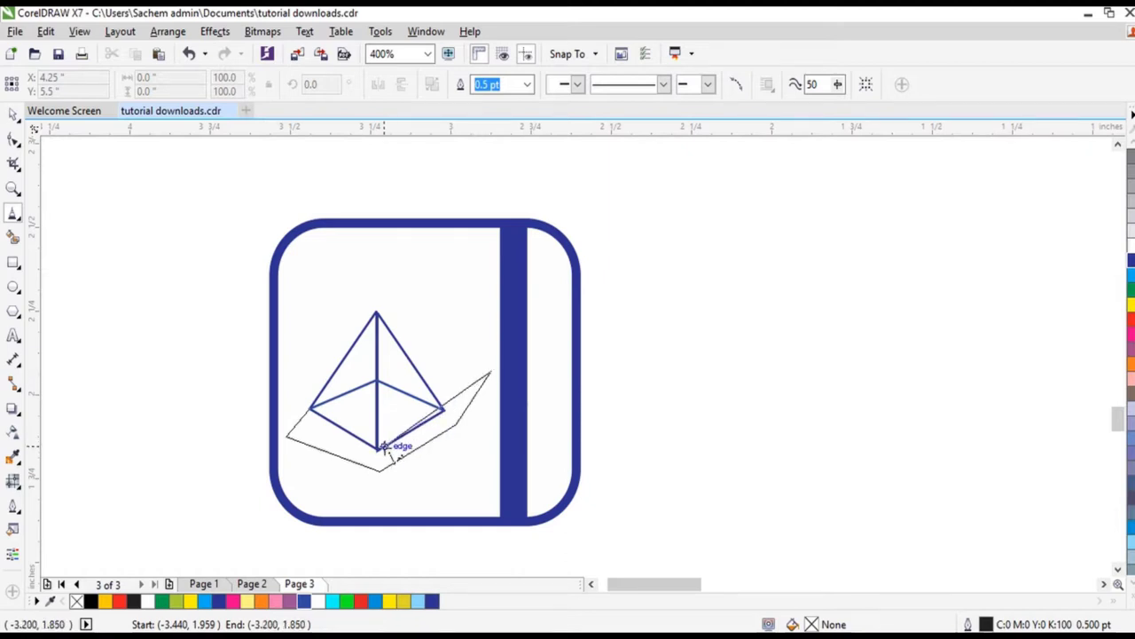
left_click(309, 409)
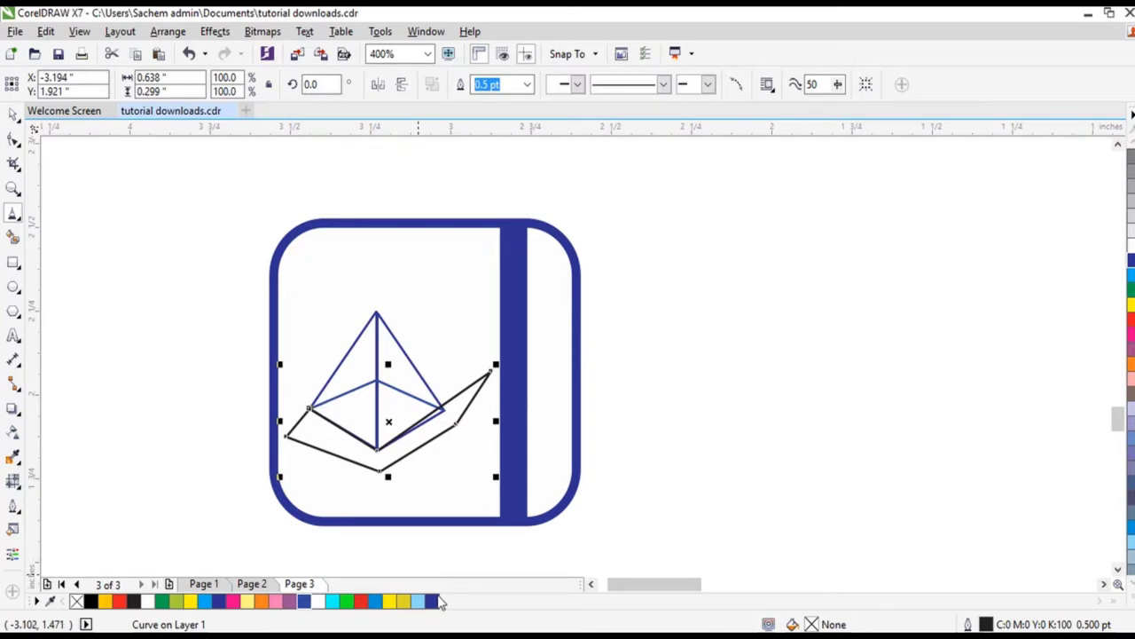
left_click(434, 601)
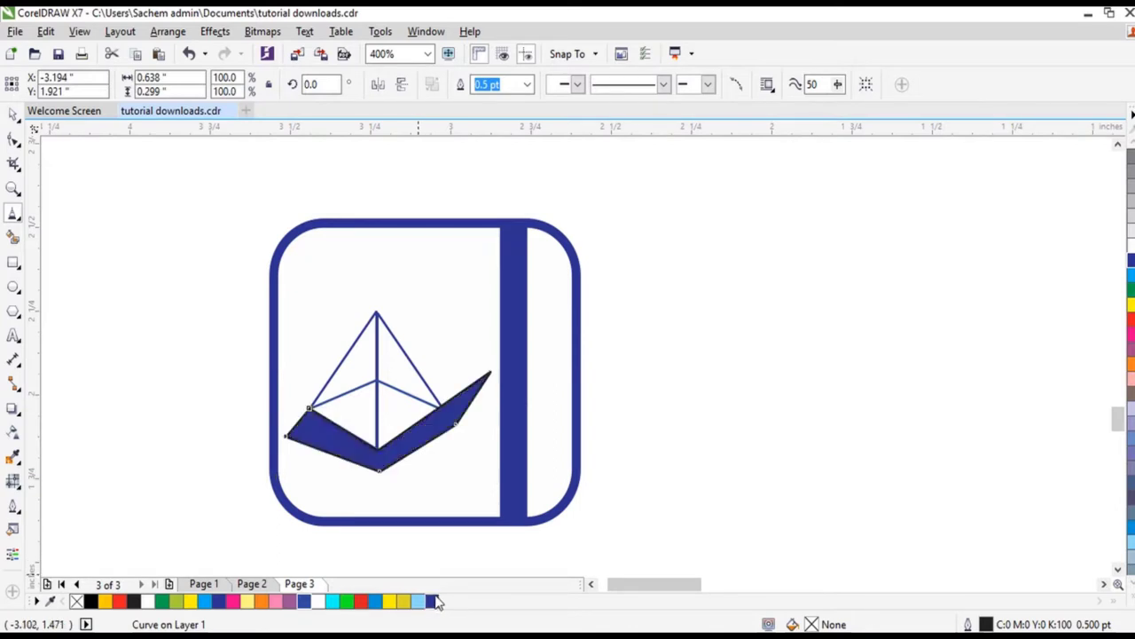
Step: Give the angular band below the pyramid a C93 M84 Y0 K0 blue fill and a matching outline
left_click(304, 602)
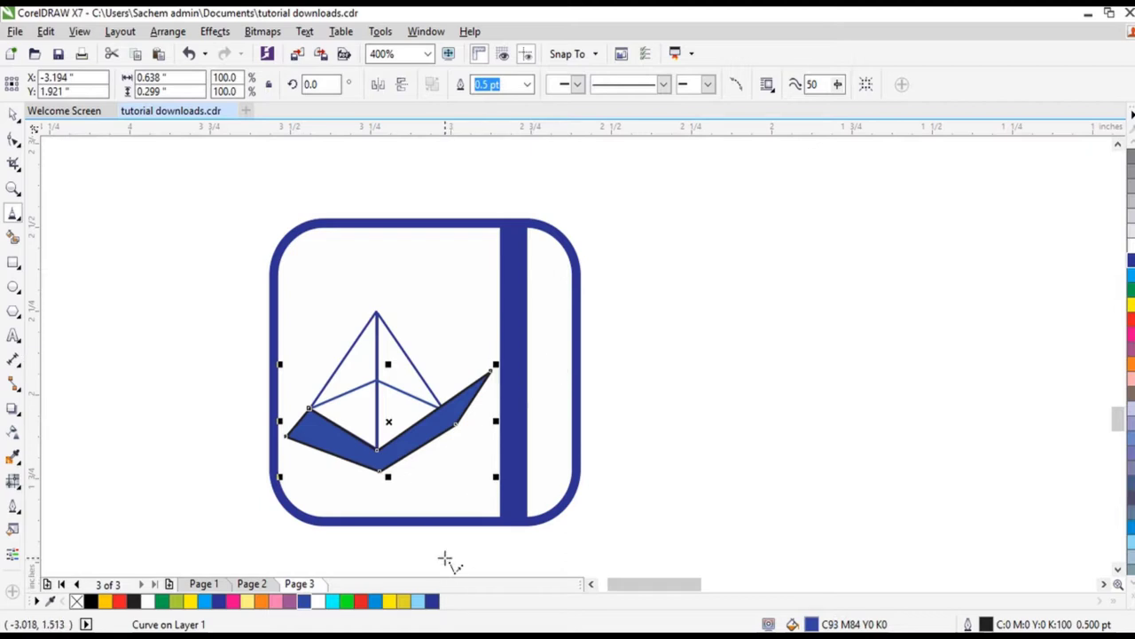
scroll(417, 450, "up", 2)
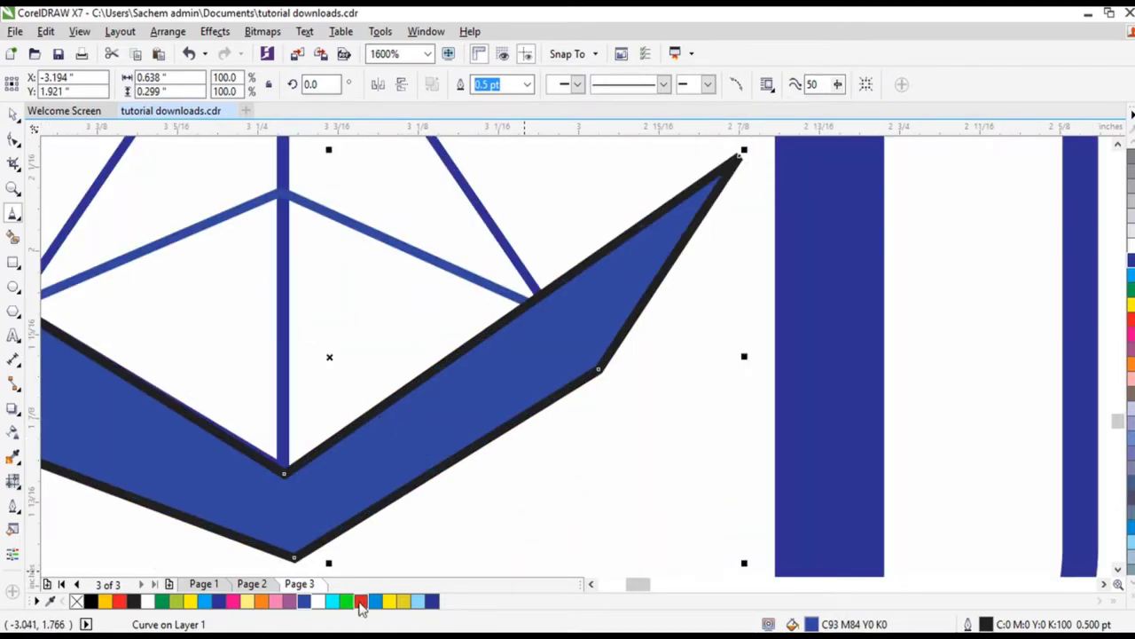
right_click(432, 602)
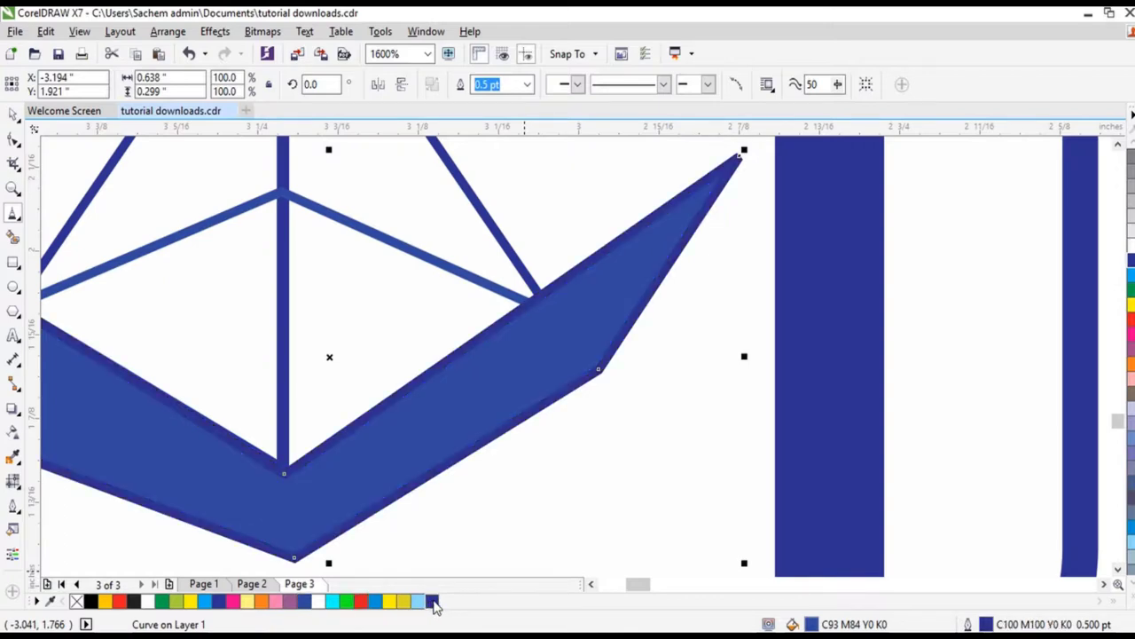
right_click(304, 602)
scroll(451, 476, "down", 1)
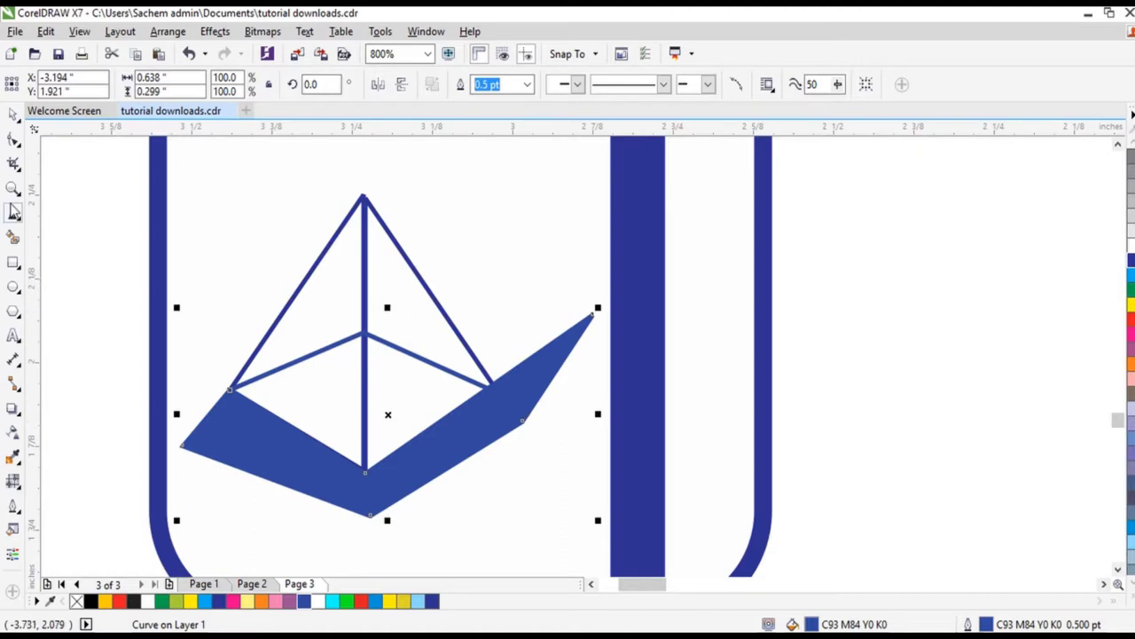
Step: Reshape the band's right end by pulling its lower corner outward and down and placing its tip just short of the vertical strip
left_click(13, 144)
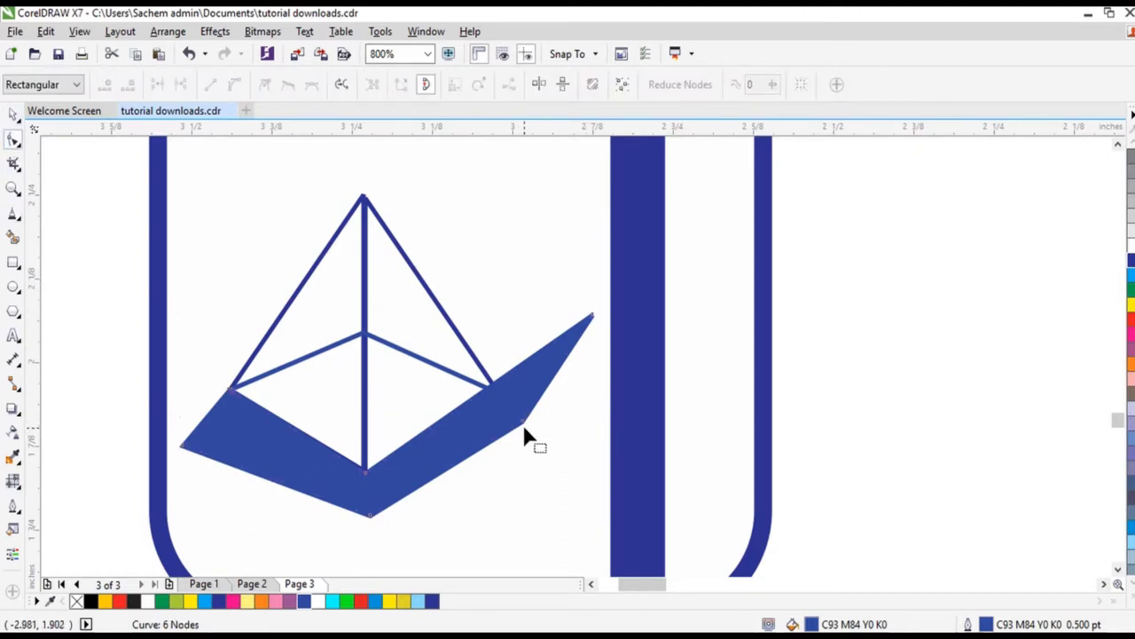
left_click_drag(523, 423, 547, 446)
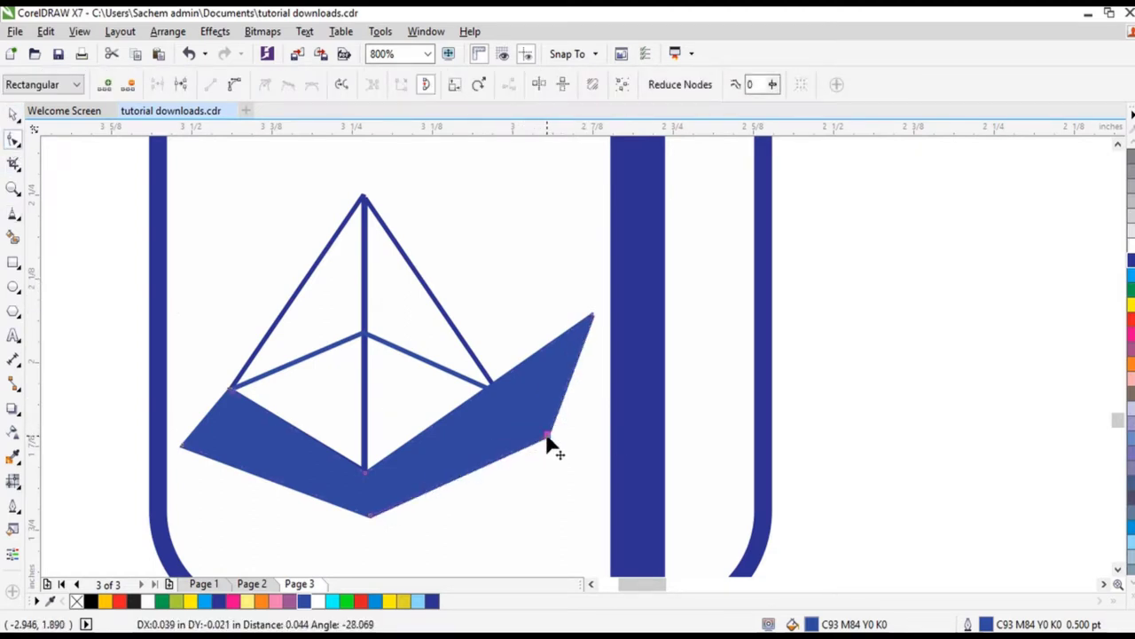
left_click_drag(593, 317, 604, 328)
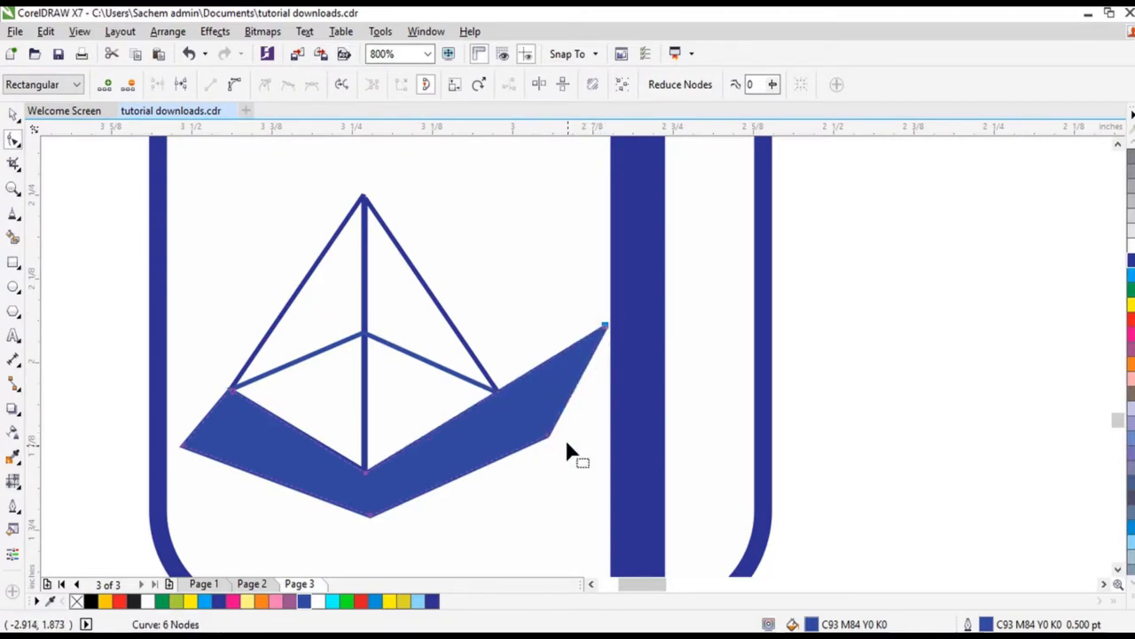
scroll(499, 455, "down", 1)
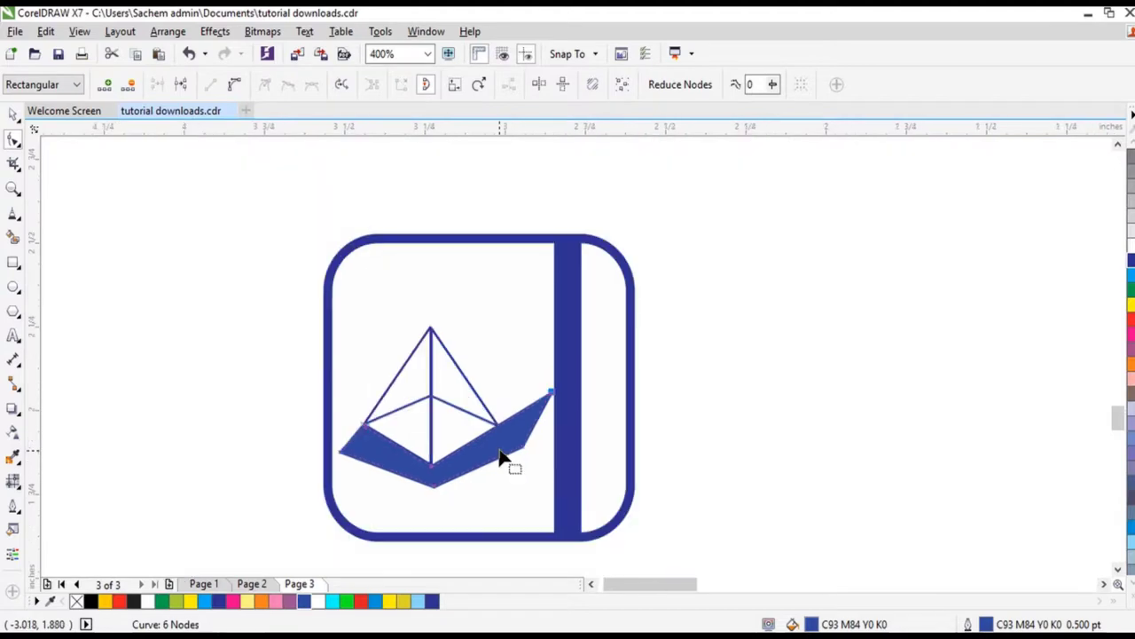
scroll(529, 448, "up", 2)
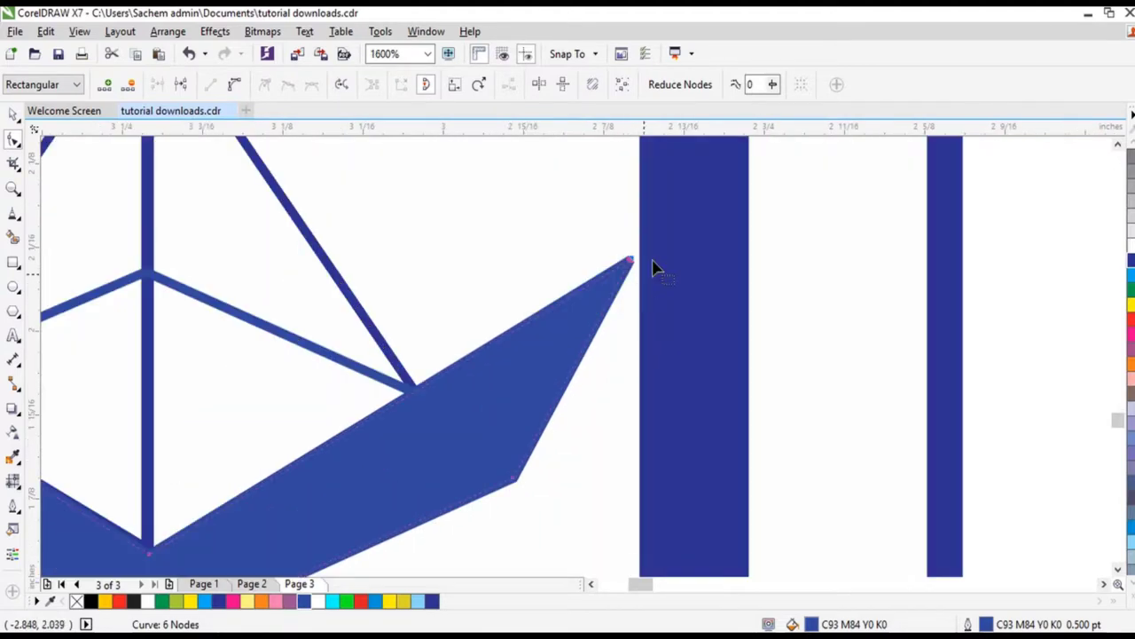
left_click_drag(630, 264, 611, 275)
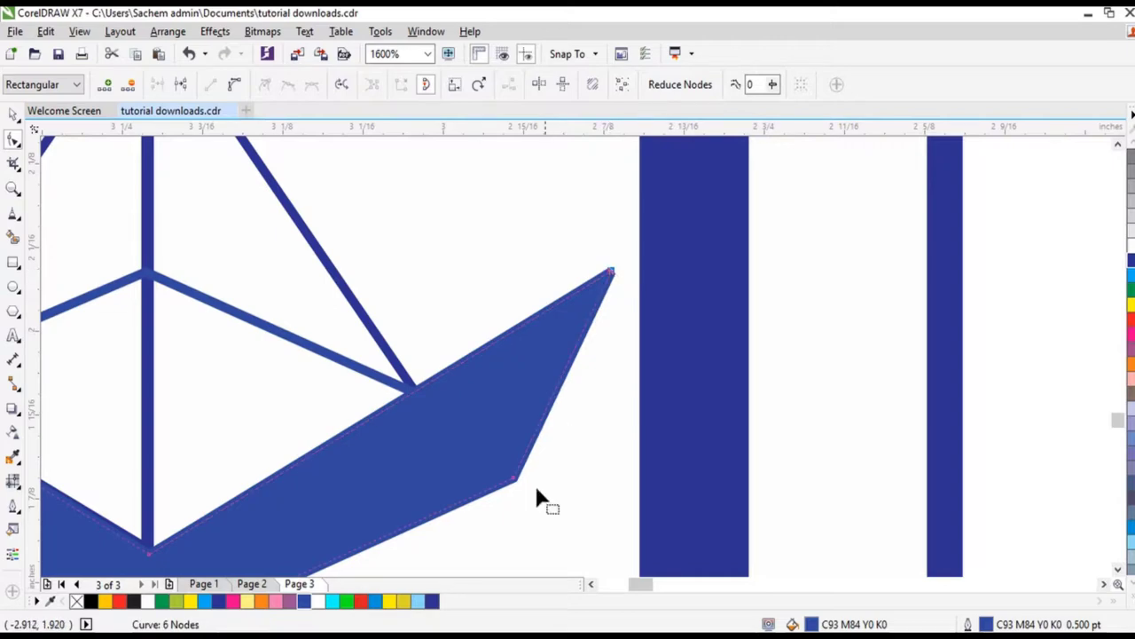
left_click_drag(513, 486, 558, 512)
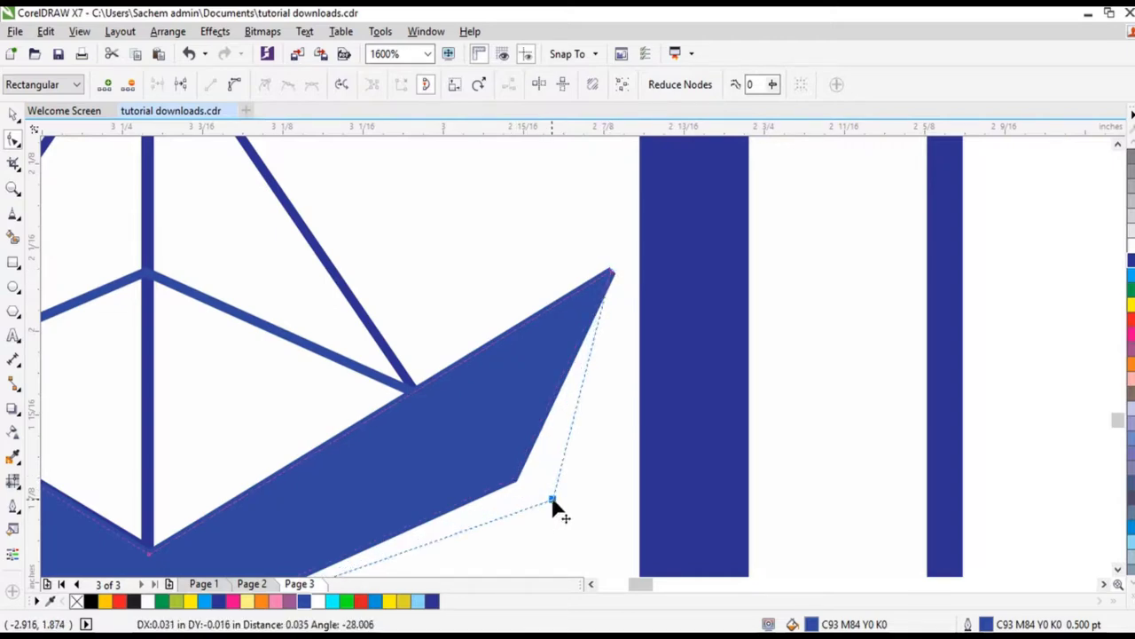
scroll(558, 512, "down", 2)
scroll(533, 470, "down", 2)
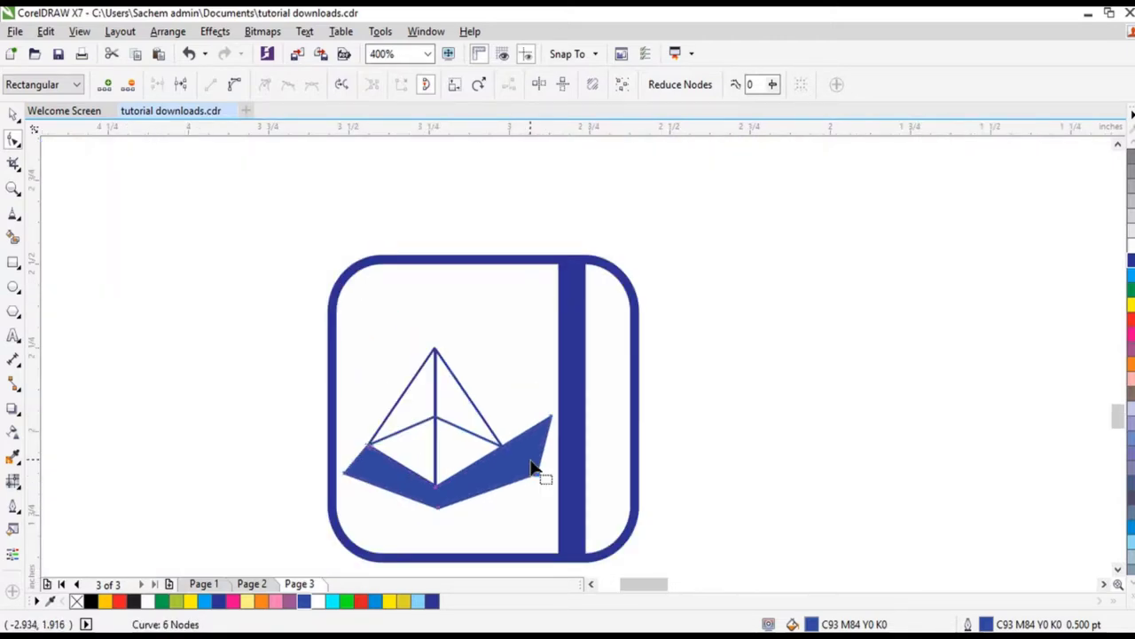
Step: Move the band's far left corner node slightly inward and up, making the band about 0.625 by 0.274 inches
scroll(540, 470, "up", 1)
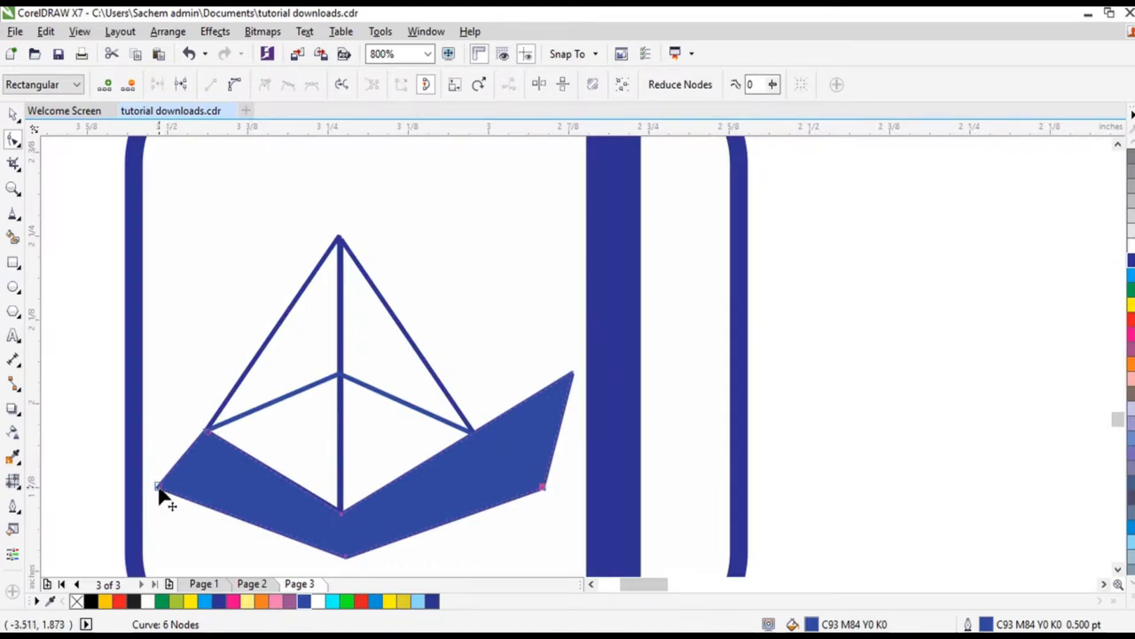
mouse_move(157, 490)
left_mouse_down()
mouse_move(181, 472)
mouse_move(164, 461)
mouse_move(183, 486)
mouse_move(169, 480)
left_mouse_up()
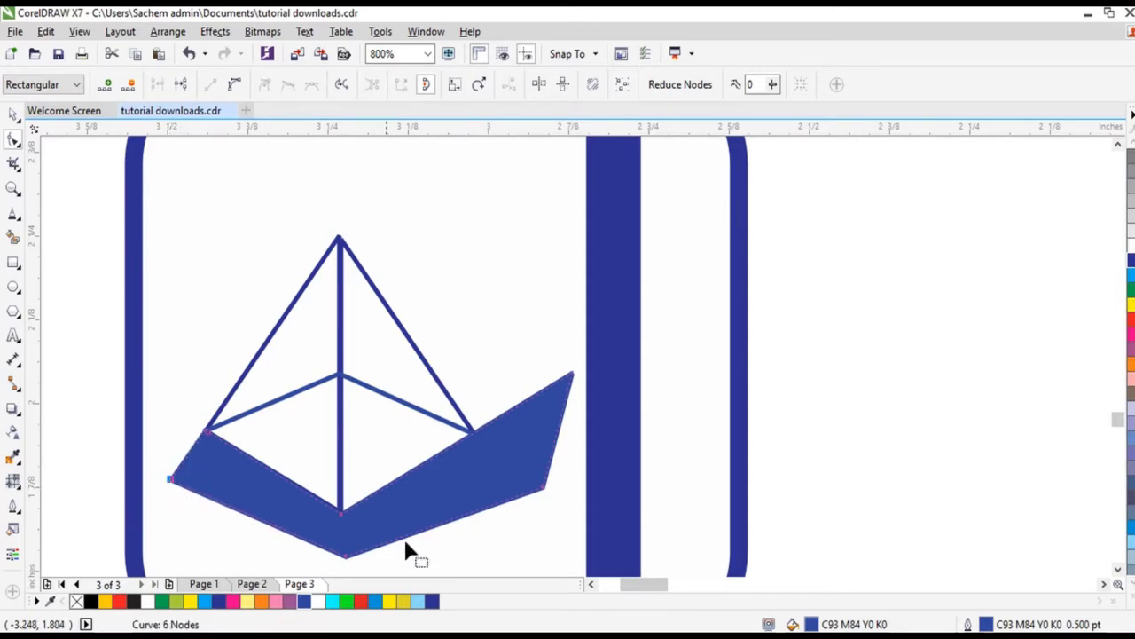
scroll(417, 537, "down", 3)
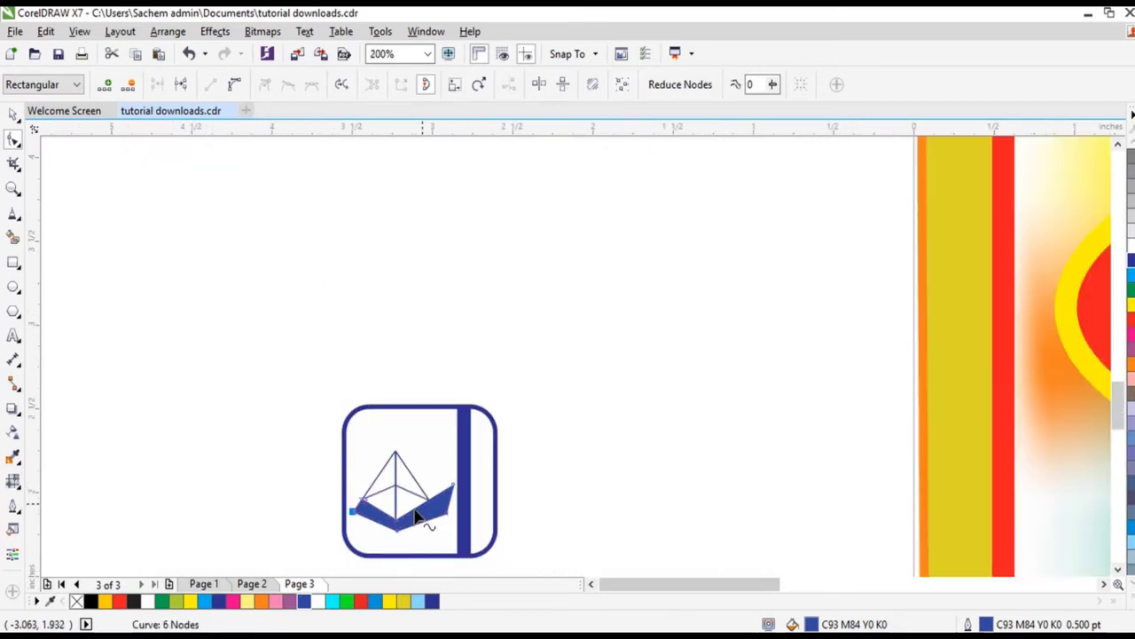
Step: Add the artistic text "KEBS" in 24 pt Arial above the pyramid in the rounded box
left_click(14, 336)
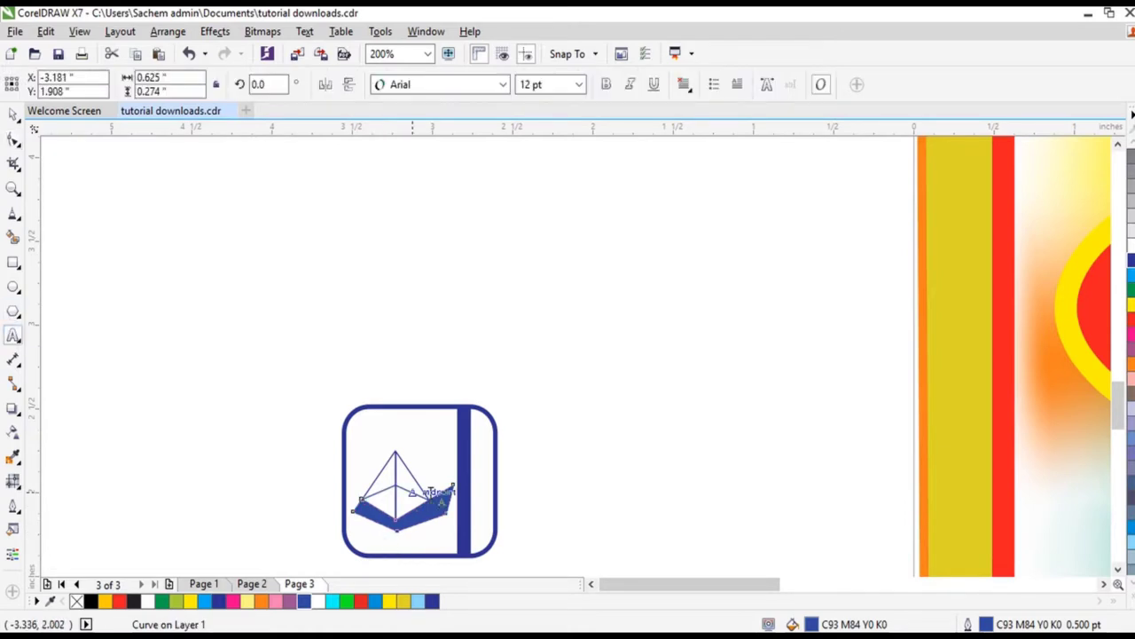
left_click(363, 445)
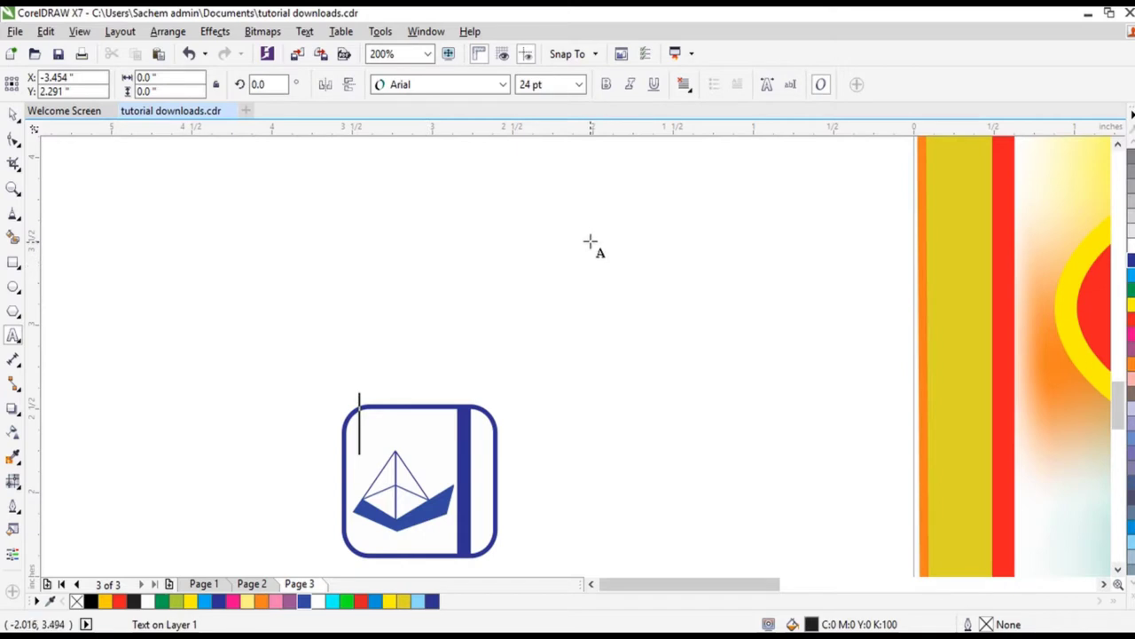
type("KE")
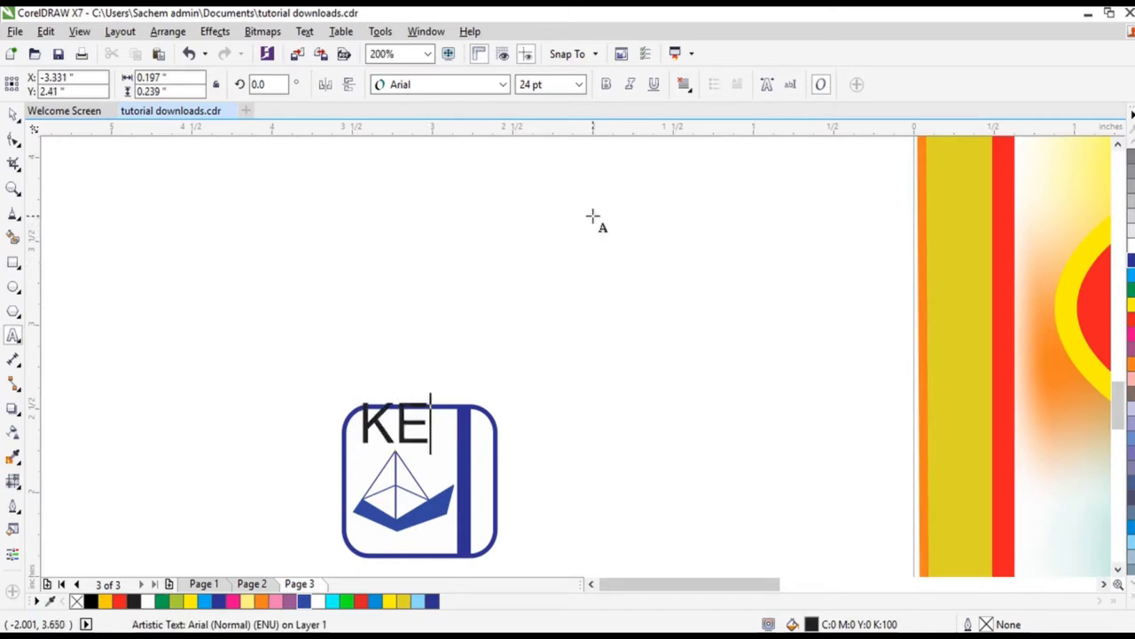
type("BS")
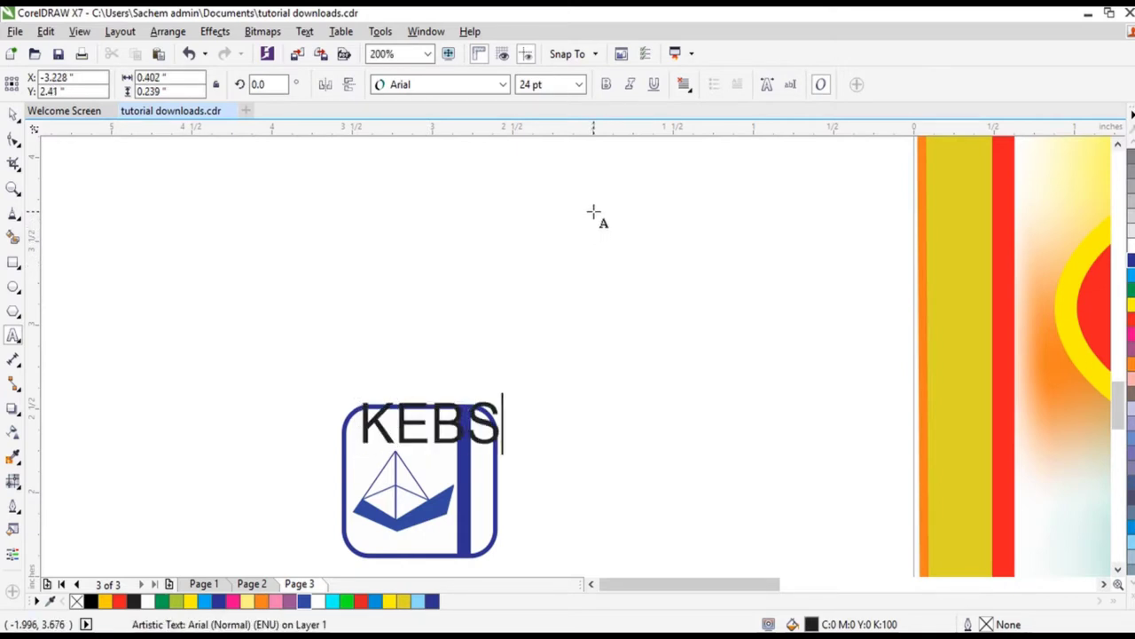
key("Escape")
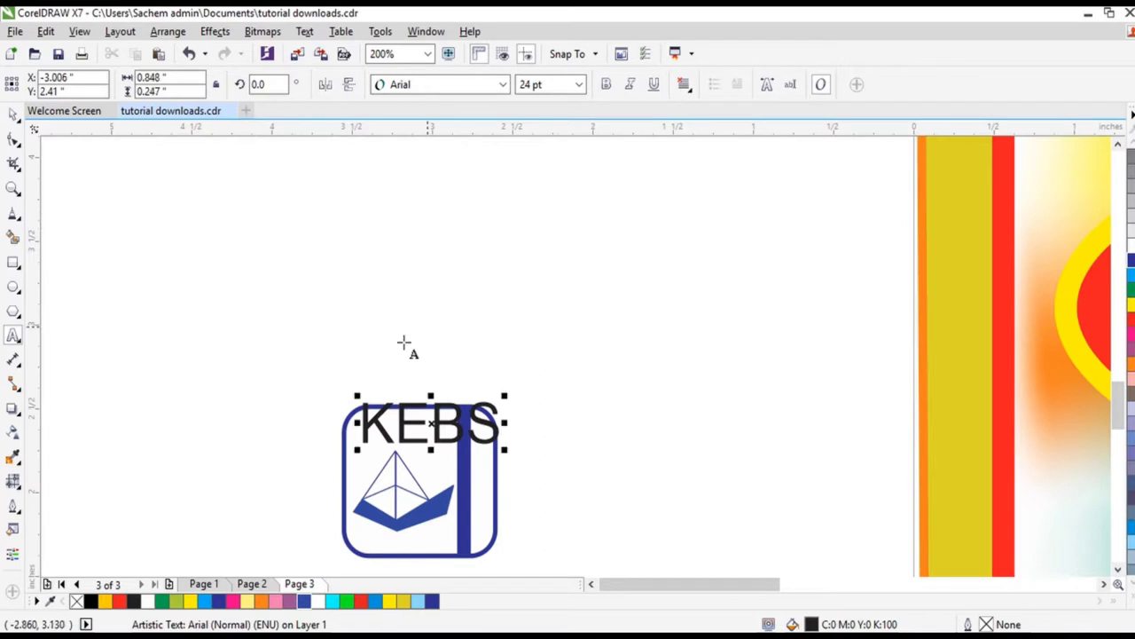
Step: Change the font of the KEBS text to Bauhaus 93
left_click(15, 120)
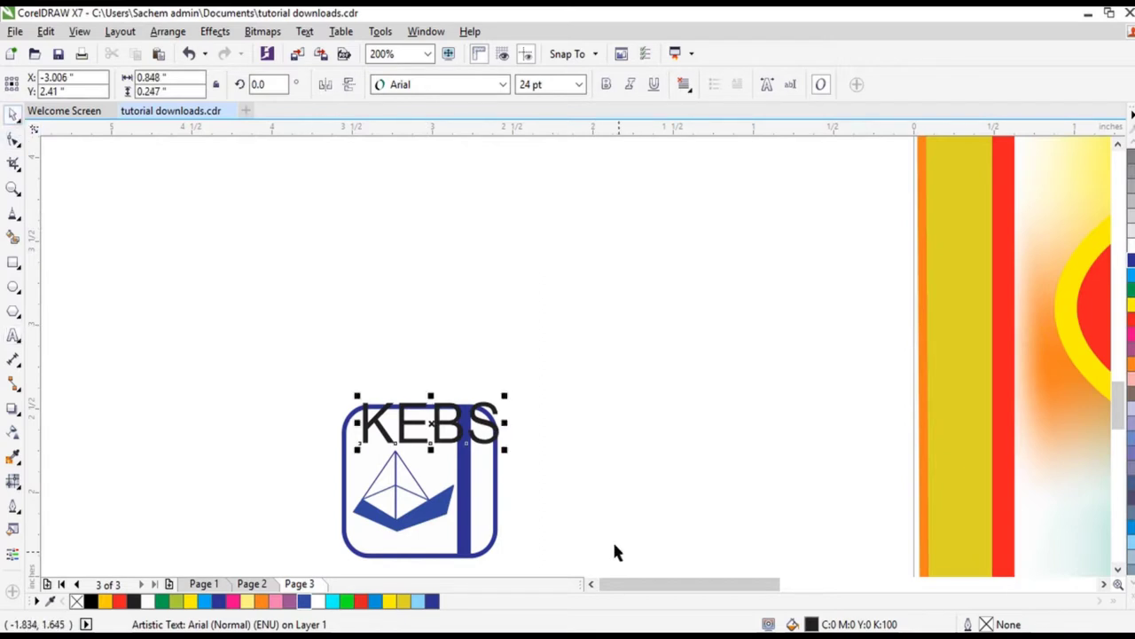
left_click(424, 89)
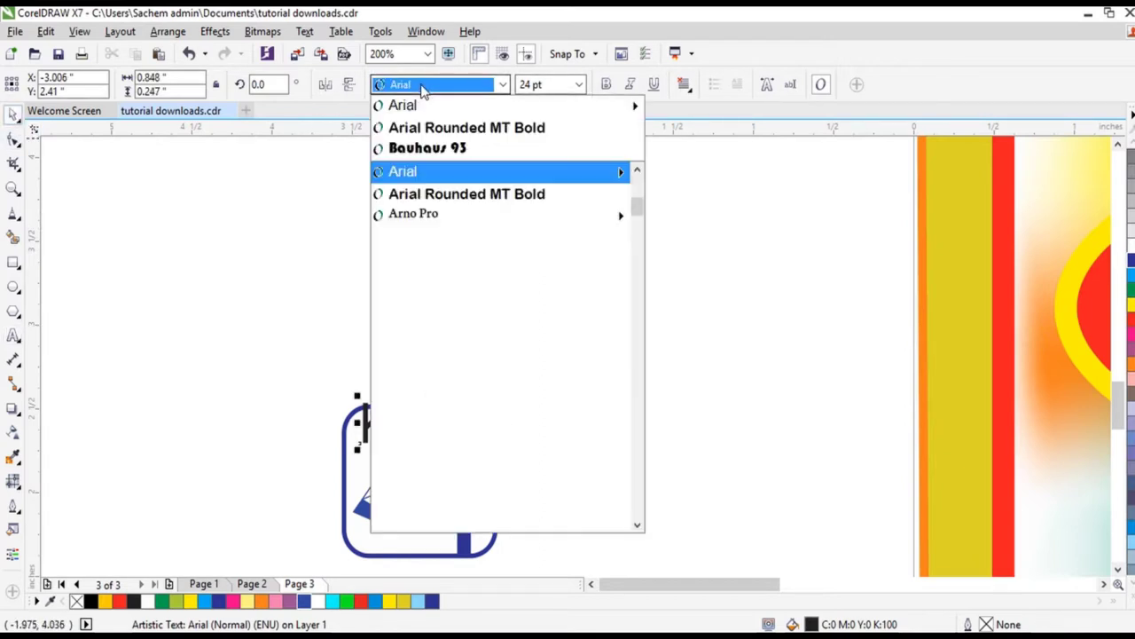
left_click(431, 147)
Step: Scale the KEBS text to about 0.574 by 0.2 inches and place it above the pyramid, between the box edge and the strip
scroll(410, 432, "up", 2)
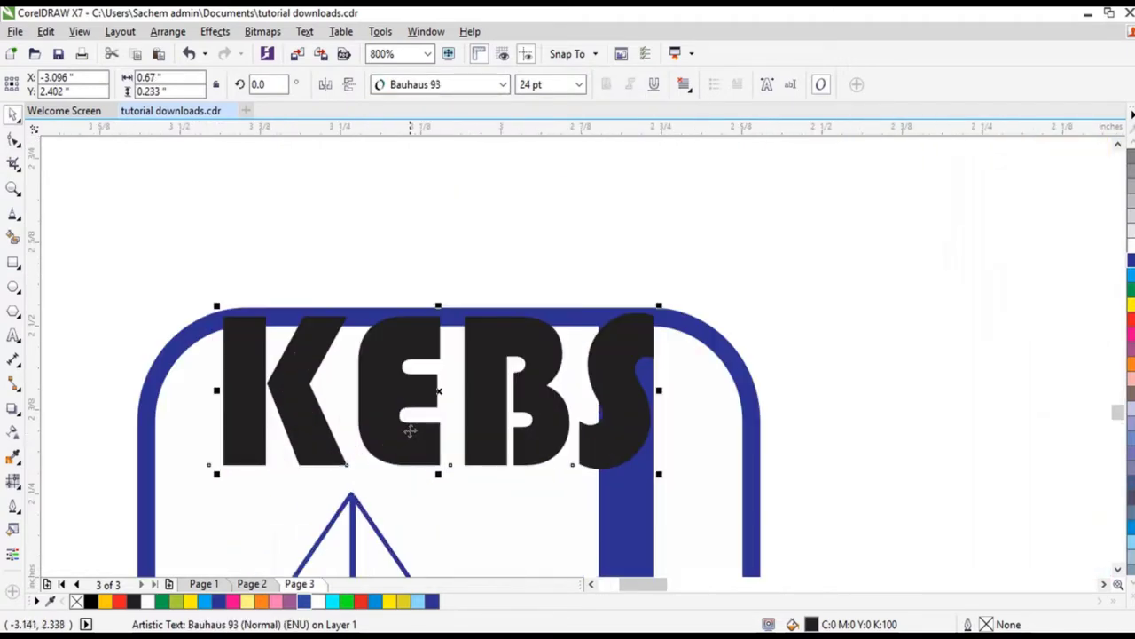
left_click_drag(537, 374, 482, 393)
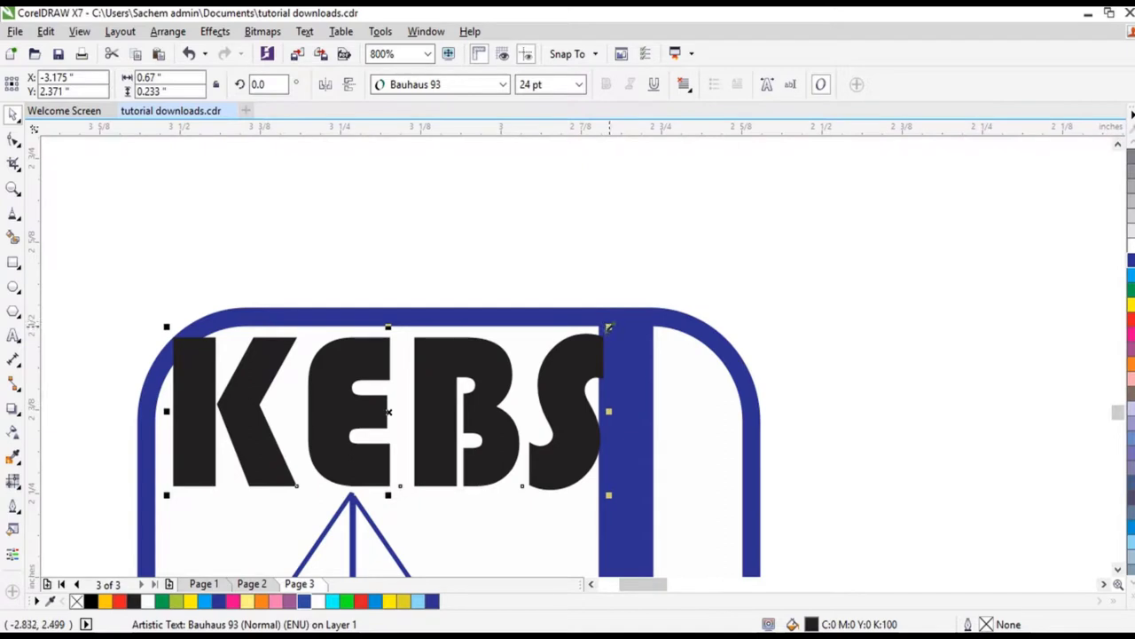
left_click_drag(608, 328, 588, 347)
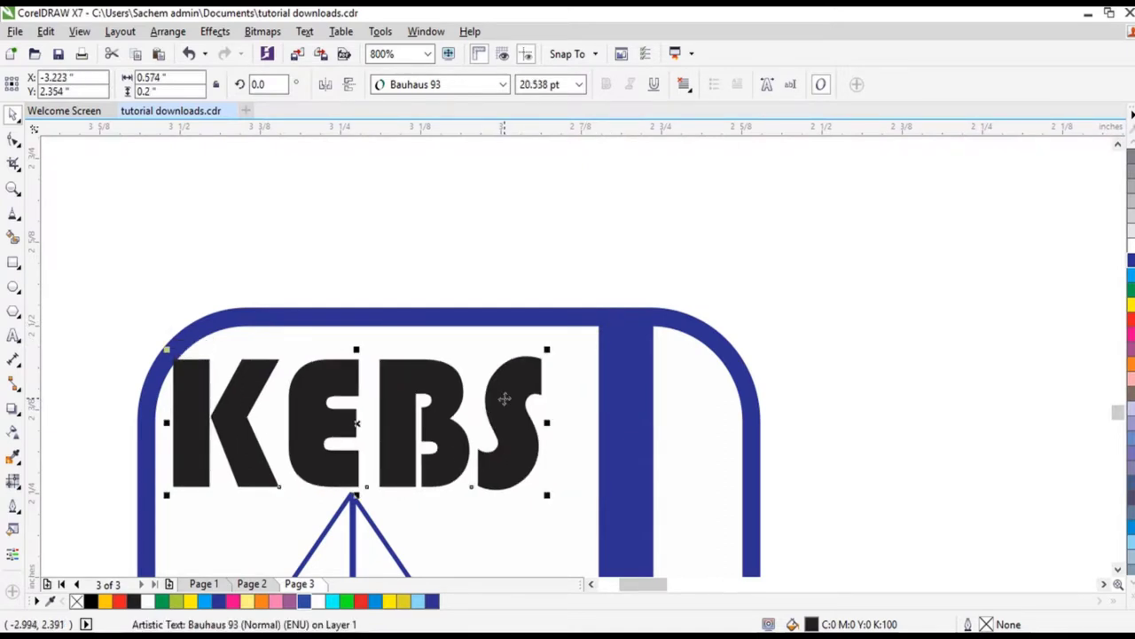
left_click_drag(504, 398, 530, 396)
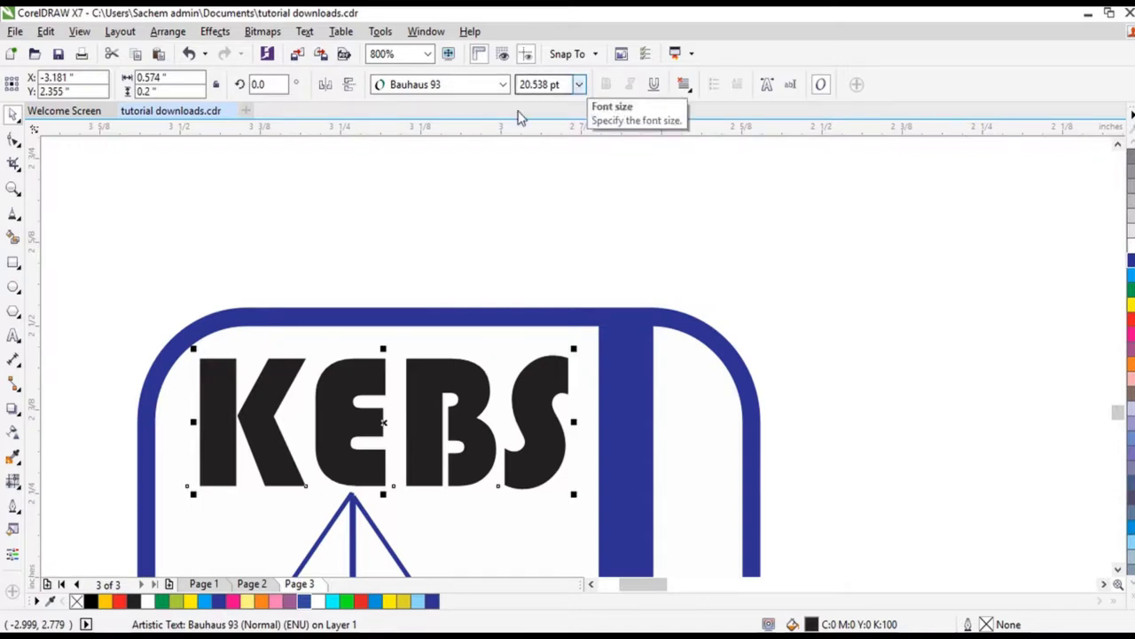
Step: Fill the KEBS text with the band's blue, C93 M84 Y0 K0, and deselect it
left_click(304, 601)
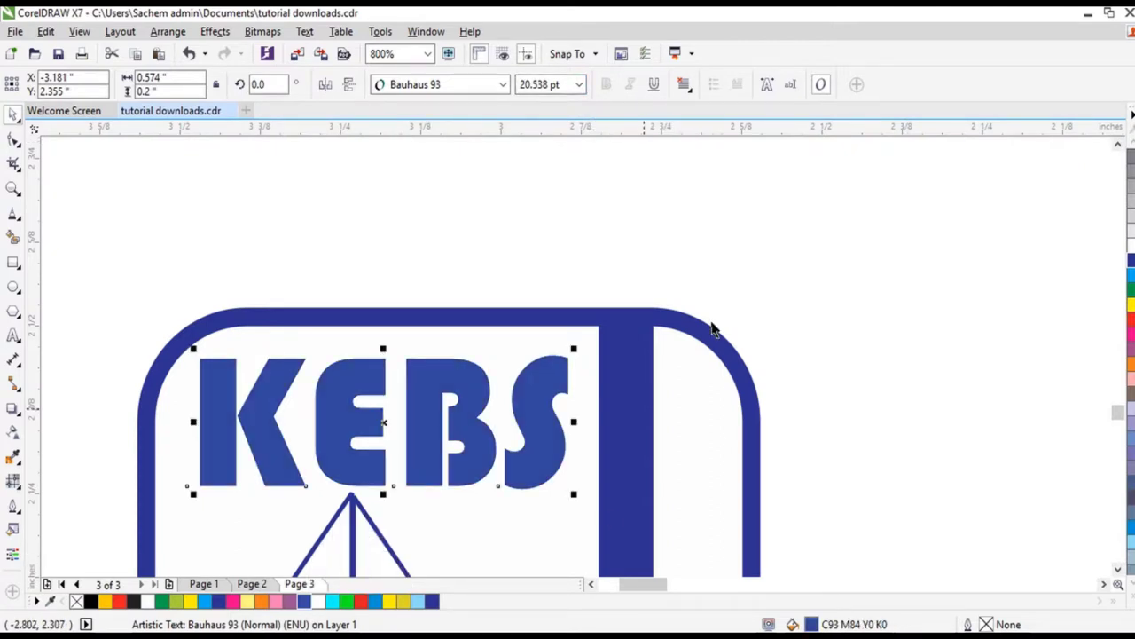
left_click(830, 286)
scroll(830, 282, "down", 2)
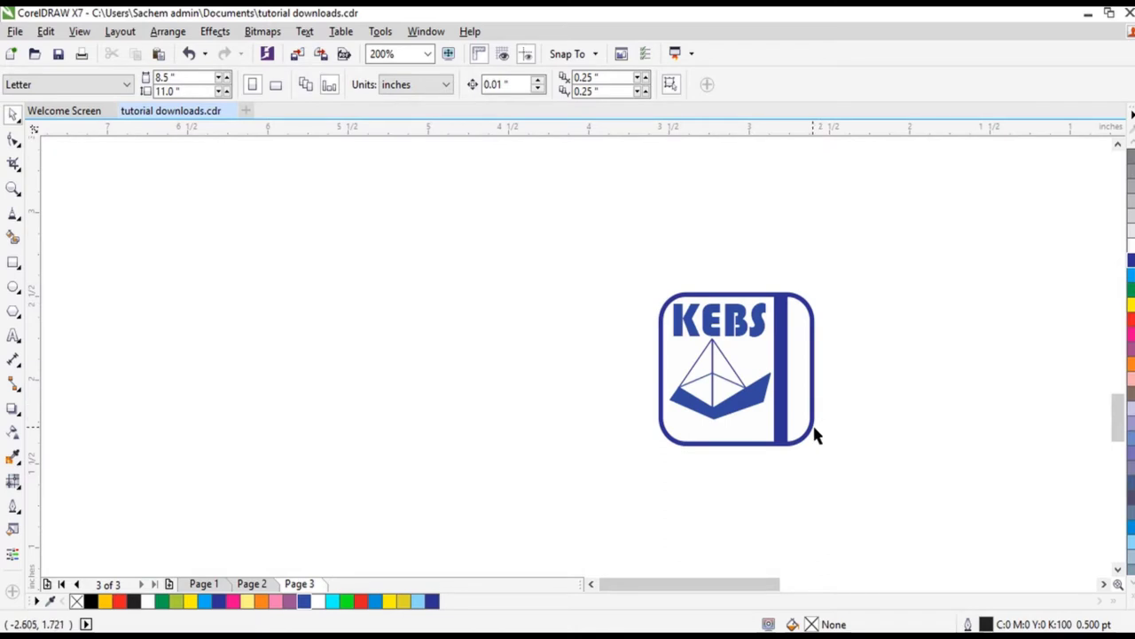
scroll(818, 433, "up", 1)
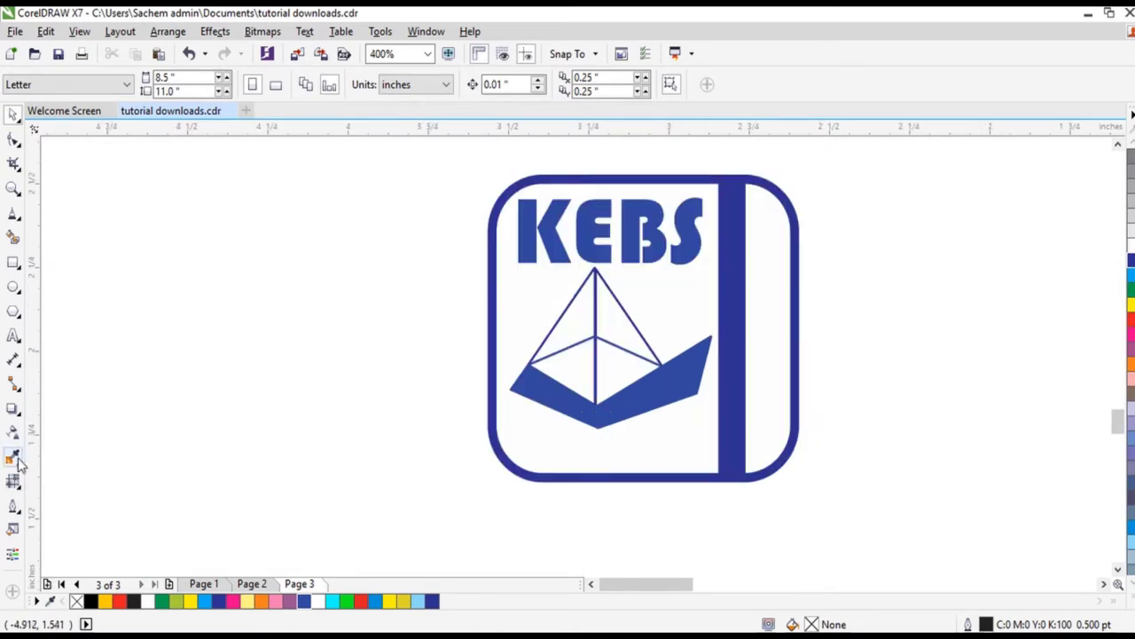
left_click(13, 335)
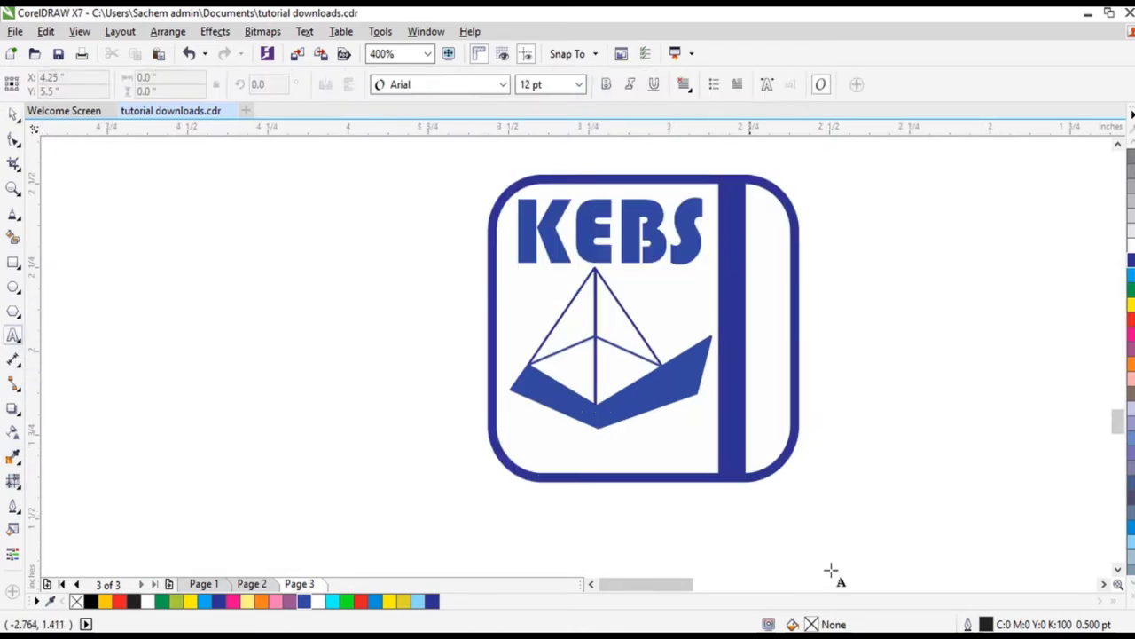
left_click(533, 455)
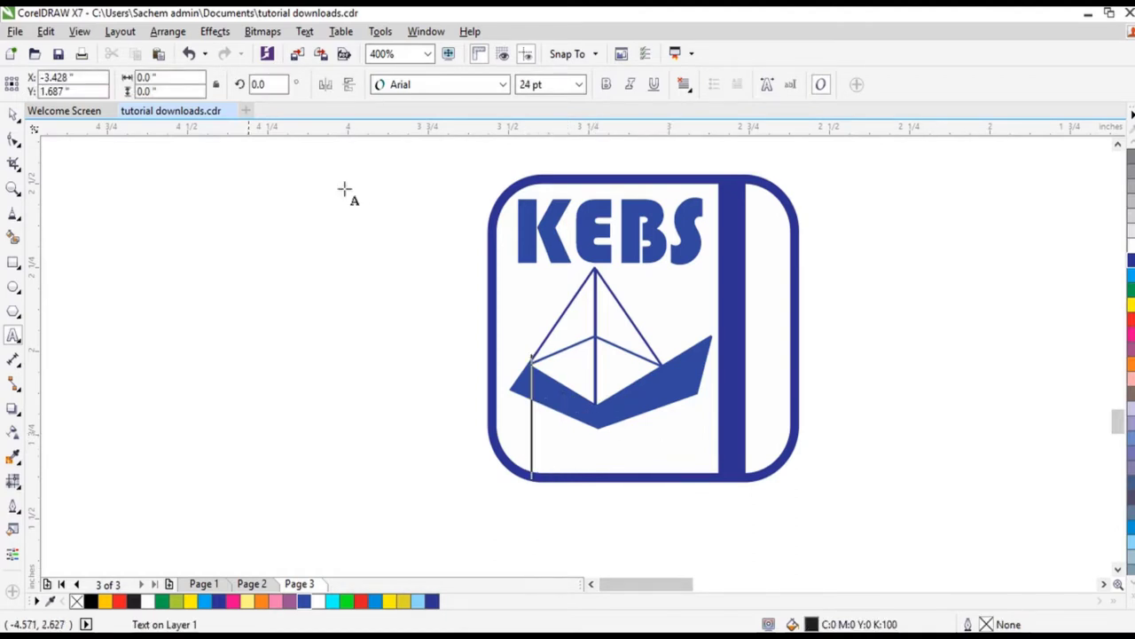
left_click(557, 84)
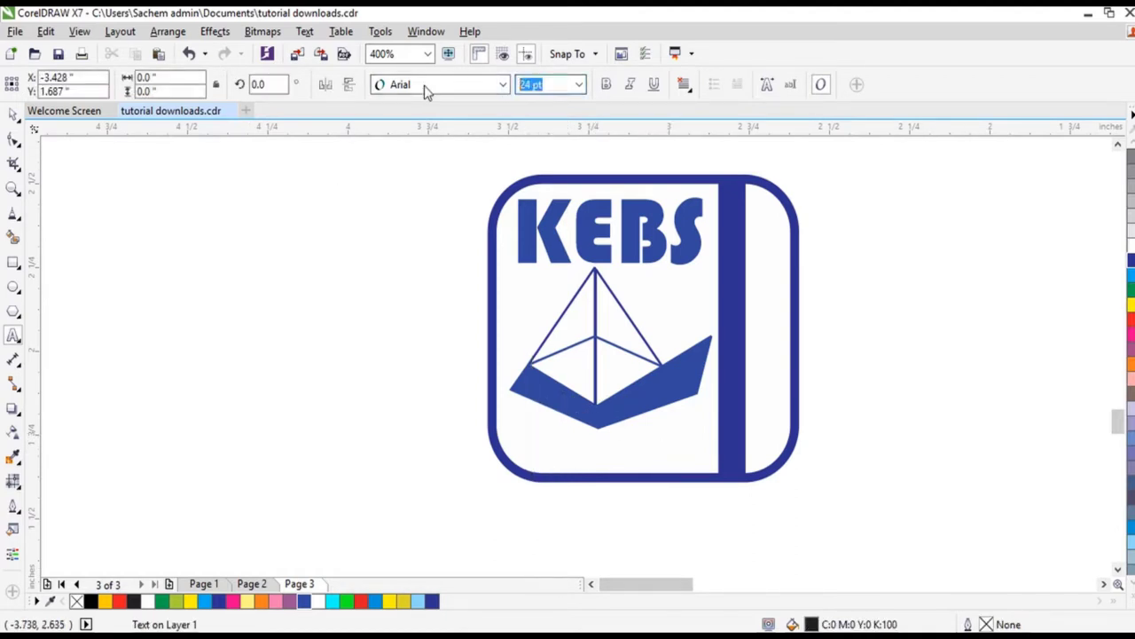
mouse_move(662, 25)
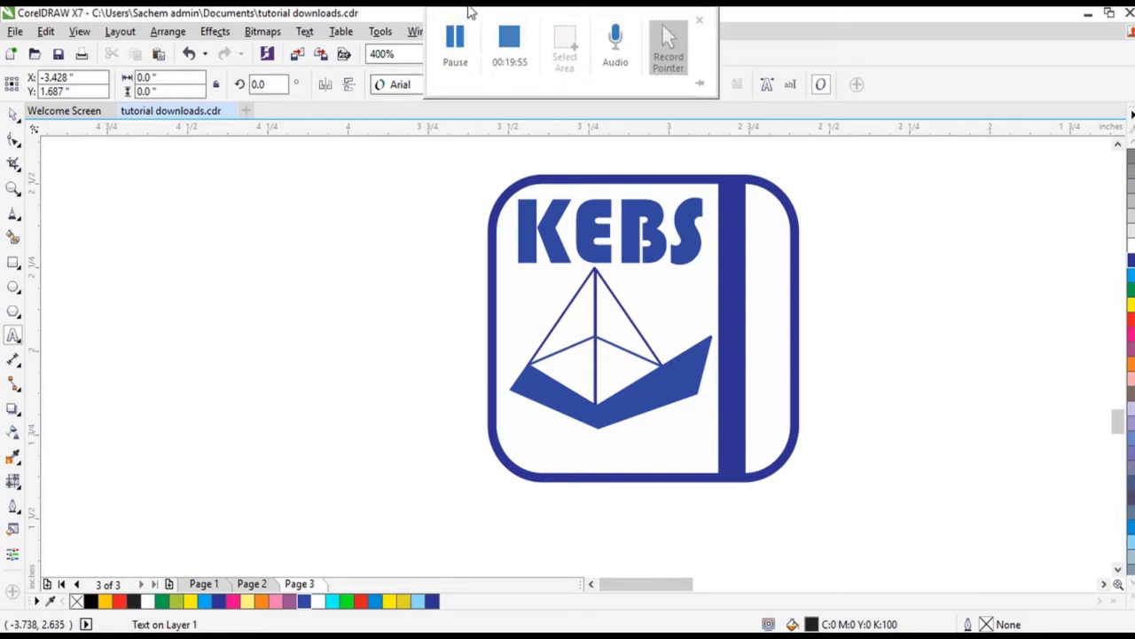
type("4")
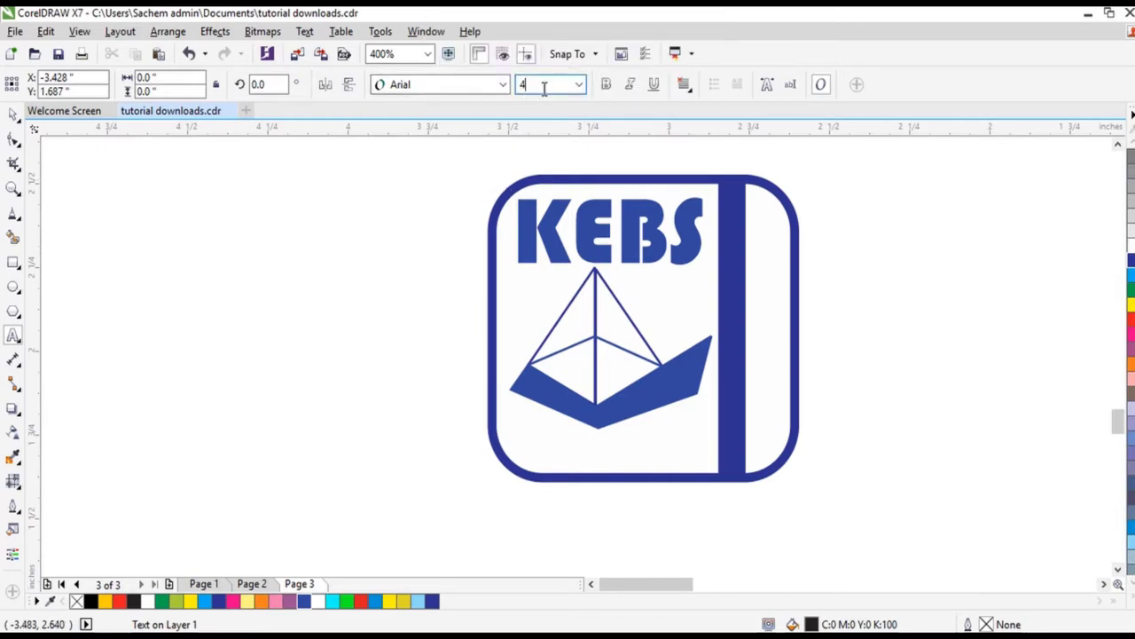
left_click(528, 460)
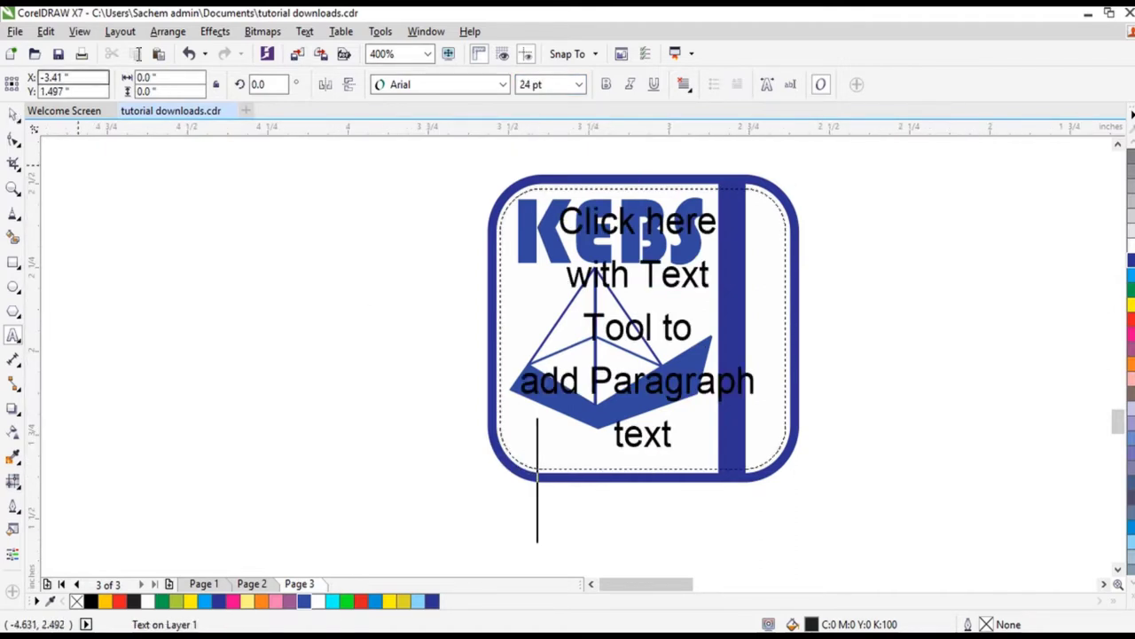
left_click(191, 53)
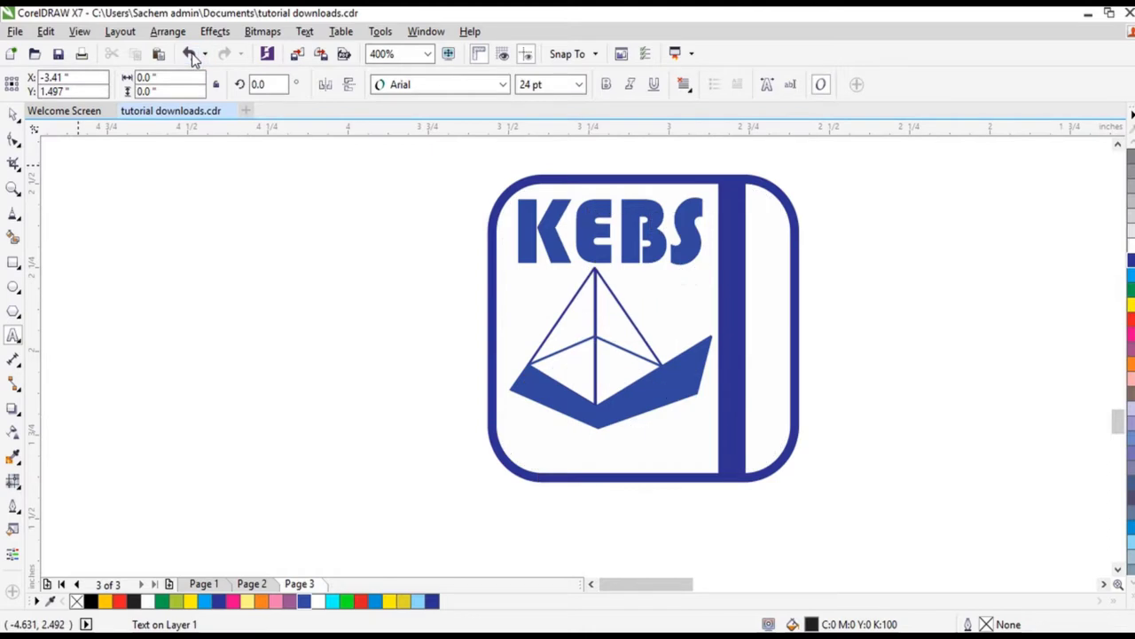
Step: Add the artistic text "STANDARDIZATION MARK" in 6 pt Arial just below the rounded KEBS box
left_click(13, 336)
left_click(520, 524)
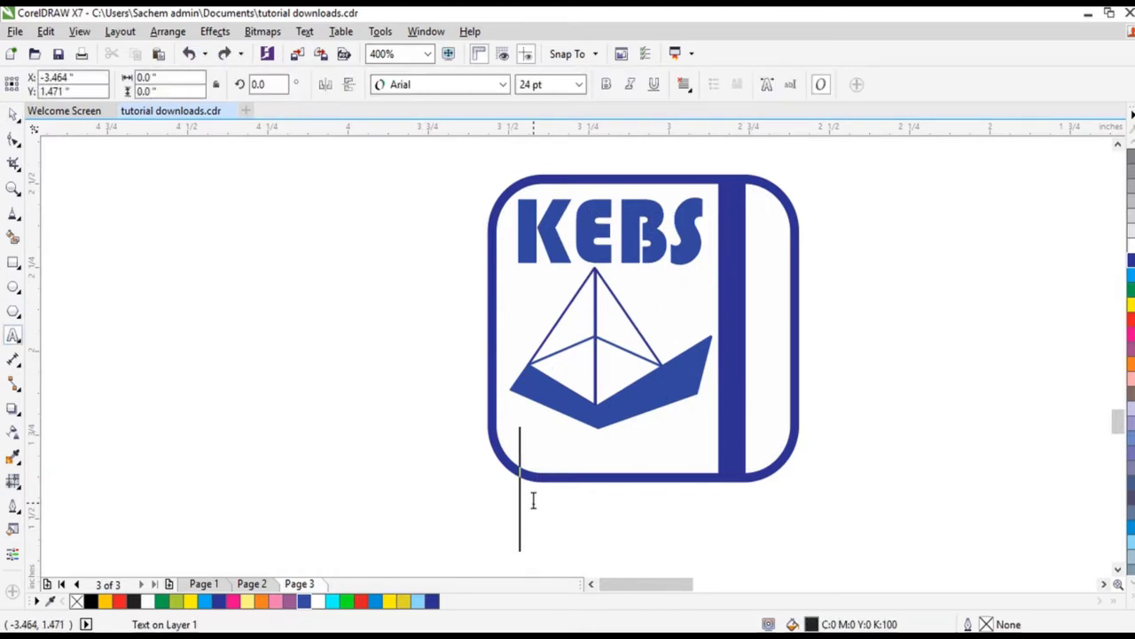
left_click(585, 86)
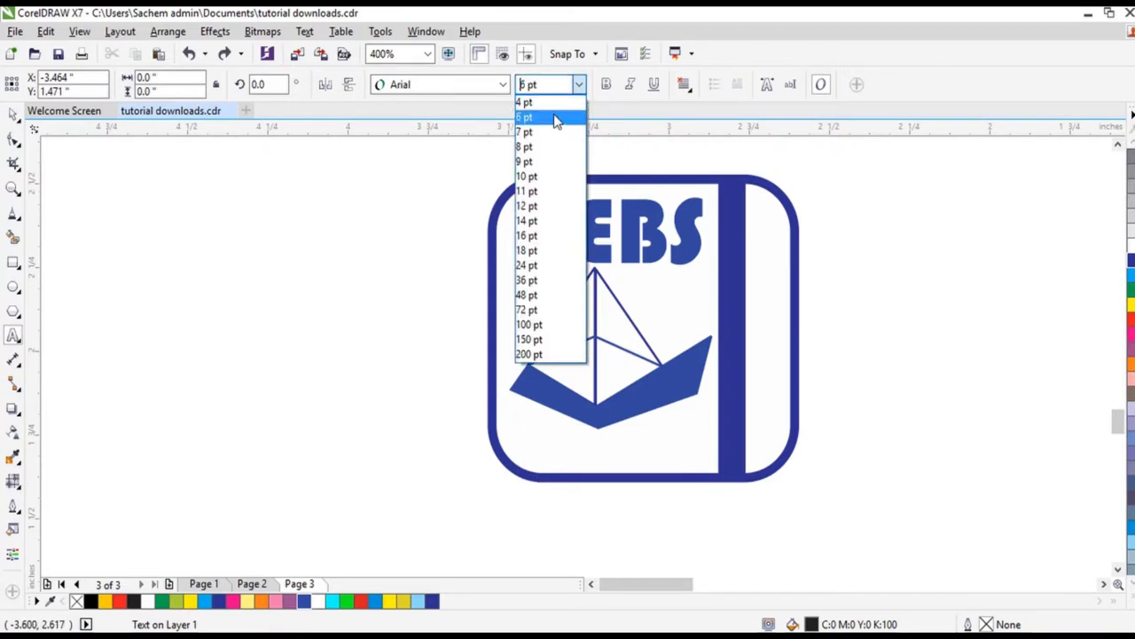
left_click(555, 118)
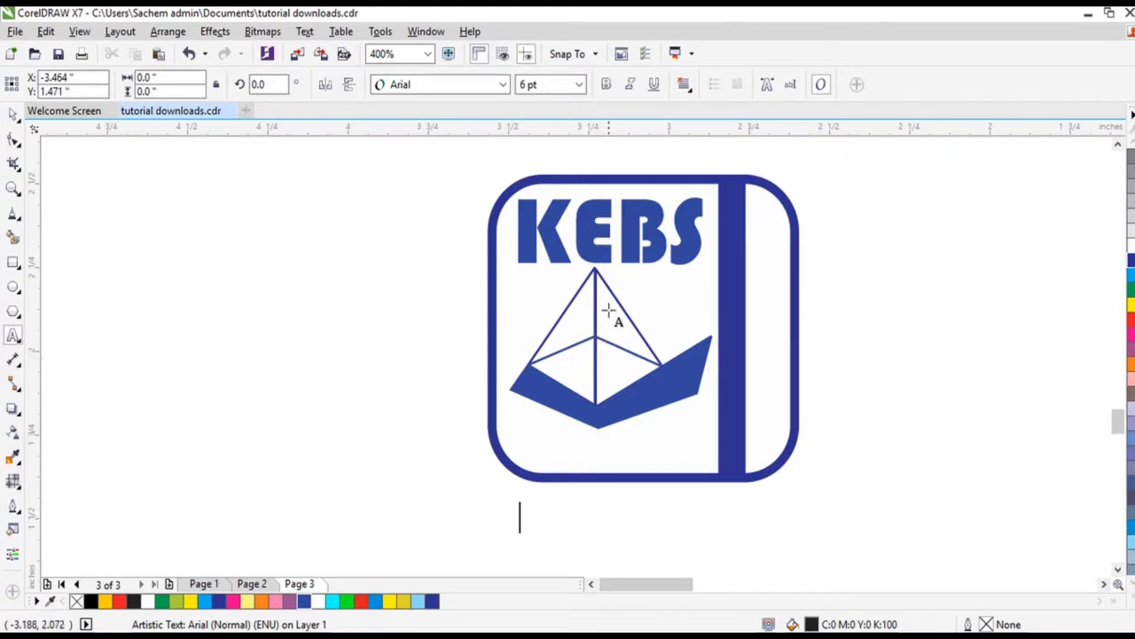
type("S")
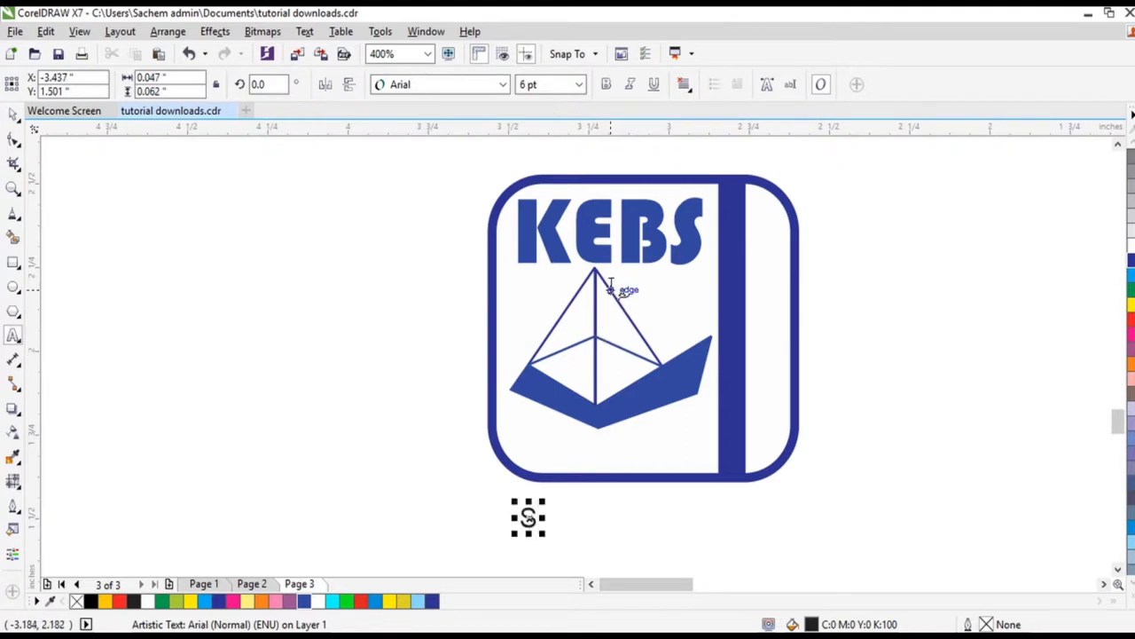
type("TA")
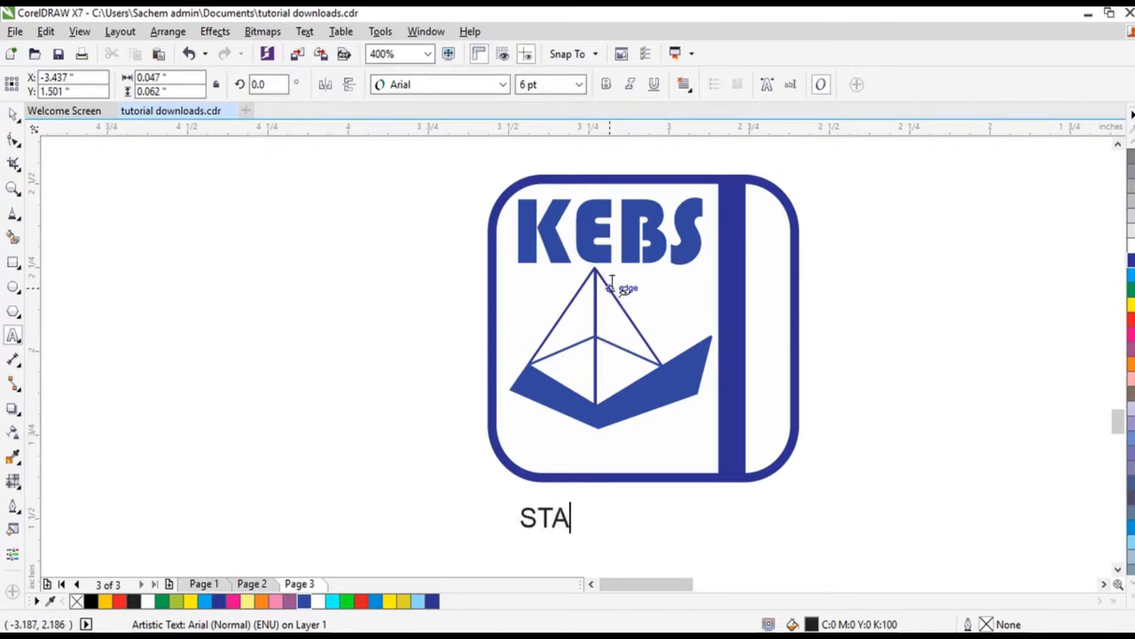
type("RD")
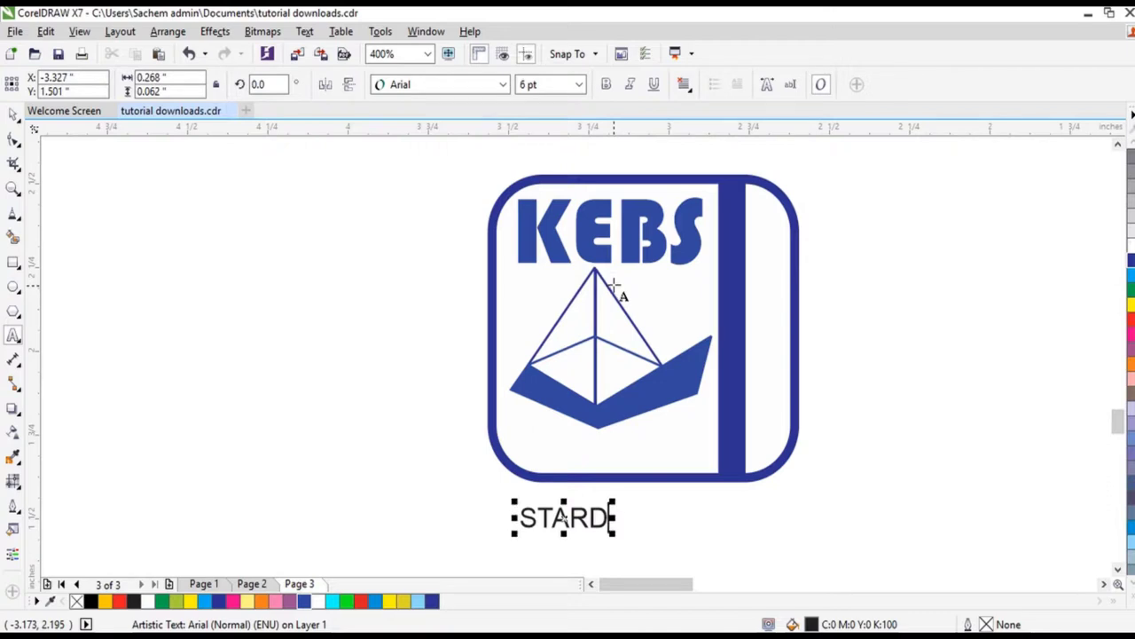
key("BackSpace")
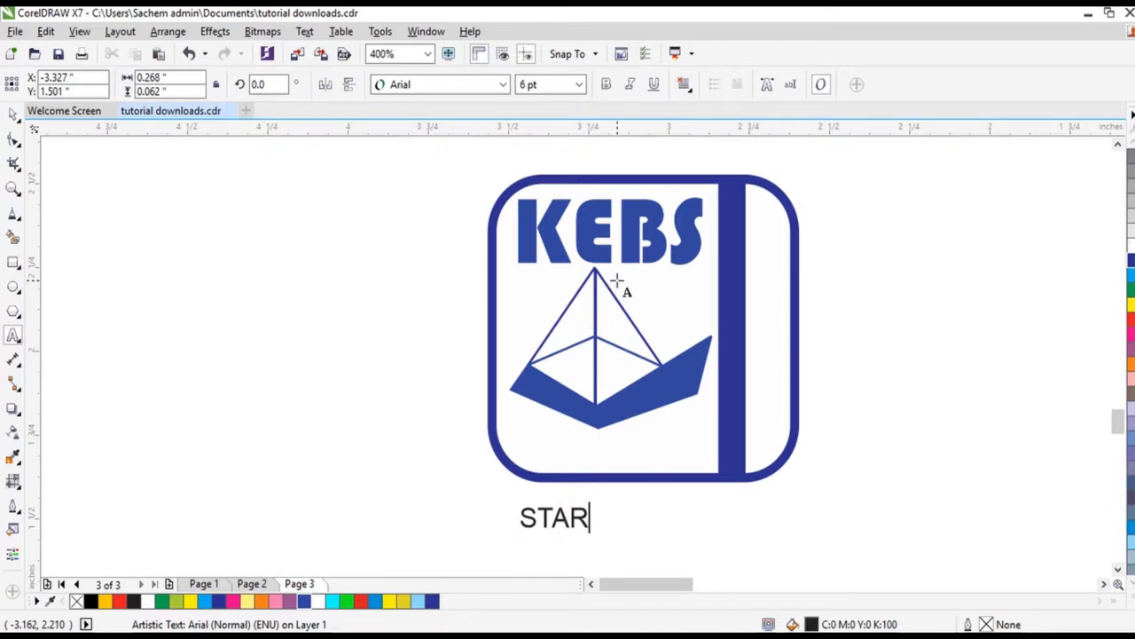
key("BackSpace")
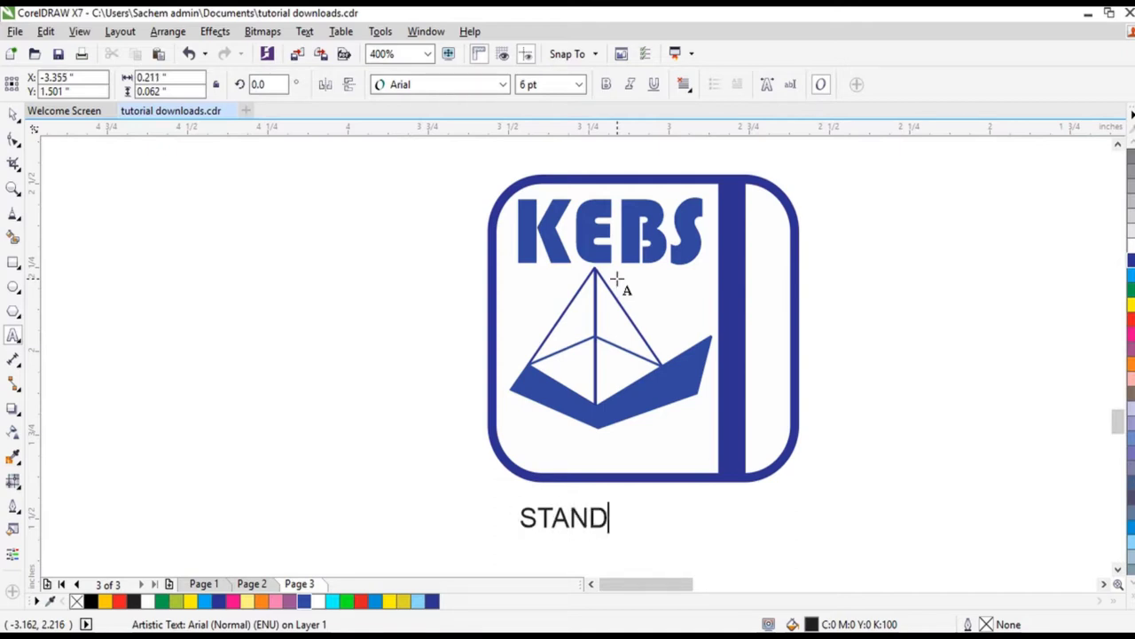
type("NDAR")
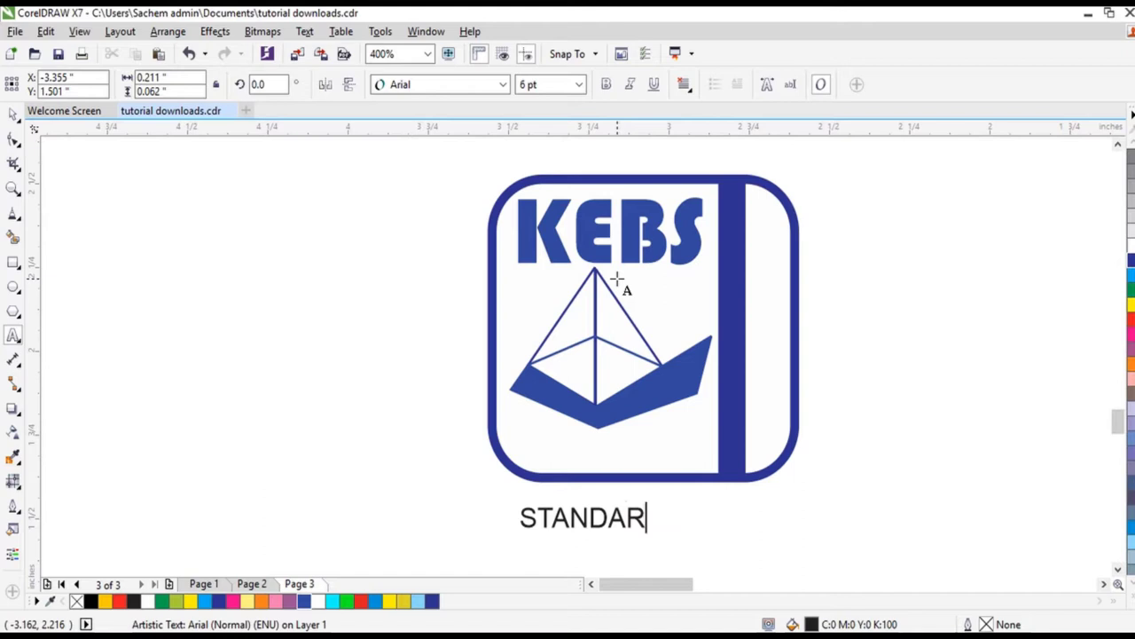
type("DIZATION M")
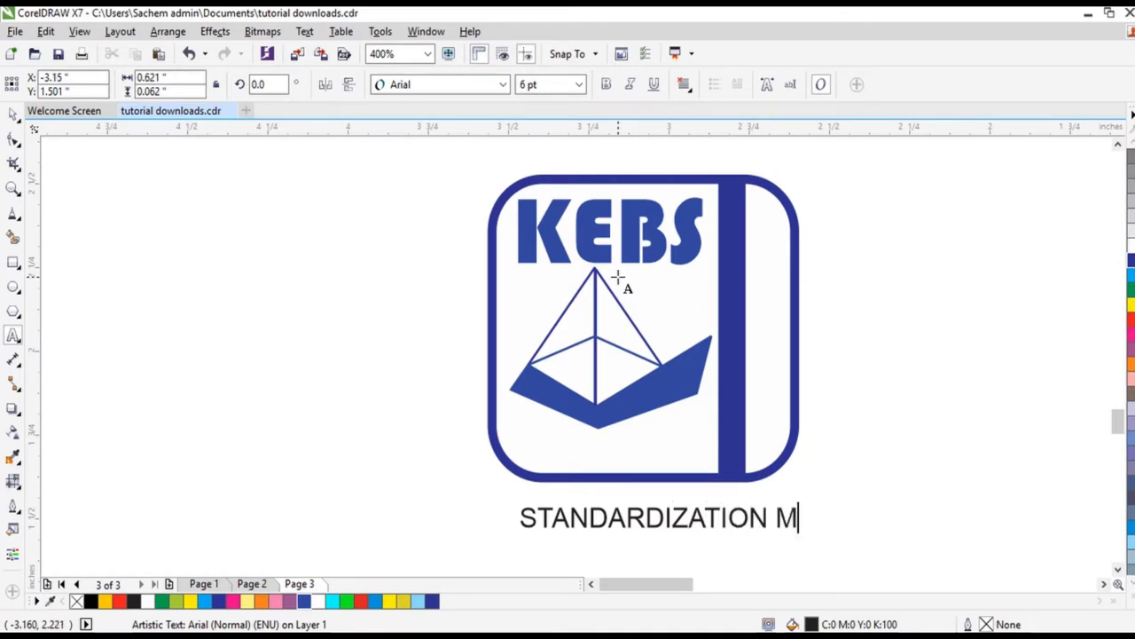
type("AR")
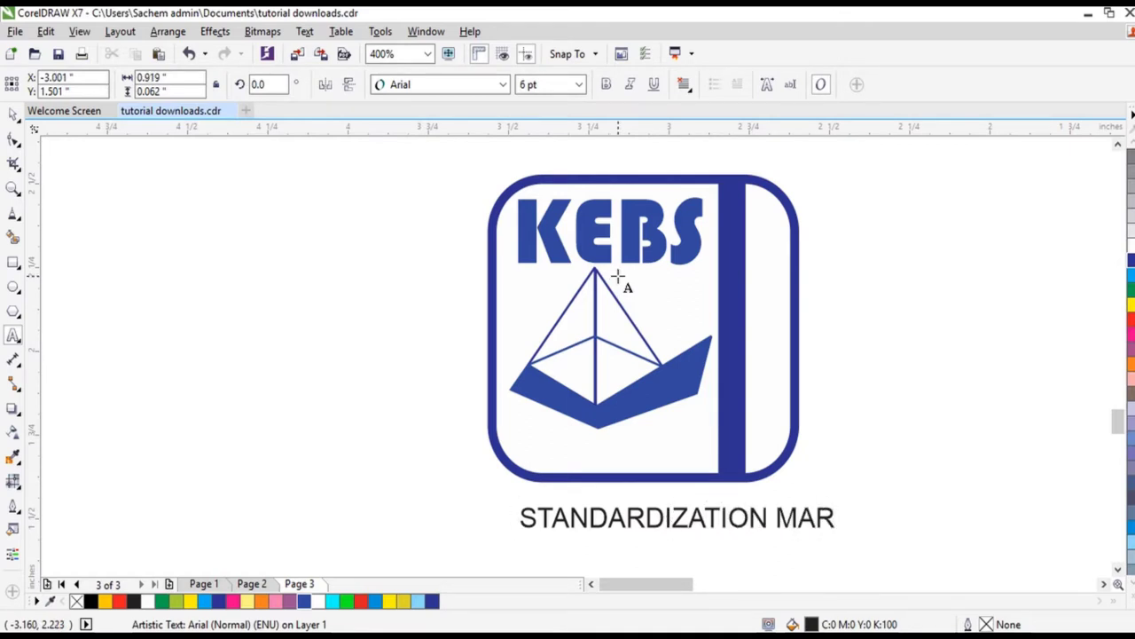
type("K")
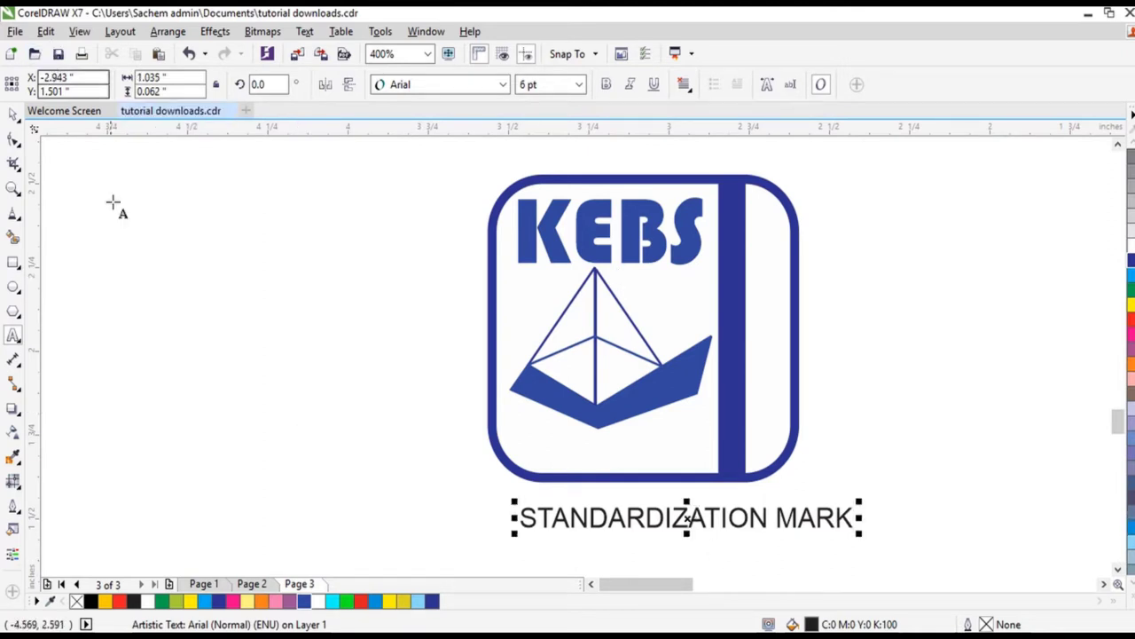
Step: Narrow the STANDARDIZATION MARK text to about 0.606 inches wide and place it inside the box, beneath the pyramid emblem
left_click(13, 118)
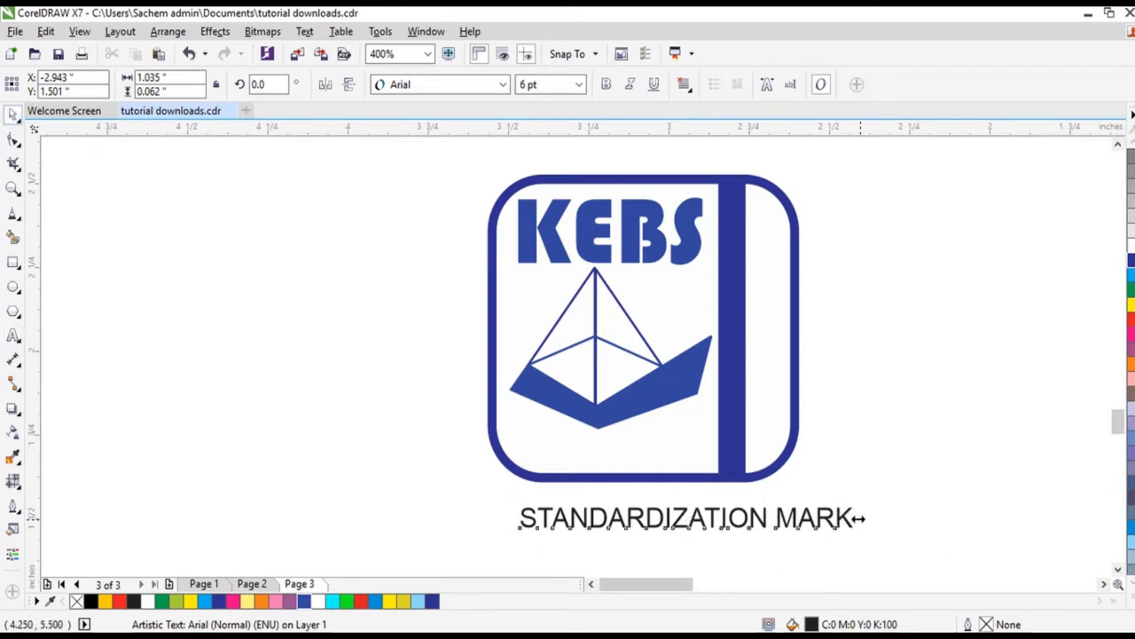
left_click_drag(862, 519, 777, 519)
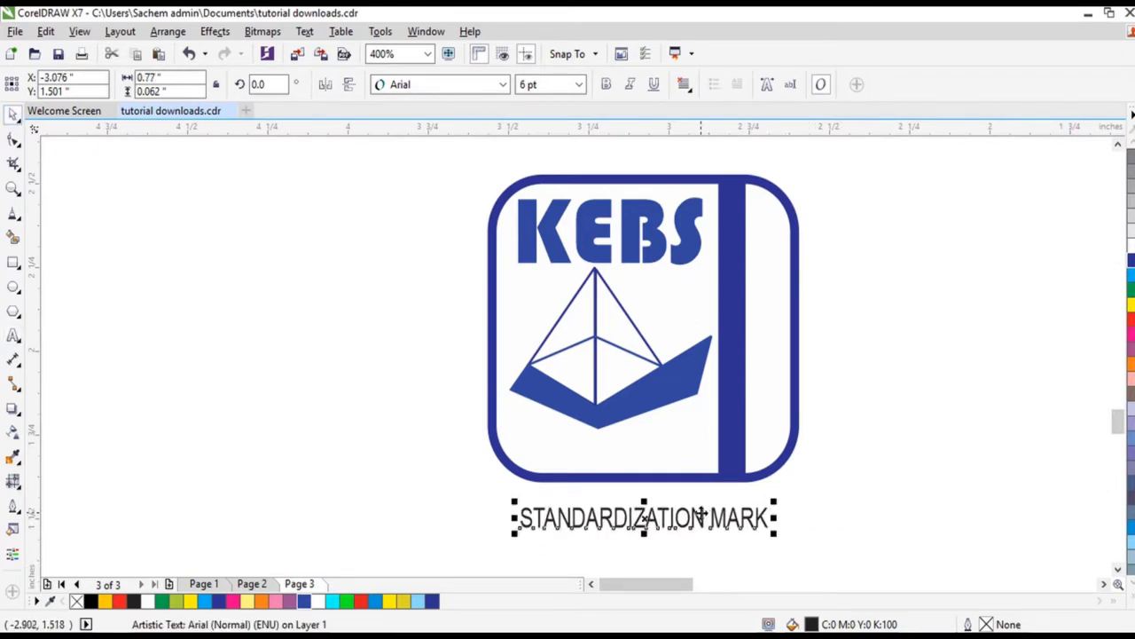
left_click_drag(701, 515, 705, 448)
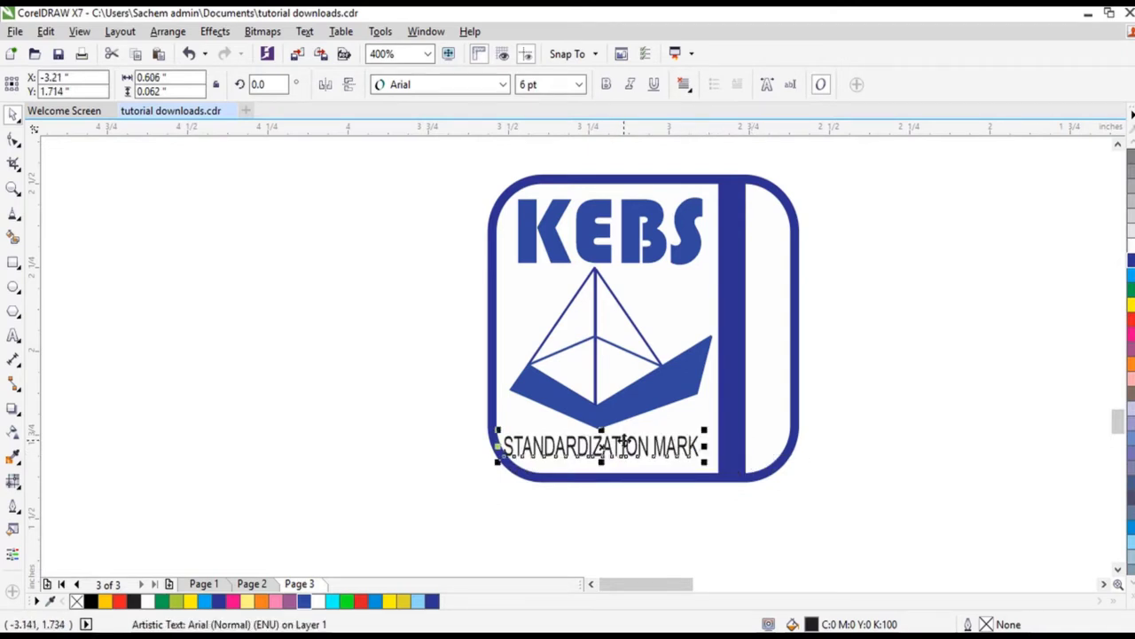
left_click_drag(625, 443, 635, 452)
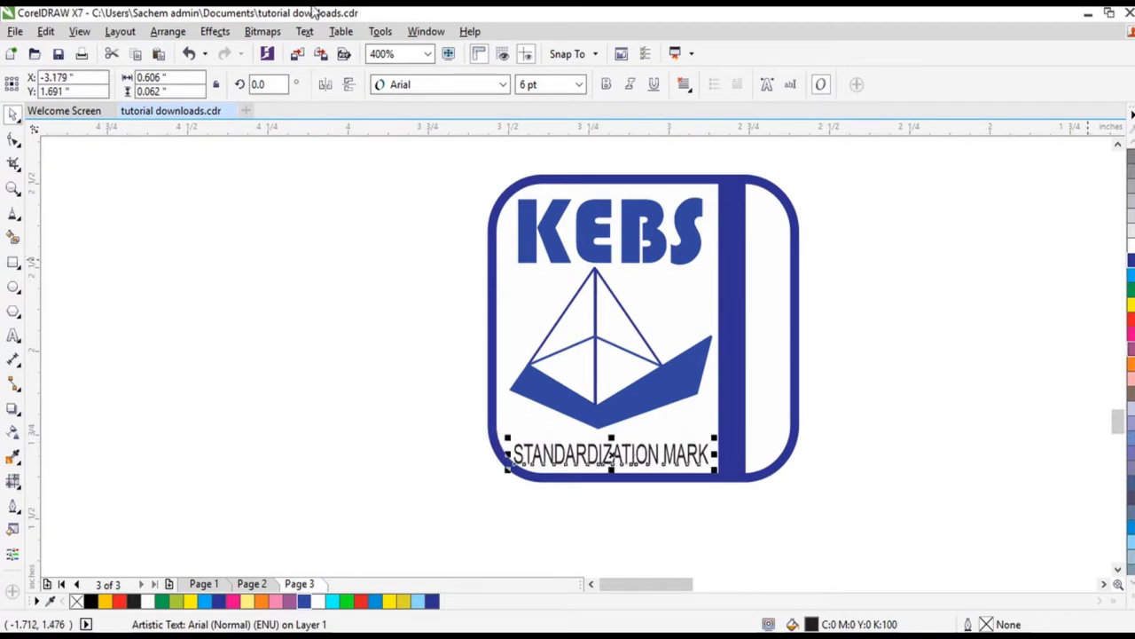
Step: Change the STANDARDIZATION MARK text to Arial Rounded MT Bold and fill it with the blue C93 M84 Y0 K0
left_click(410, 84)
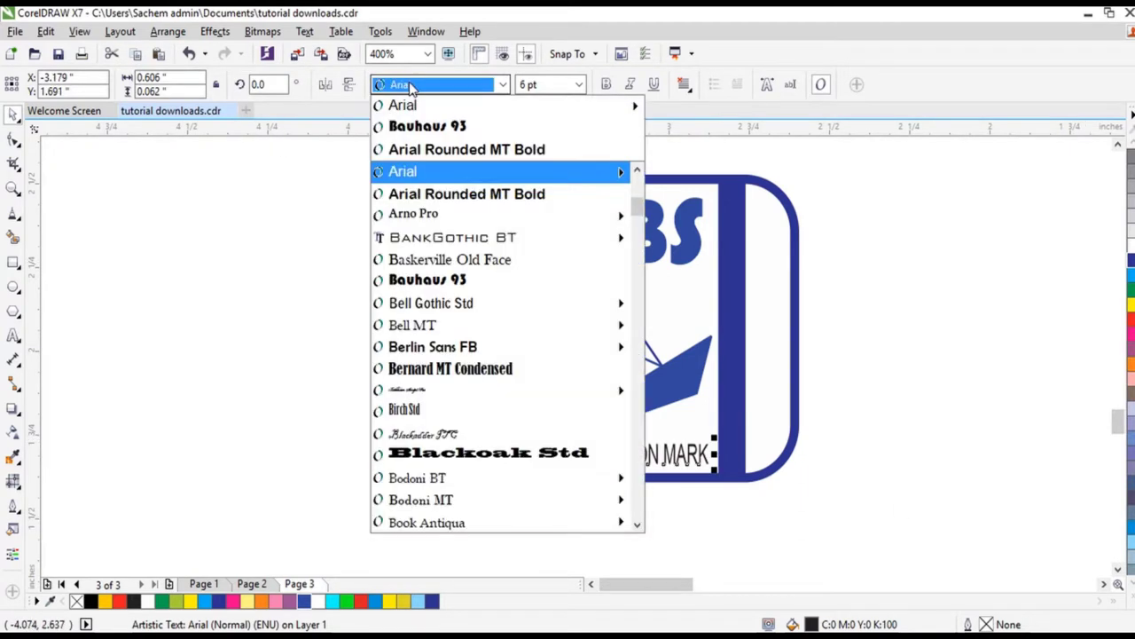
left_click(426, 149)
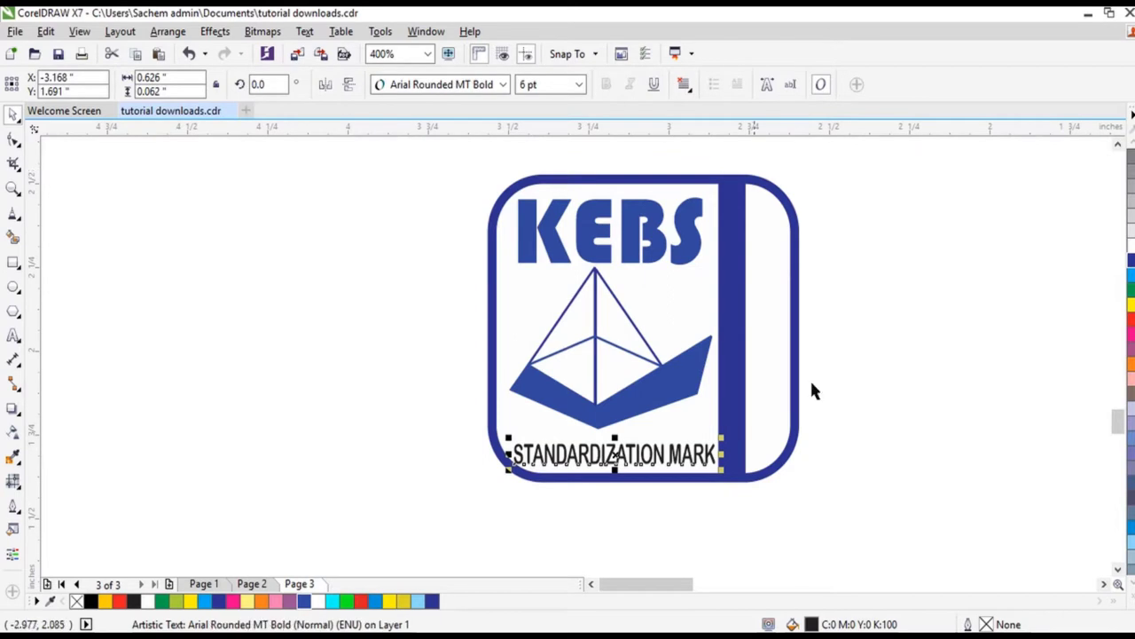
scroll(614, 438, "up", 3)
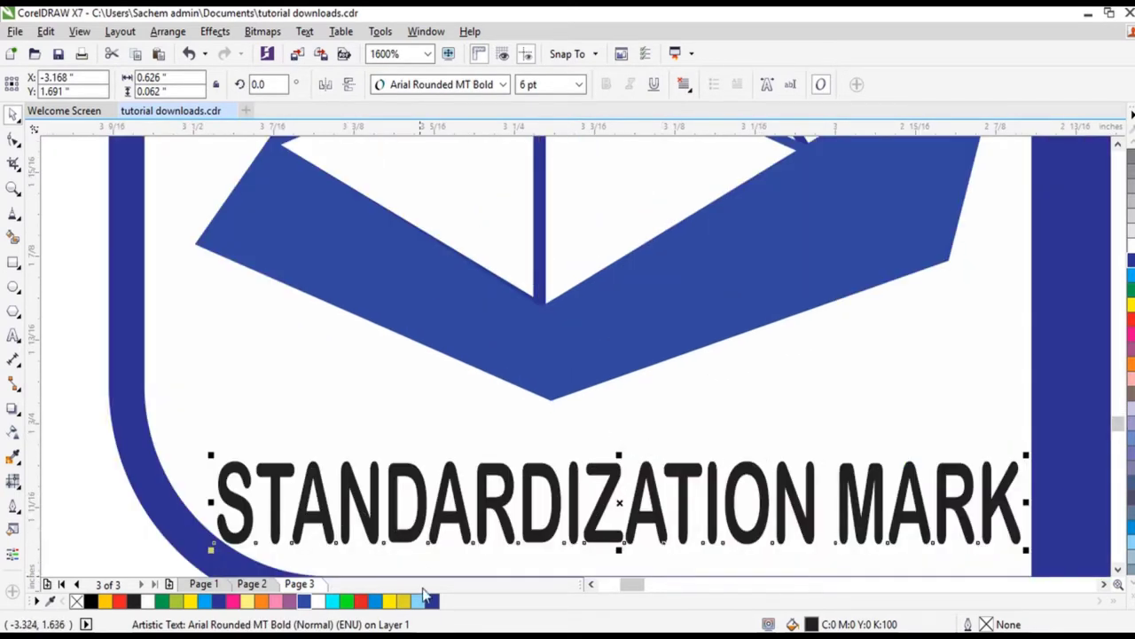
left_click(304, 602)
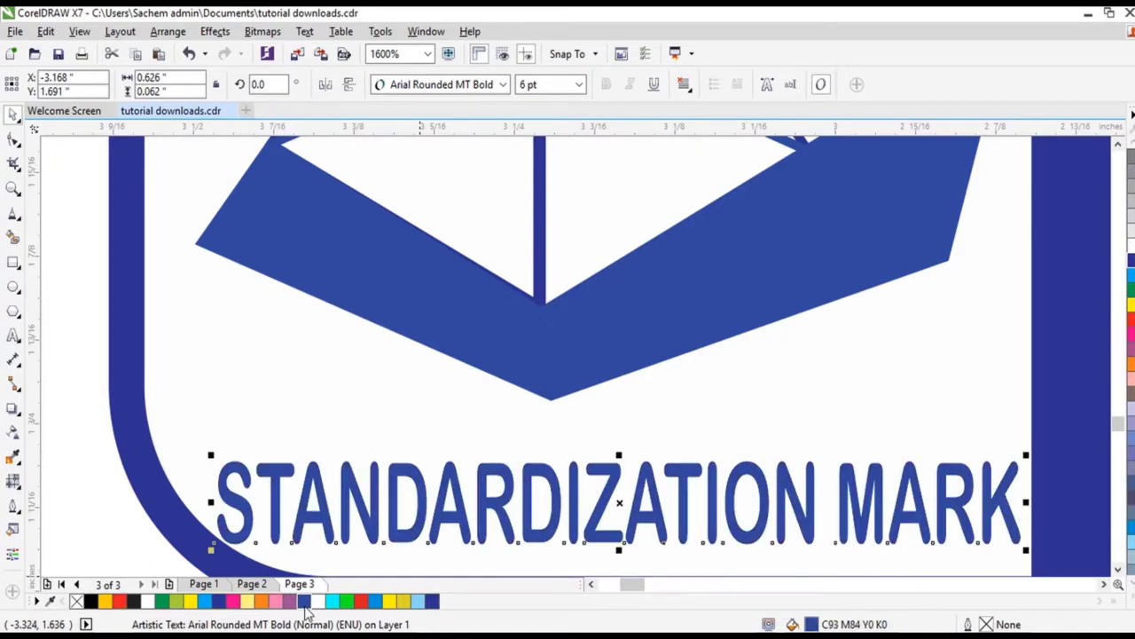
scroll(376, 465, "down", 3)
scroll(405, 325, "down", 2)
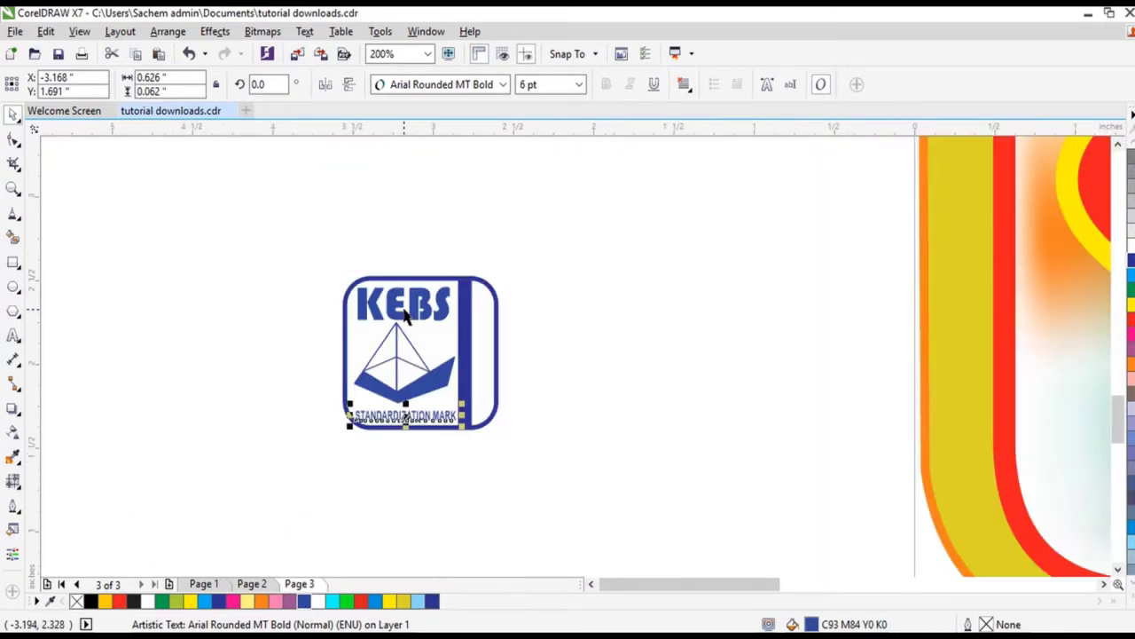
Step: Group all the objects of the KEBS mark, including the rounded box, strip, emblem and both texts
left_click_drag(280, 238, 545, 499)
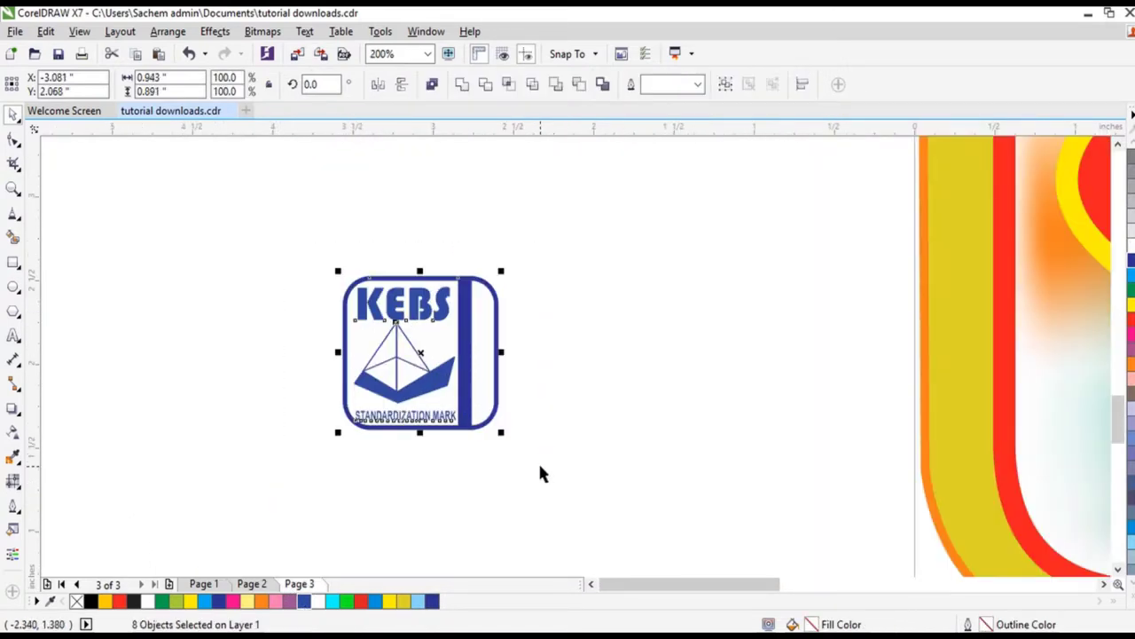
left_click(181, 37)
mouse_move(198, 167)
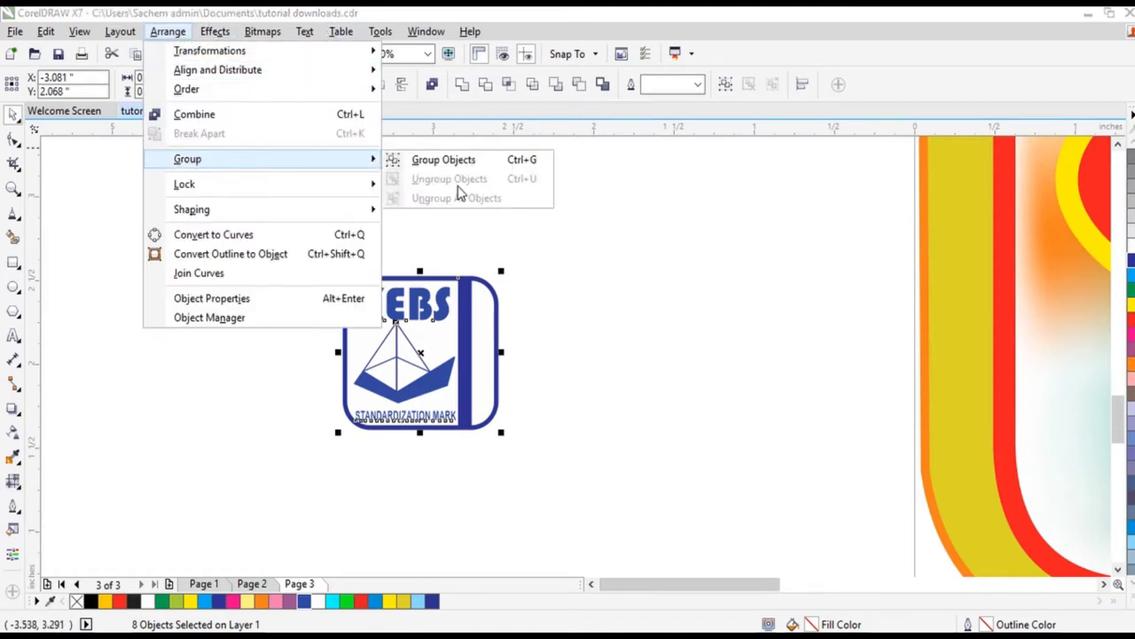
left_click(443, 160)
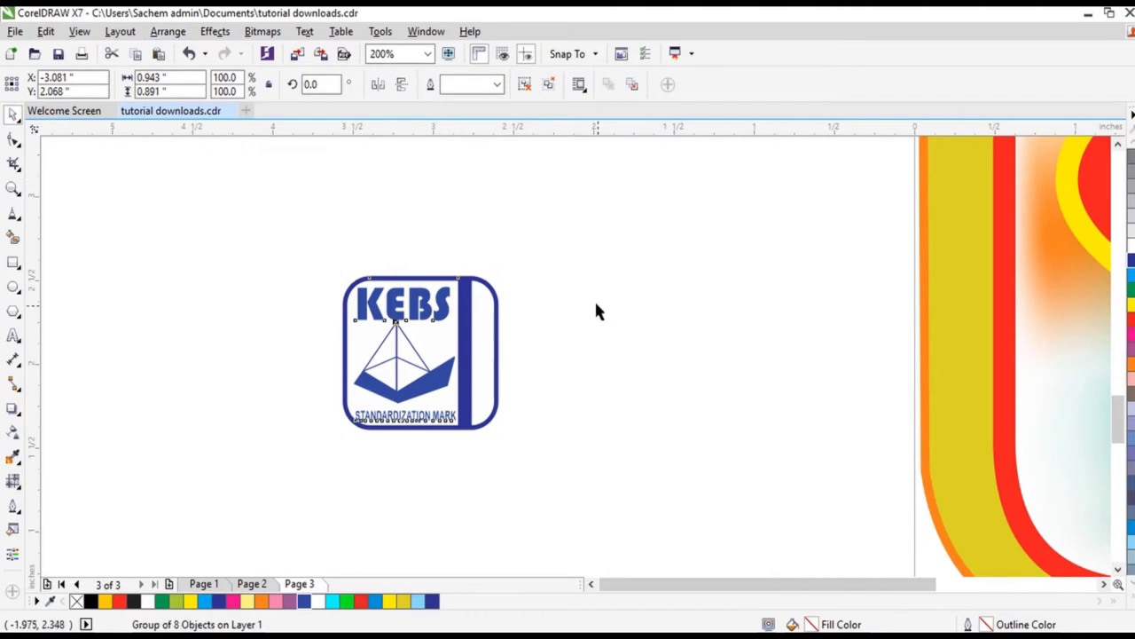
Step: Move the grouped KEBS mark onto the label, between the Rina badge and the lower red outline, and deselect it
scroll(595, 299, "down", 3)
left_click_drag(547, 317, 828, 347)
scroll(843, 346, "up", 3)
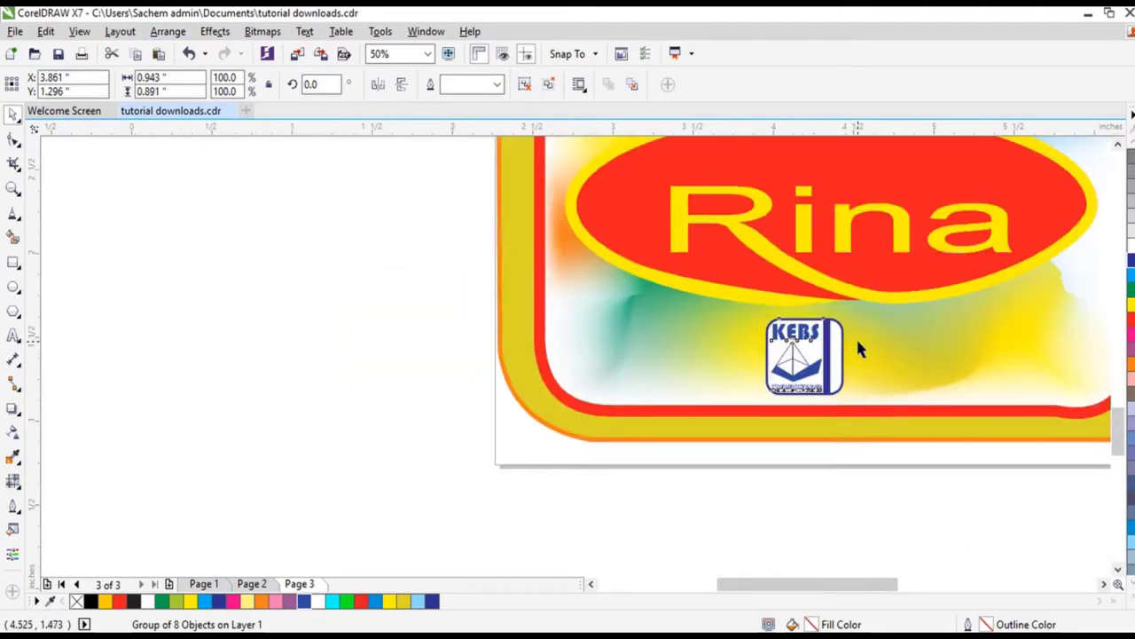
key("m")
left_click(860, 371)
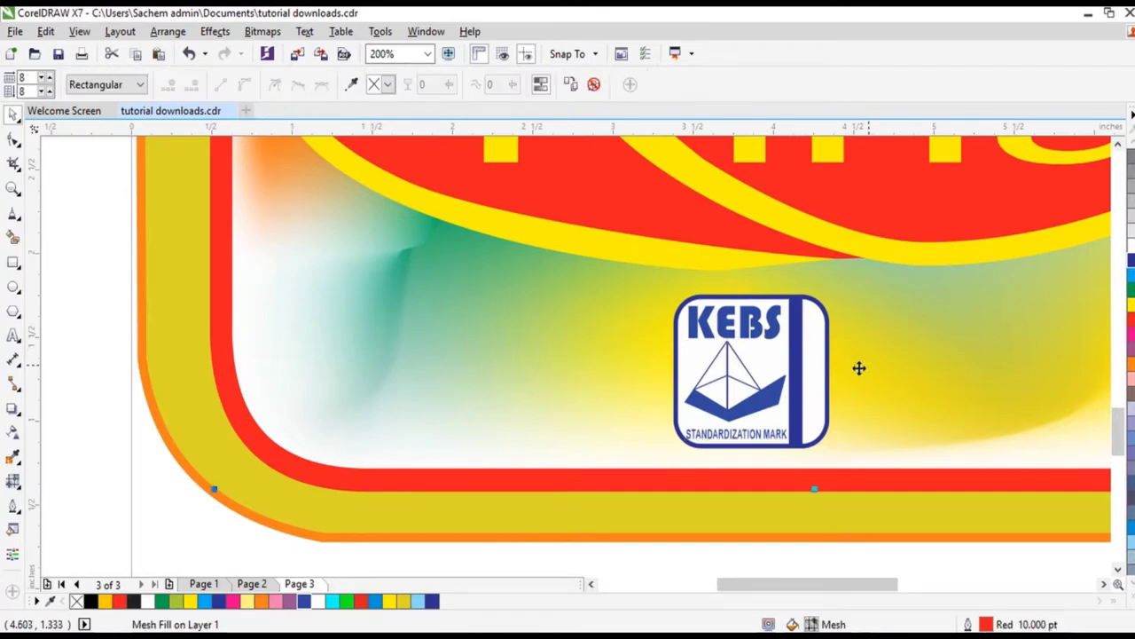
scroll(749, 366, "up", 2)
scroll(750, 365, "down", 1)
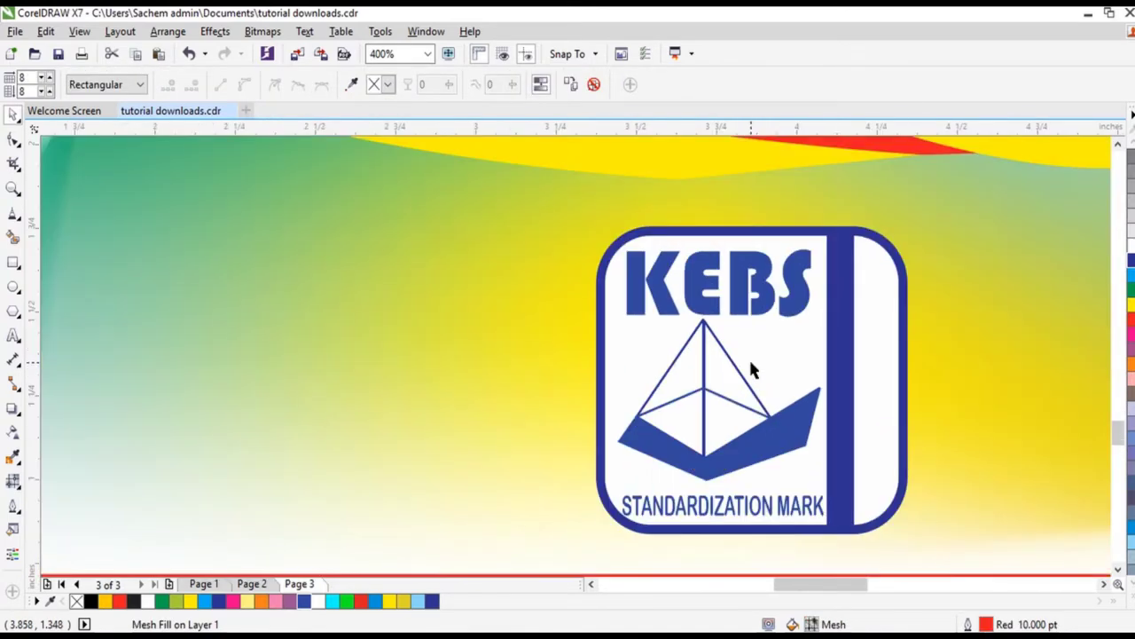
Step: Draw a right triangle about 0.55 by 0.71 inches on the blank area beside the page, with blue C93 M84 Y0 K0 fill and outline
scroll(778, 347, "down", 2)
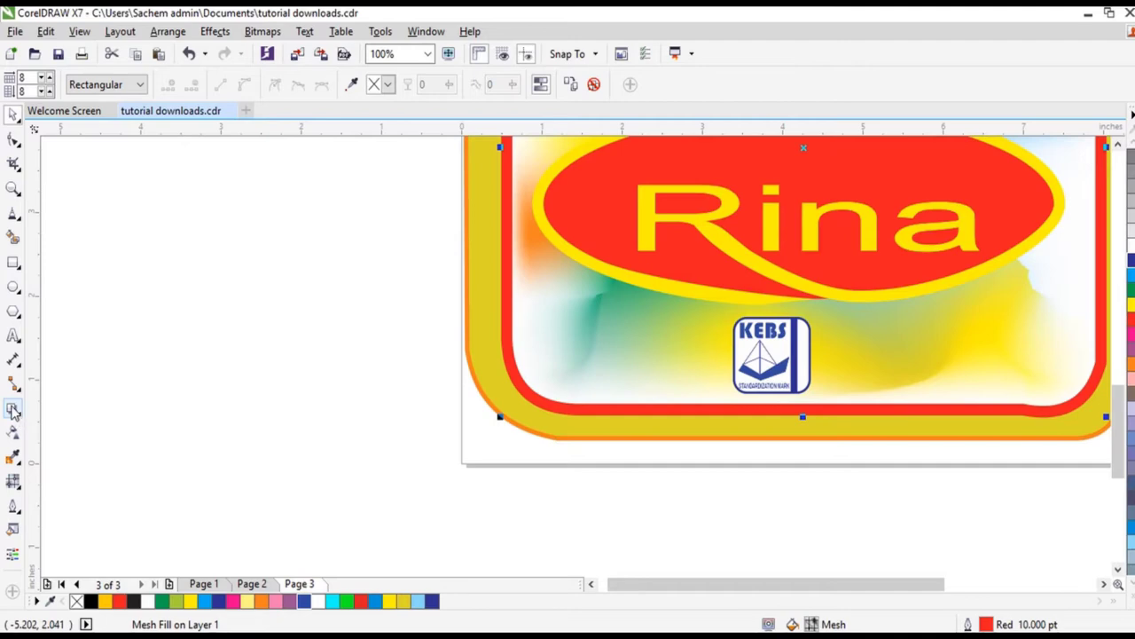
left_click(14, 314)
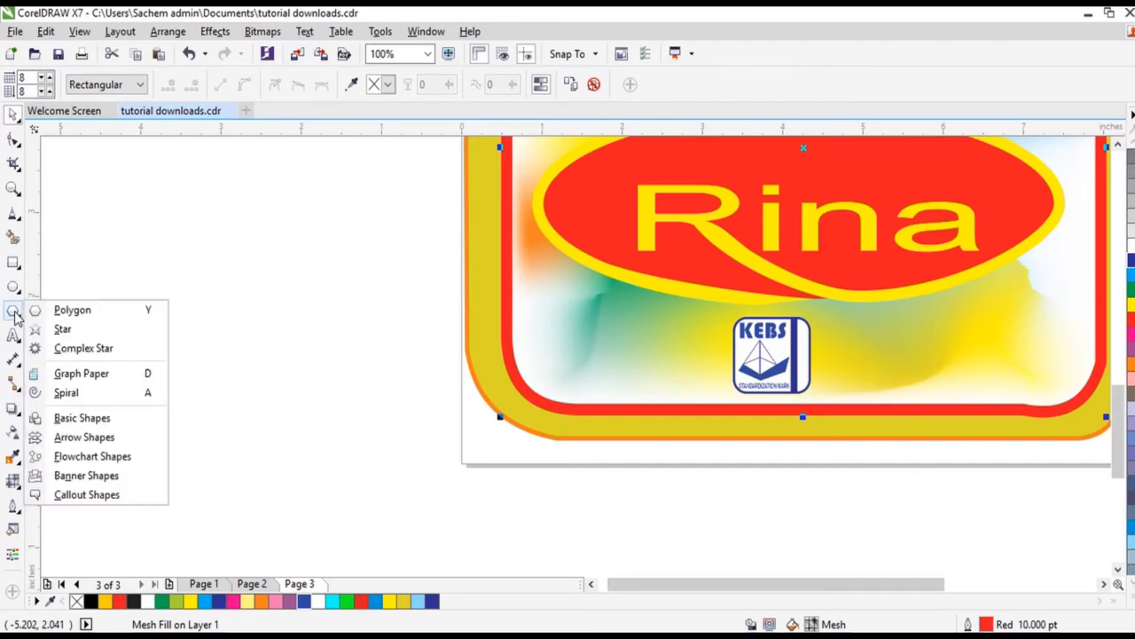
left_click(84, 418)
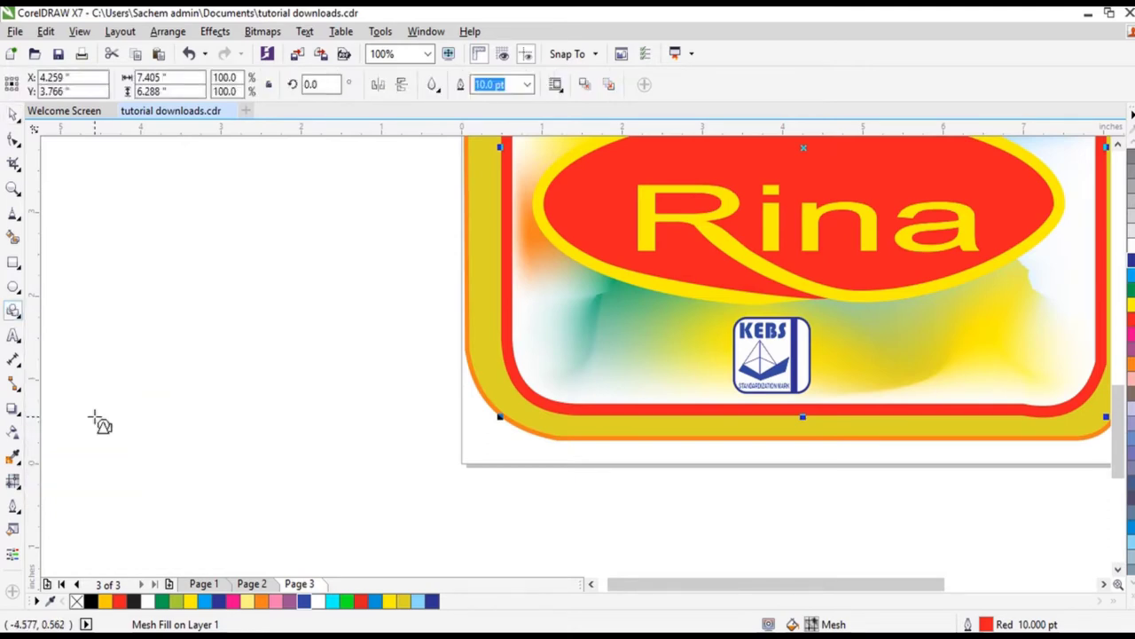
left_click(435, 93)
left_click(485, 116)
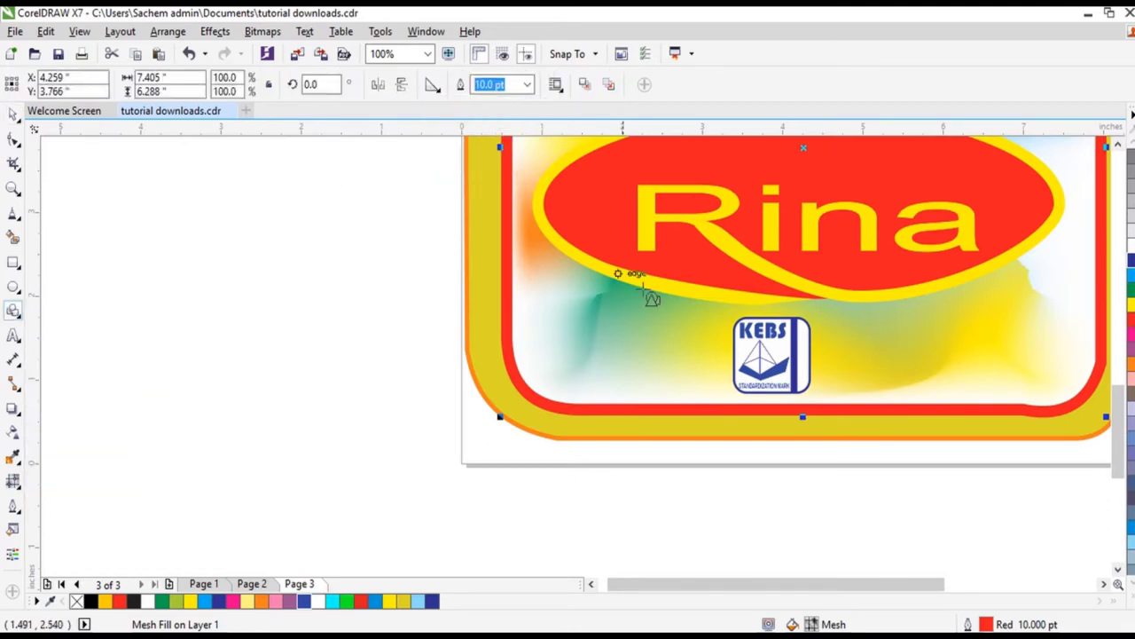
left_click_drag(215, 360, 260, 420)
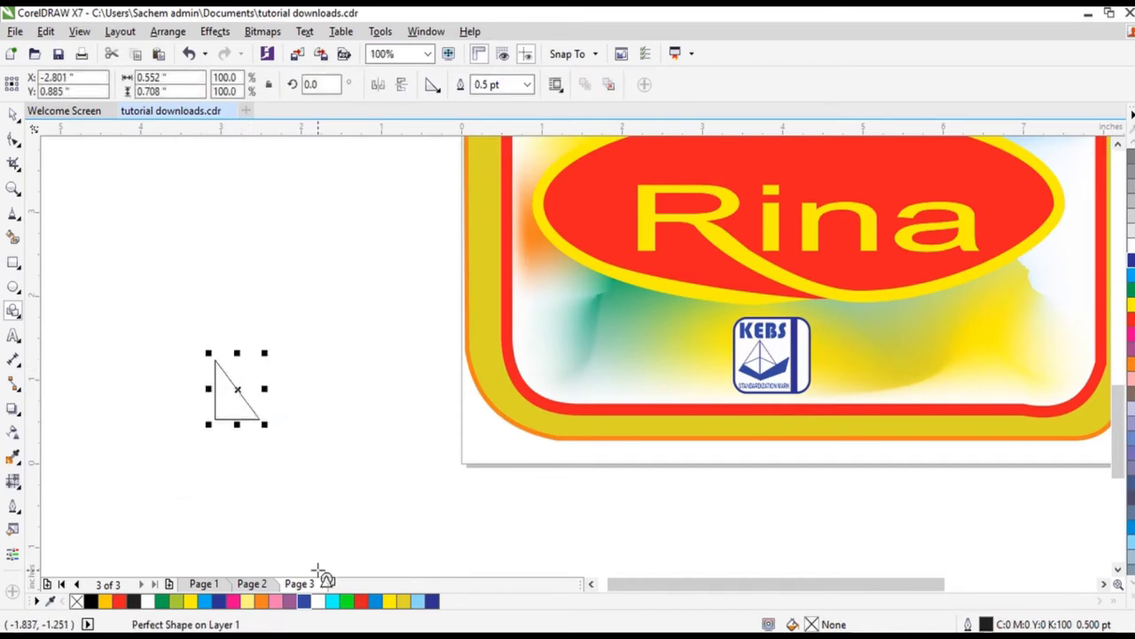
left_click(304, 602)
right_click(302, 602)
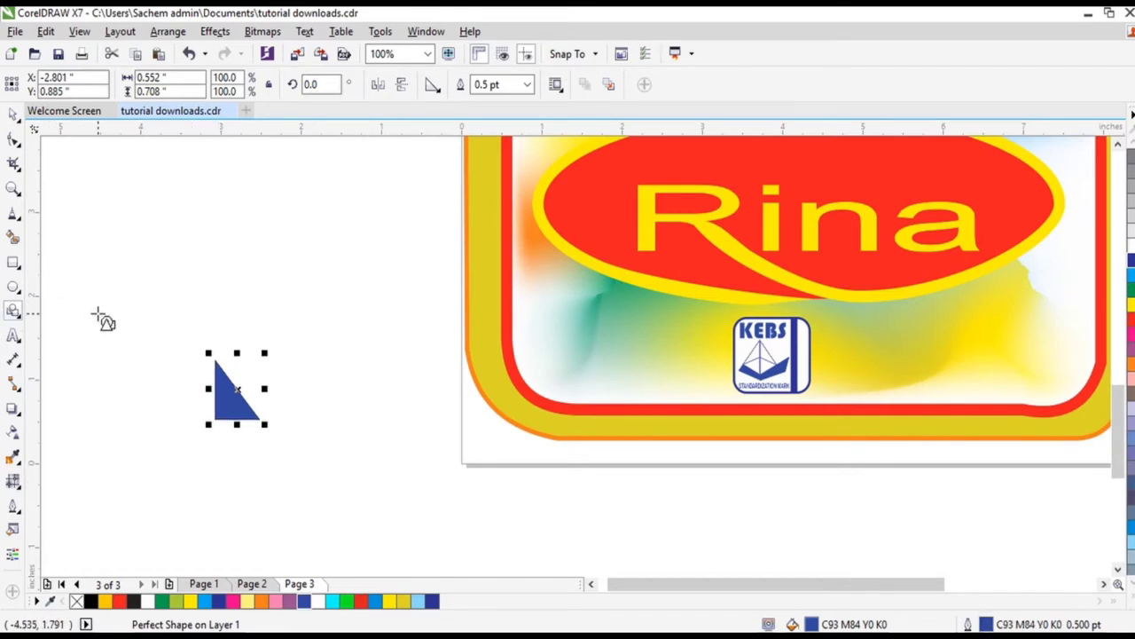
Step: Copy and paste the blue triangle, offset the copy slightly down and to the right, and fill it with red C7 M100 Y100 K2
left_click(45, 32)
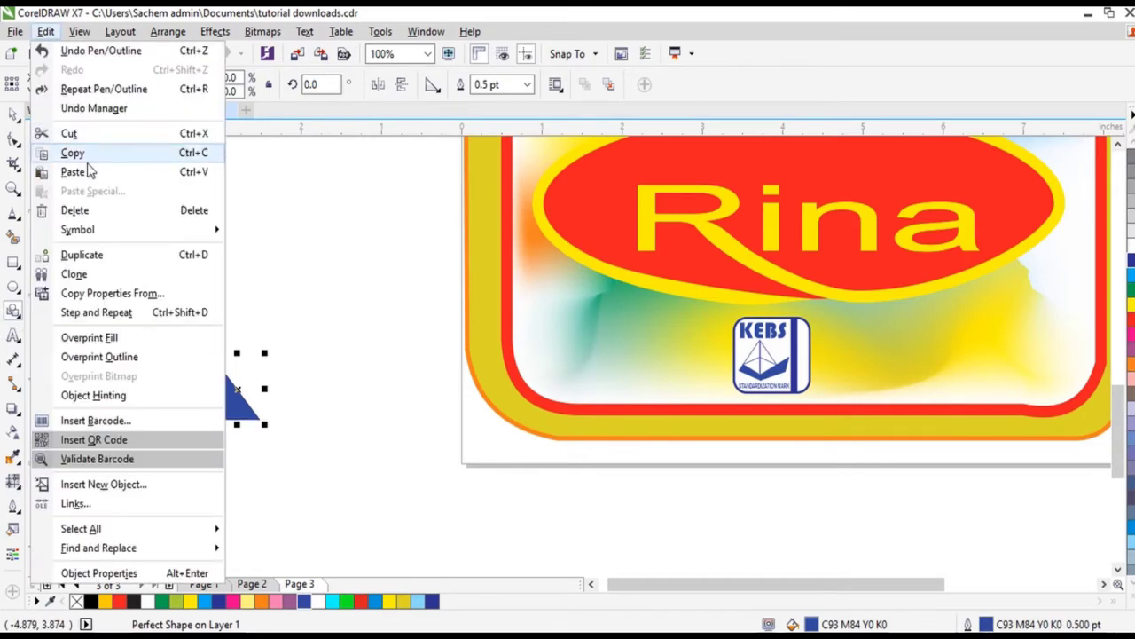
left_click(84, 155)
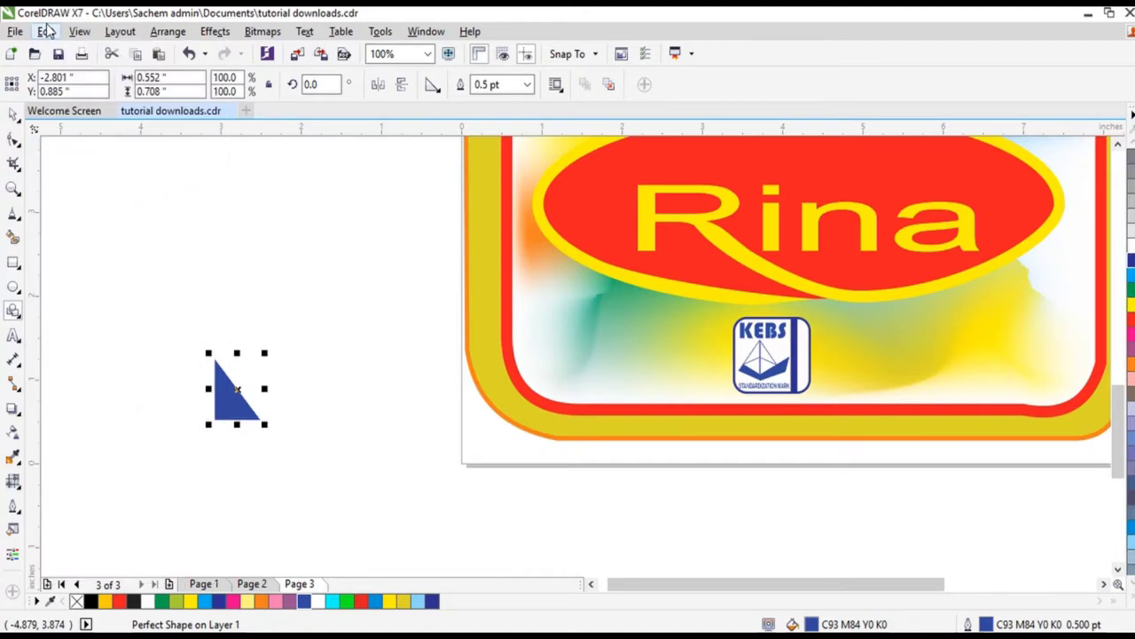
left_click(47, 32)
left_click(84, 172)
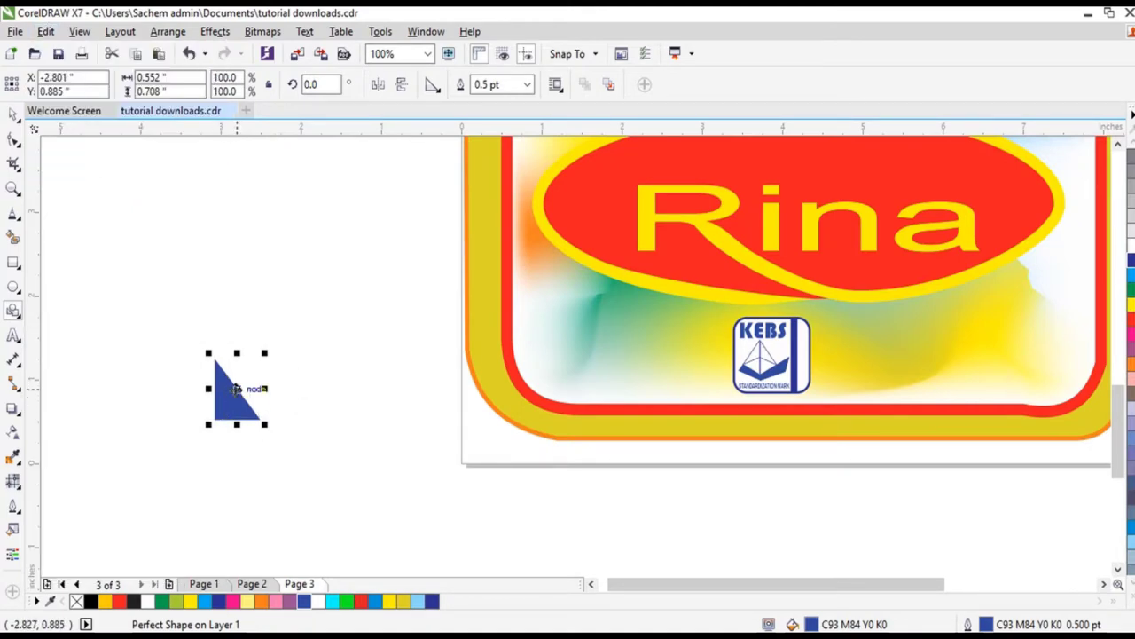
left_click_drag(236, 389, 248, 418)
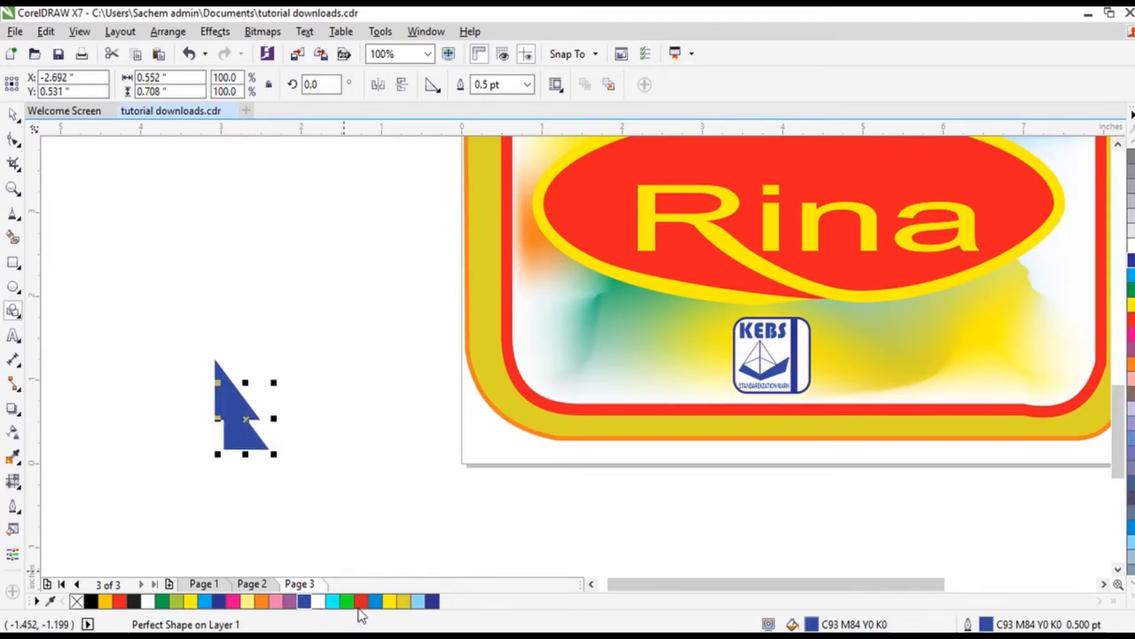
left_click(360, 602)
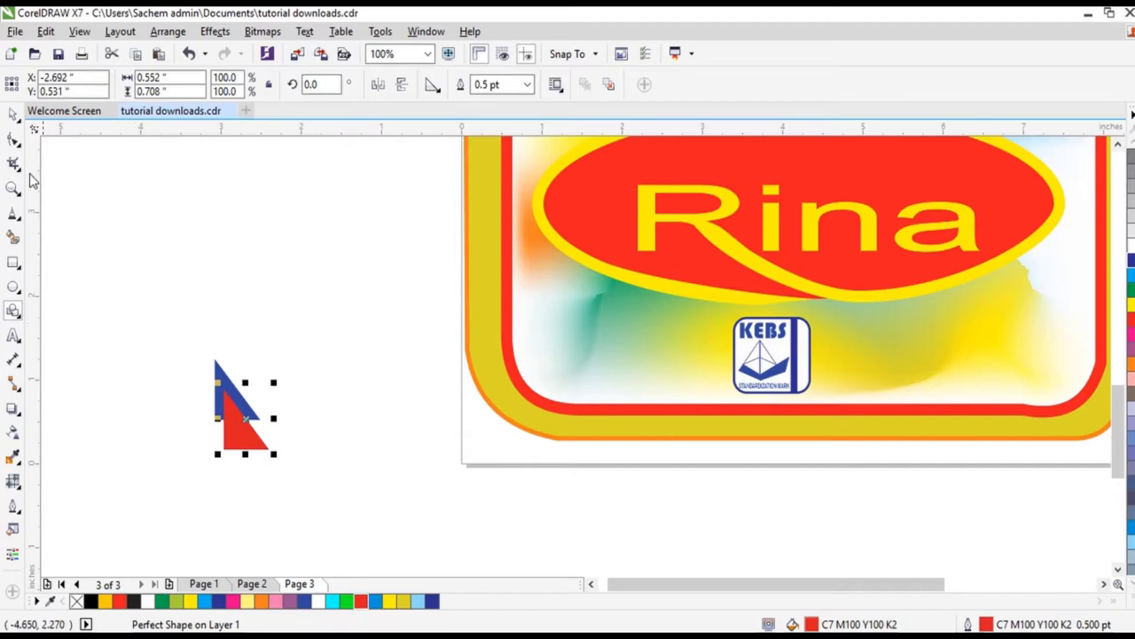
Step: Select both triangles, trim the overlapping area out of the blue one, and deselect them
left_click(13, 115)
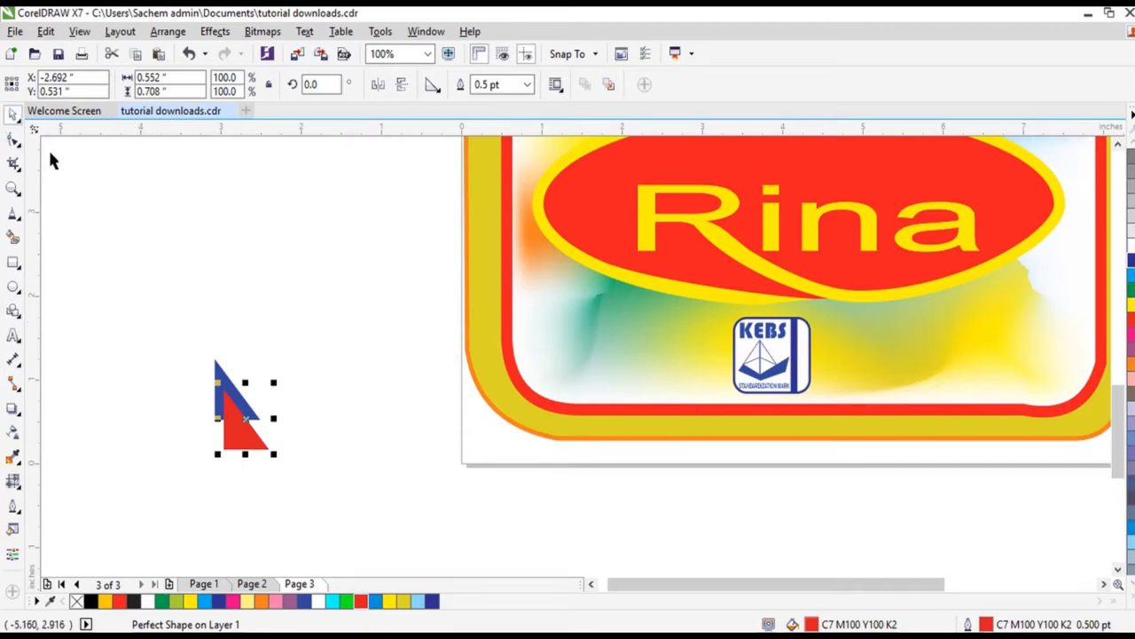
left_click_drag(134, 282, 284, 474)
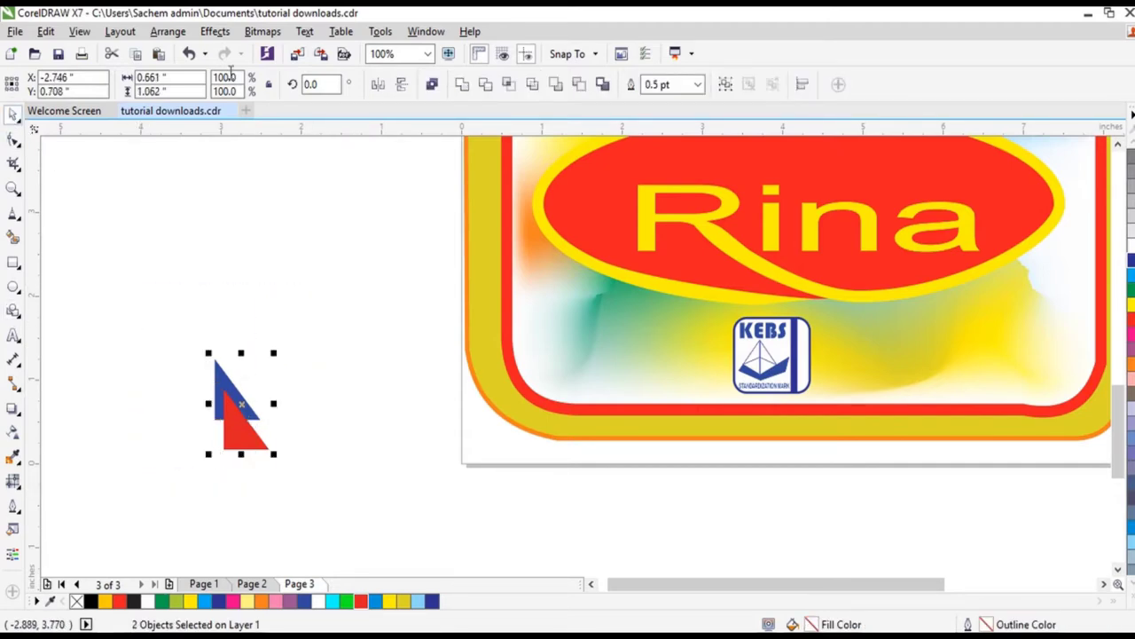
left_click(485, 91)
left_click(279, 405)
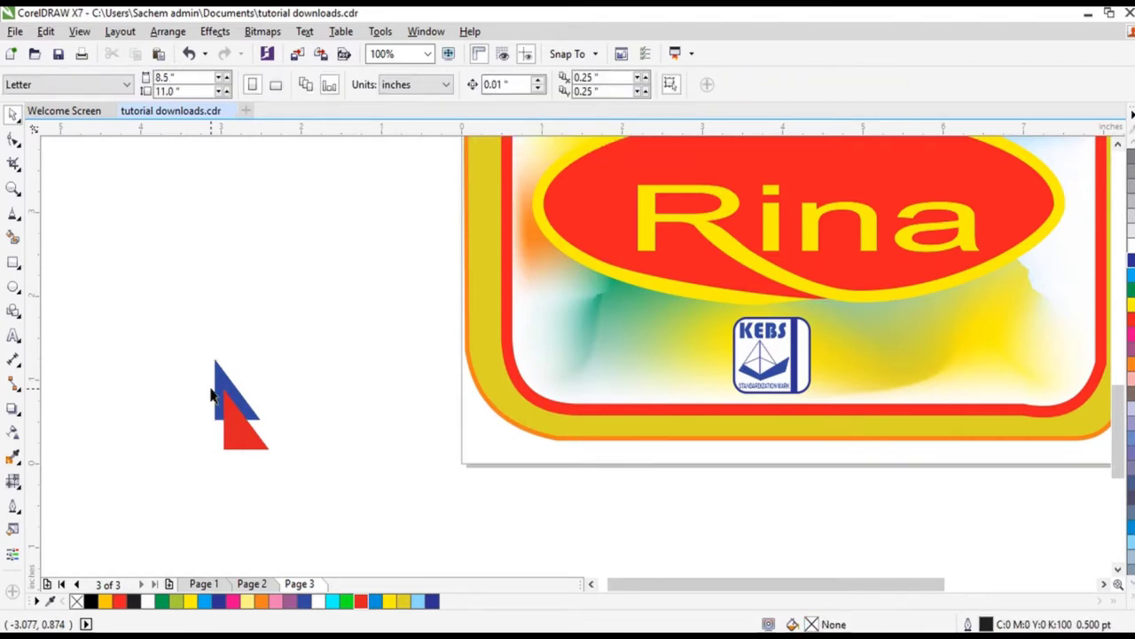
Step: Move the trimmed blue shape onto the label, left of the KEBS mark, and delete the leftover red triangle
left_click_drag(221, 380, 548, 338)
left_click(257, 419)
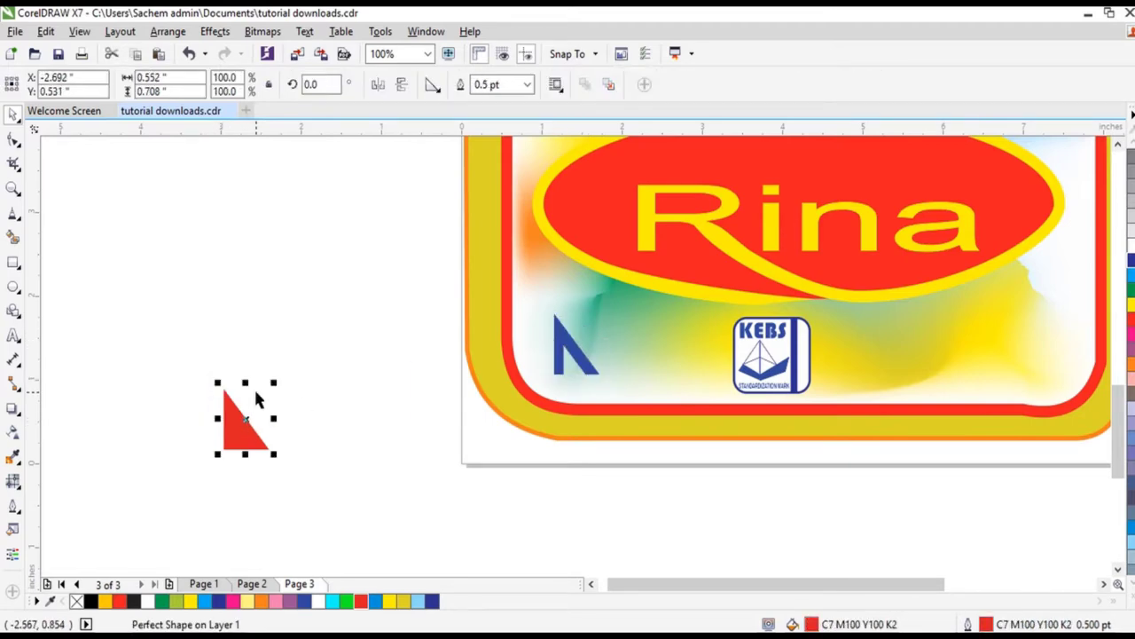
right_click(239, 437)
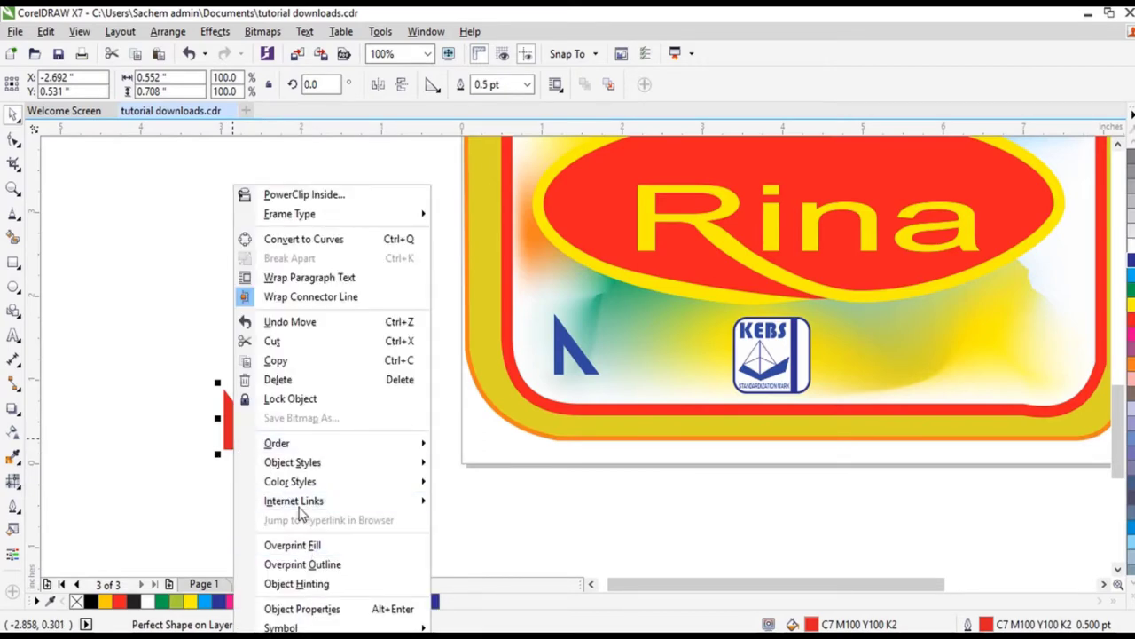
left_click(278, 379)
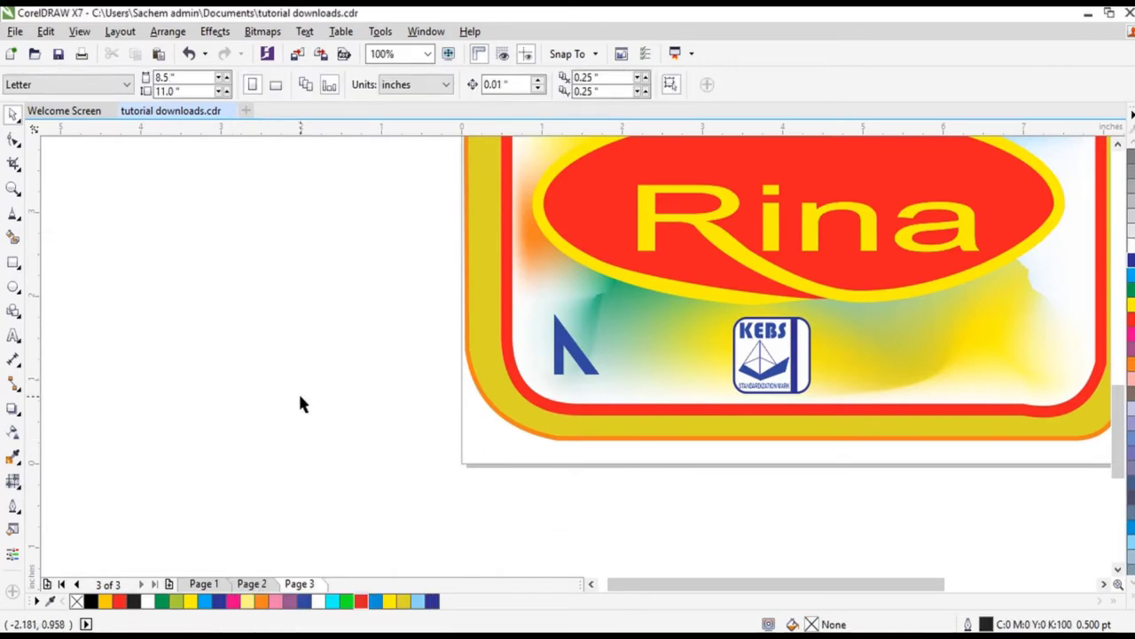
Step: Draw a teardrop about 0.33 inches wide beside the trimmed shape's lower end, with blue C93 M84 Y0 K0 fill and outline
scroll(599, 373, "up", 4)
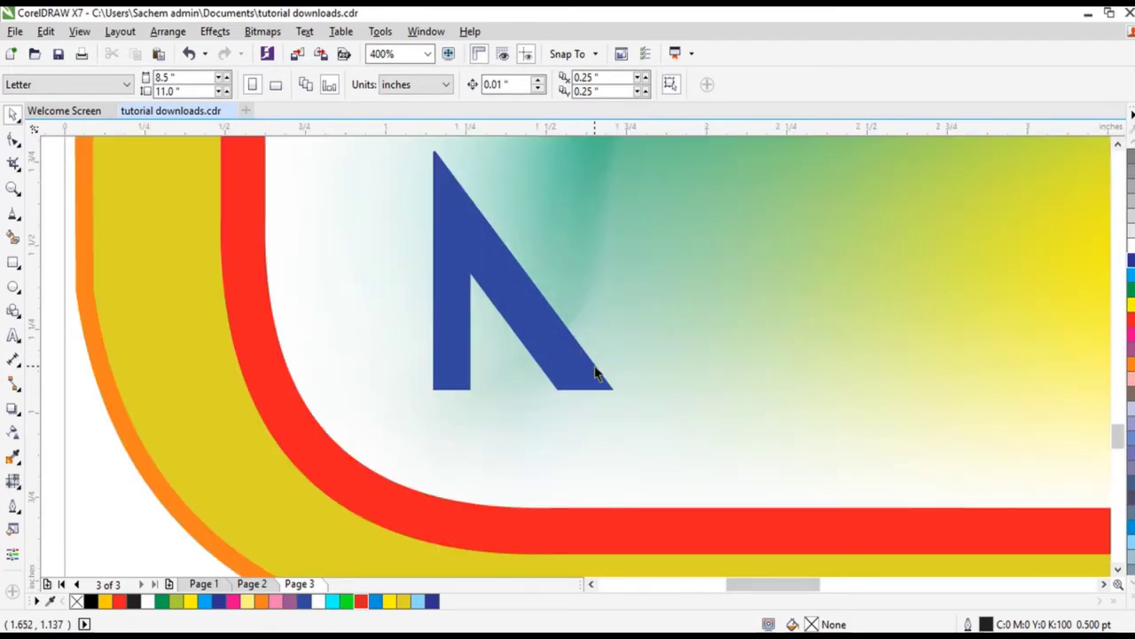
left_click(13, 312)
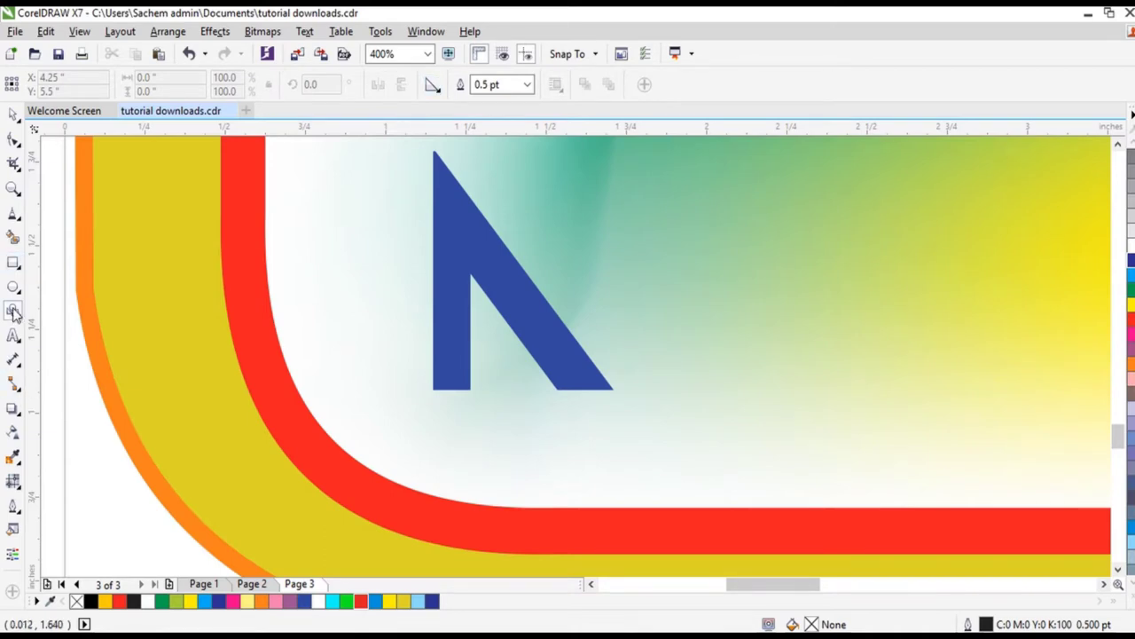
left_click(428, 87)
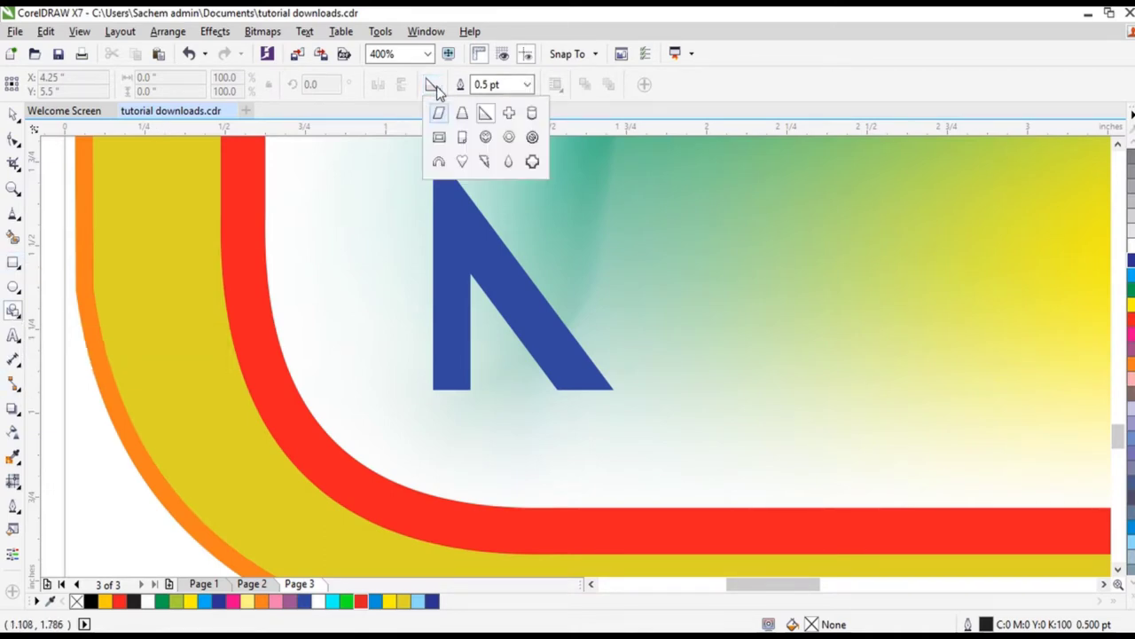
left_click(509, 162)
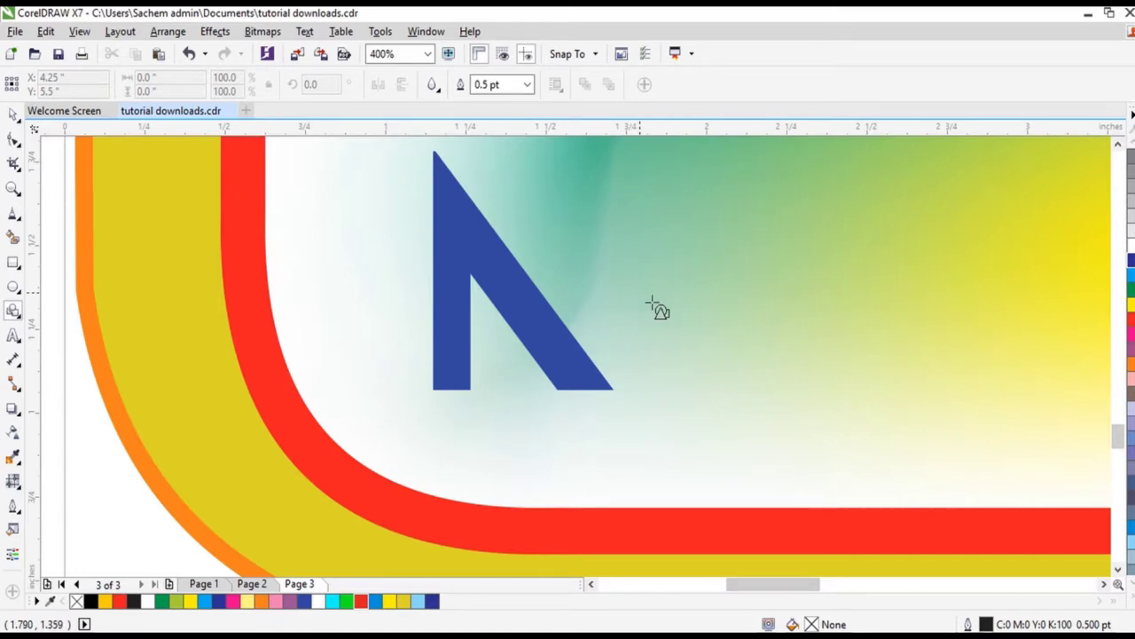
left_click_drag(631, 285, 749, 409)
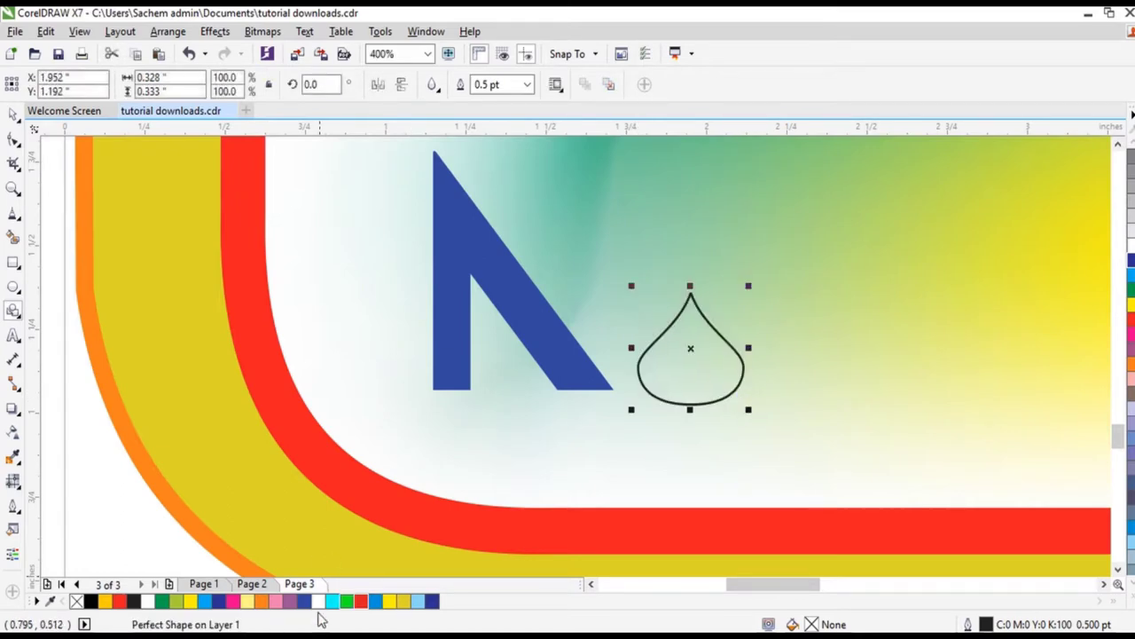
left_click(221, 602)
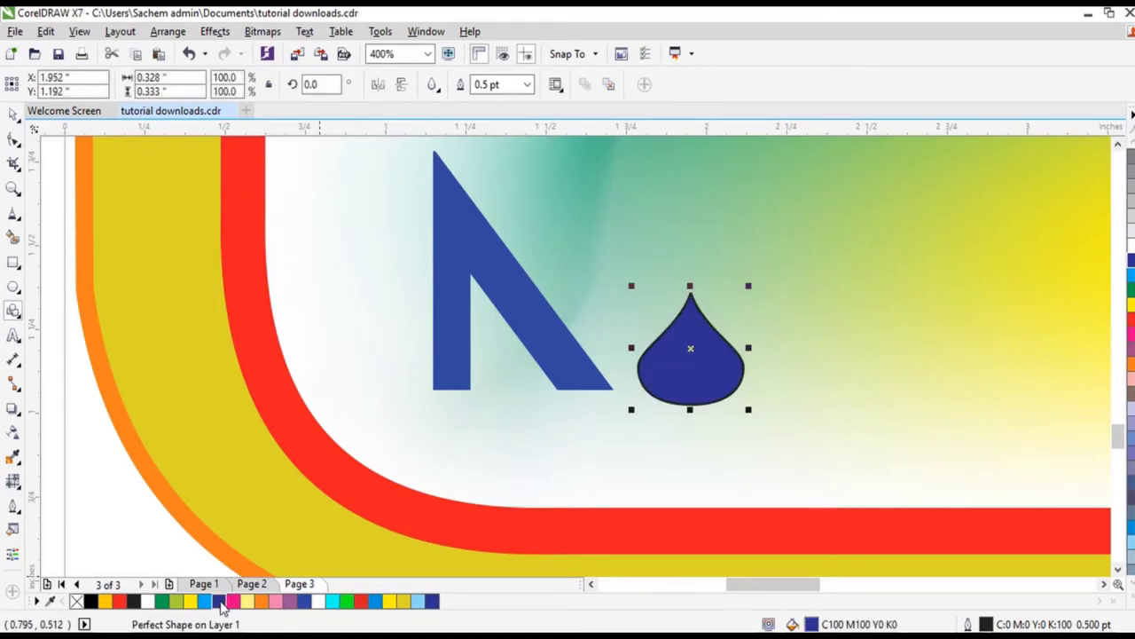
left_click(304, 602)
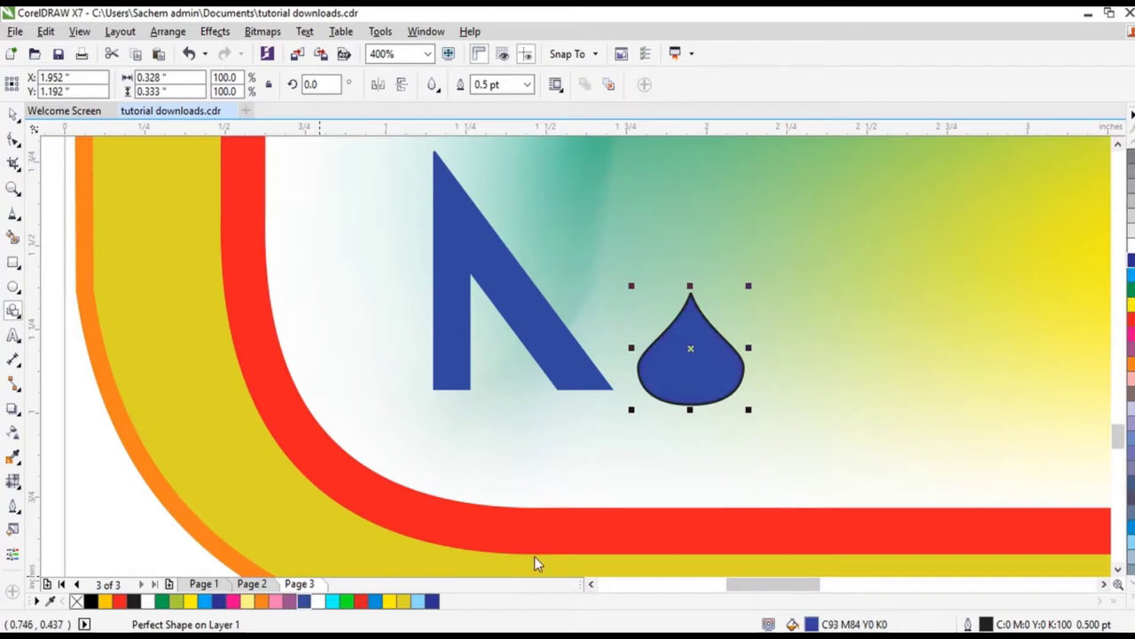
right_click(305, 603)
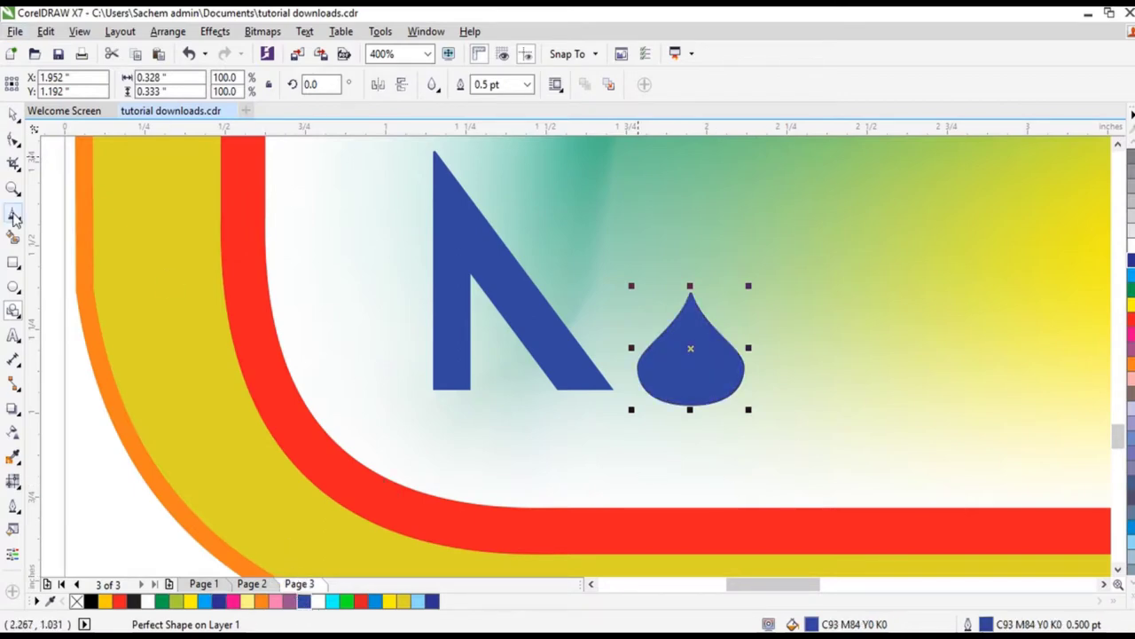
Step: Skew the teardrop slightly to the right and rotate it about 167 degrees so its tip points down
left_click(14, 117)
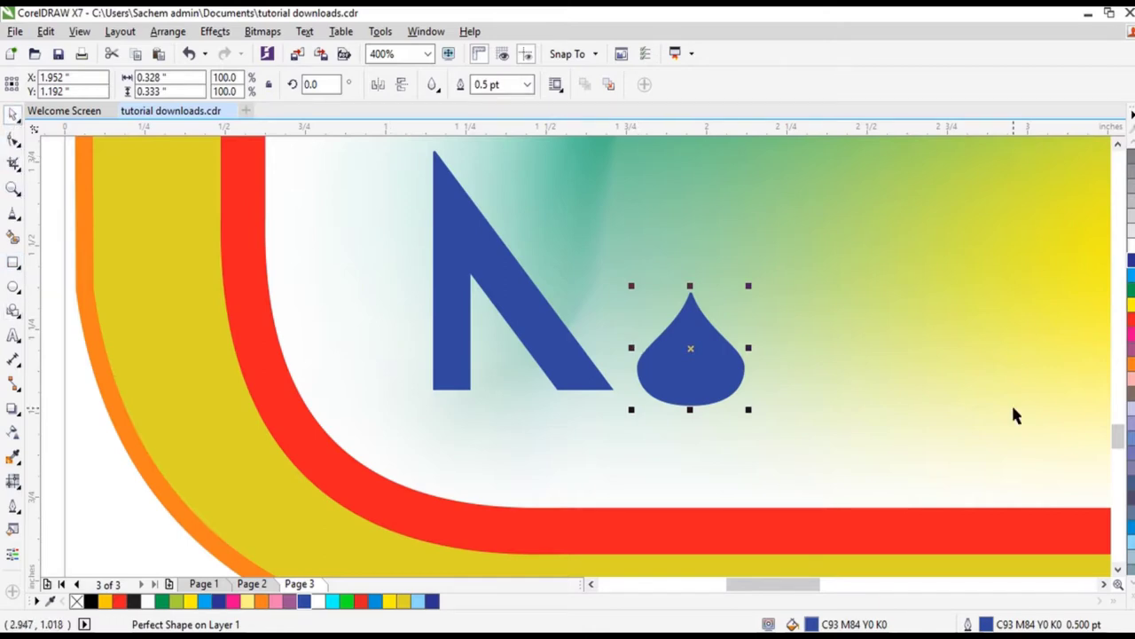
left_click(693, 324)
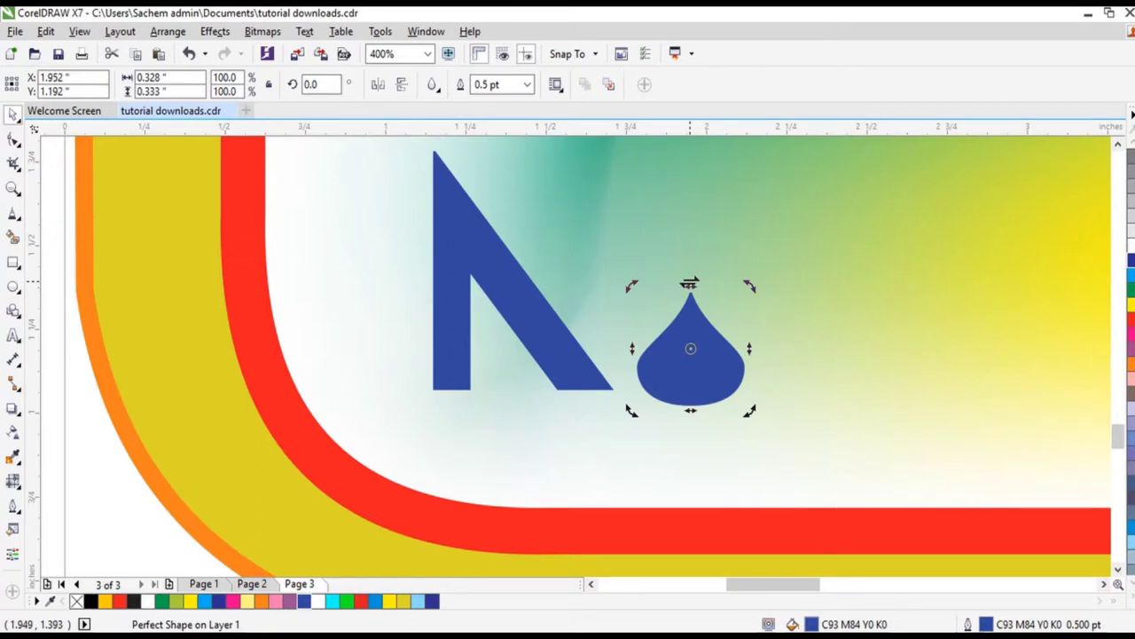
mouse_move(690, 282)
left_mouse_down()
mouse_move(630, 283)
mouse_move(623, 298)
mouse_move(665, 272)
mouse_move(706, 271)
left_mouse_up()
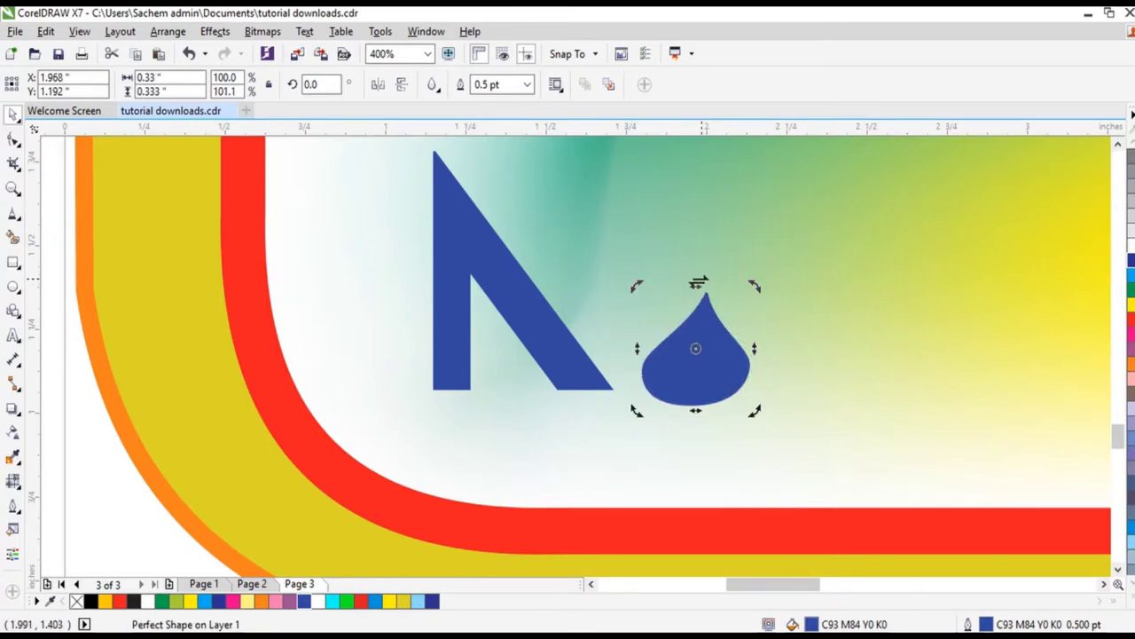
left_click_drag(635, 286, 733, 416)
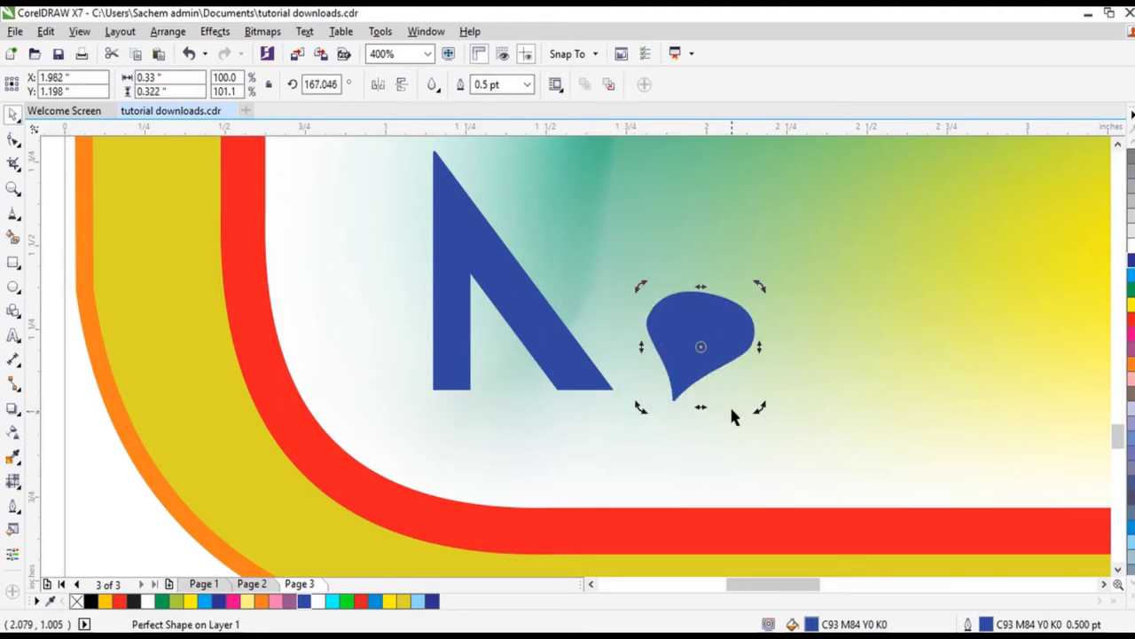
Step: Move the rotated teardrop up against the lower end of the blue shape's diagonal stroke
left_click(557, 552)
left_click(701, 377)
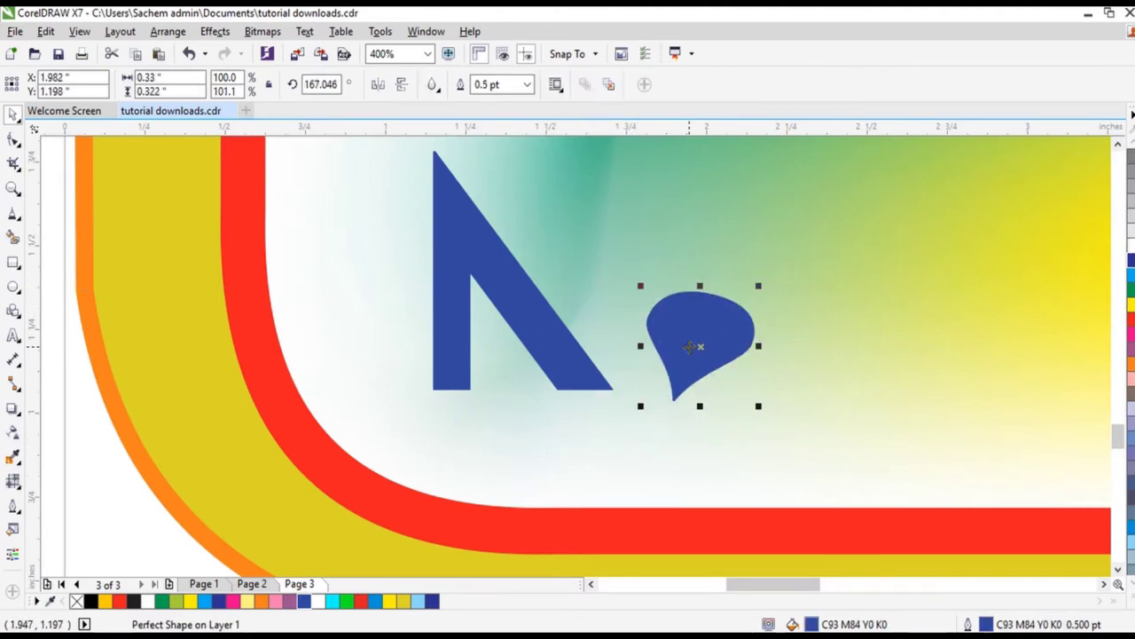
left_click_drag(697, 345, 644, 327)
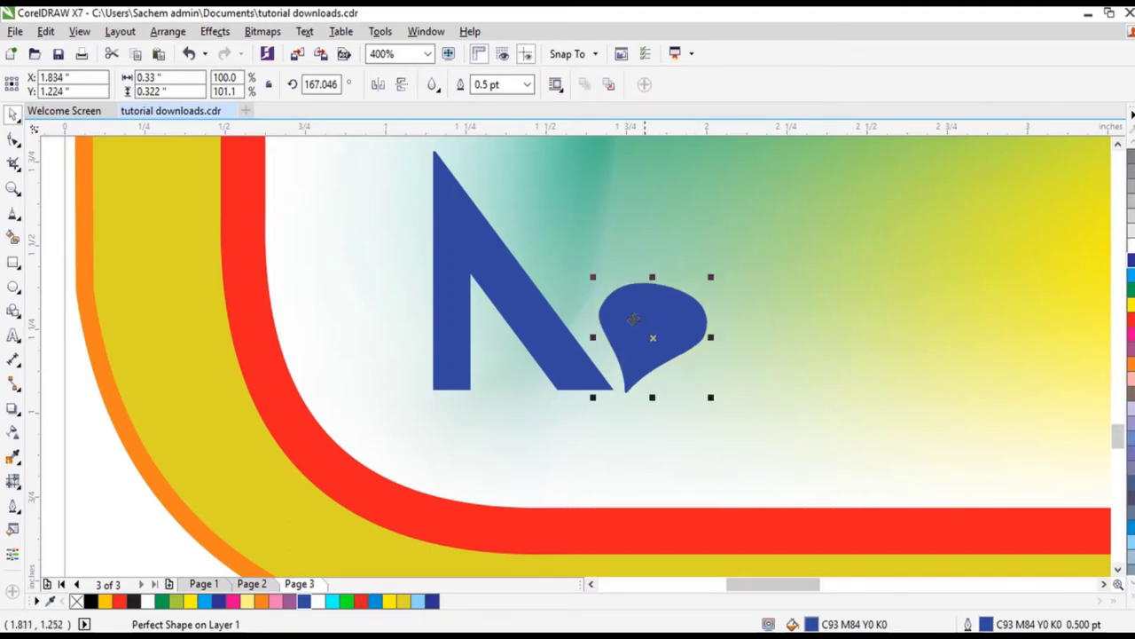
Step: Draw a rectangle about 1.83 by 0.56 inches on the label, to the right of the KEBS mark and below the Rina badge
scroll(612, 318, "down", 4)
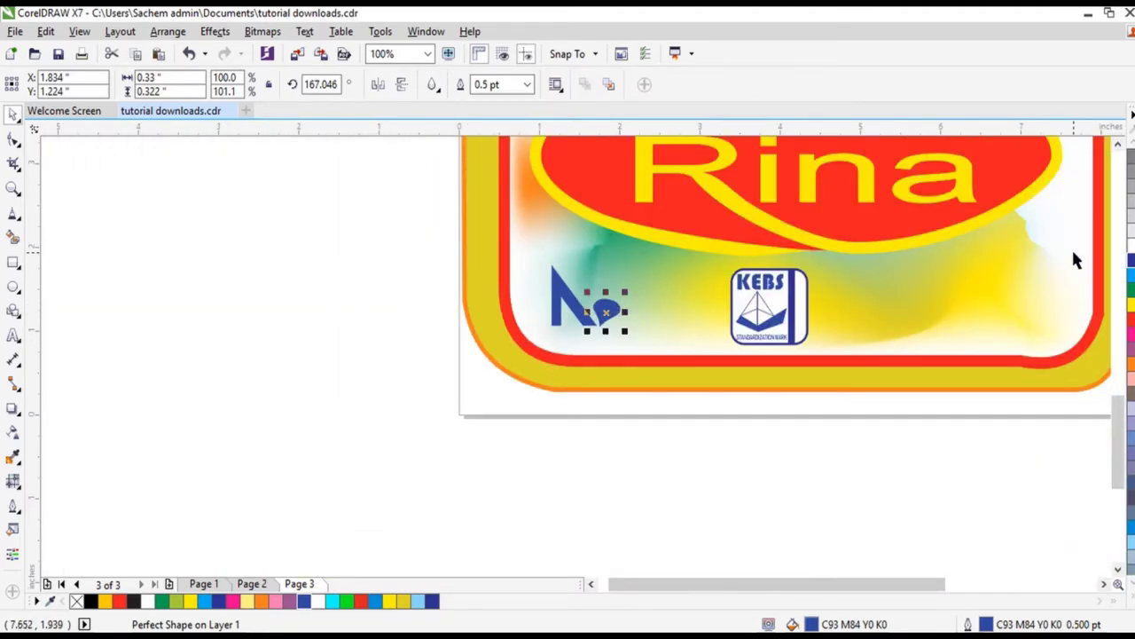
scroll(1075, 259, "up", 4)
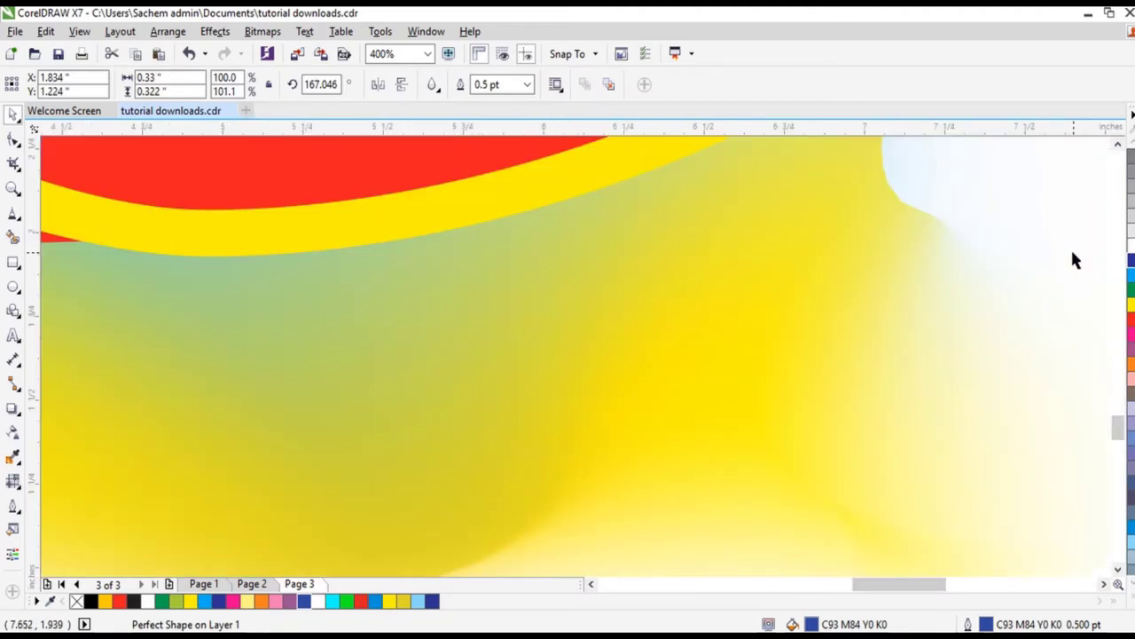
left_click(13, 262)
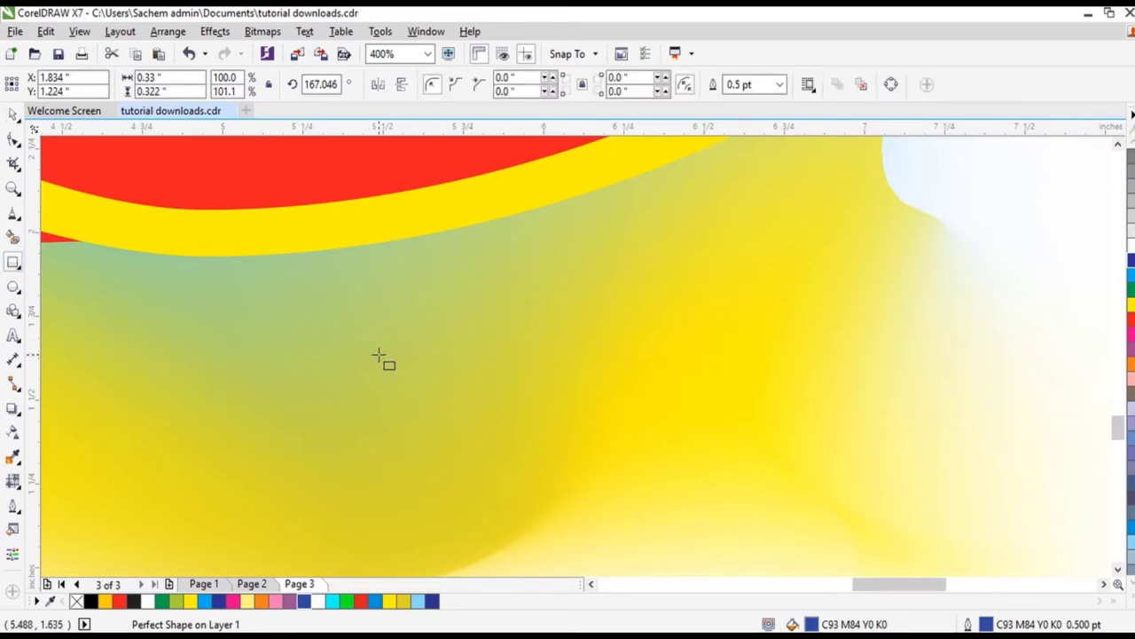
left_click_drag(379, 355, 872, 513)
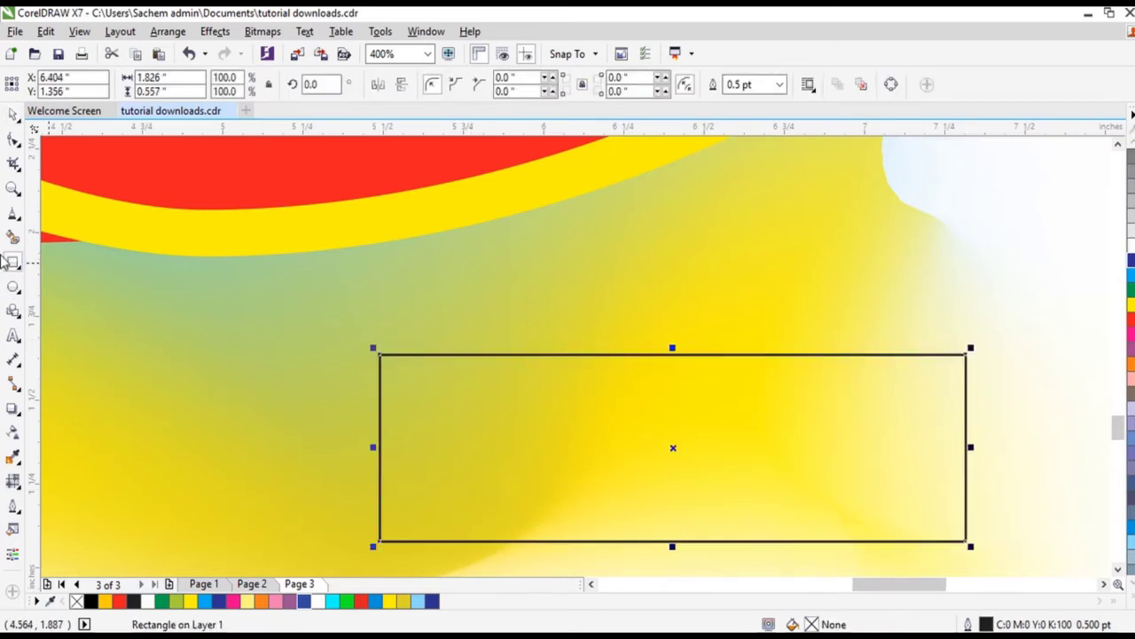
Step: Round the rectangle's corners to a 0.279-inch radius and give it a white fill and a red outline
left_click(13, 140)
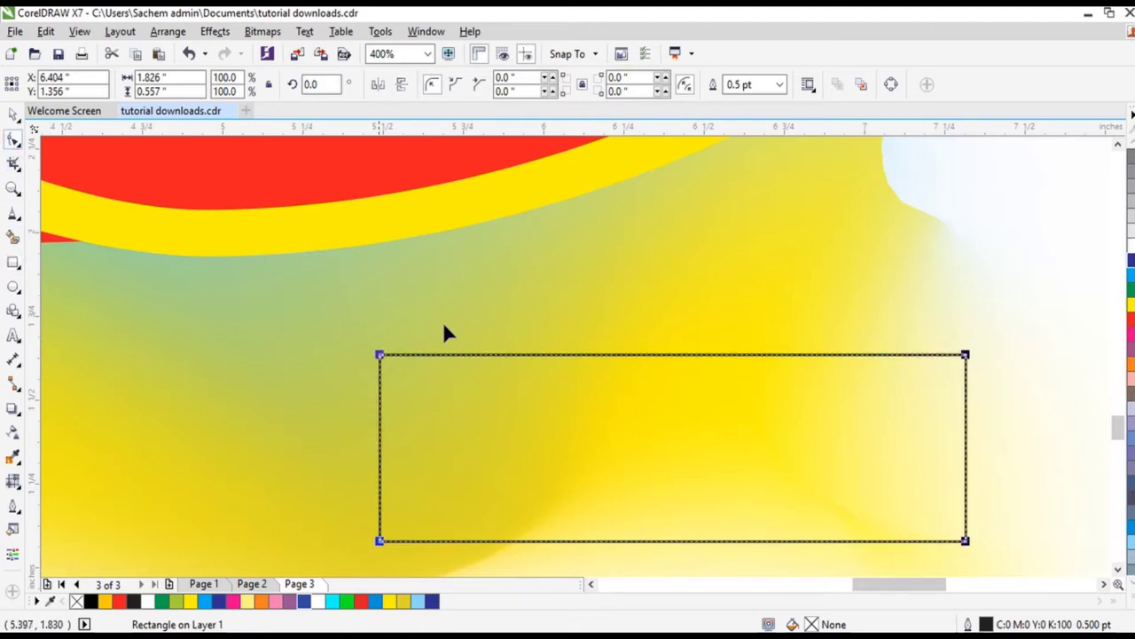
left_click_drag(381, 359, 470, 354)
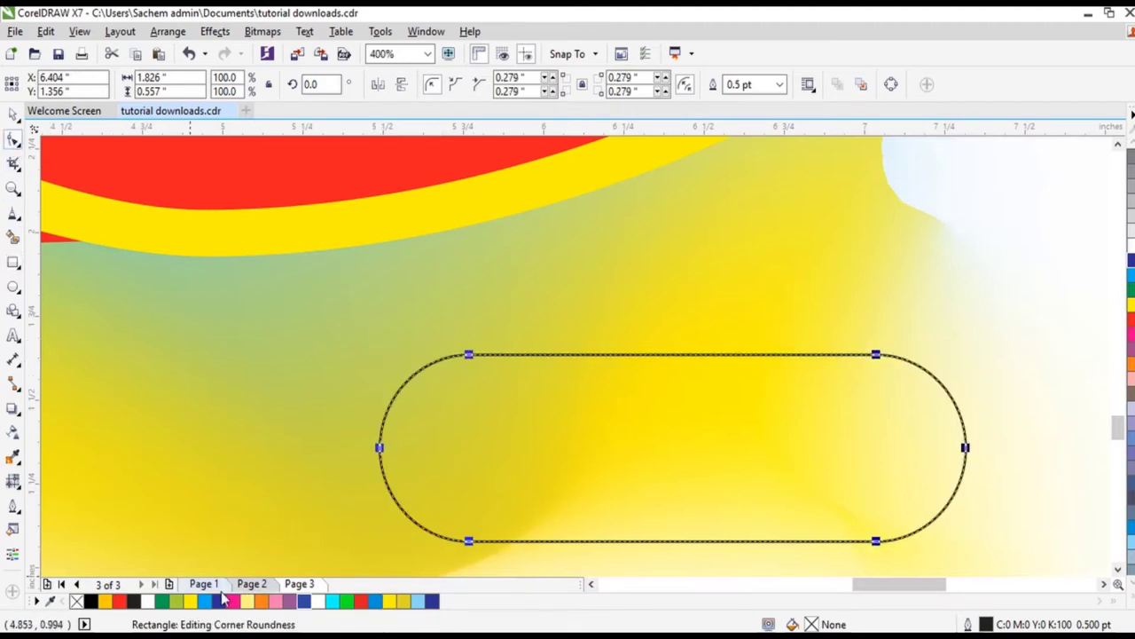
left_click(317, 600)
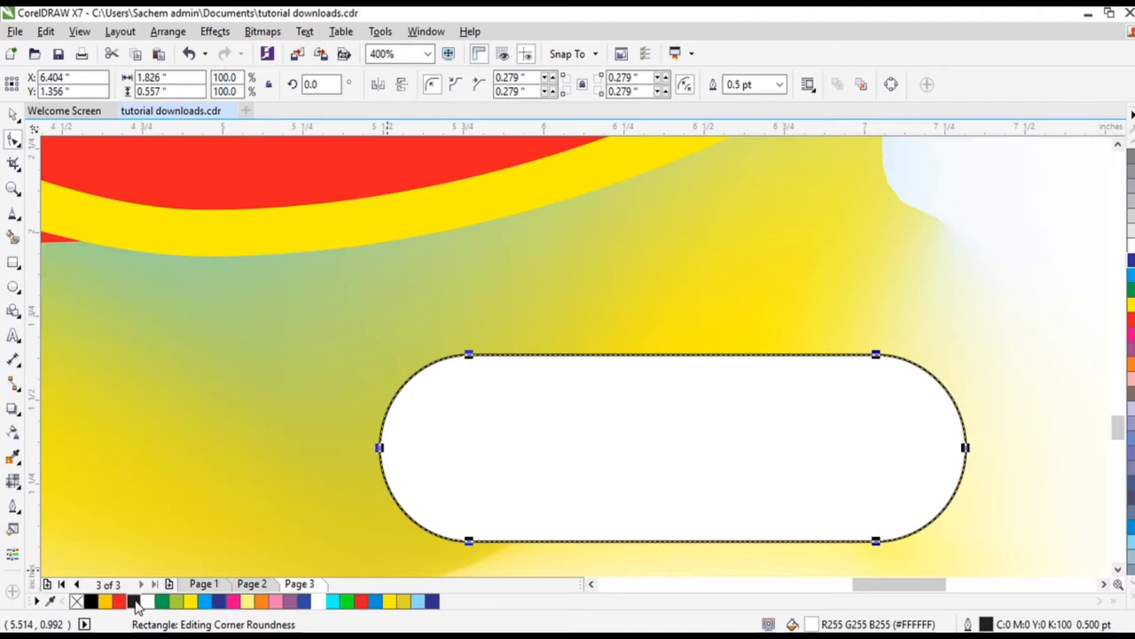
right_click(124, 602)
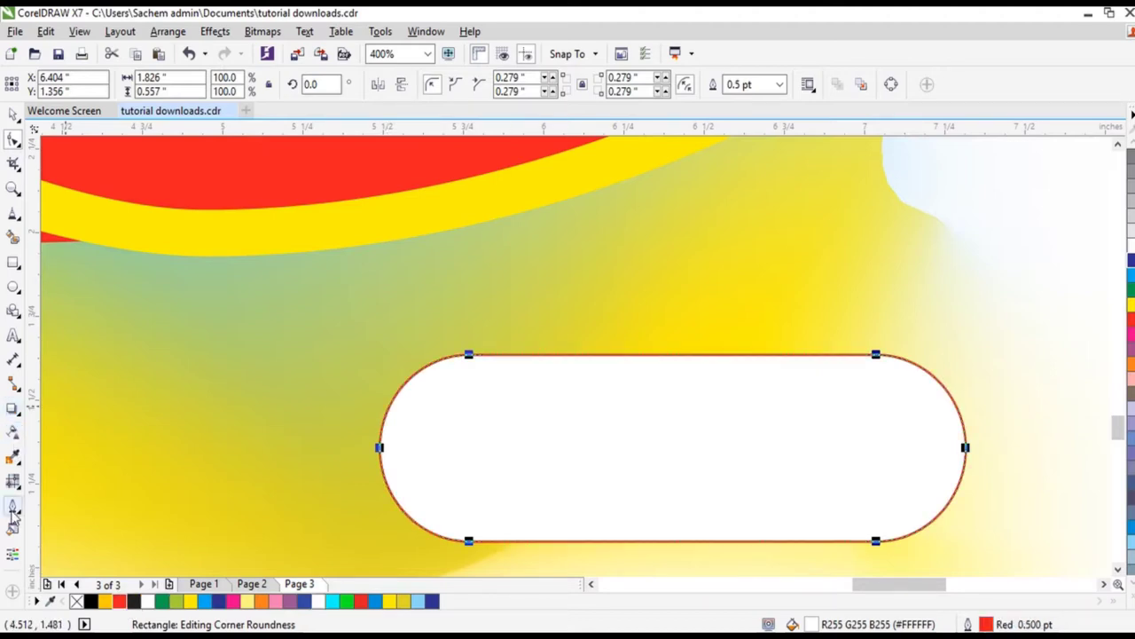
Step: Set the rounded rectangle's outline width to 4 pt
left_click(12, 510)
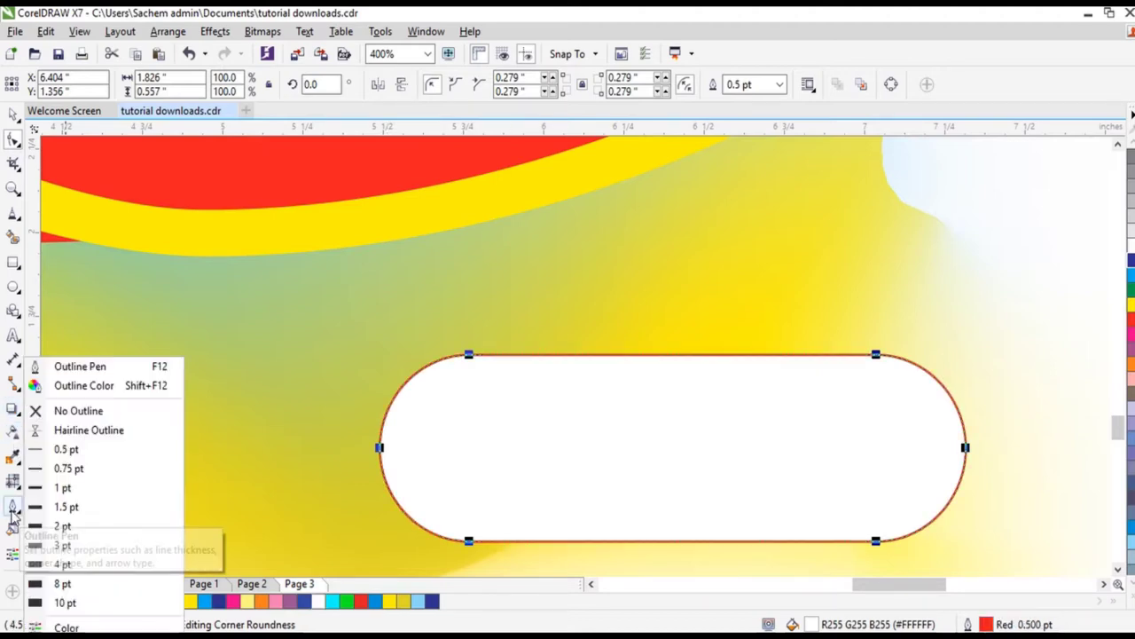
left_click(66, 585)
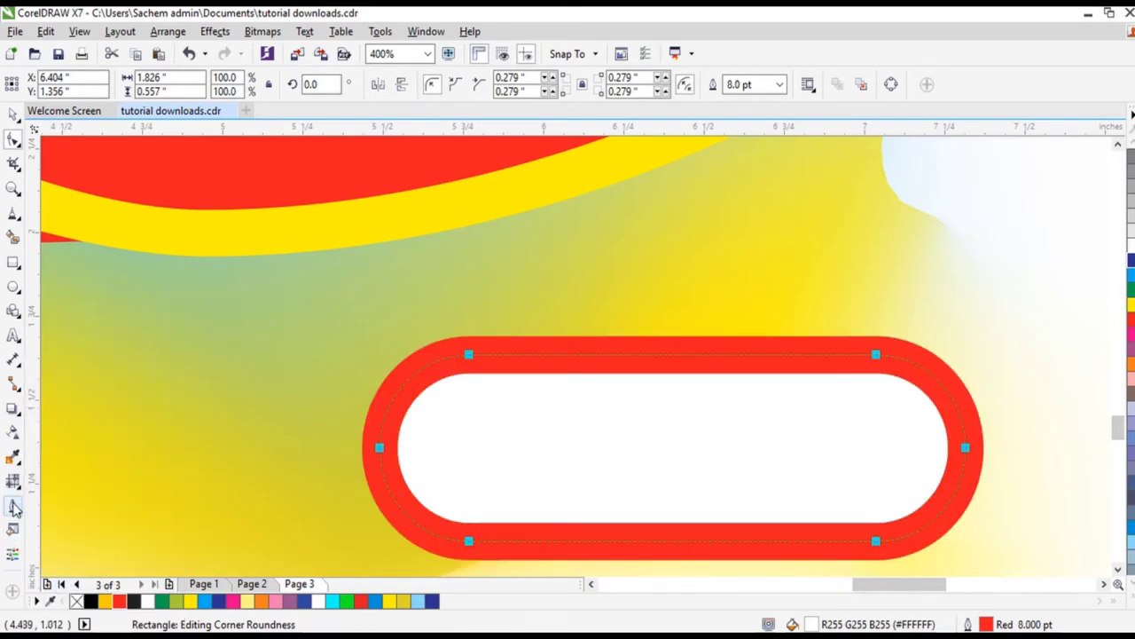
left_click(14, 508)
left_click(62, 564)
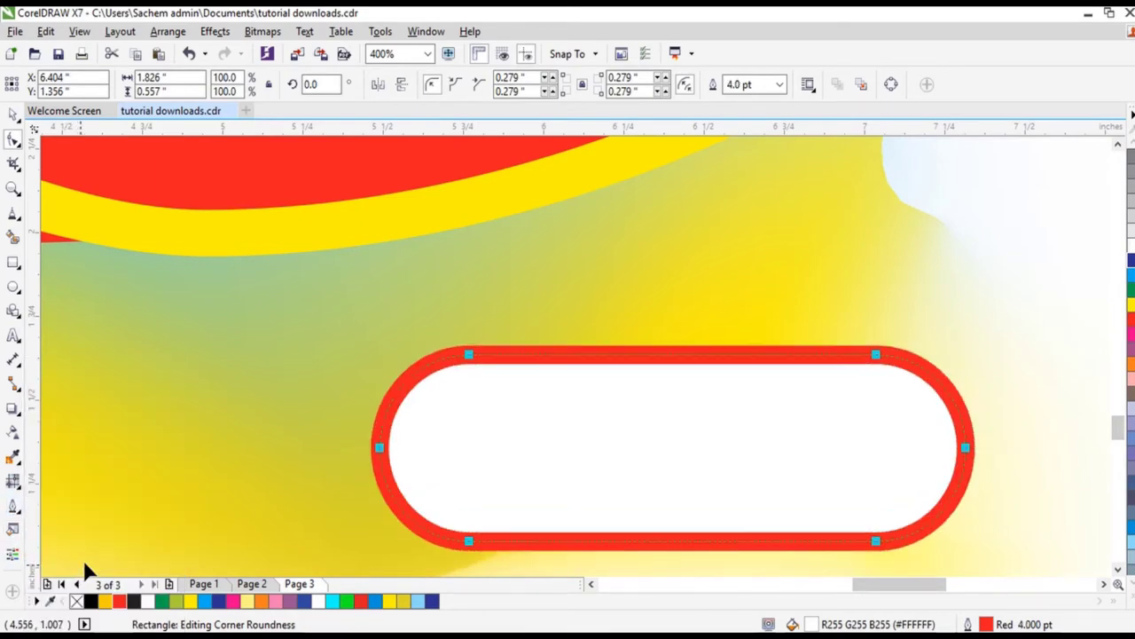
Step: Add the text "3 Litres" in 24 pt Arial and move it to mid-height inside the rounded rectangle
left_click(13, 337)
left_click(478, 446)
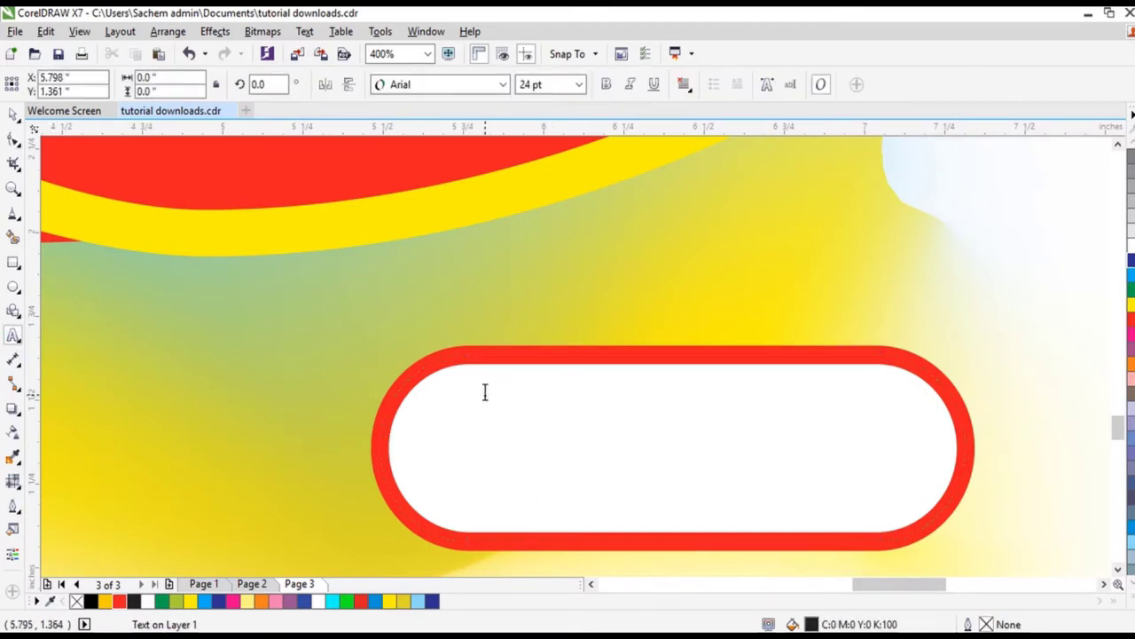
type("3 L")
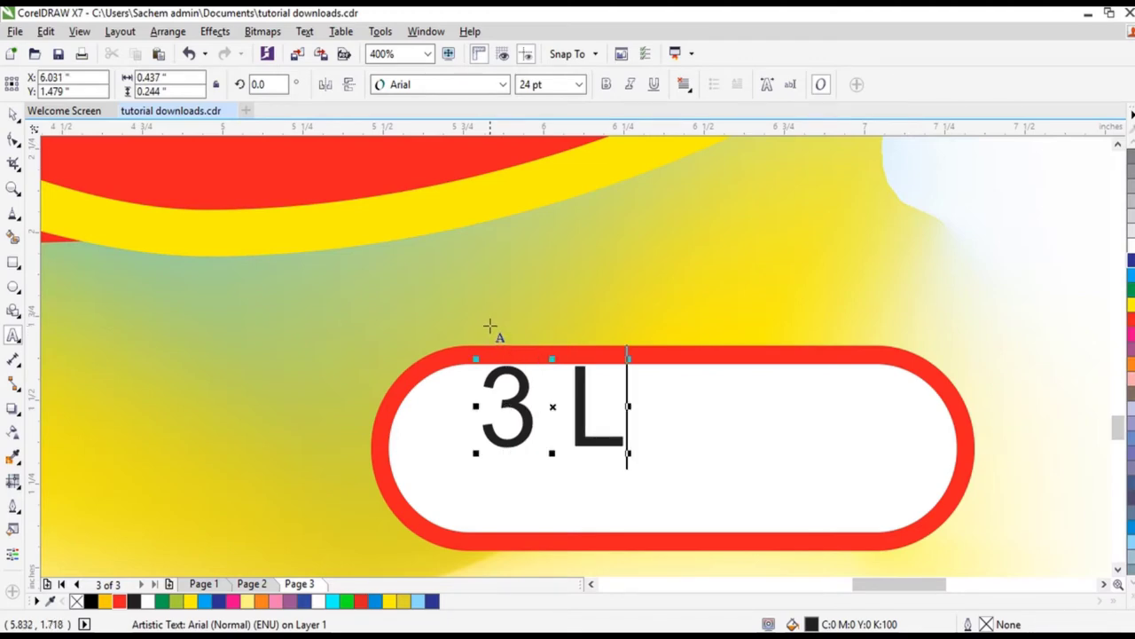
type("itres")
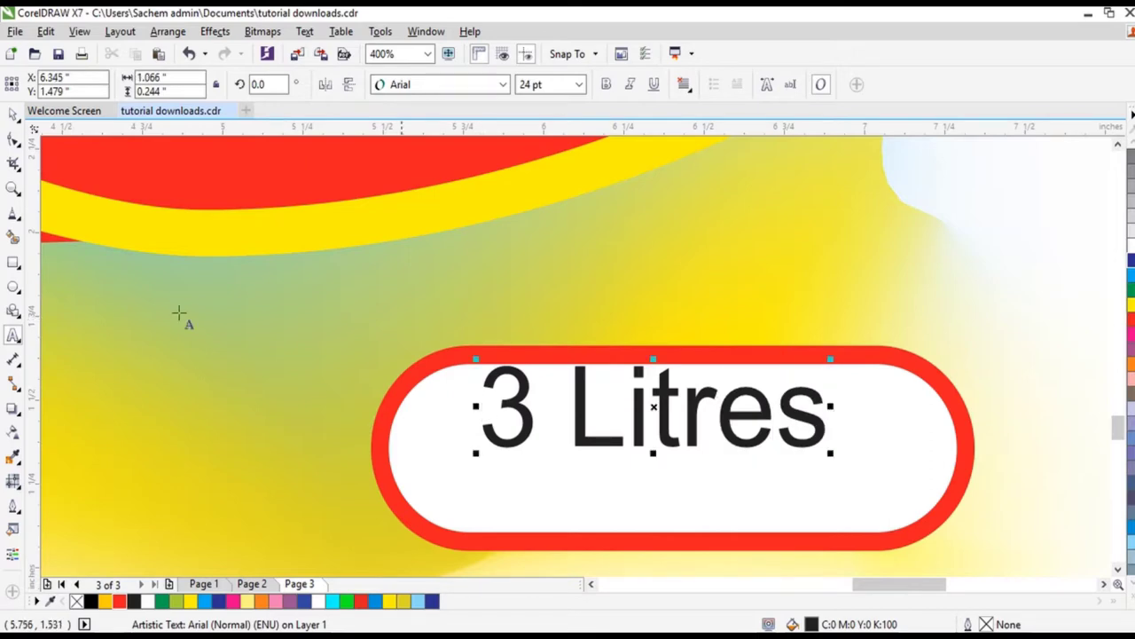
left_click(13, 114)
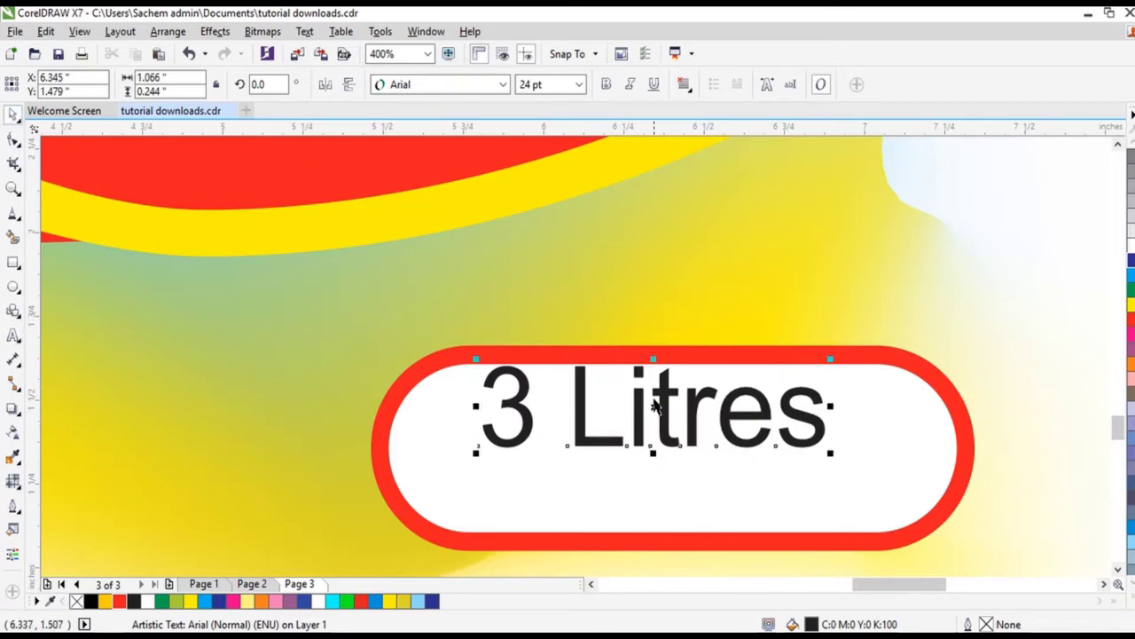
left_click_drag(654, 407, 625, 452)
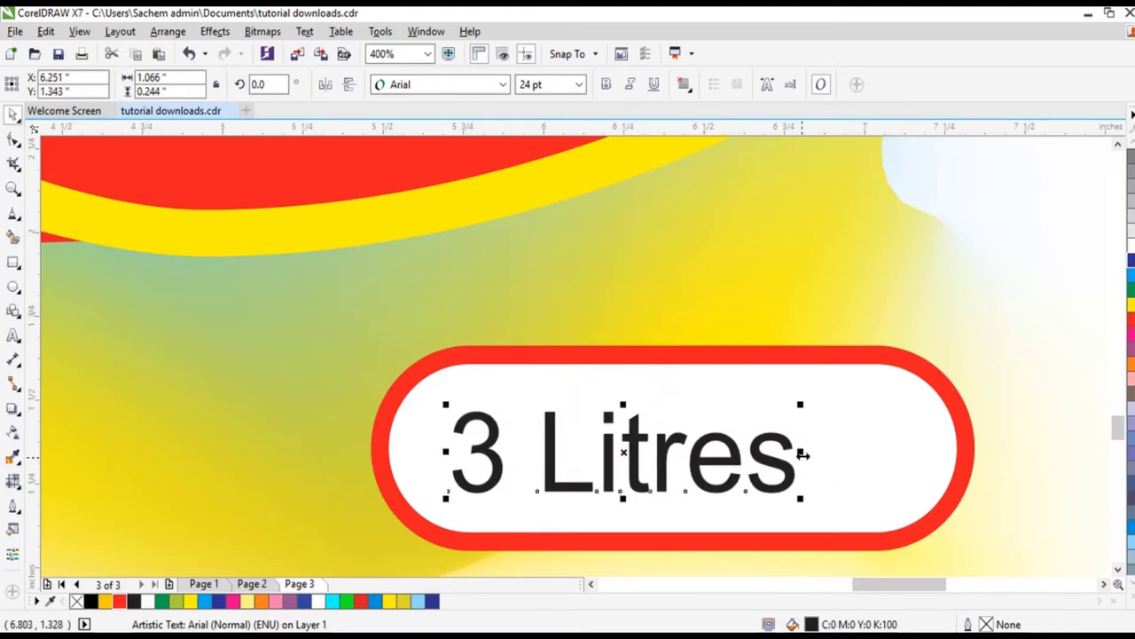
Step: Stretch the "3 Litres" text to about 1.38 inches wide and fill it with red
left_click_drag(803, 454, 903, 454)
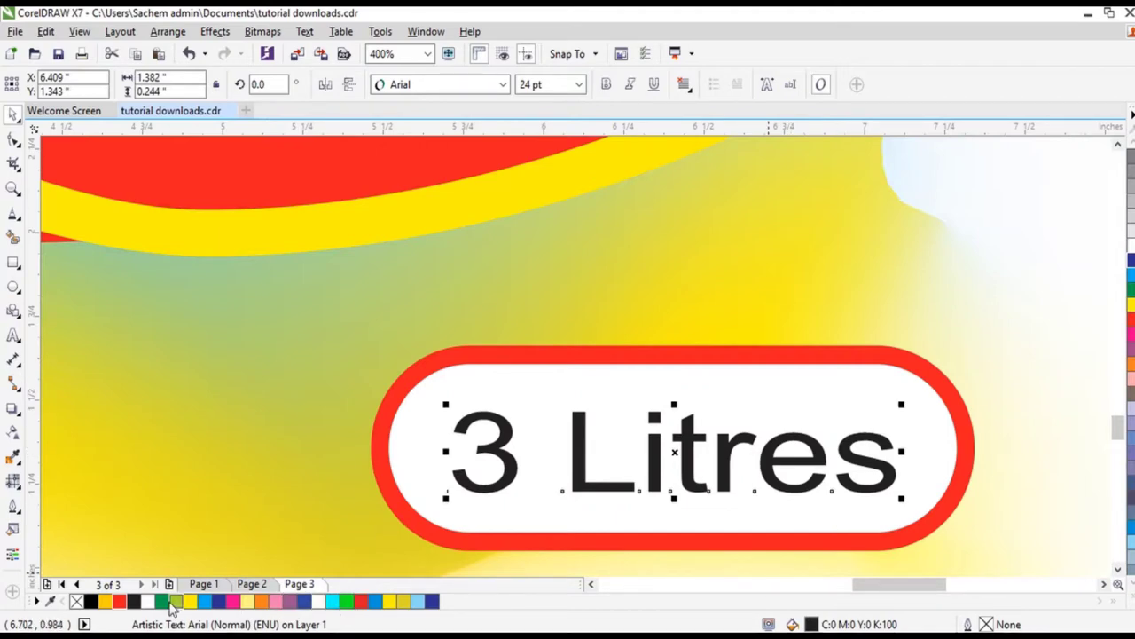
left_click(235, 602)
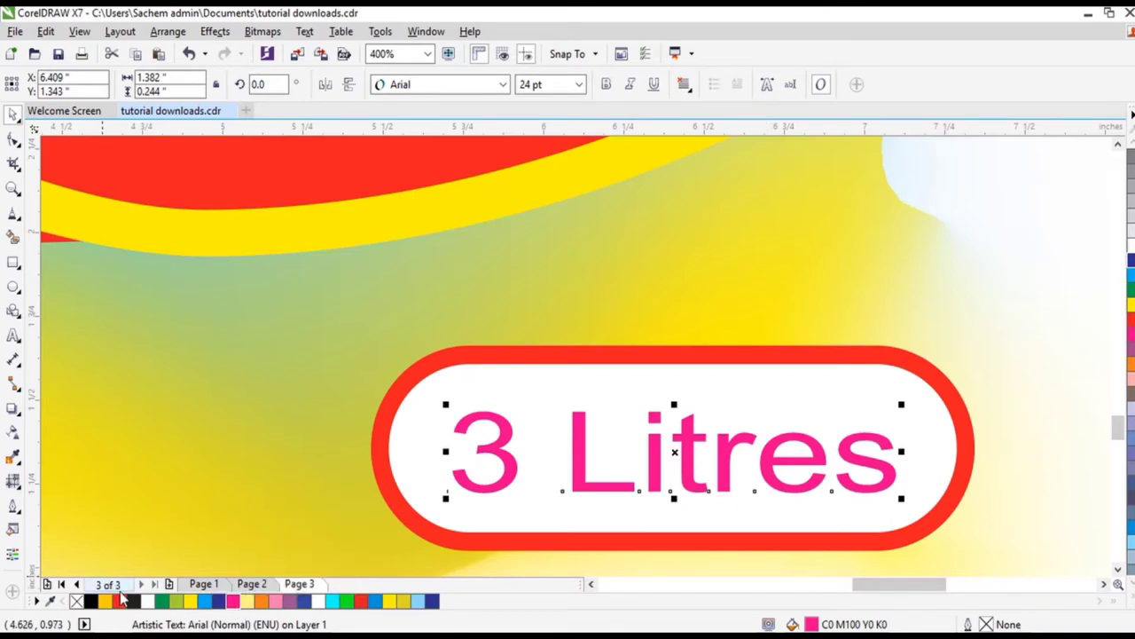
left_click(120, 603)
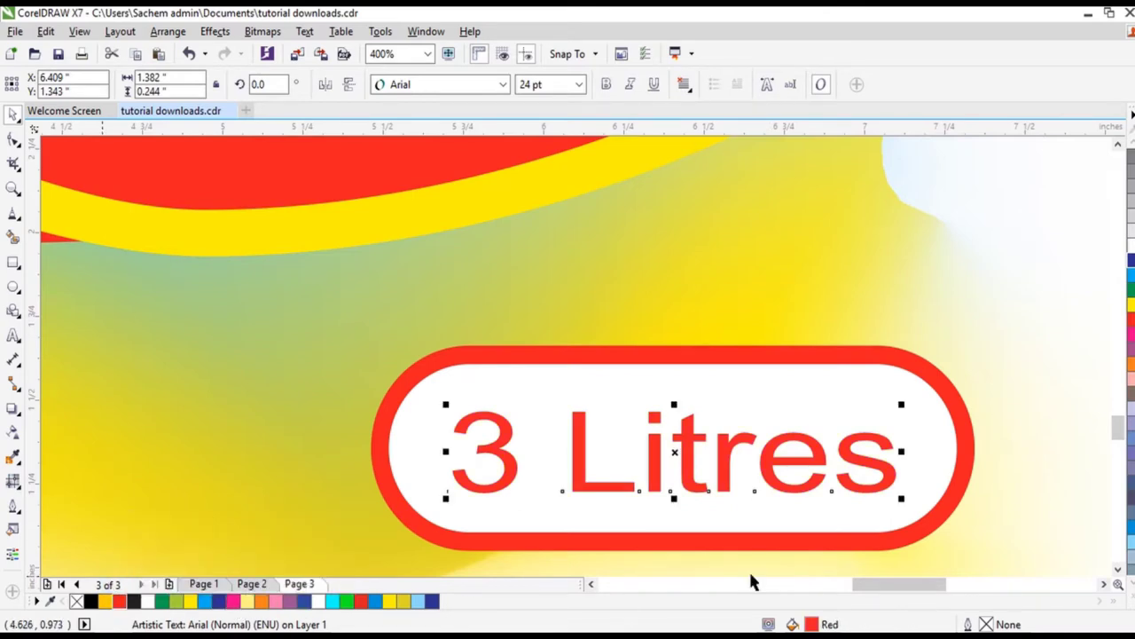
Step: Draw a circle about 0.21 inches wide above the Rina badge's right end, with a white fill and red outline
scroll(781, 513, "down", 1)
scroll(781, 513, "down", 2)
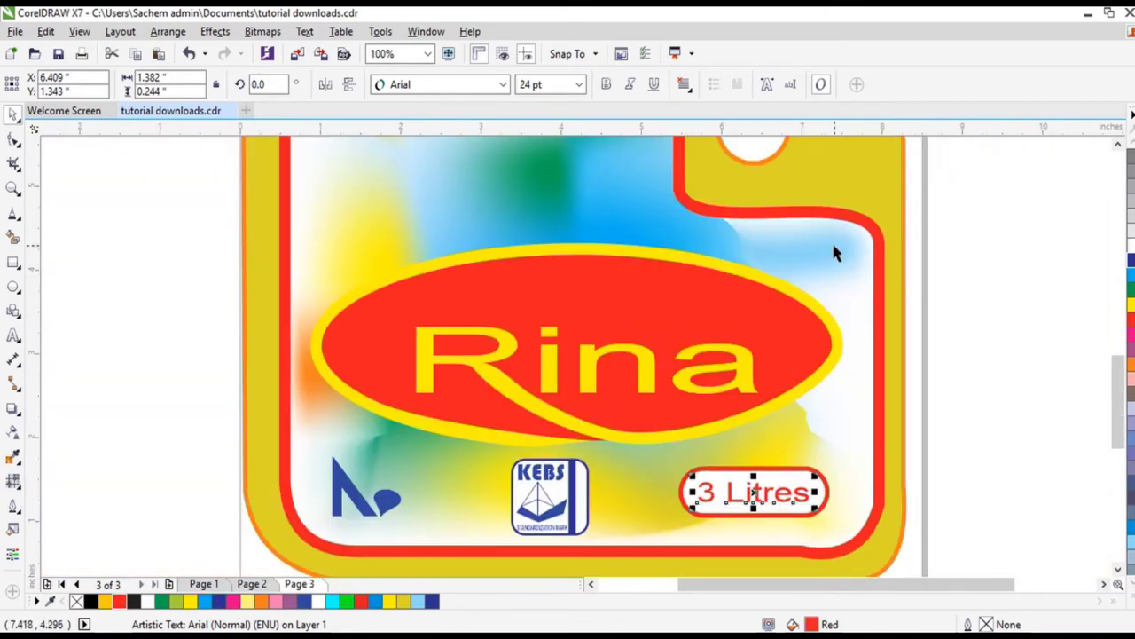
scroll(834, 253, "up", 1)
scroll(903, 272, "up", 2)
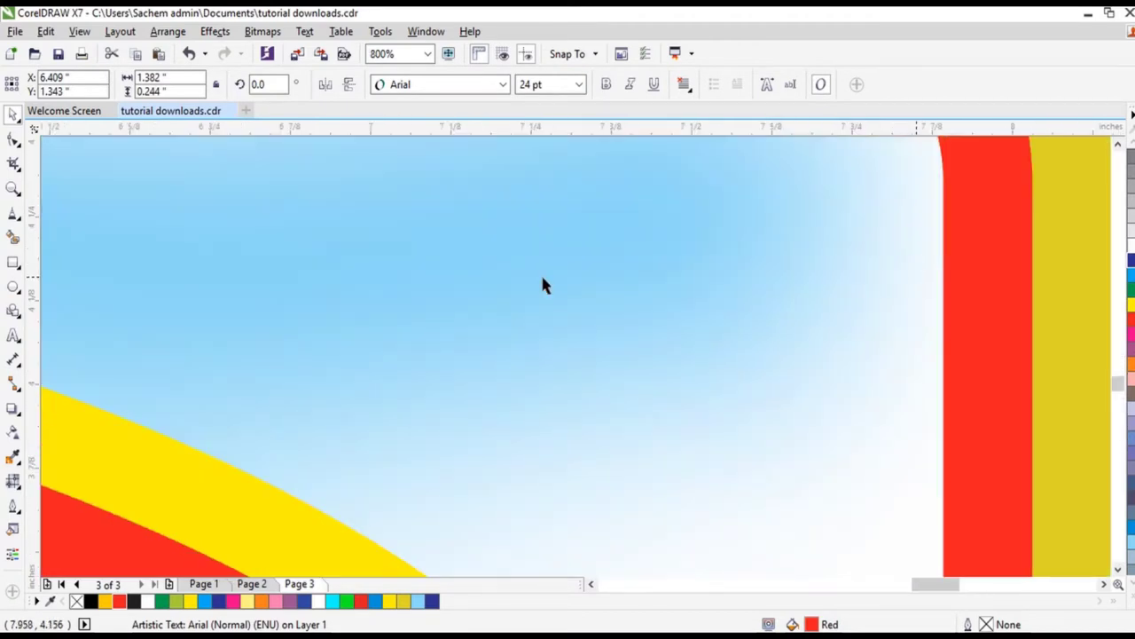
left_click(13, 288)
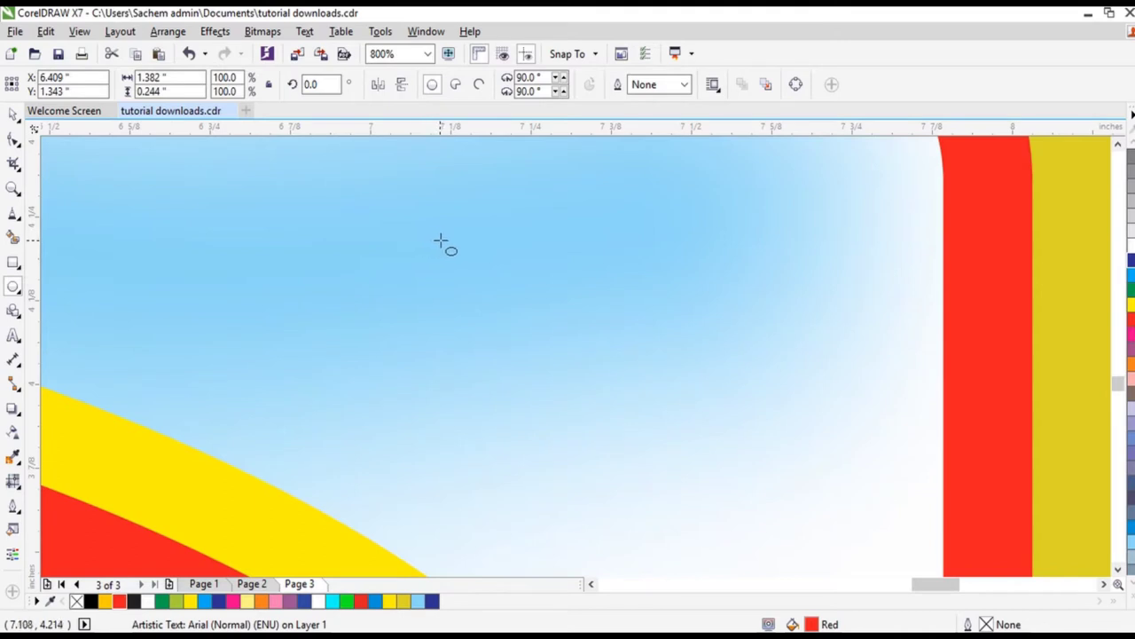
mouse_move(476, 246)
left_mouse_down()
mouse_move(573, 305)
mouse_move(610, 343)
left_mouse_up()
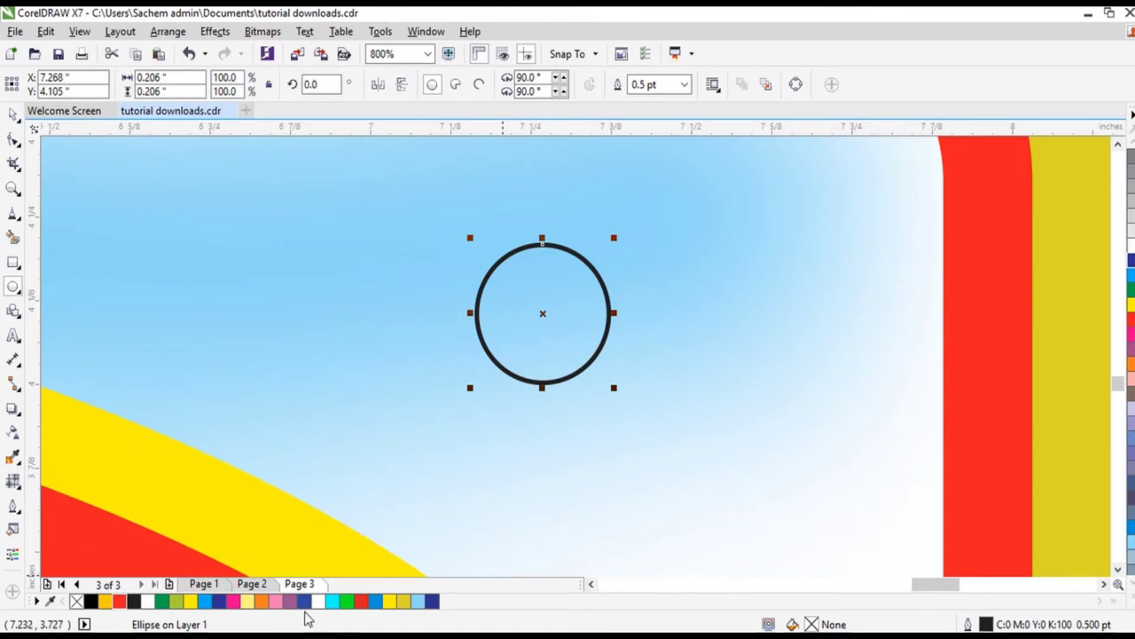
left_click(320, 601)
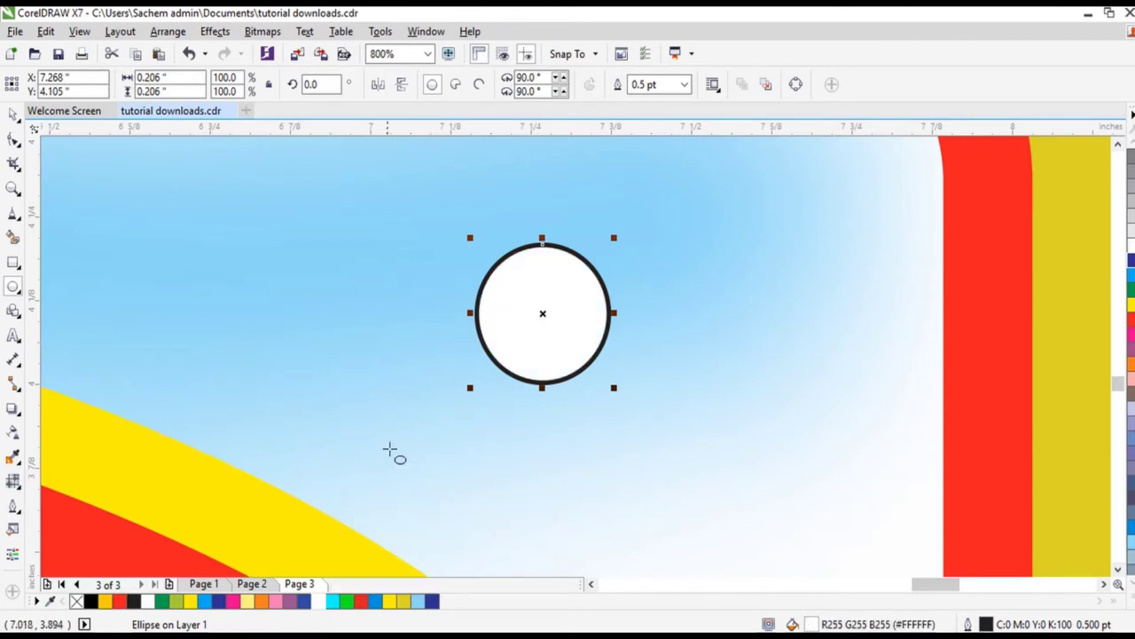
right_click(235, 602)
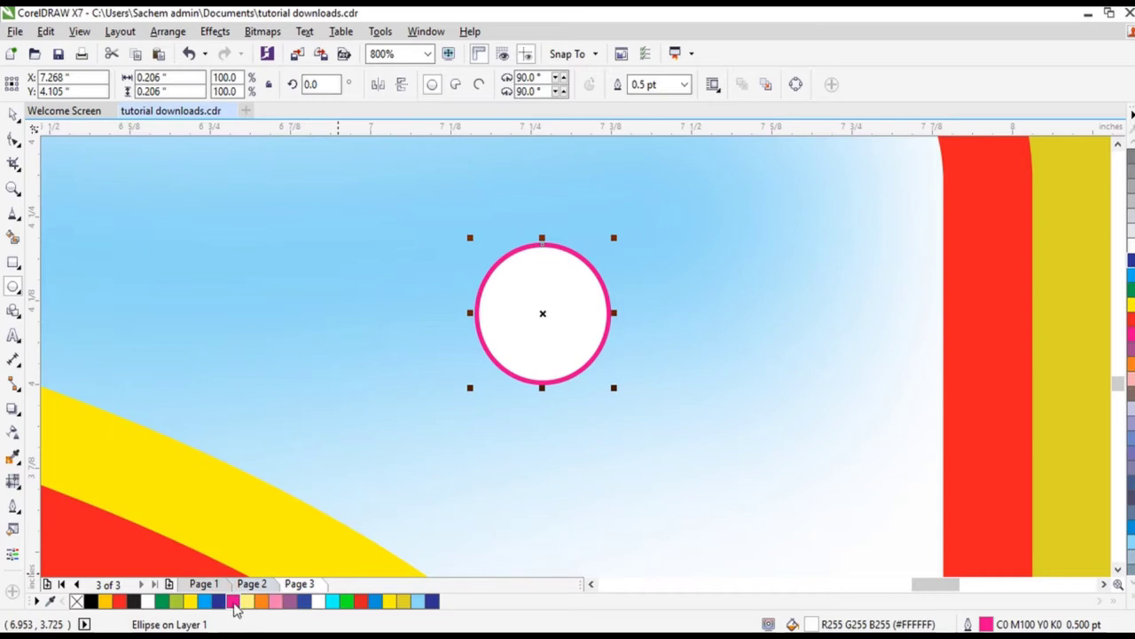
right_click(121, 601)
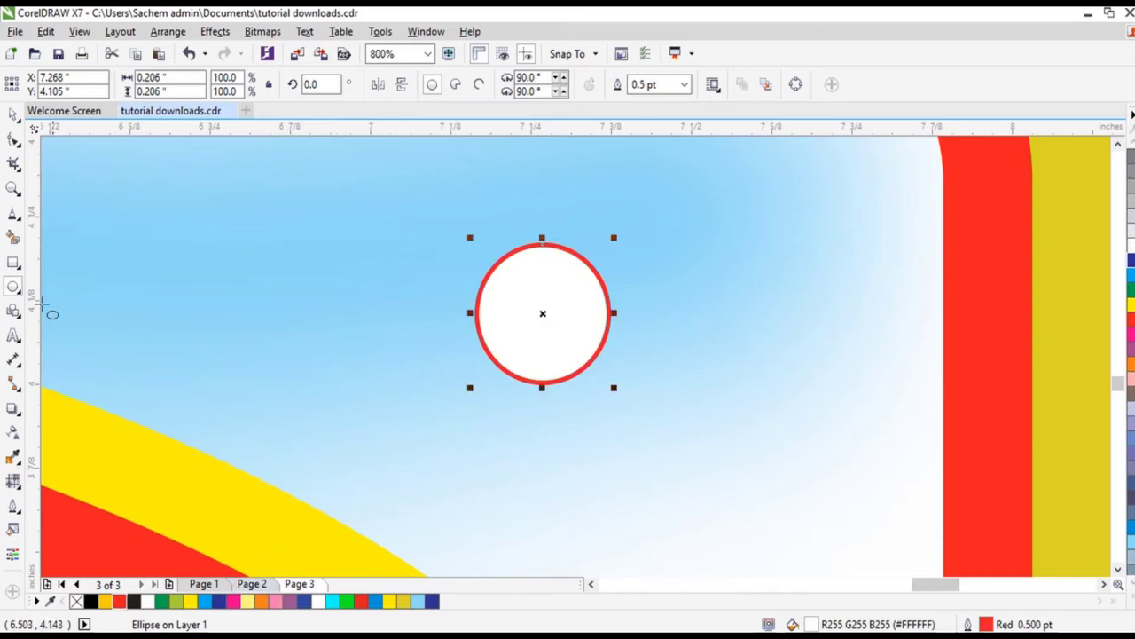
Step: Start adding text for the small white circle with the Text tool
left_click(13, 337)
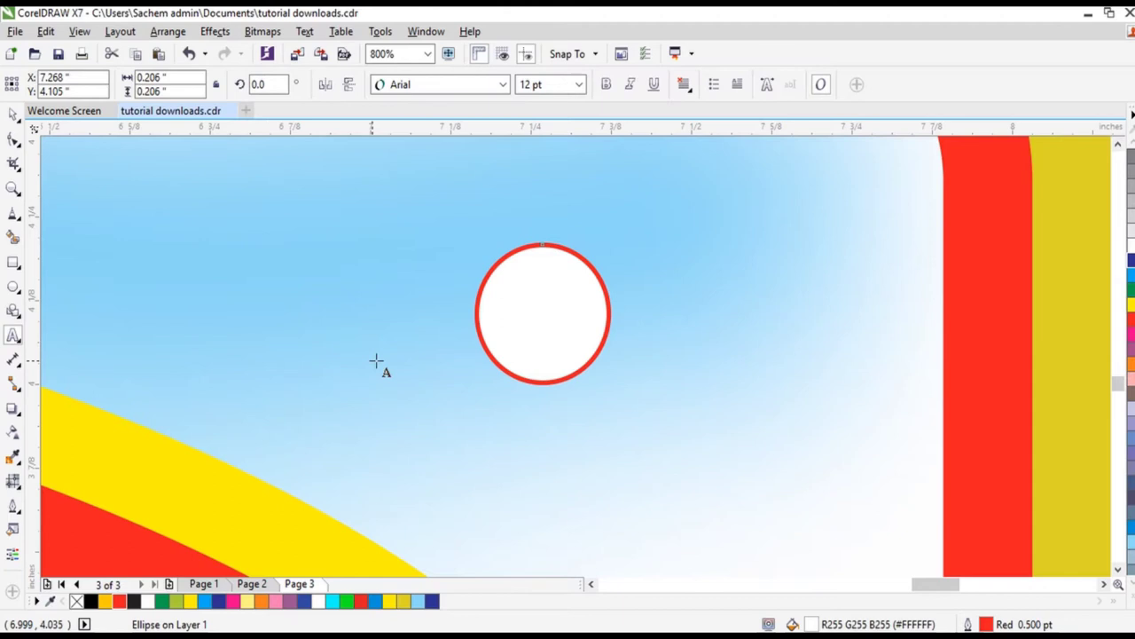
Step: Add a capital R as 24 pt Arial artistic text over the red-outlined white circle
left_click(460, 362)
type("r")
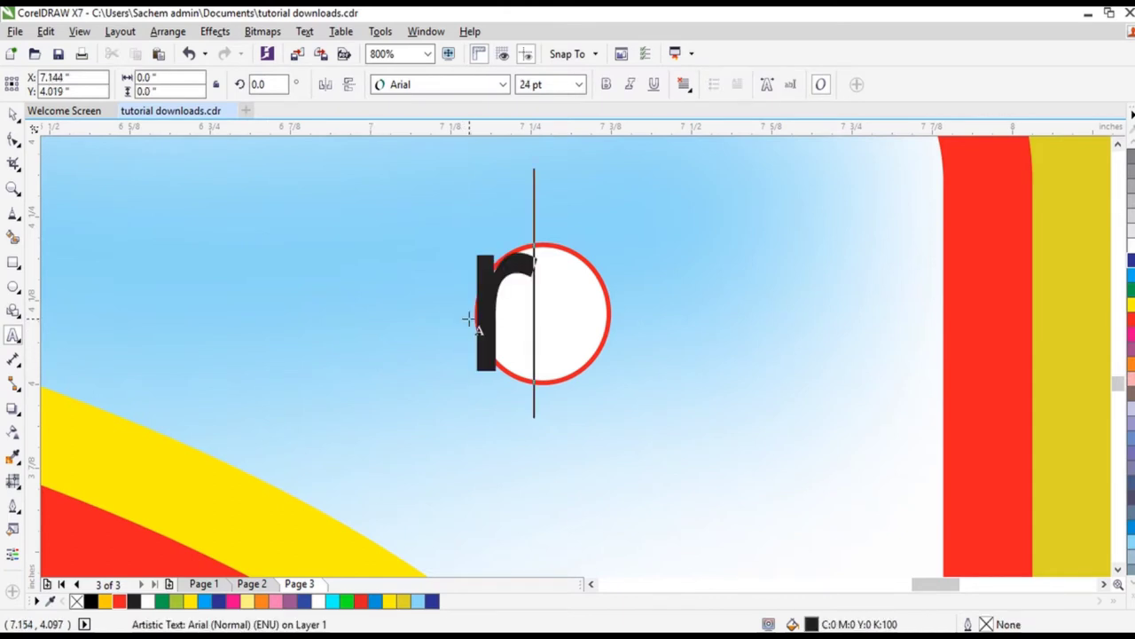
key("BackSpace")
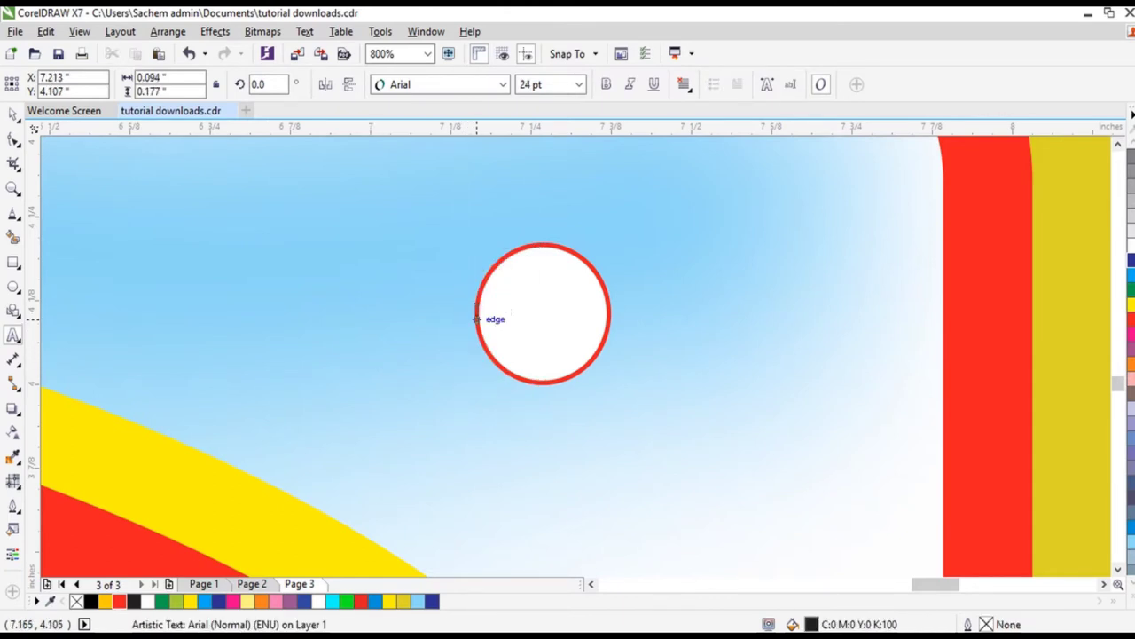
type("R")
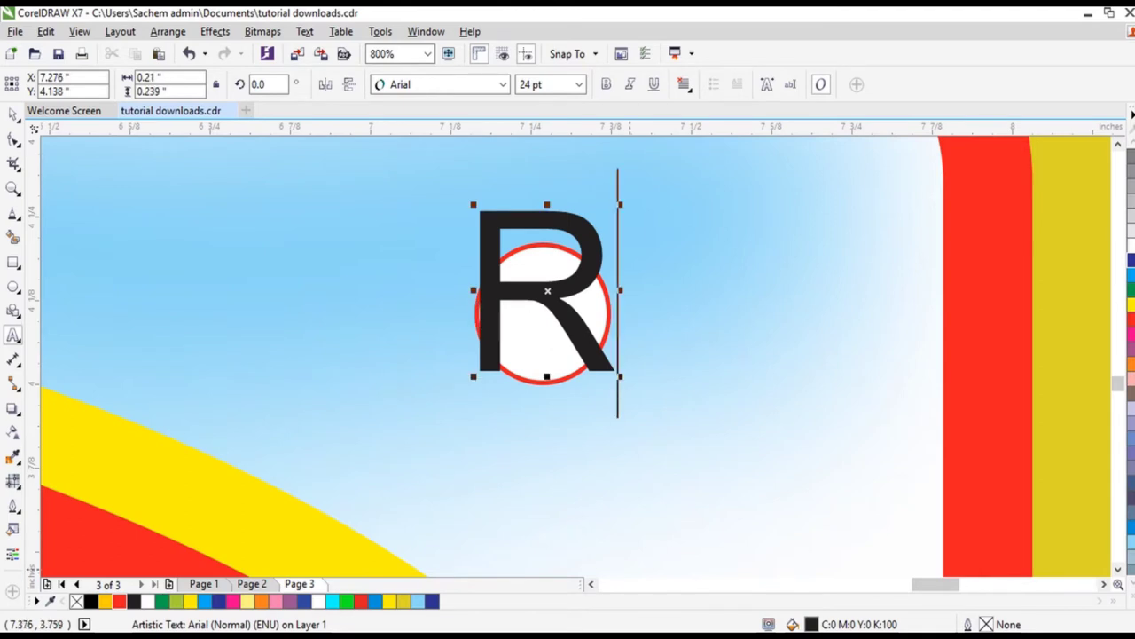
left_click(13, 114)
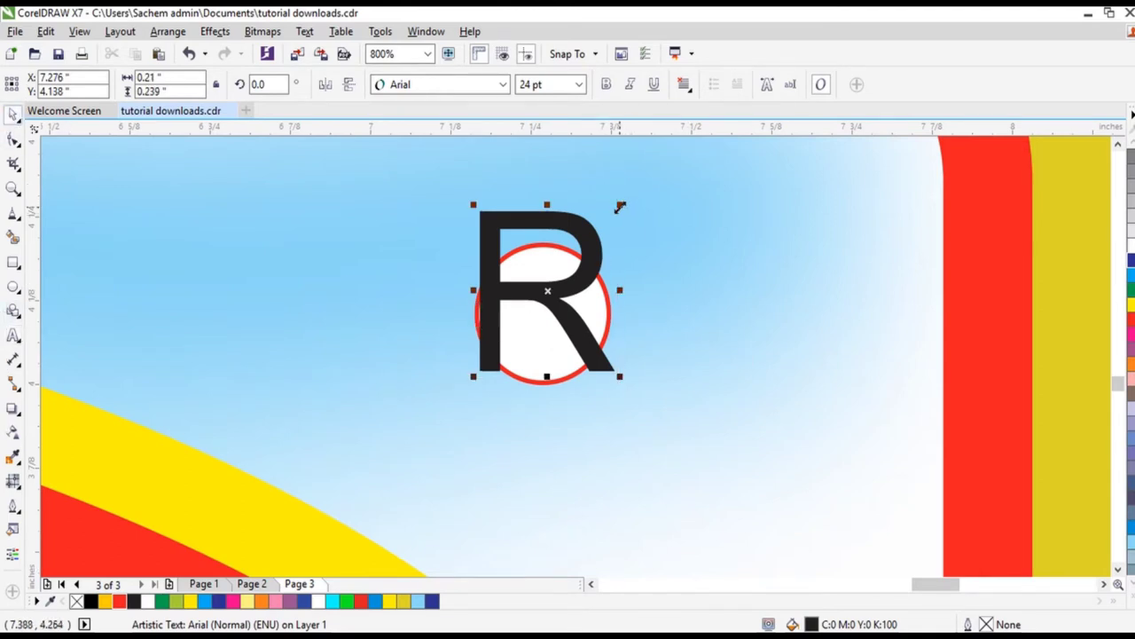
Step: Scale the letter R down to about 12.4 pt and centre it inside the red-outlined circle
left_click_drag(620, 206, 557, 282)
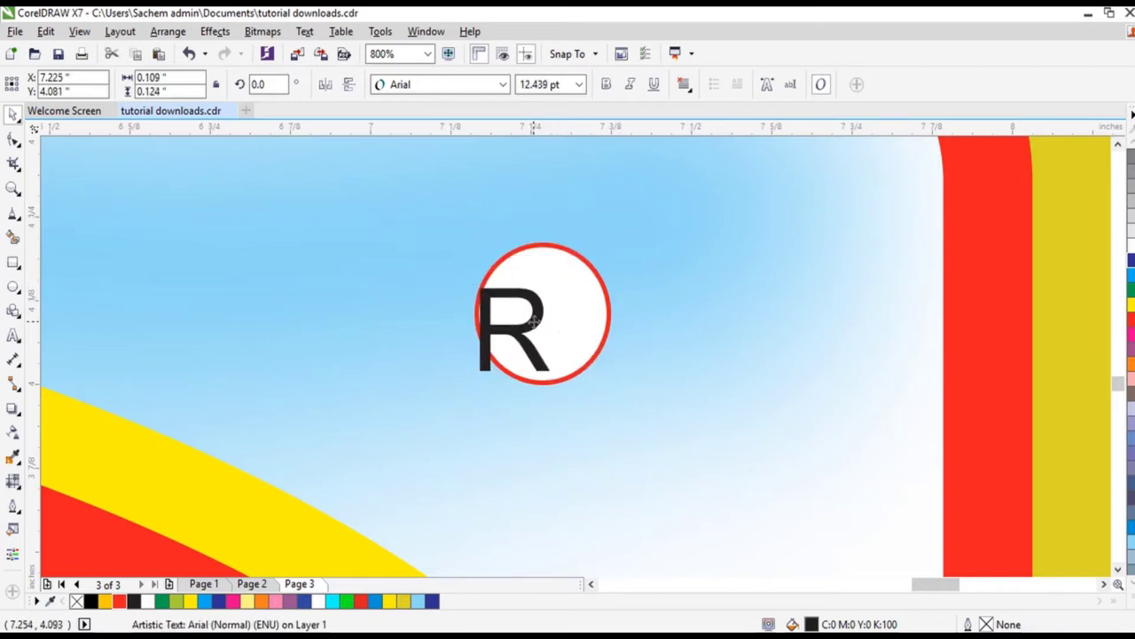
left_click_drag(534, 322, 561, 305)
key("F10")
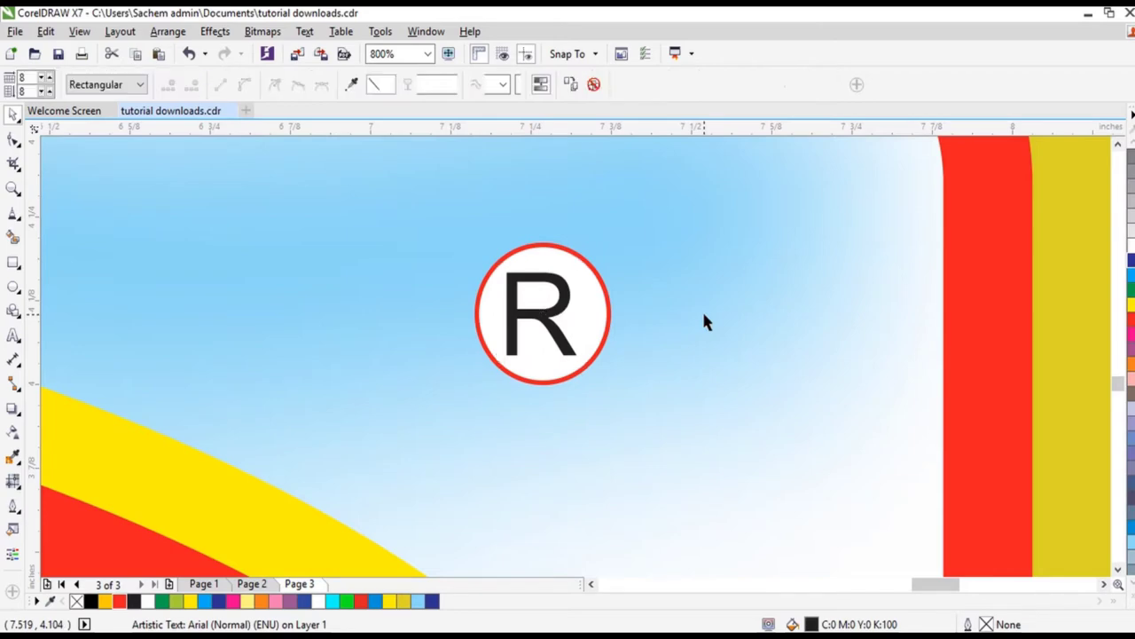
left_click(695, 313)
scroll(694, 312, "down", 2)
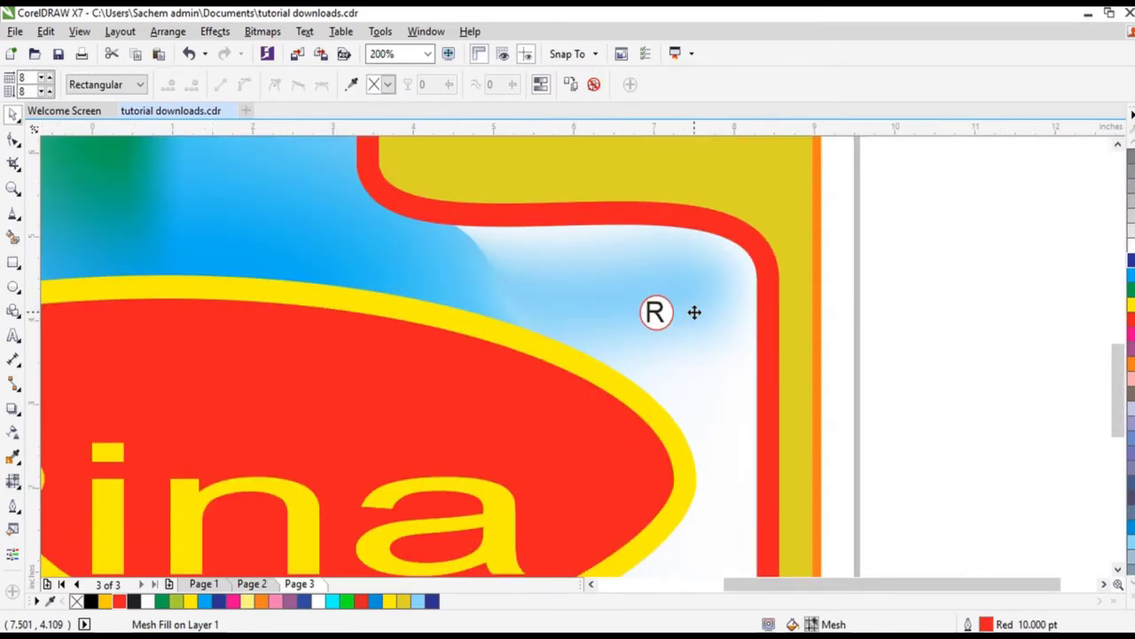
scroll(695, 312, "down", 2)
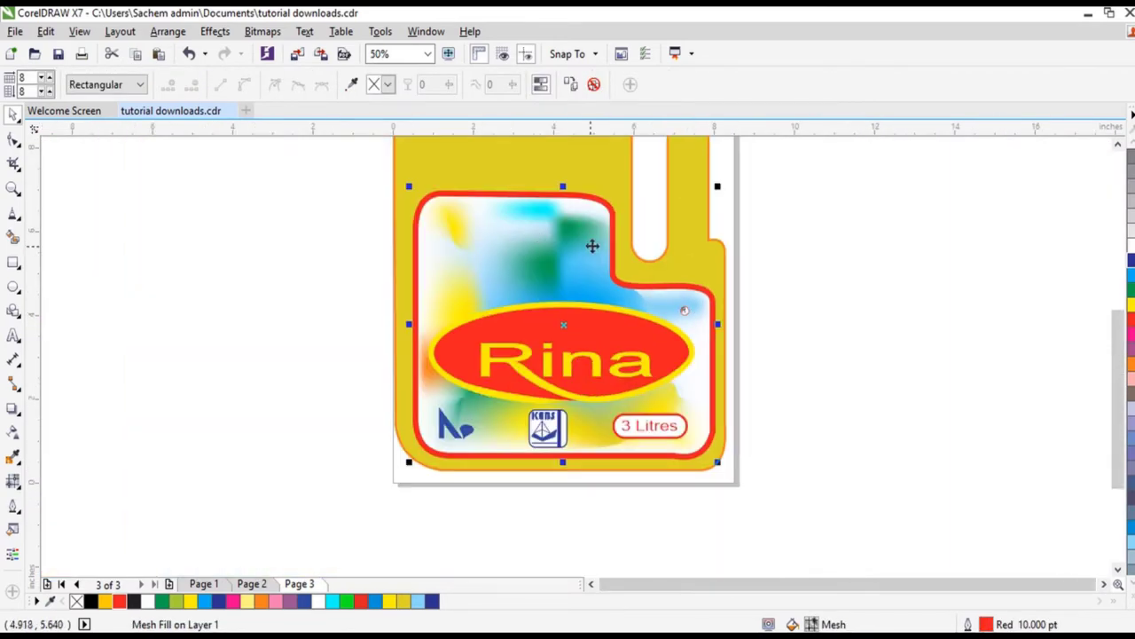
left_click(47, 32)
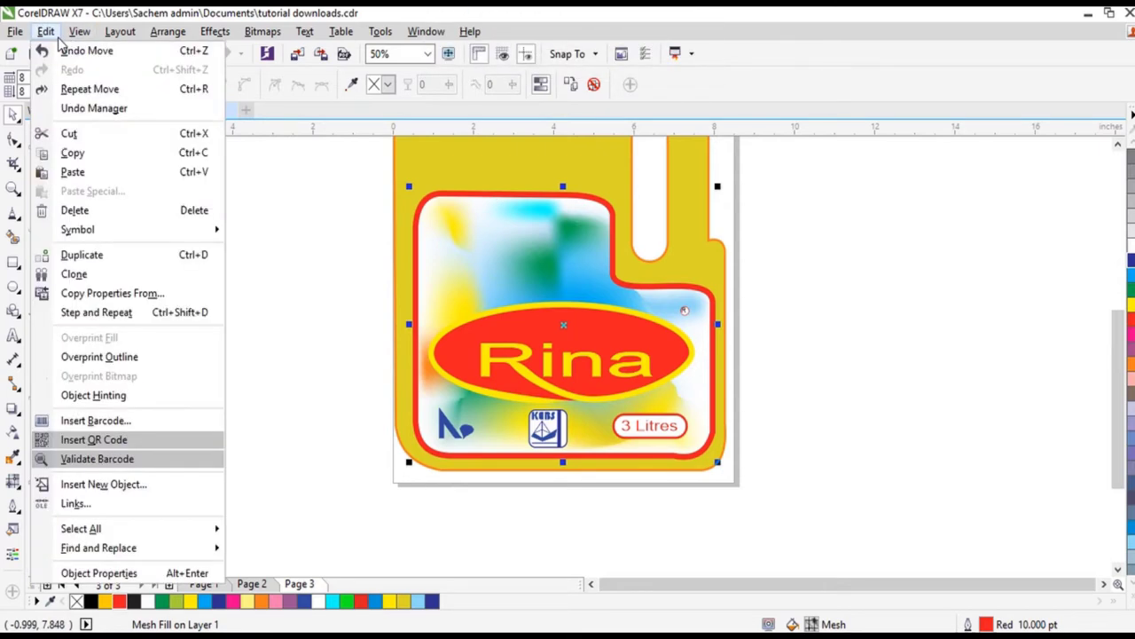
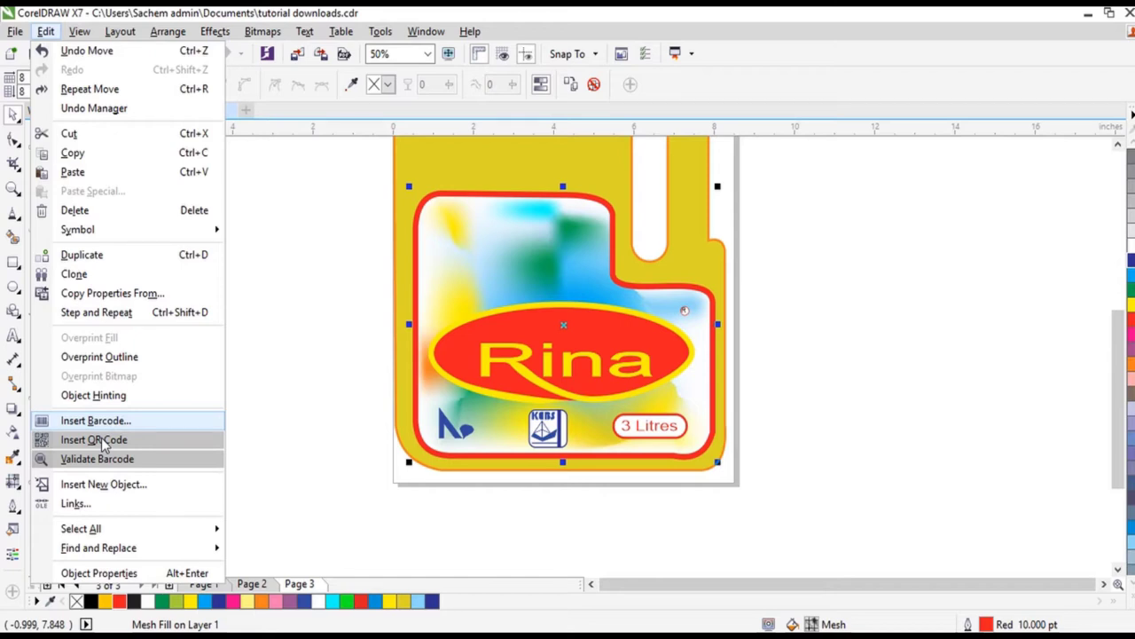
left_click(101, 440)
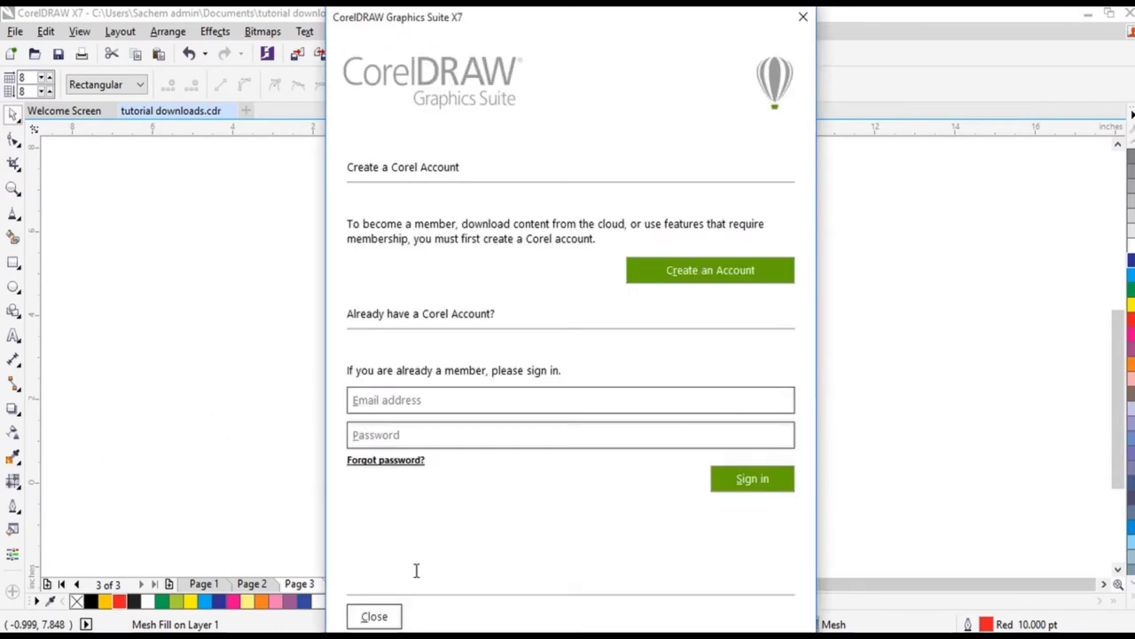
left_click(374, 616)
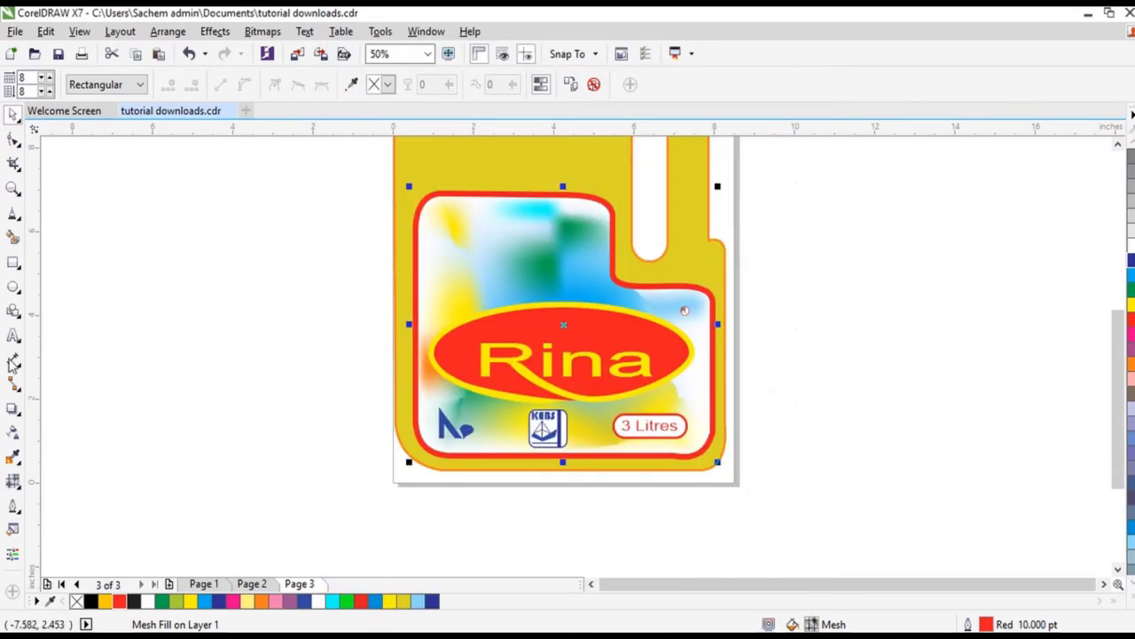
left_click(46, 31)
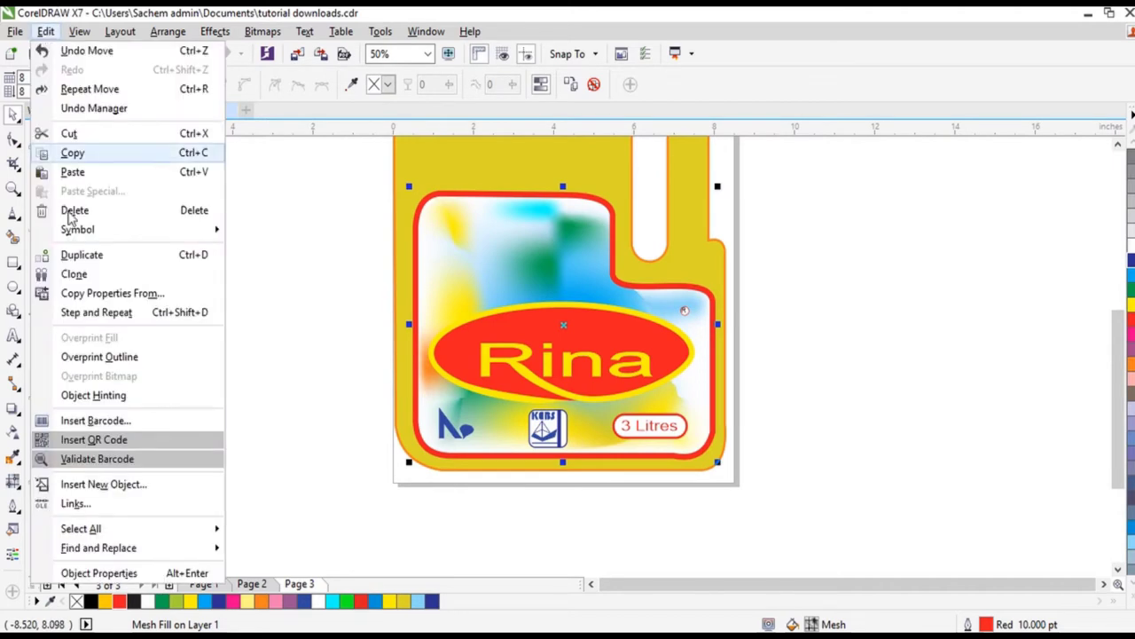
left_click(86, 422)
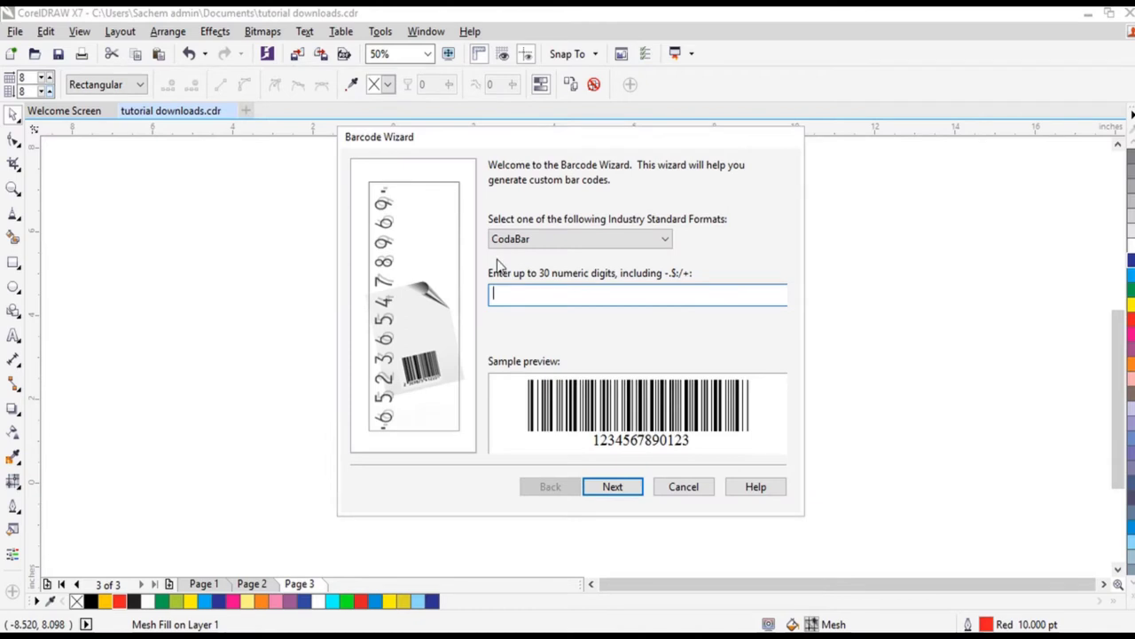
left_click(566, 241)
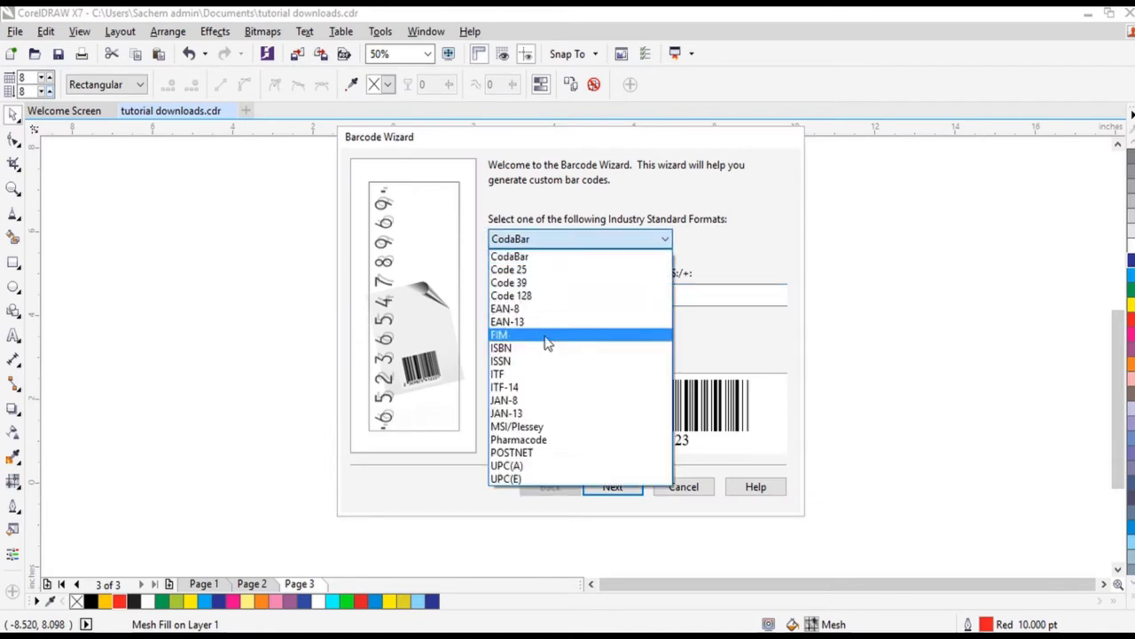
left_click(529, 411)
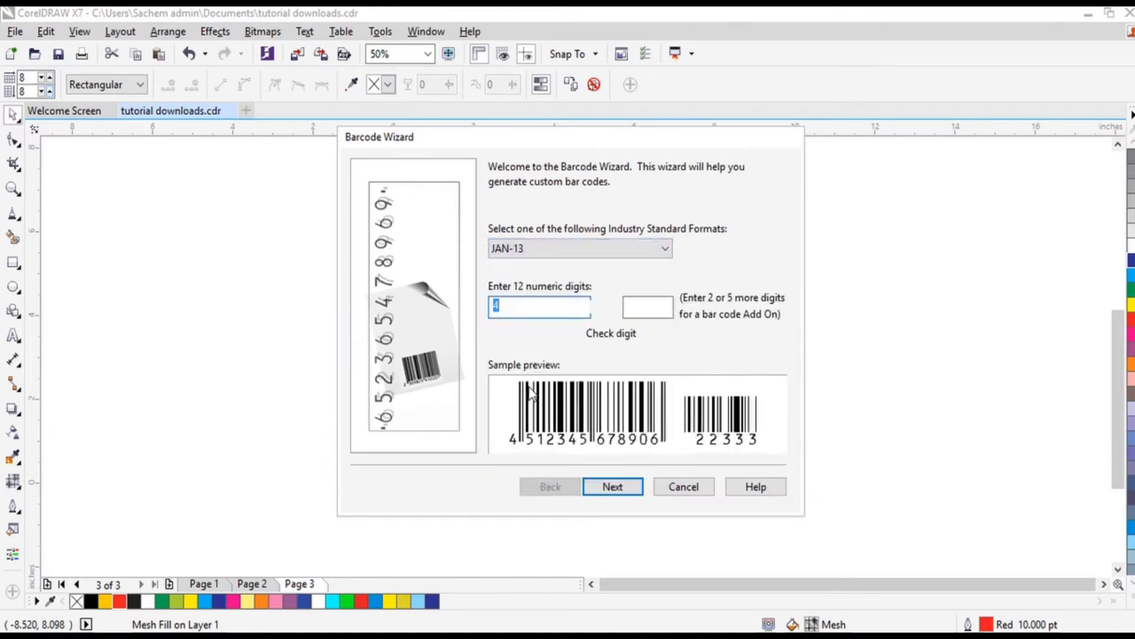
left_click(581, 256)
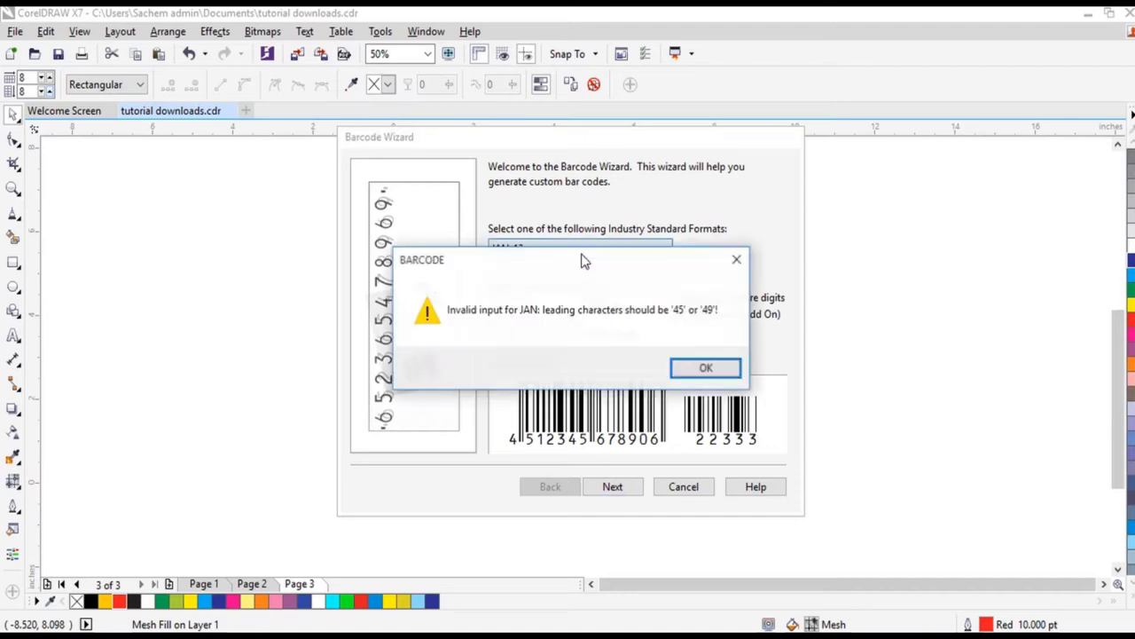
left_click(705, 369)
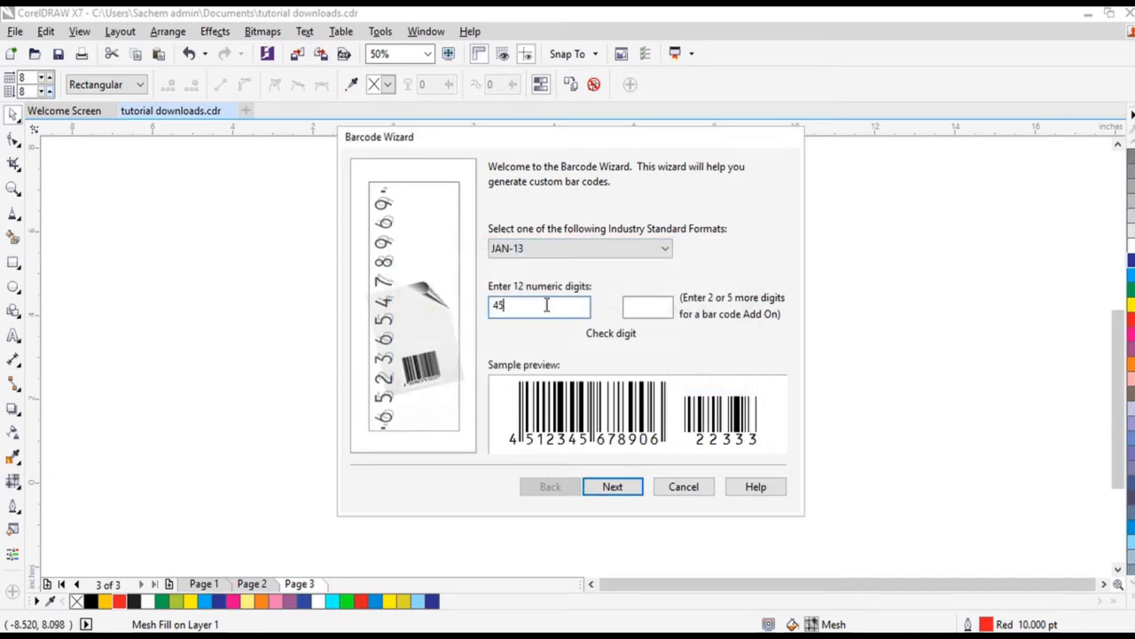
type("75768")
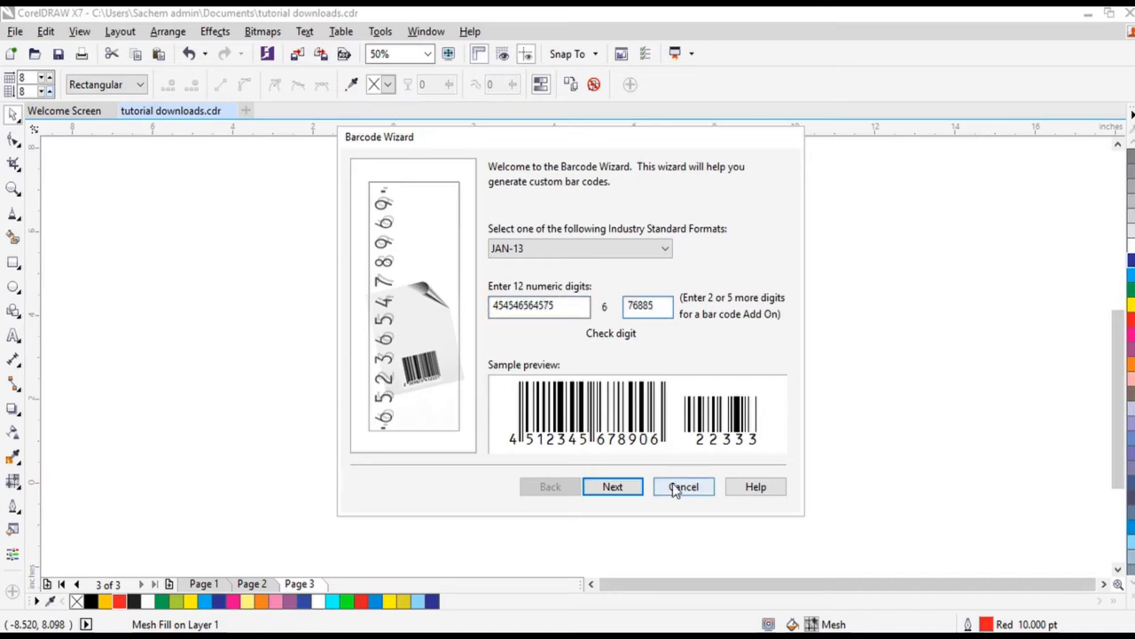
left_click(613, 493)
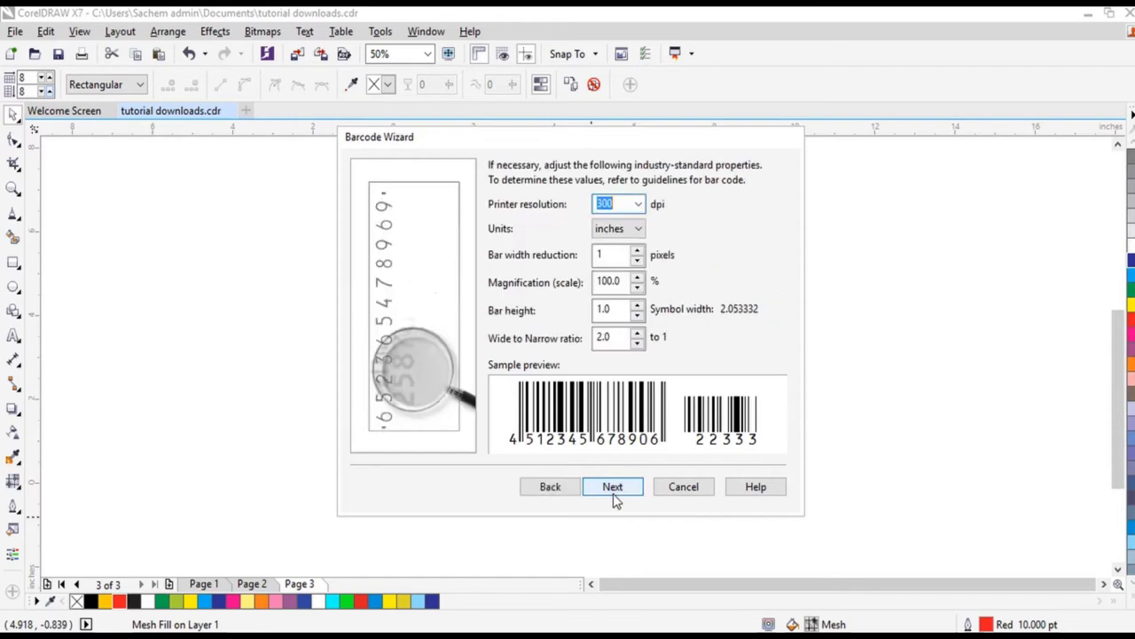
left_click(613, 493)
left_click(612, 490)
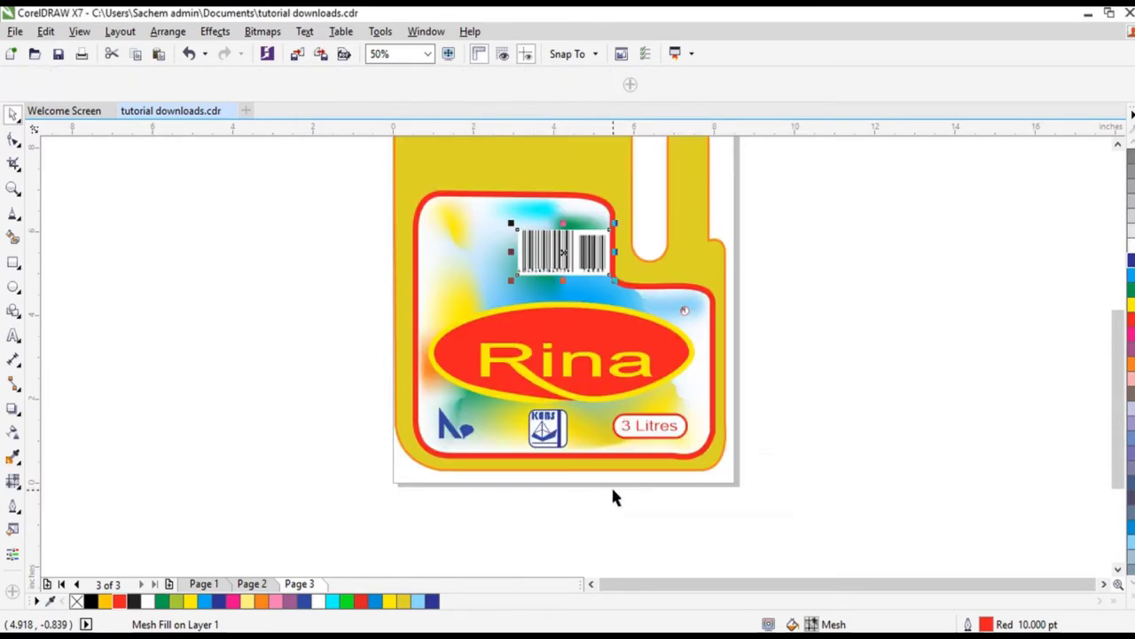
Step: Try the barcode farther left and lower on the label's blurred background, at about X 3.4 and Y 5.3 inches
scroll(586, 230, "up", 2)
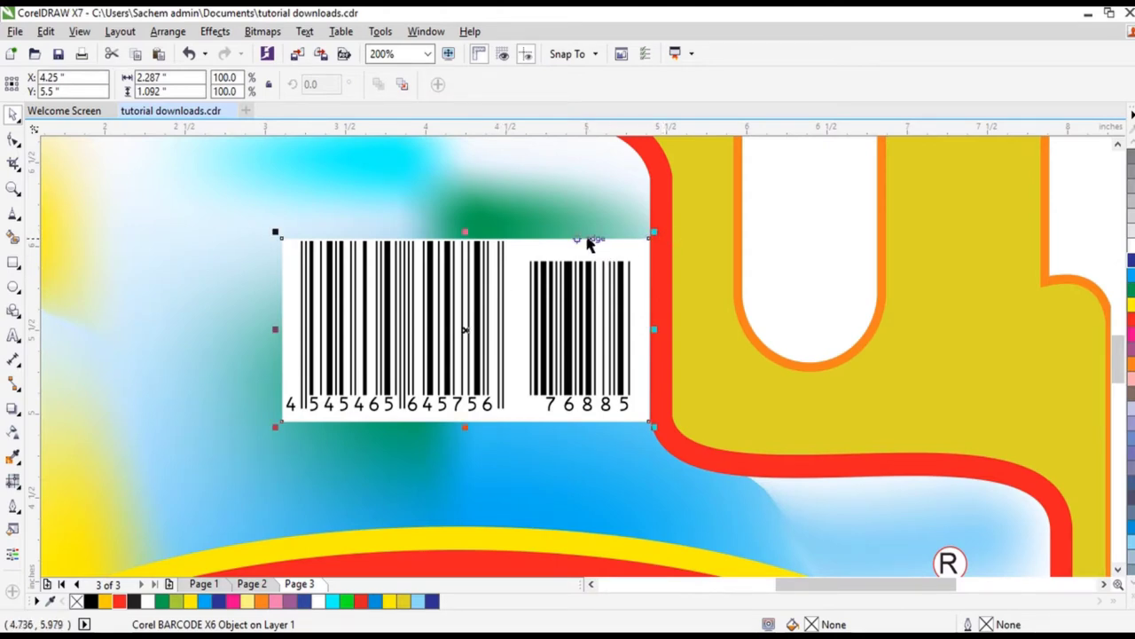
left_click_drag(342, 270, 330, 233)
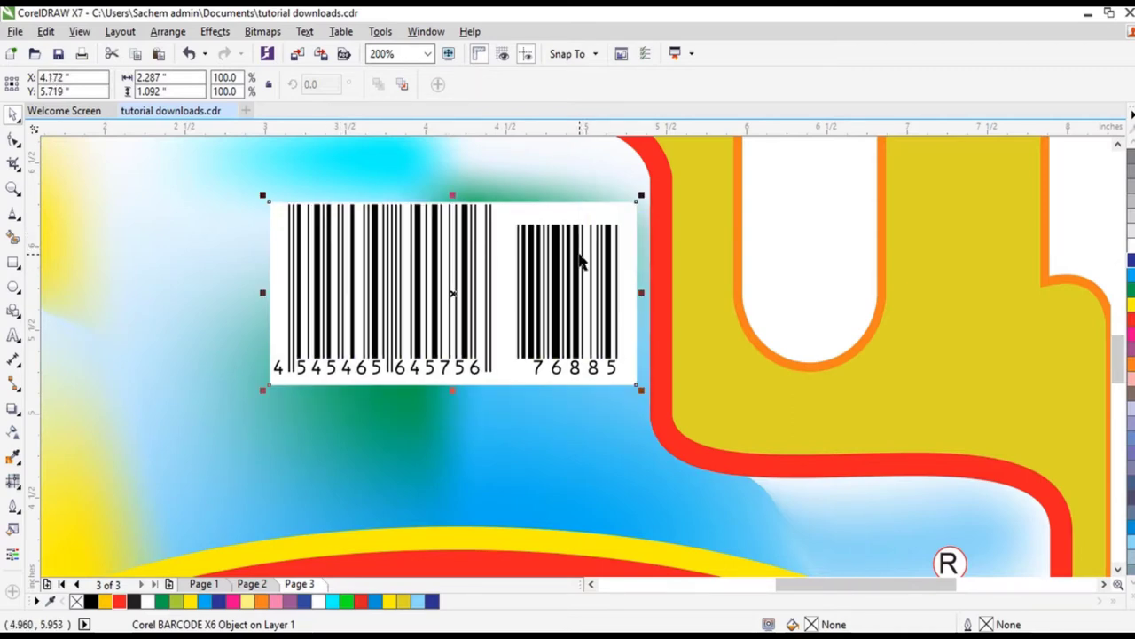
left_click_drag(581, 259, 454, 323)
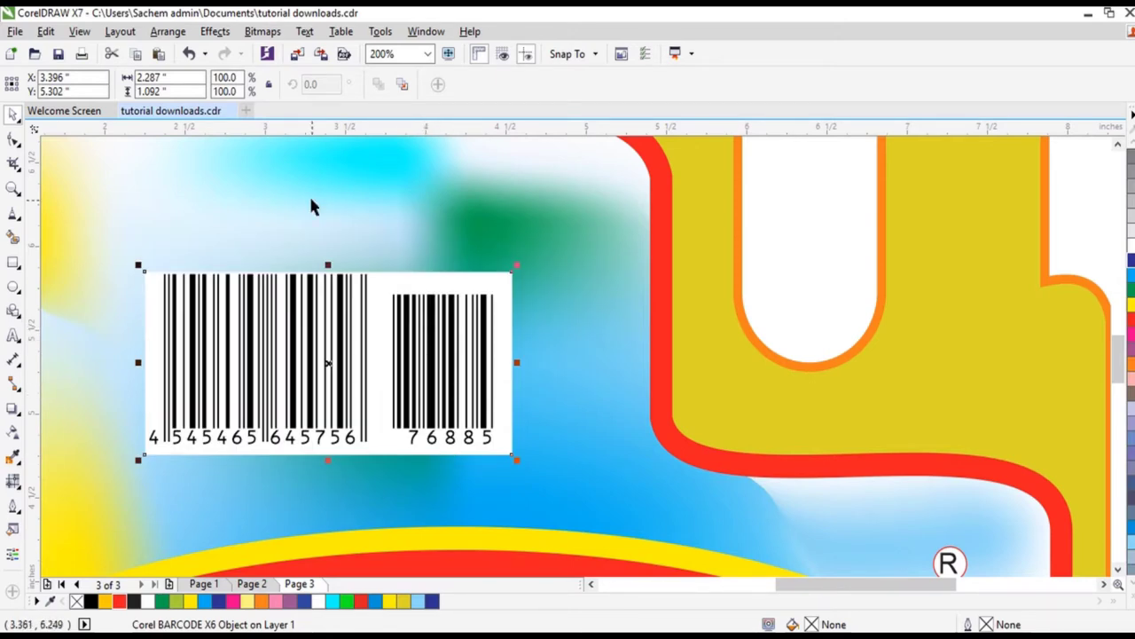
Step: Reopen the barcode for editing and go through its wizard settings without changing them
left_click(476, 433)
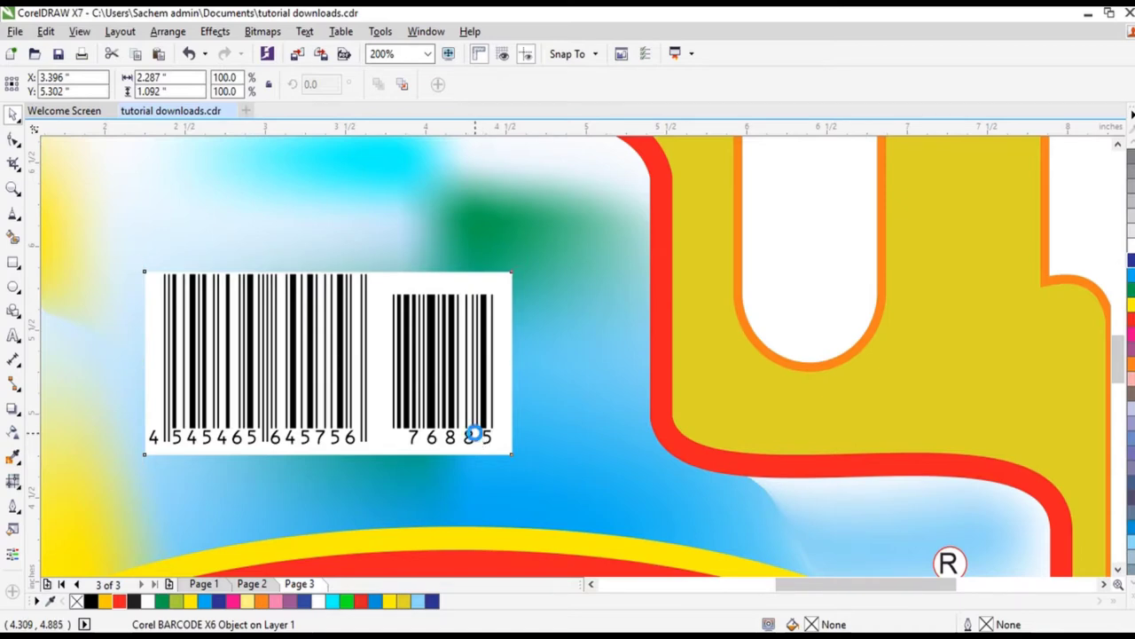
left_click(621, 488)
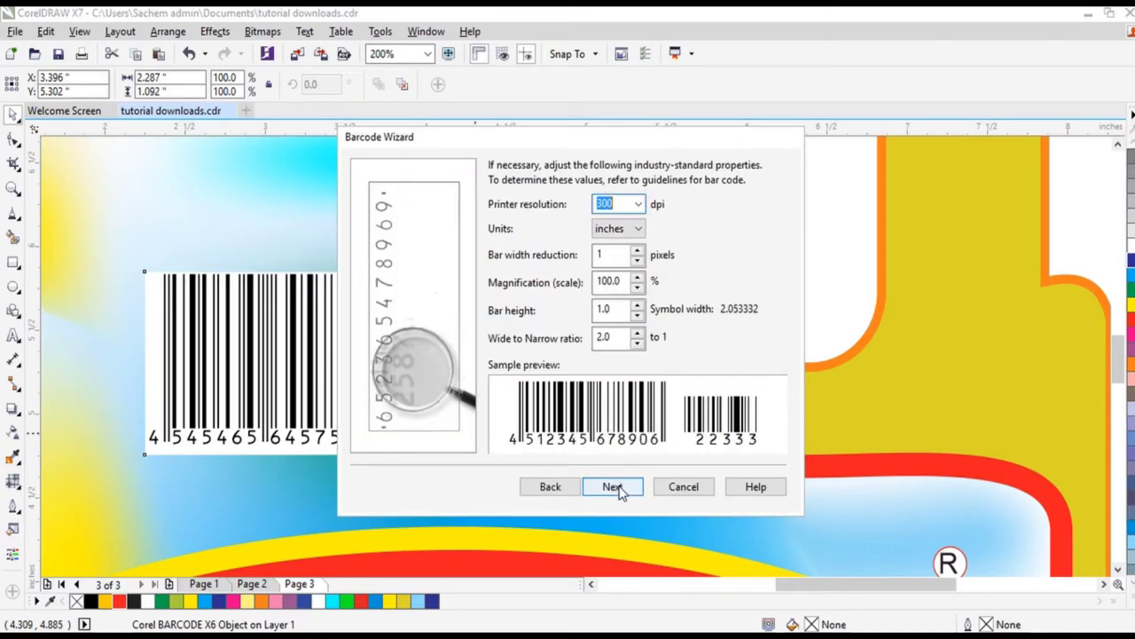
left_click(614, 488)
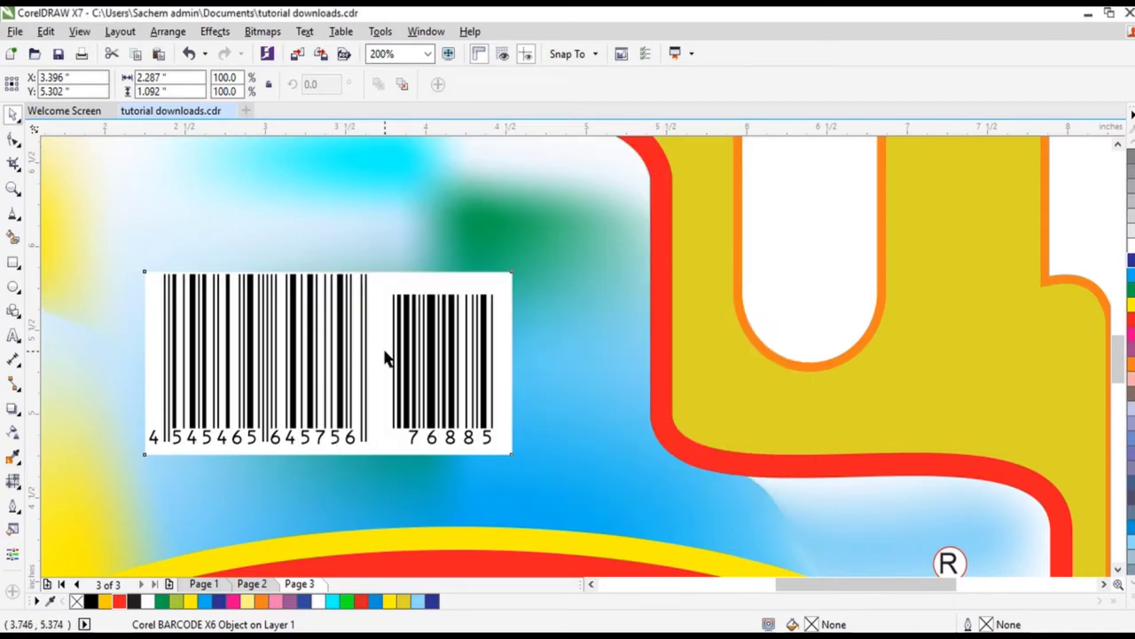
Step: Move the barcode off the label into the blank area right of the page, at about X 10.4 and Y 5.9 inches
left_click_drag(437, 328, 548, 268)
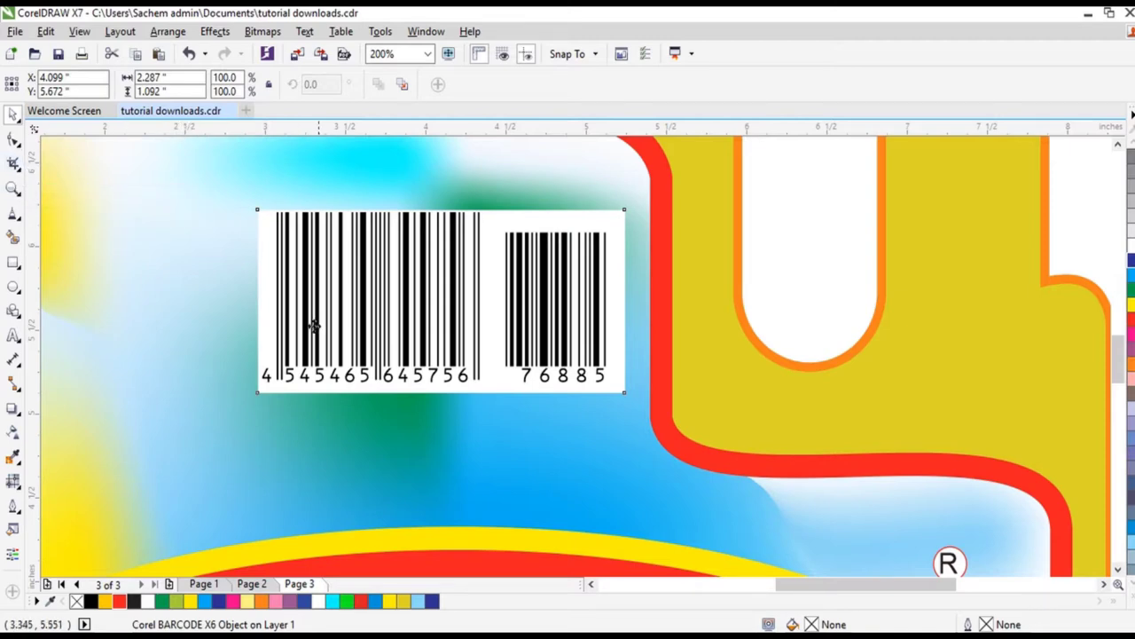
left_click_drag(282, 280, 370, 212)
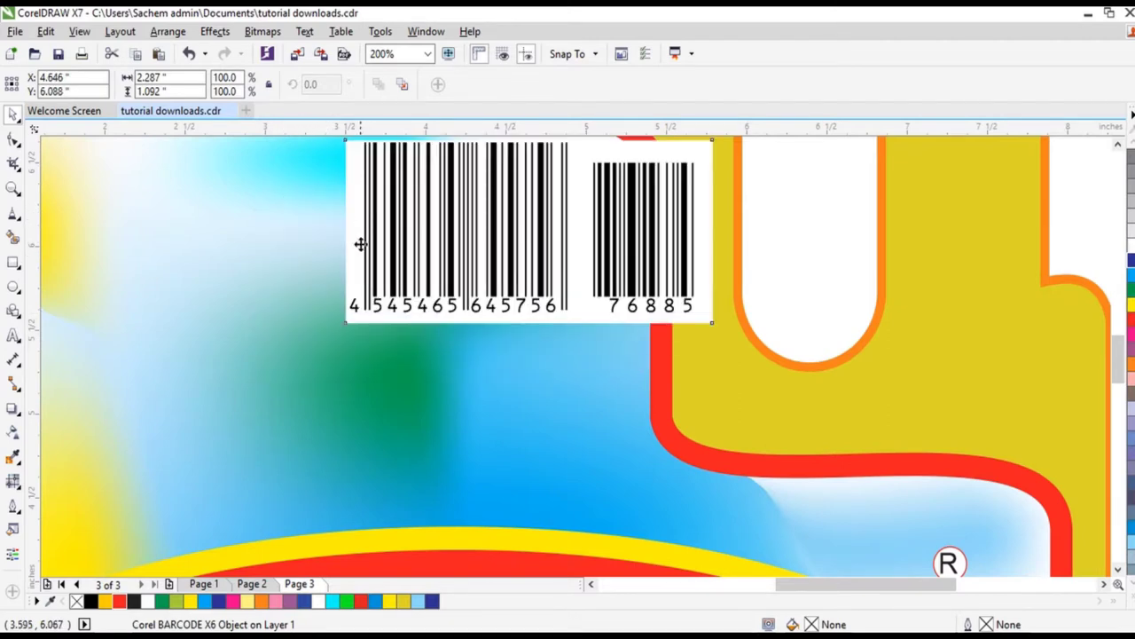
scroll(361, 244, "down", 3)
scroll(417, 246, "up", 2)
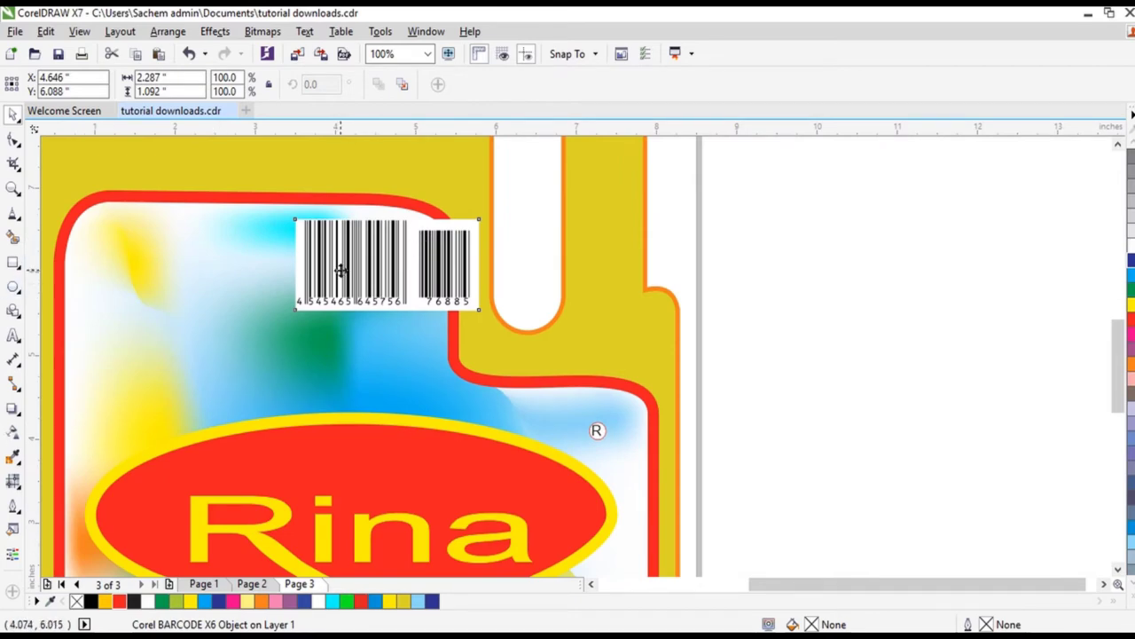
left_click_drag(318, 247, 783, 245)
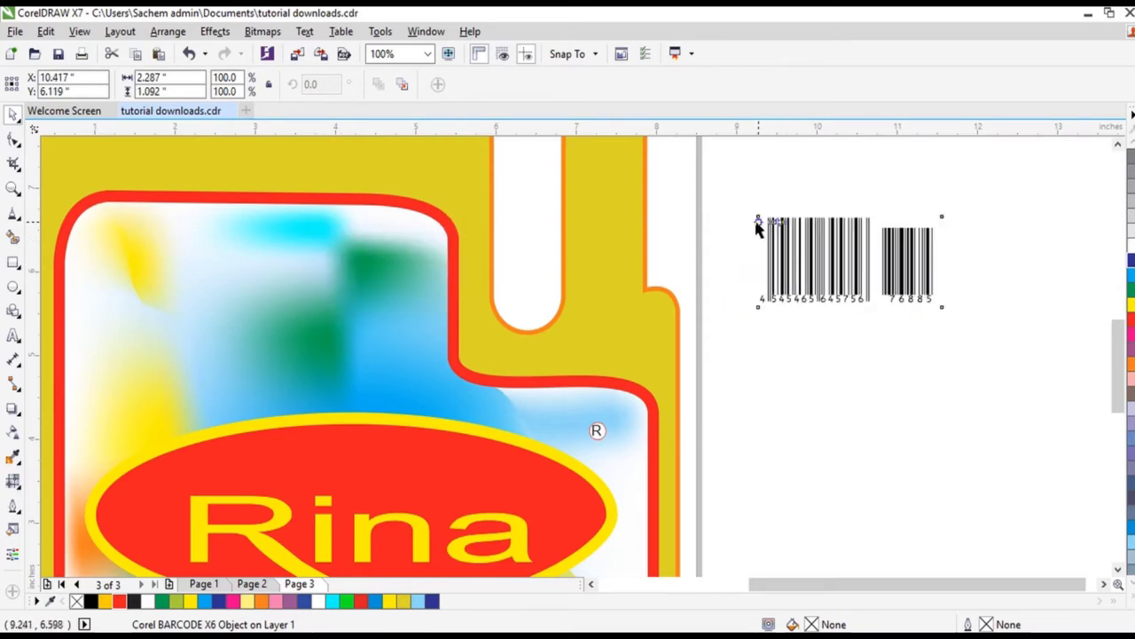
left_click_drag(758, 220, 754, 239)
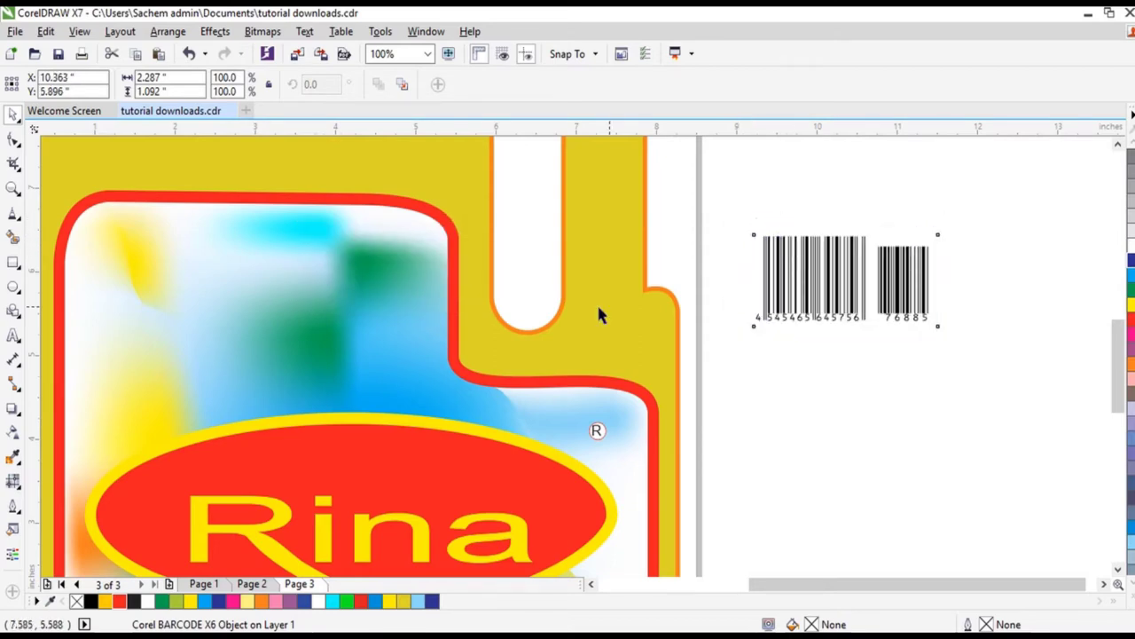
Step: Review the relocated barcode's format, digits and print properties once more in the Barcode Wizard, leaving them as they are
double_click(867, 290)
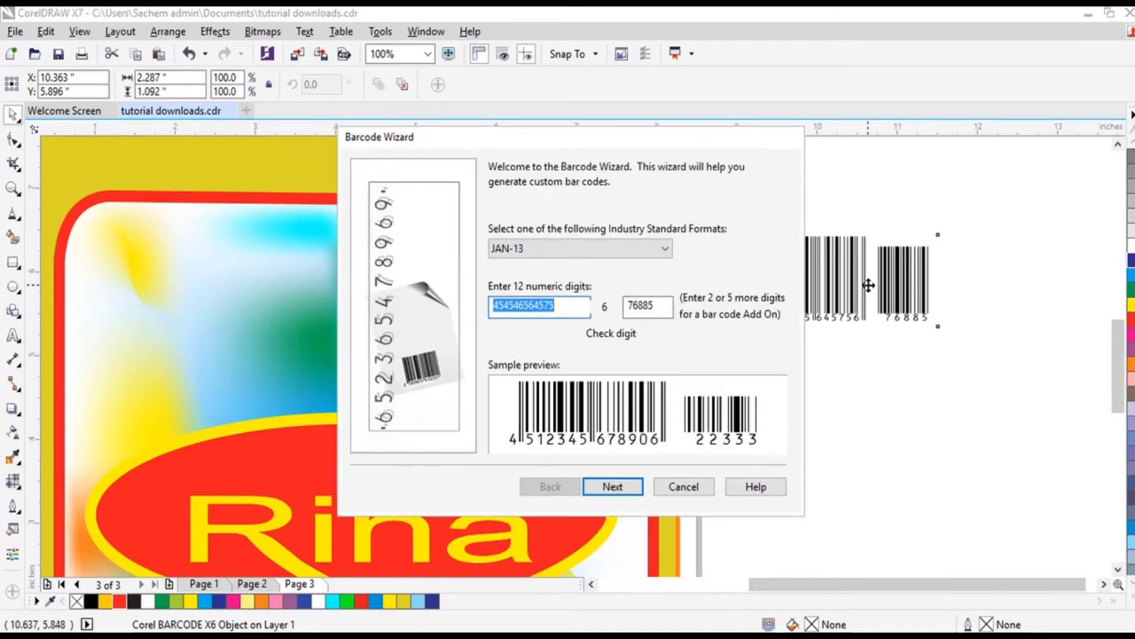
left_click(612, 486)
left_click(612, 486)
left_click(612, 487)
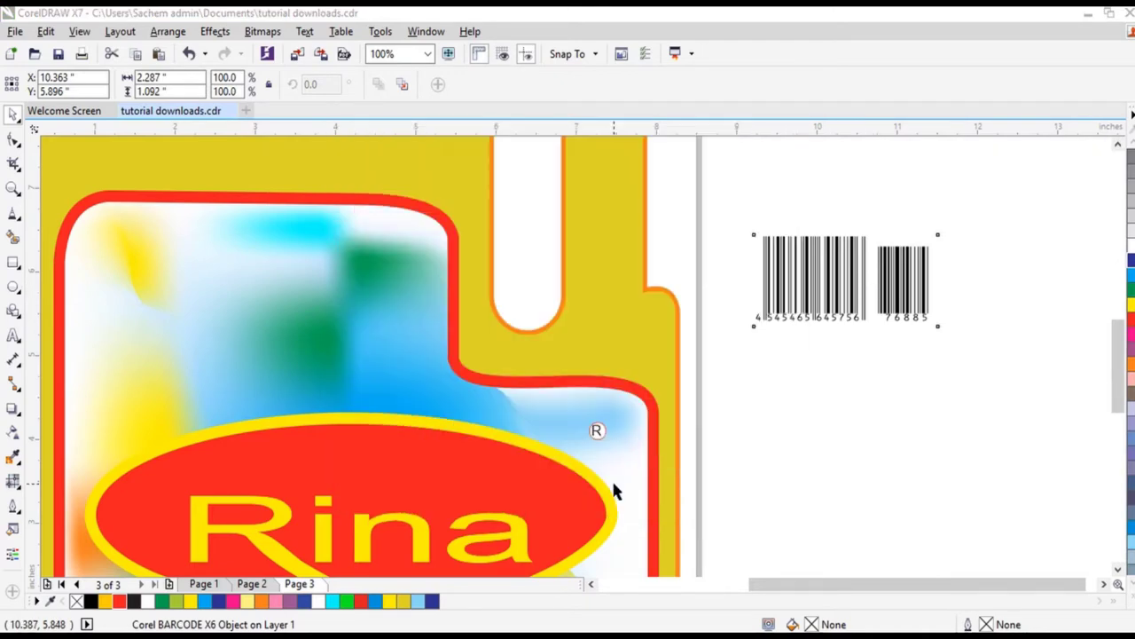
left_click(845, 282)
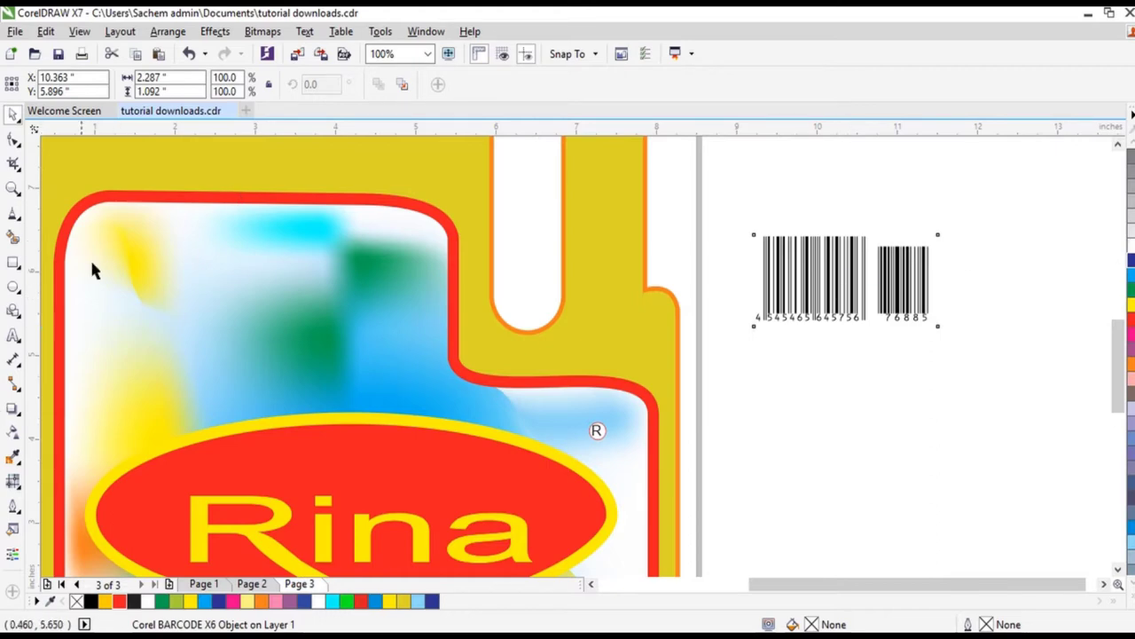
left_click(18, 146)
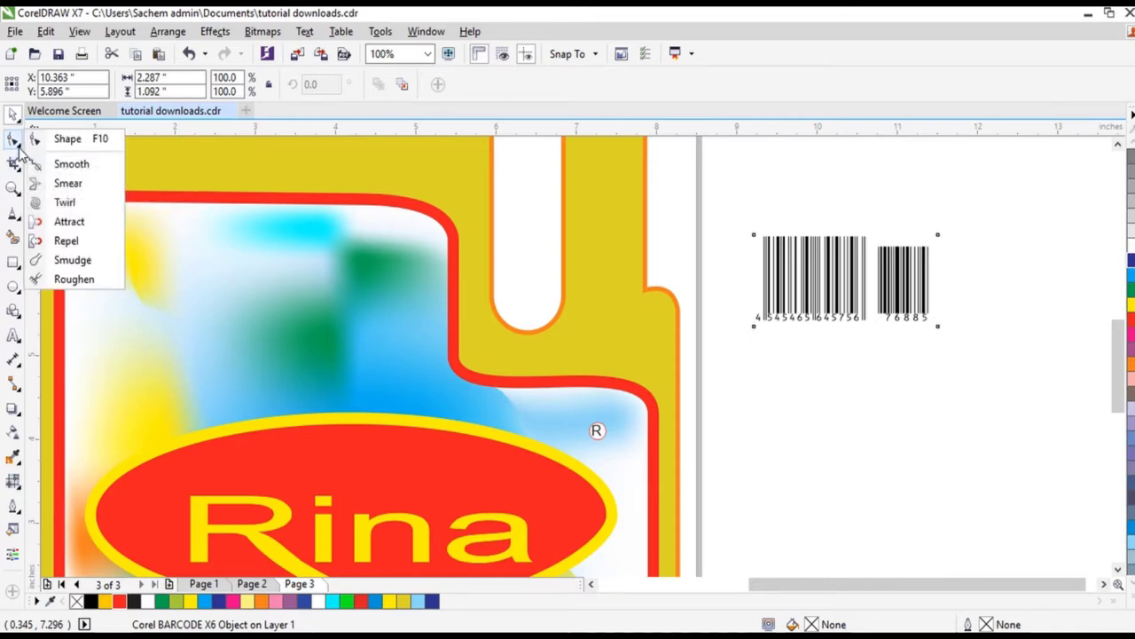
mouse_move(20, 195)
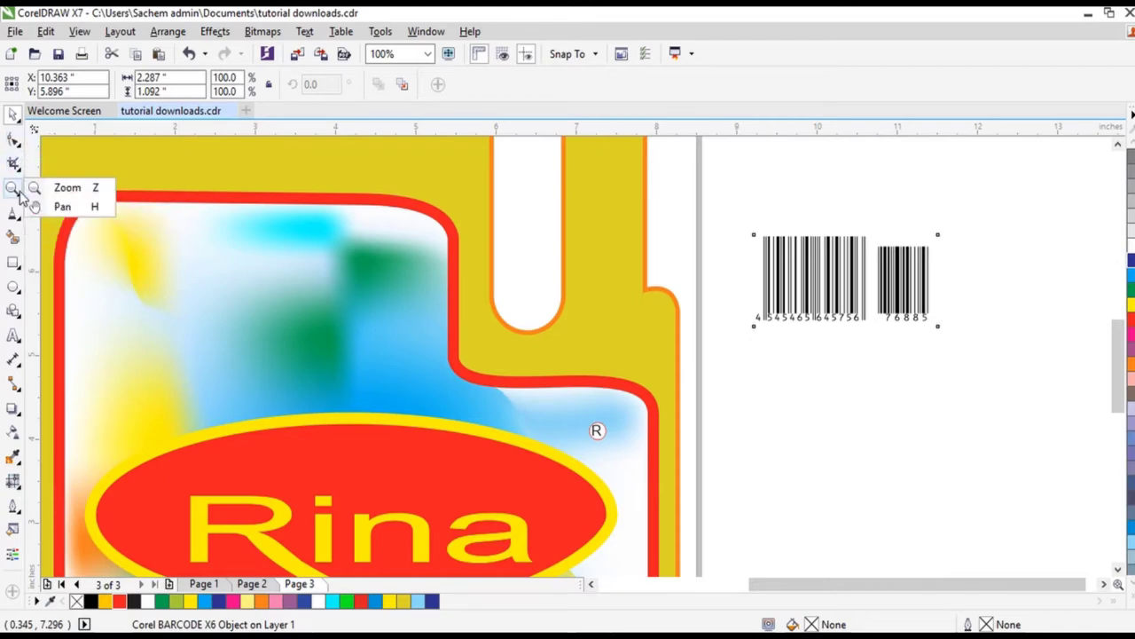
mouse_move(25, 222)
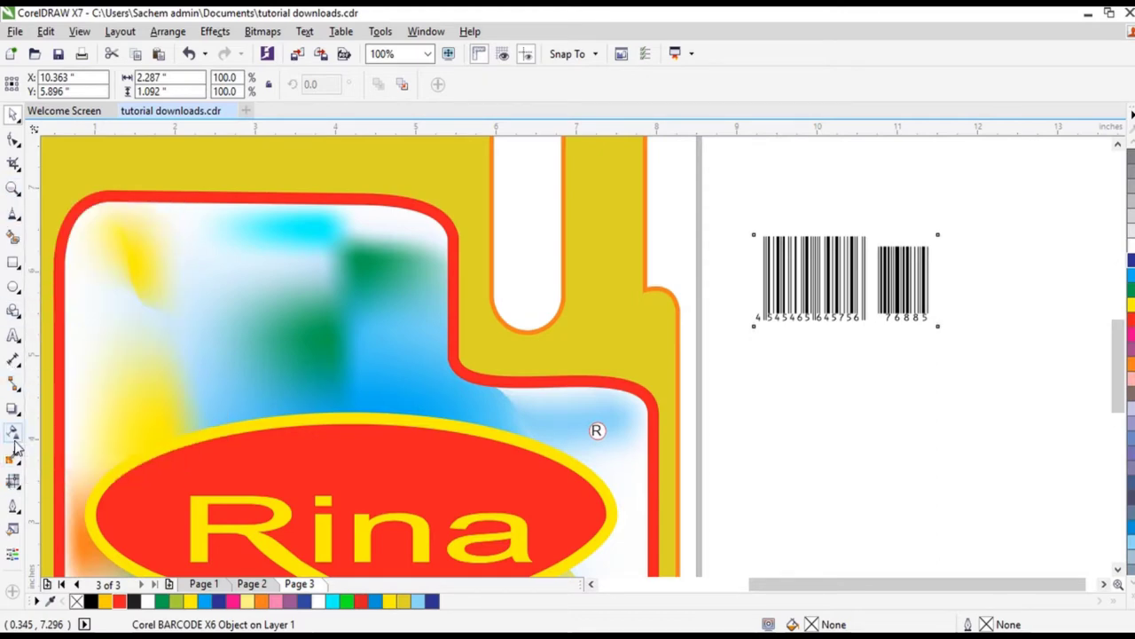
mouse_move(17, 390)
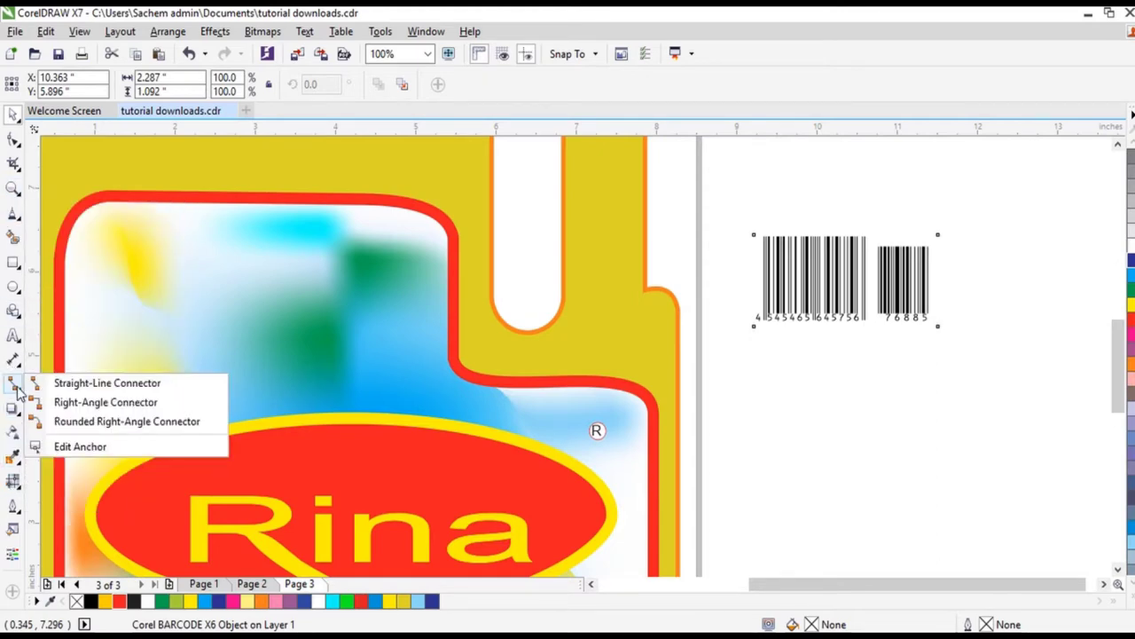
mouse_move(17, 311)
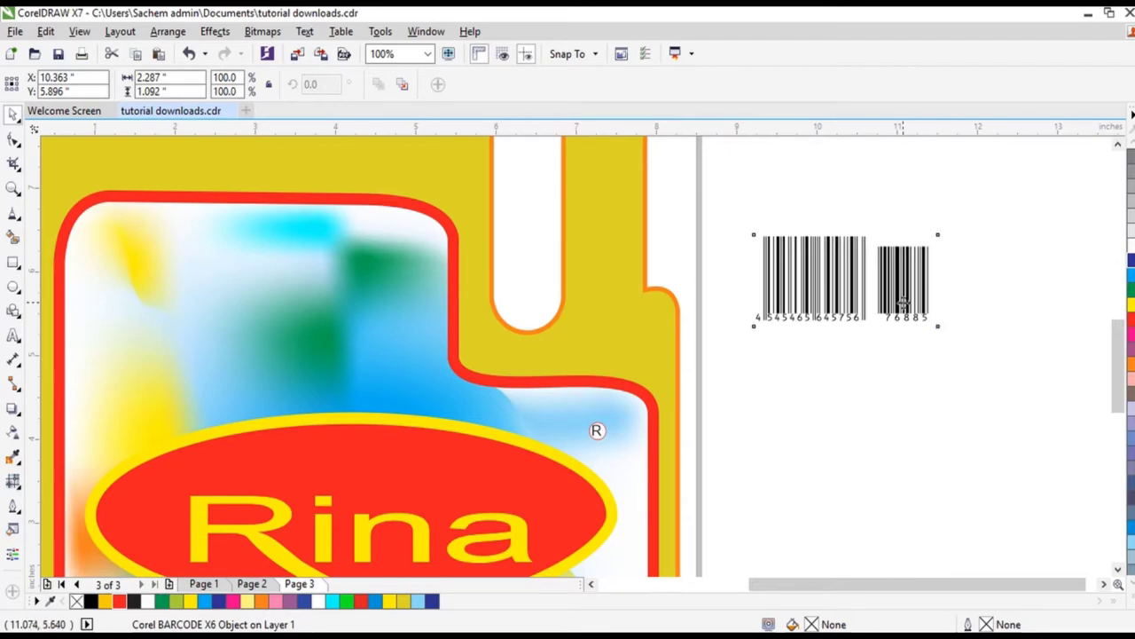
Step: Move the barcode back onto the label's upper edge beside the handle cut-out, at about X 4.6 and Y 6.3 inches
left_click_drag(873, 280, 350, 247)
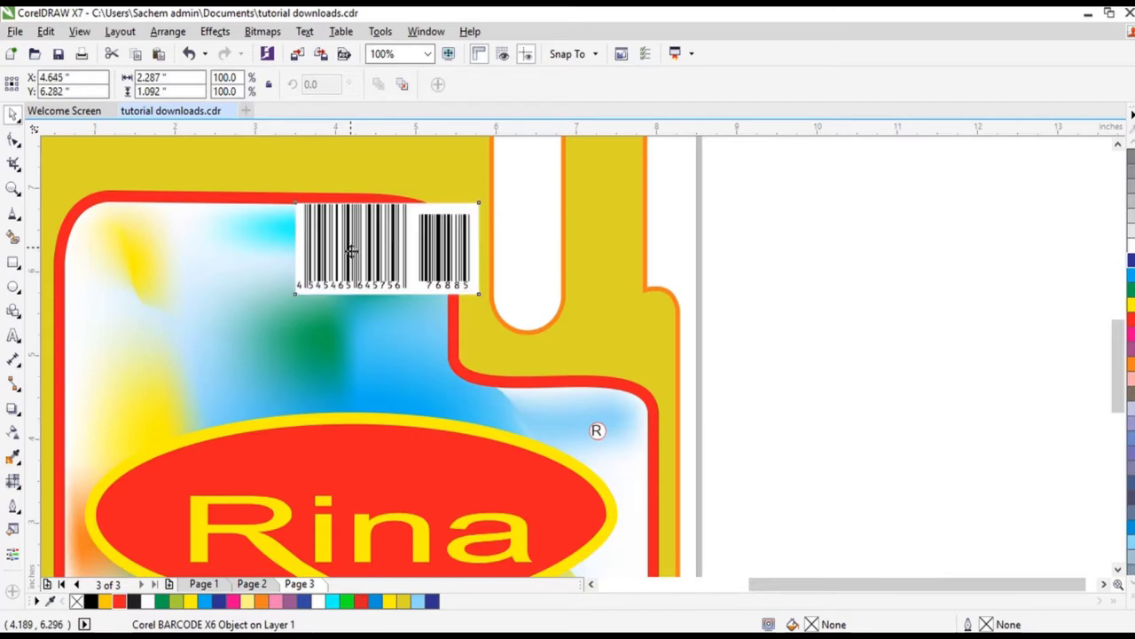
key("m")
scroll(397, 281, "up", 2)
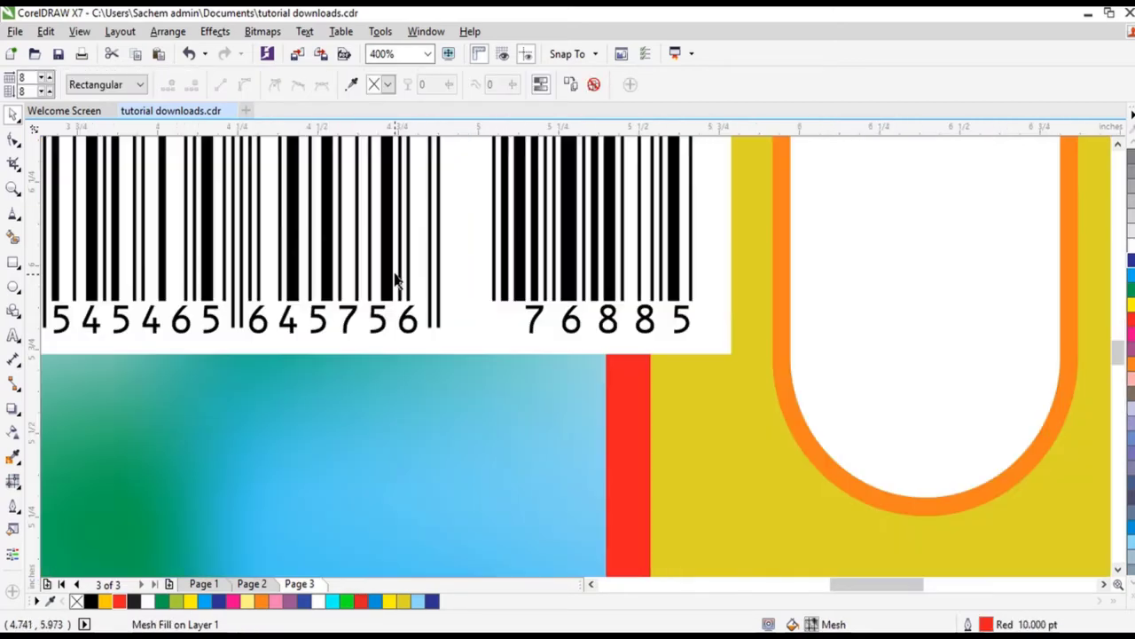
scroll(397, 280, "down", 2)
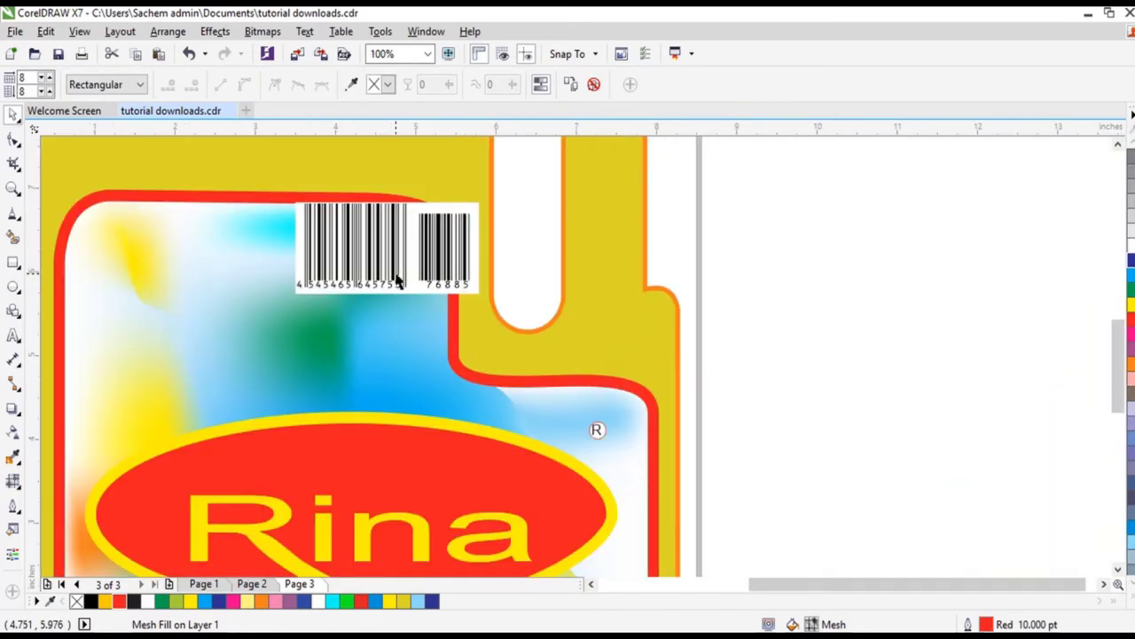
scroll(398, 280, "down", 1)
scroll(395, 361, "up", 1)
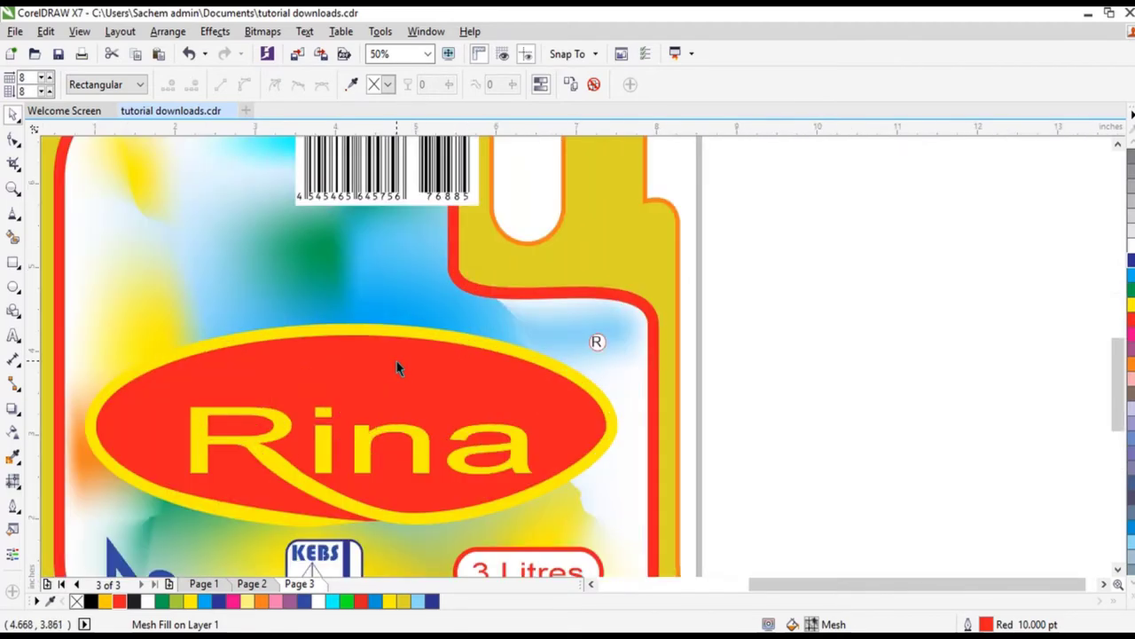
scroll(396, 361, "down", 2)
scroll(396, 375, "up", 2)
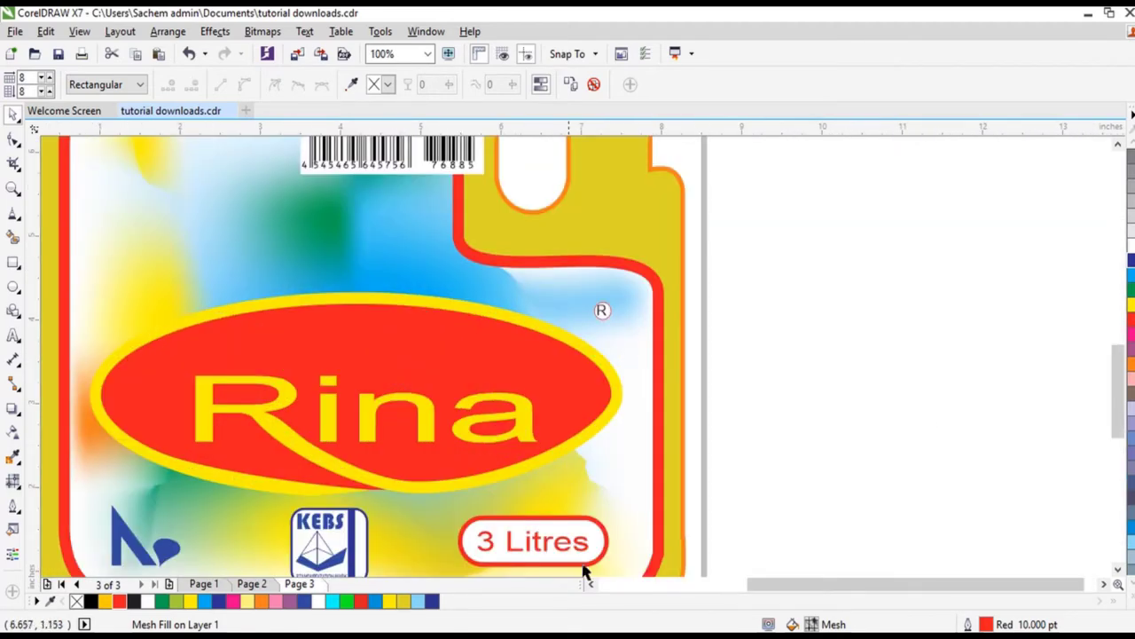
Step: Draw an ellipse about 1.9 by 1.4 inches over the upper edge of the red Rina oval, above the brand name
left_click(13, 481)
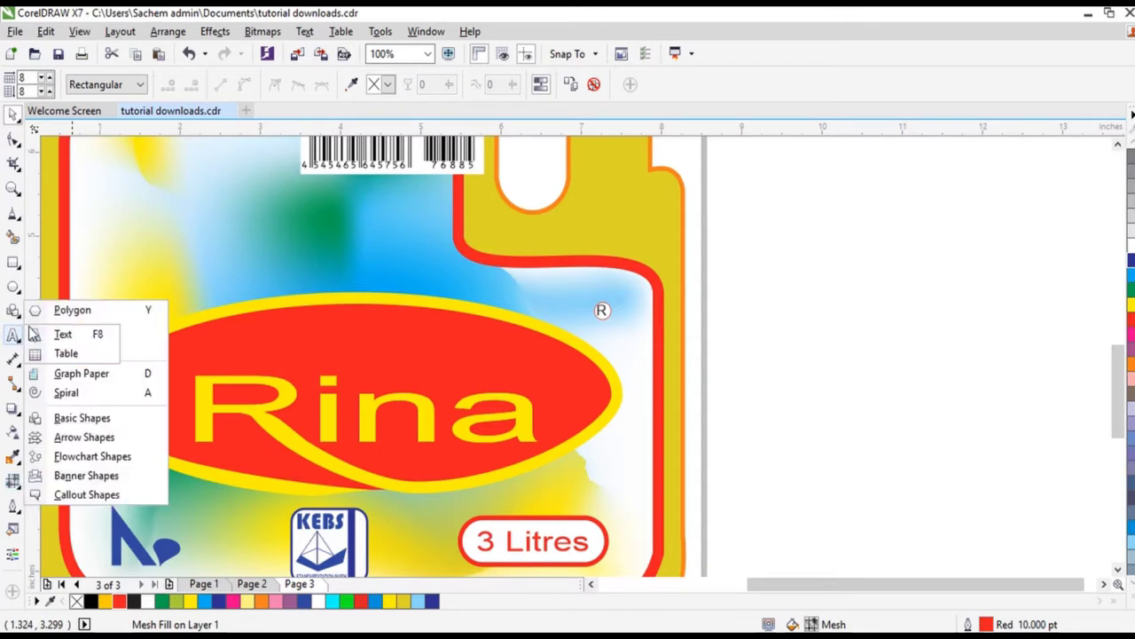
mouse_move(29, 327)
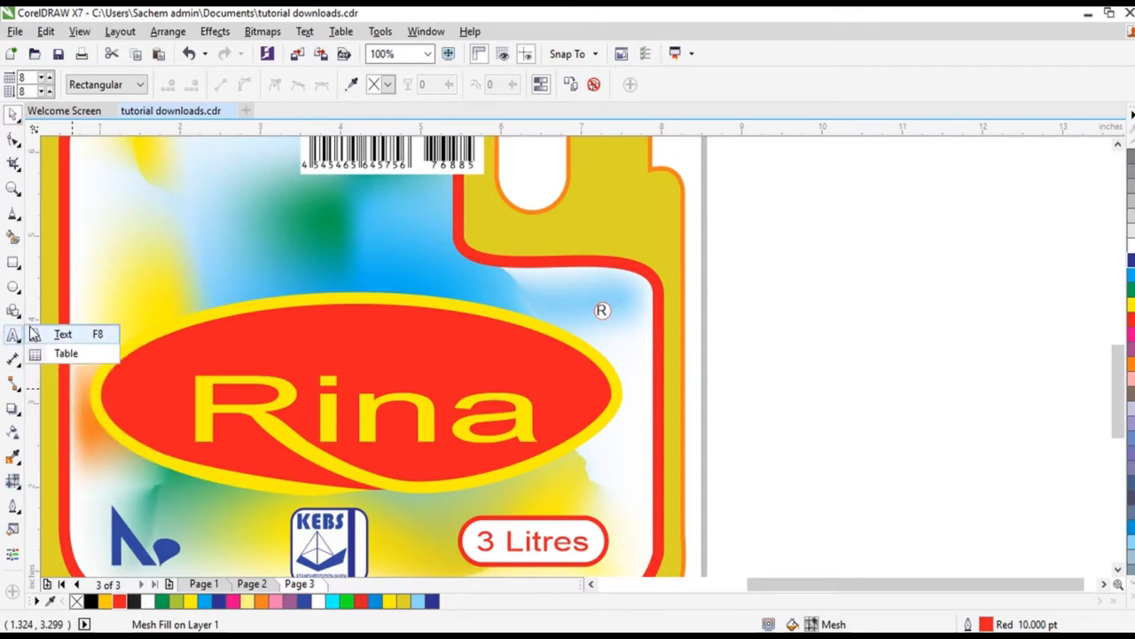
mouse_move(12, 264)
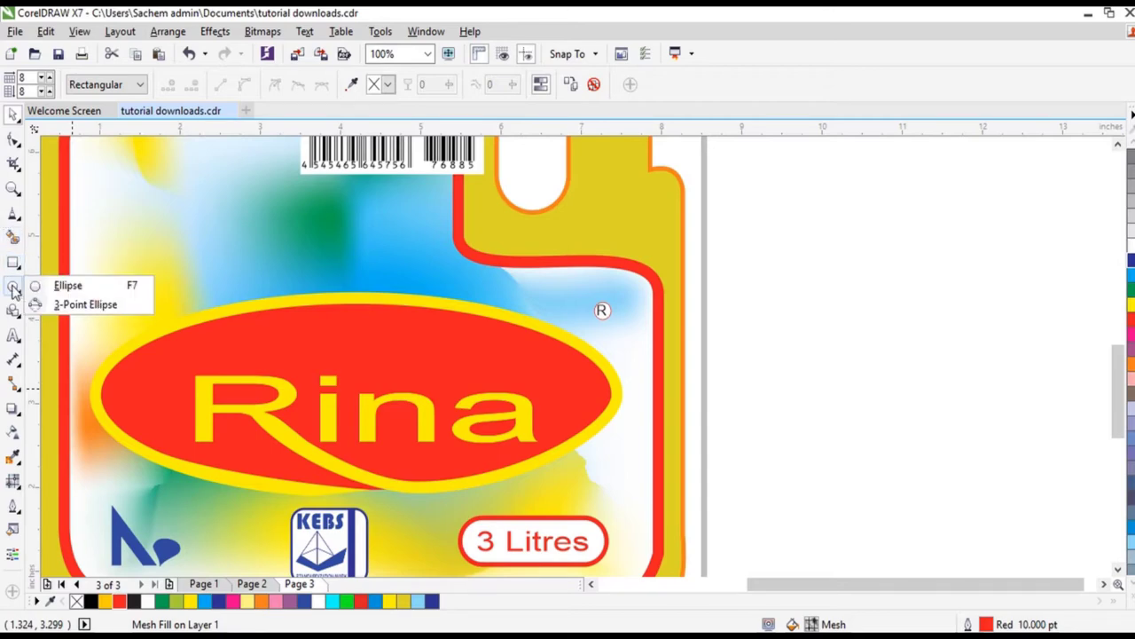
left_click(12, 286)
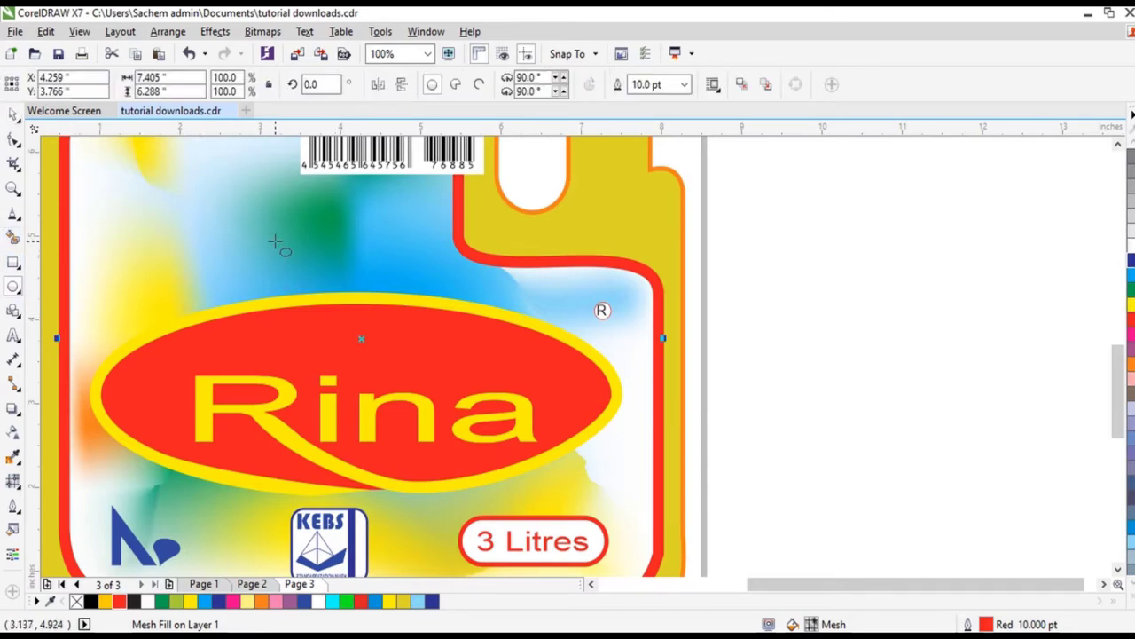
left_click_drag(275, 241, 431, 362)
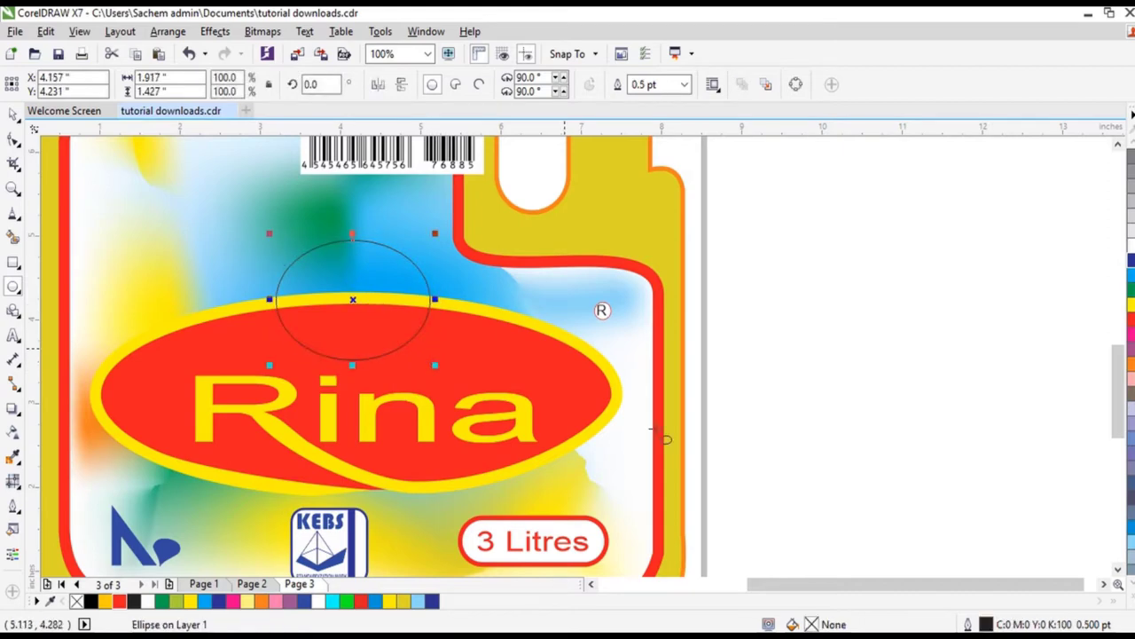
Step: Fill the new ellipse with white and give it a 10 pt yellow outline
left_click(1131, 253)
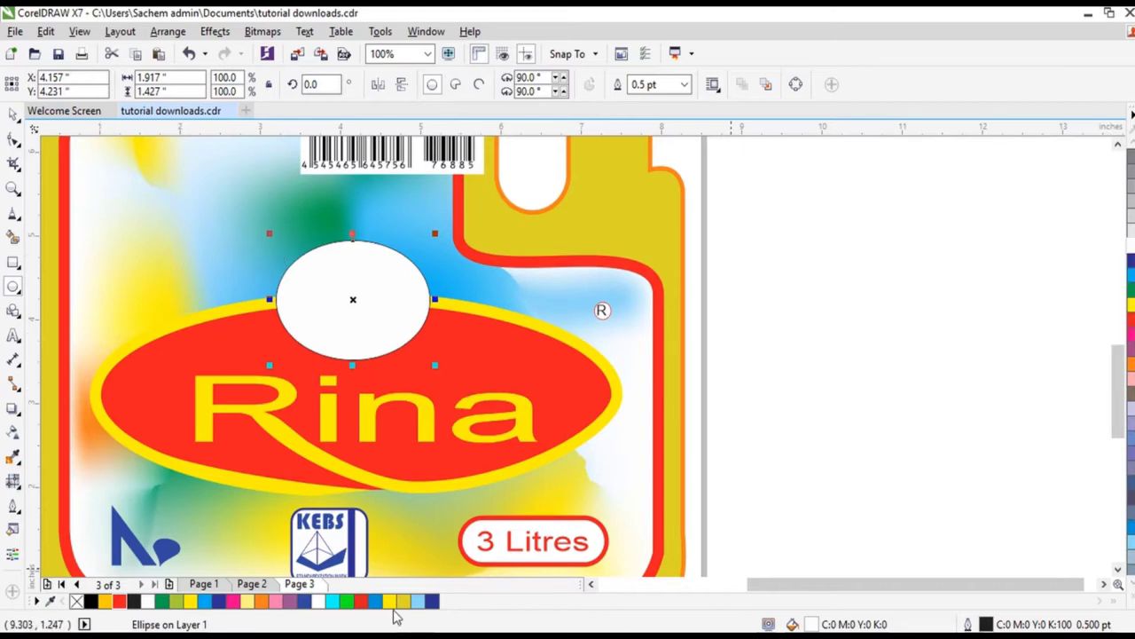
right_click(389, 603)
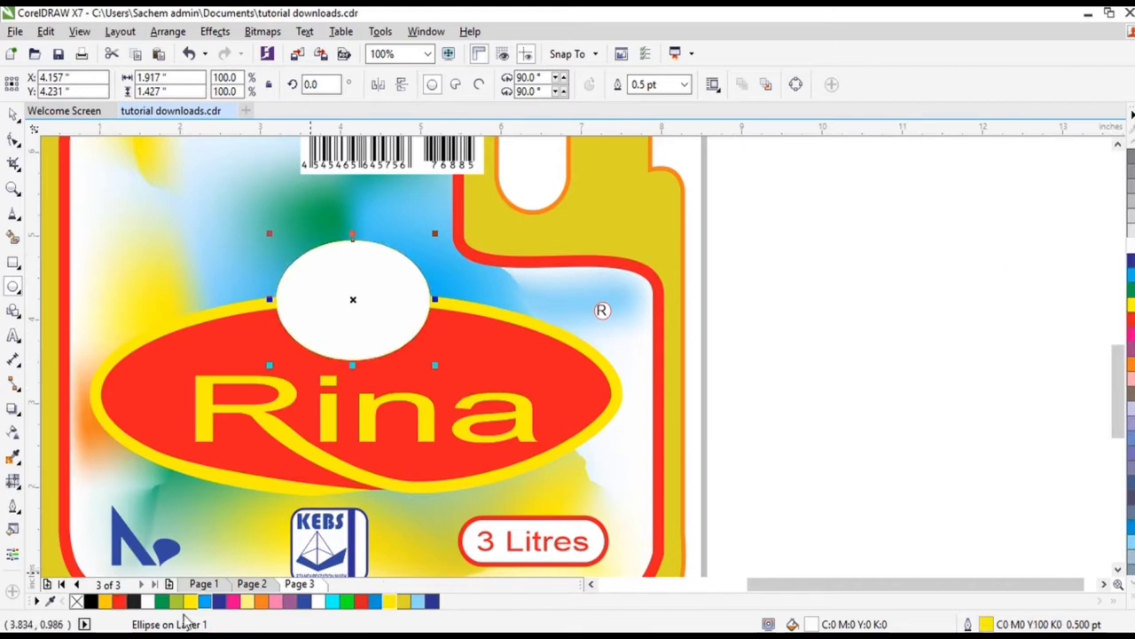
left_click(14, 510)
left_click(78, 600)
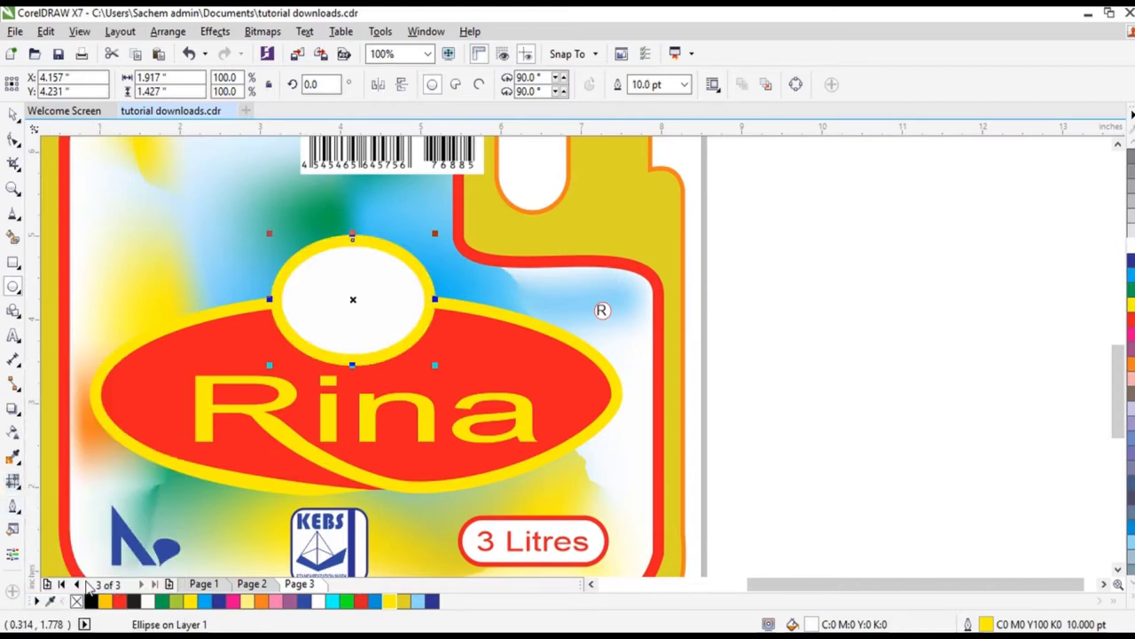
Step: Draw a heart basic shape about 0.78 by 0.65 inches in the middle of the white ellipse
scroll(385, 248, "up", 1)
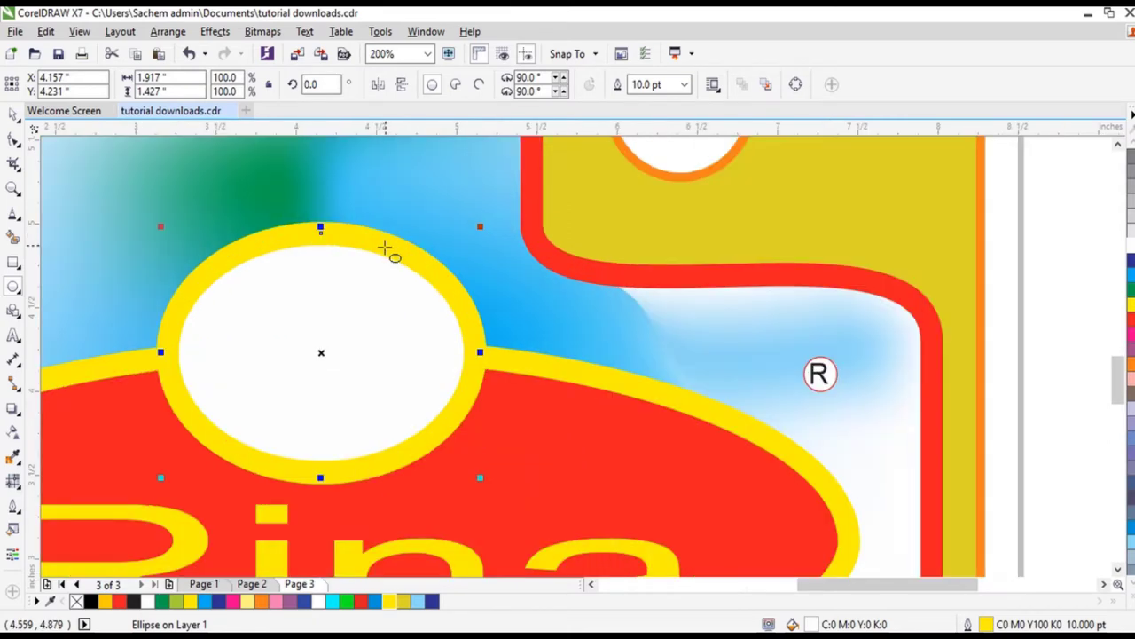
left_click(18, 315)
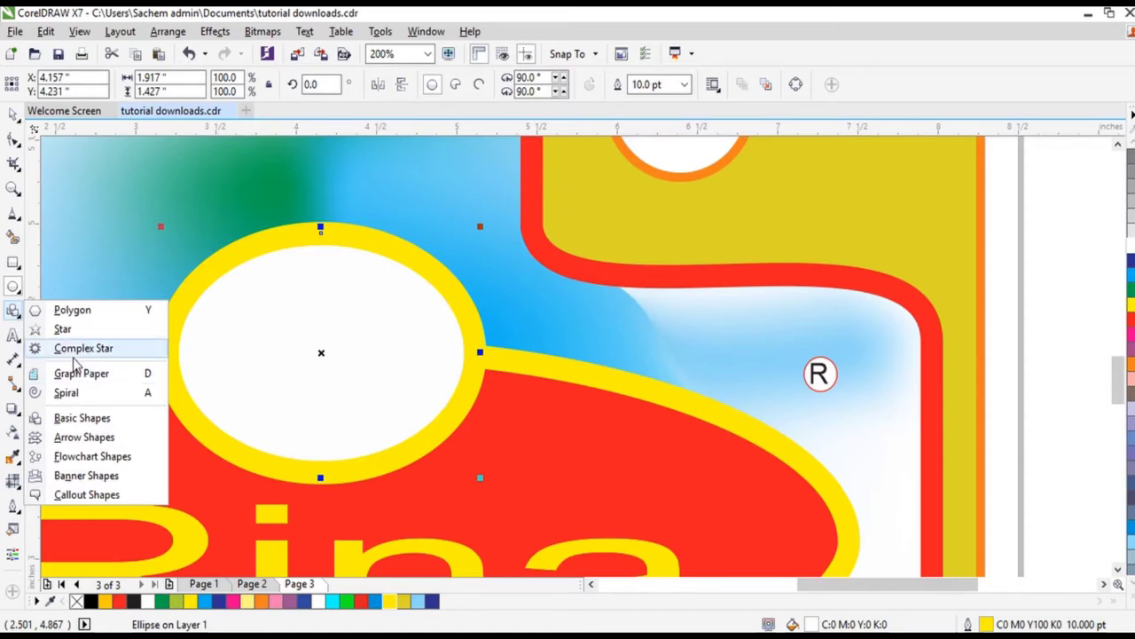
left_click(71, 418)
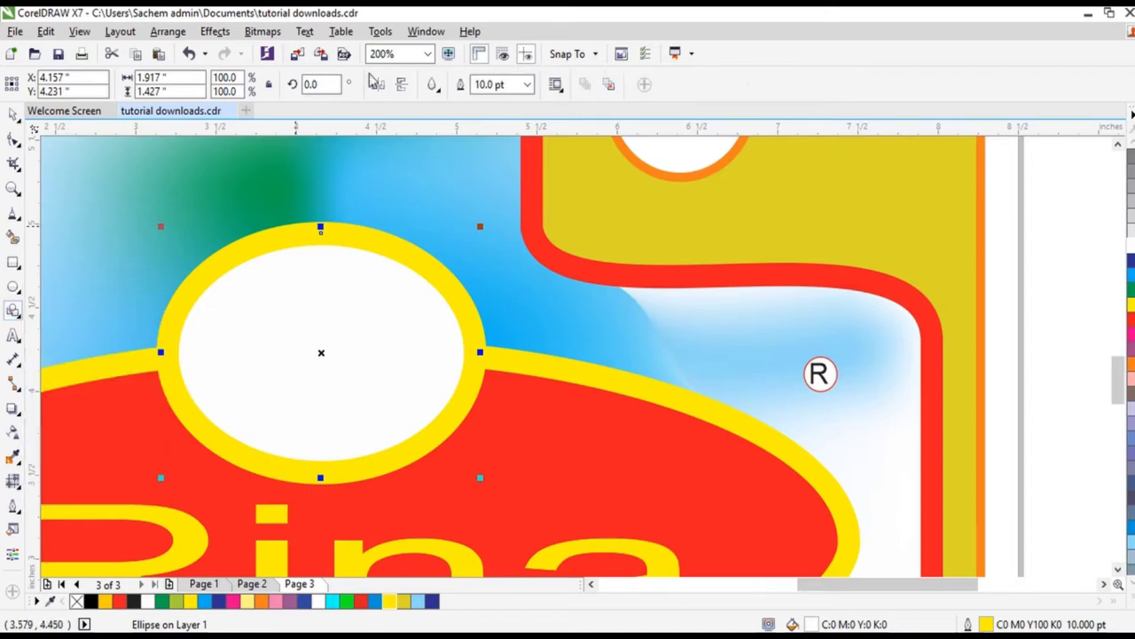
left_click(441, 97)
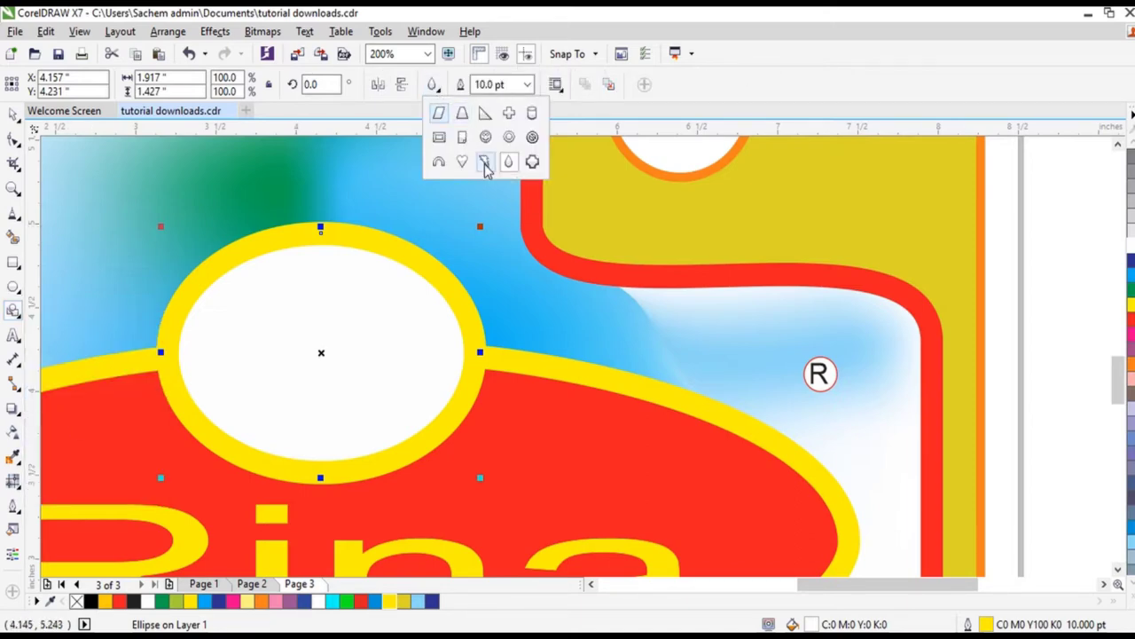
left_click(467, 173)
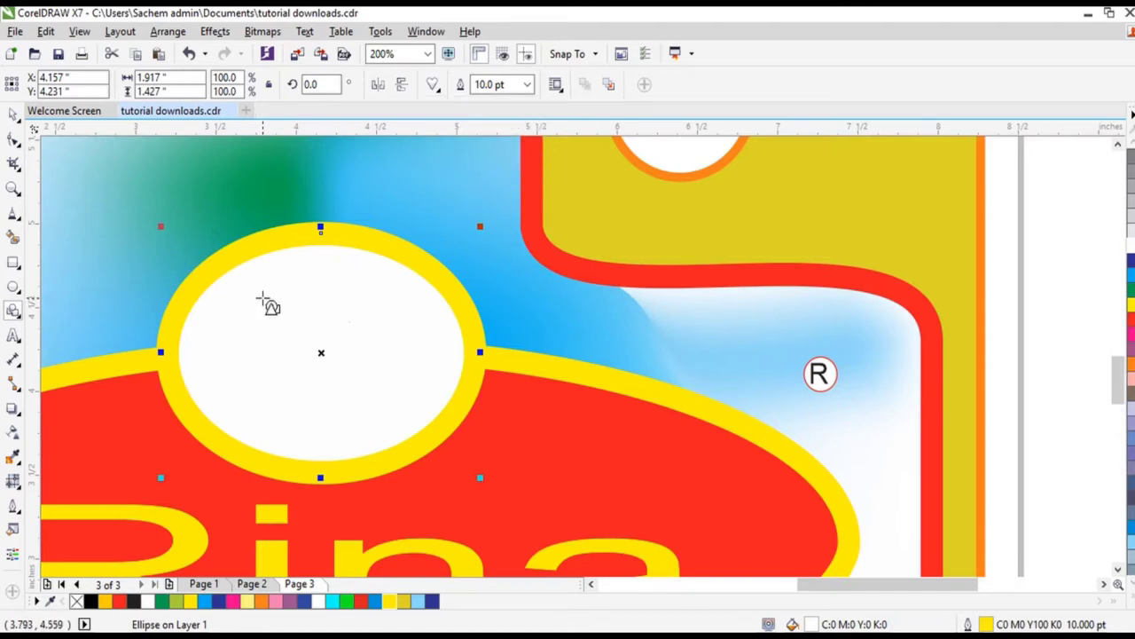
left_click_drag(264, 298, 393, 411)
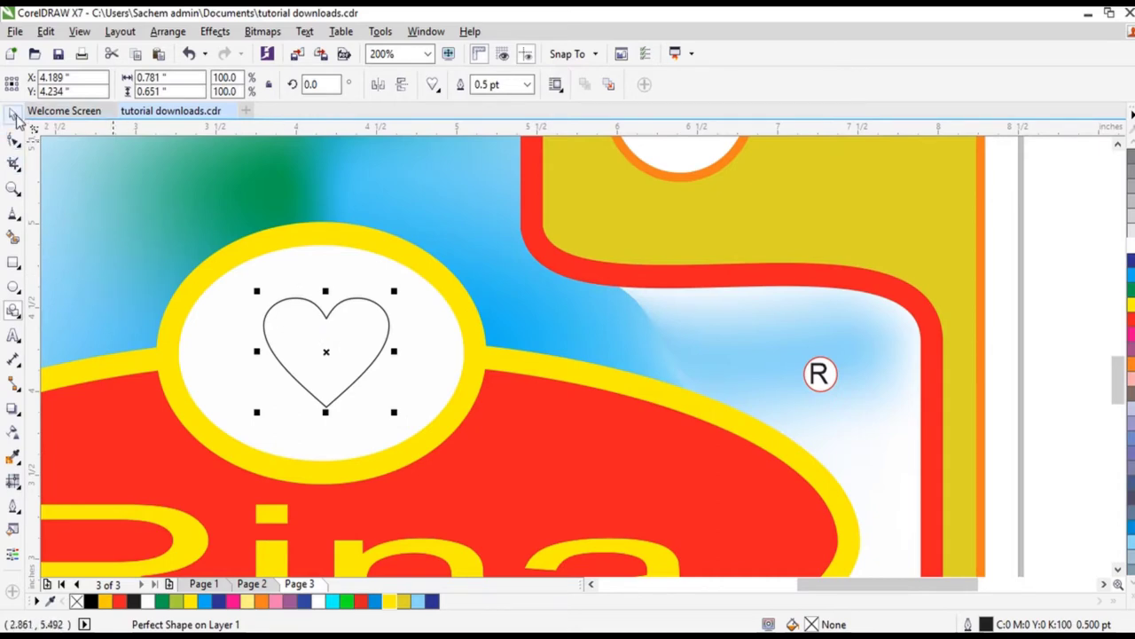
Step: Skew the heart's upper part slightly to the right and make both its fill and outline red
left_click(320, 325)
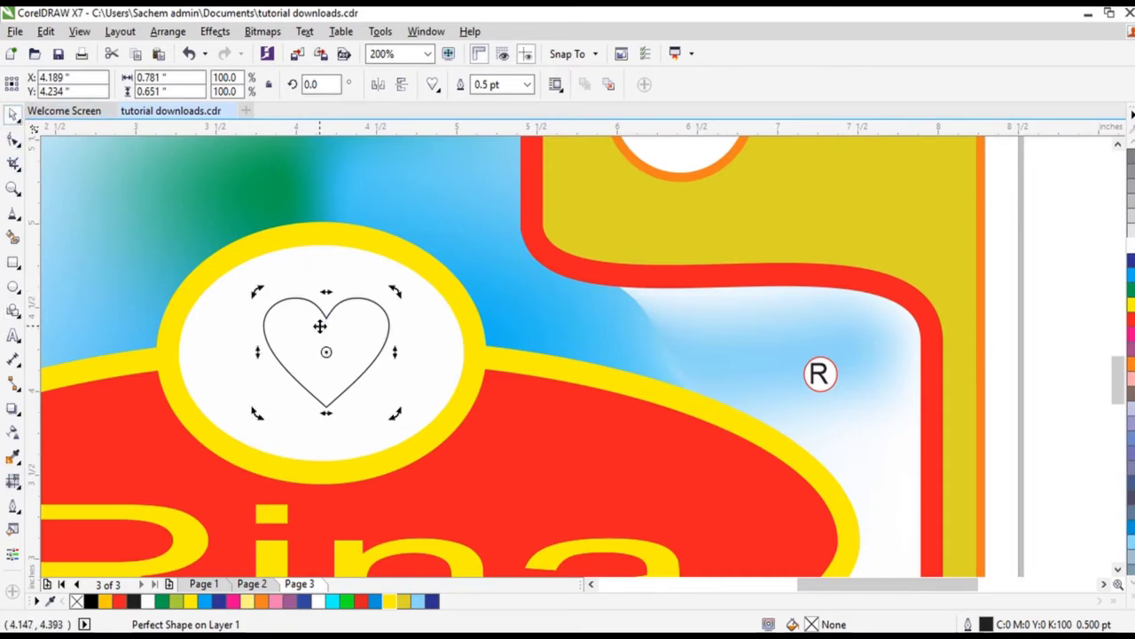
left_click_drag(323, 290, 342, 291)
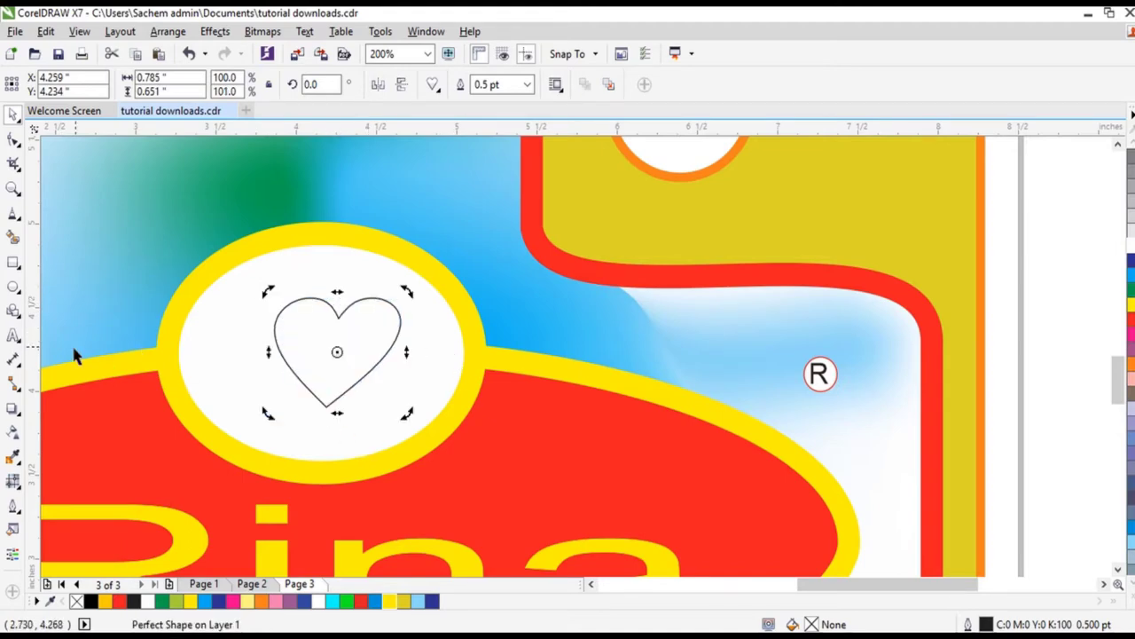
left_click(120, 602)
right_click(121, 603)
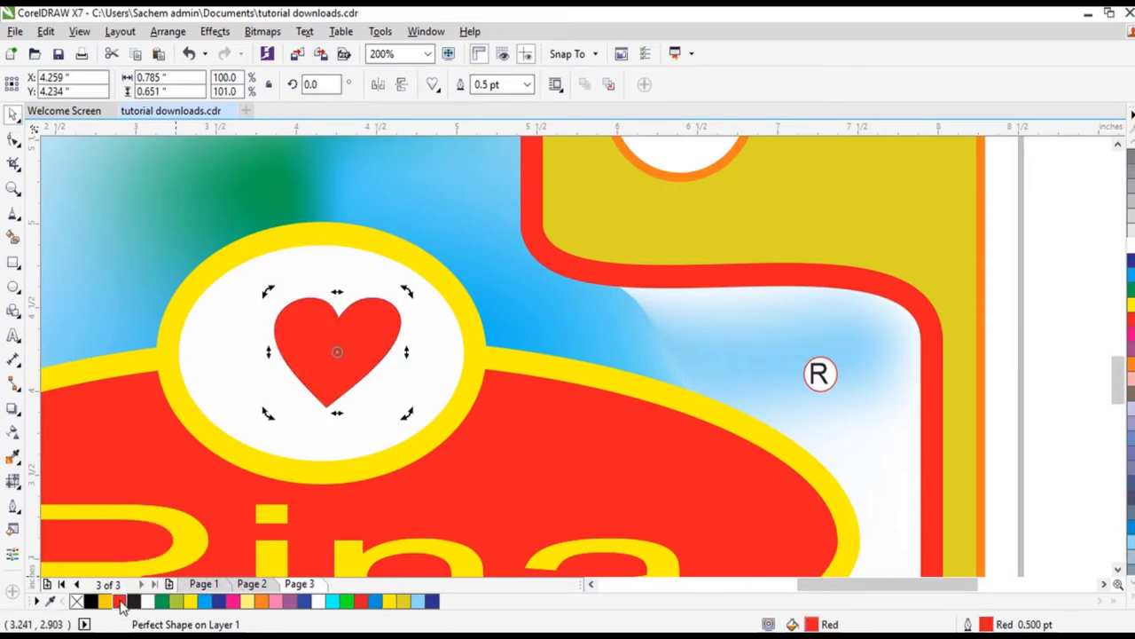
Step: Draw a slanted straight line about 0.1 inch wide and 0.24 inch tall inside the heart's right lobe
key("m")
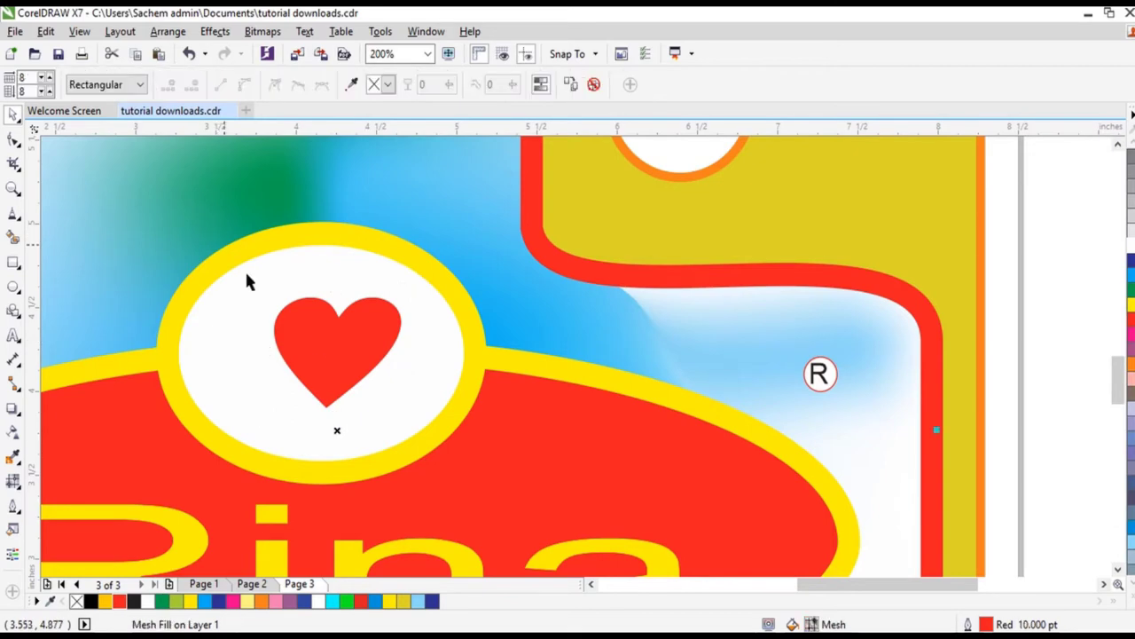
left_click(12, 216)
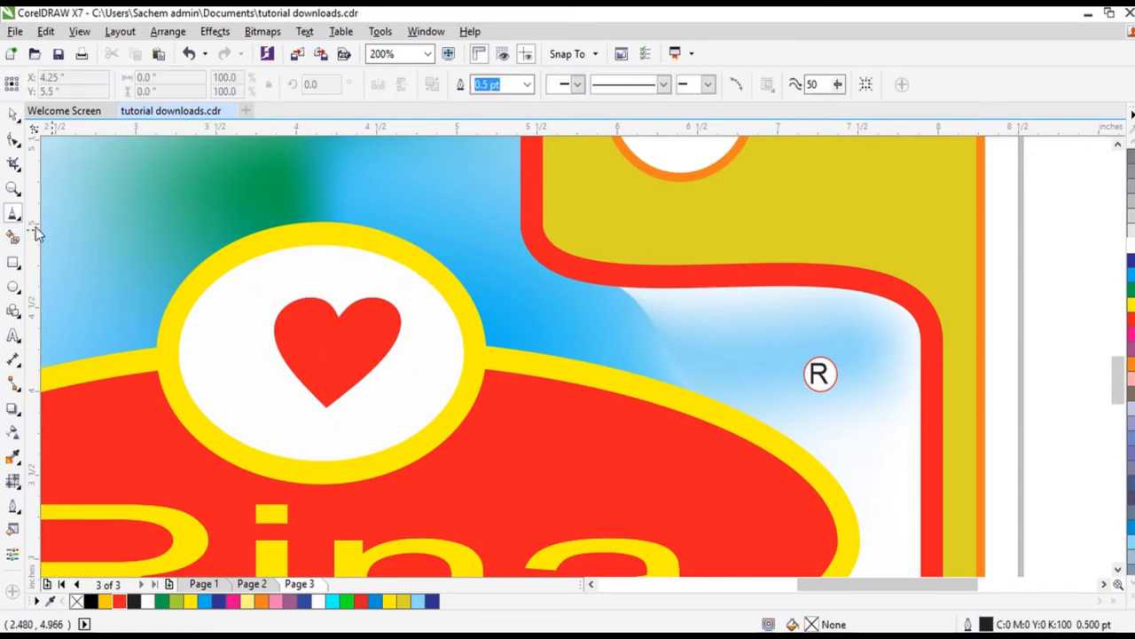
scroll(379, 320, "up", 5)
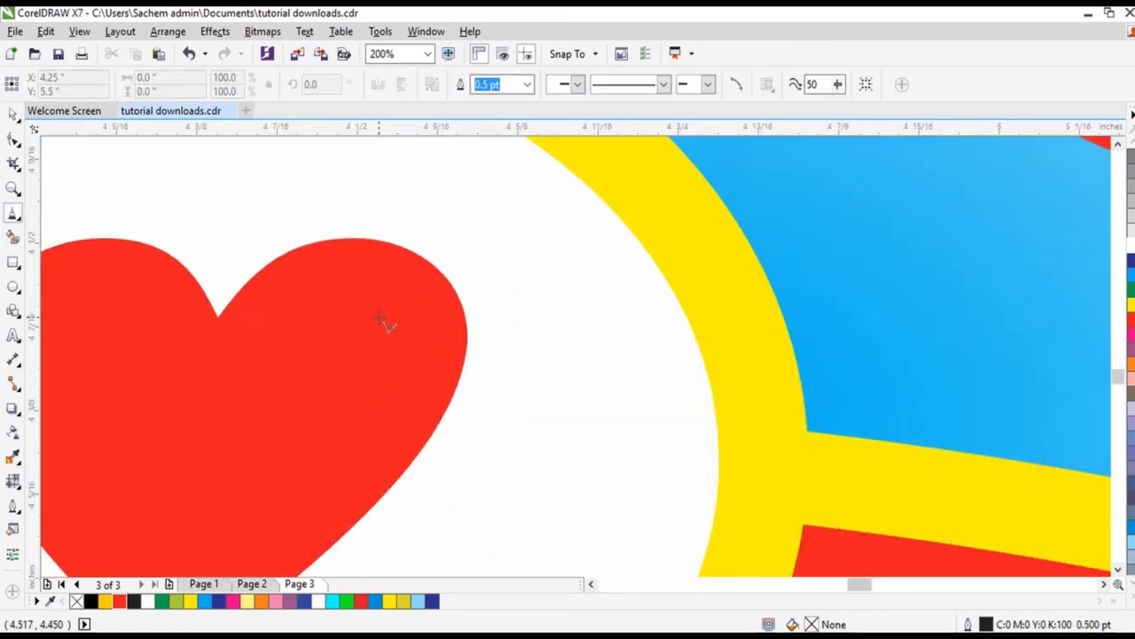
left_click(291, 224)
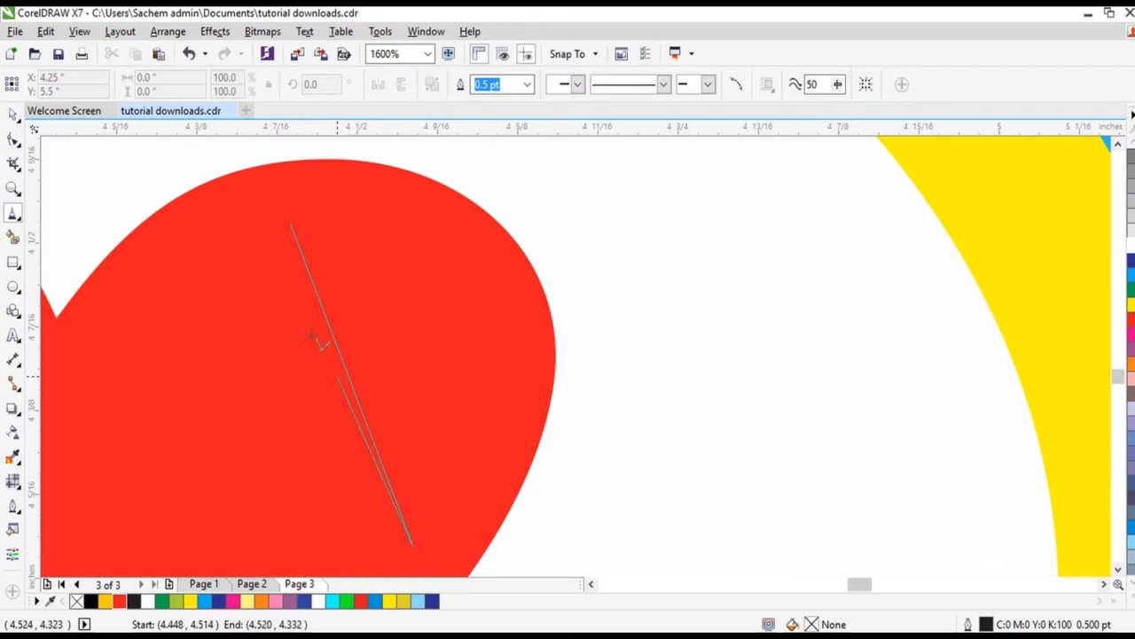
left_click(415, 550)
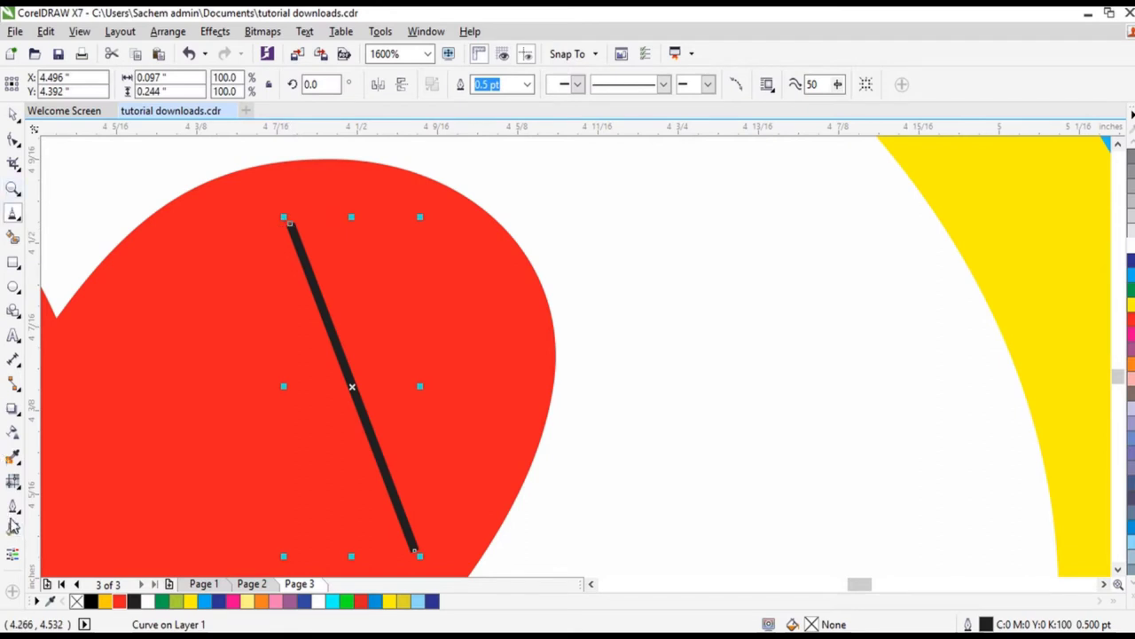
Step: Bend both segments of the slanted line into a crescent in the heart's right lobe and make its fill and outline white
left_click(12, 504)
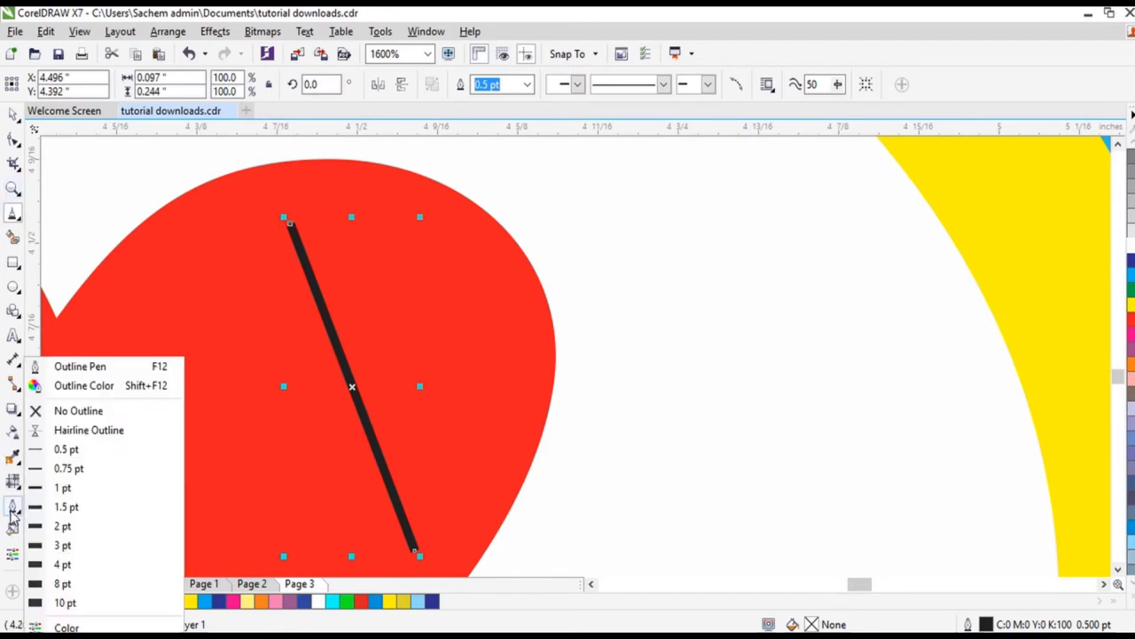
left_click(61, 450)
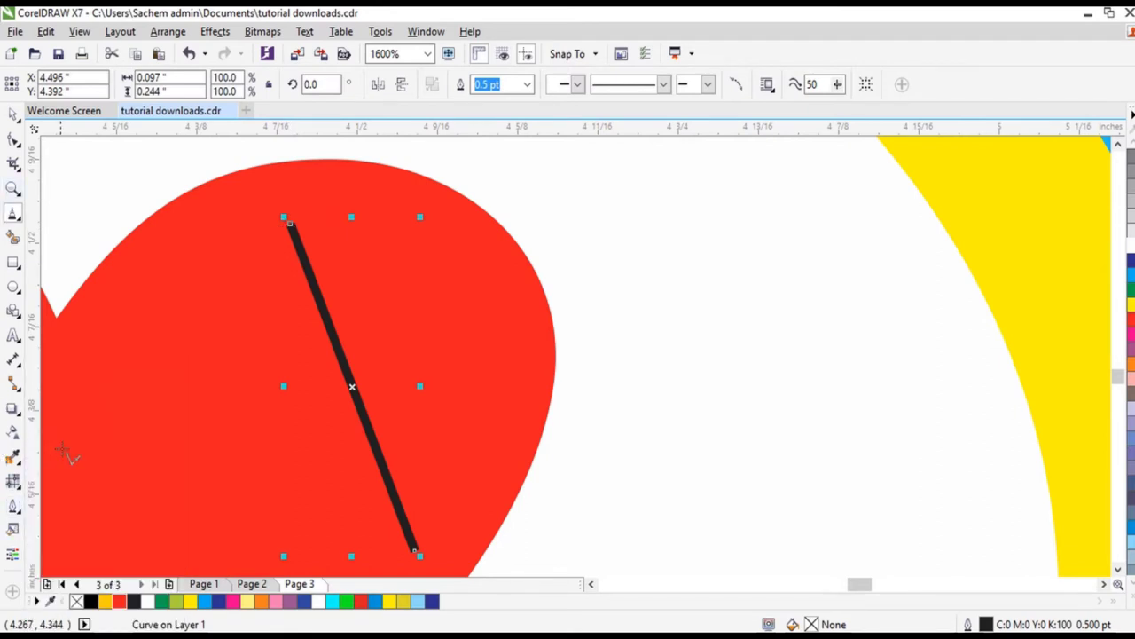
left_click(15, 146)
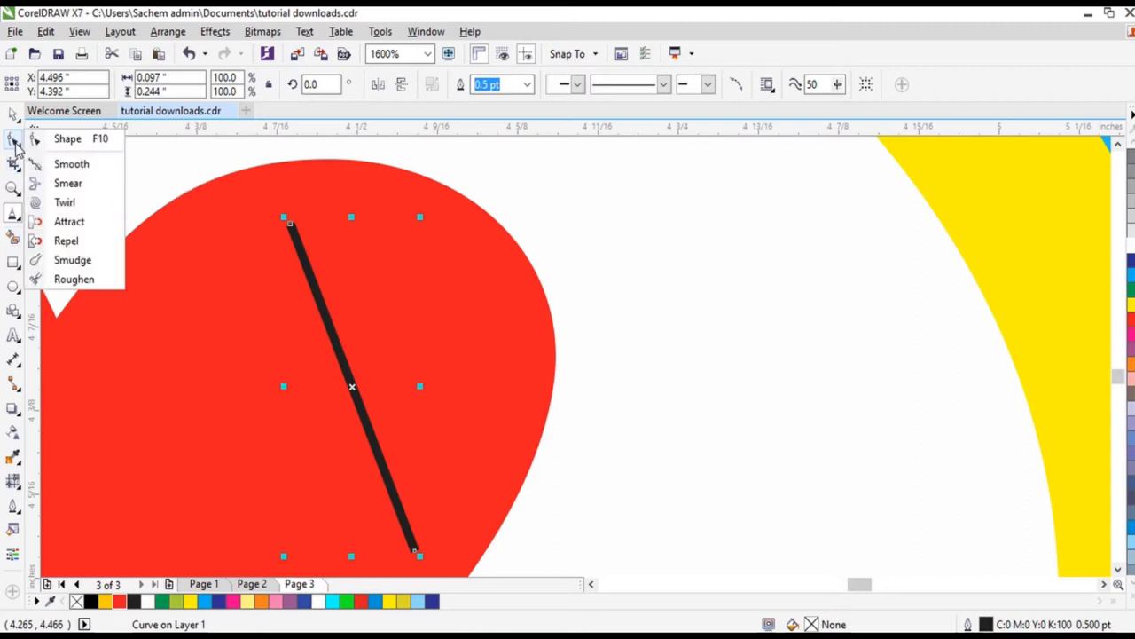
left_click(68, 142)
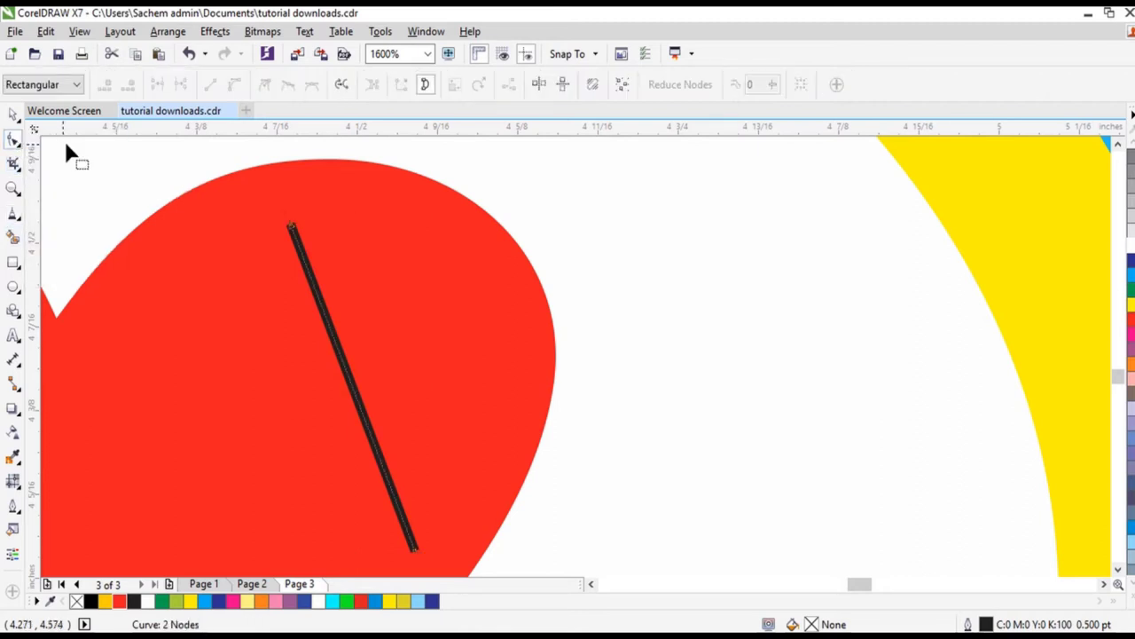
left_click(356, 397)
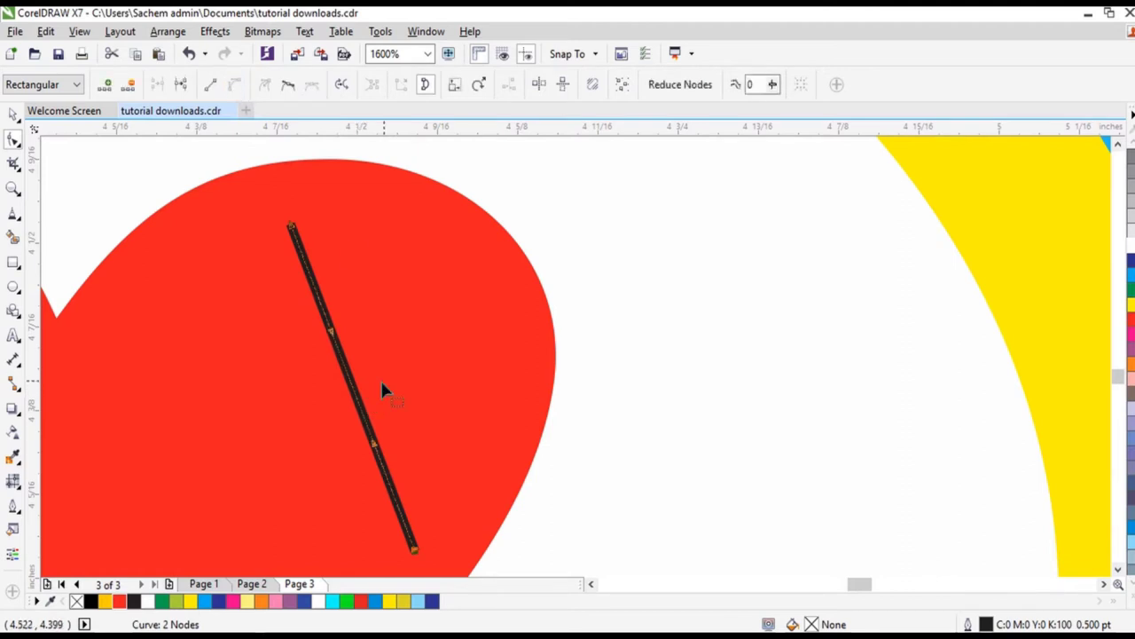
left_click_drag(361, 410, 456, 317)
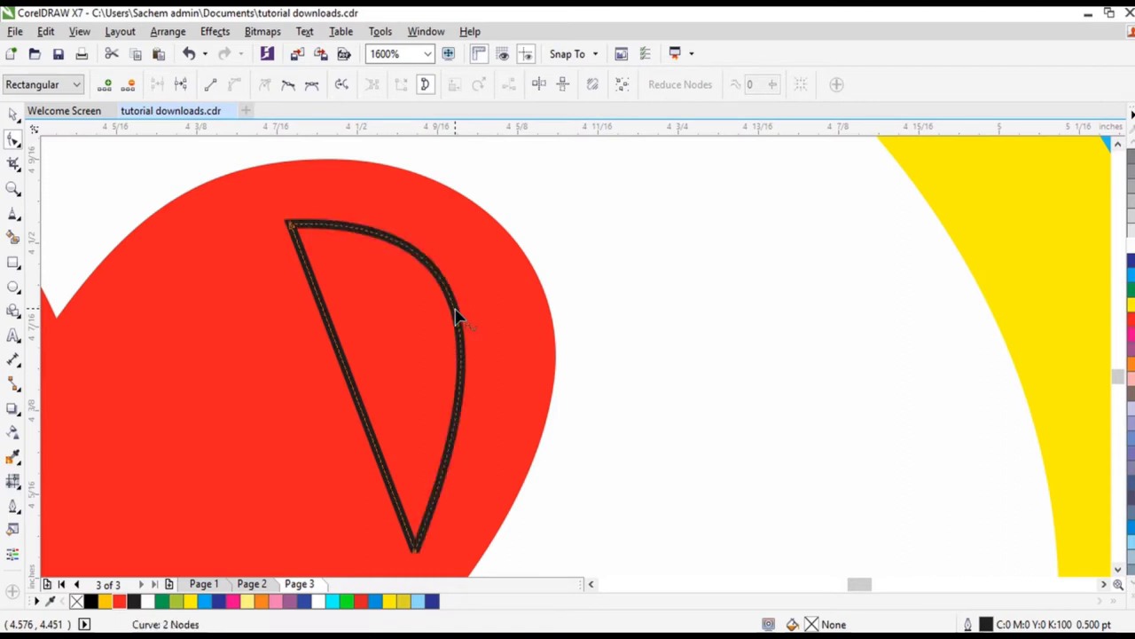
left_click(351, 381)
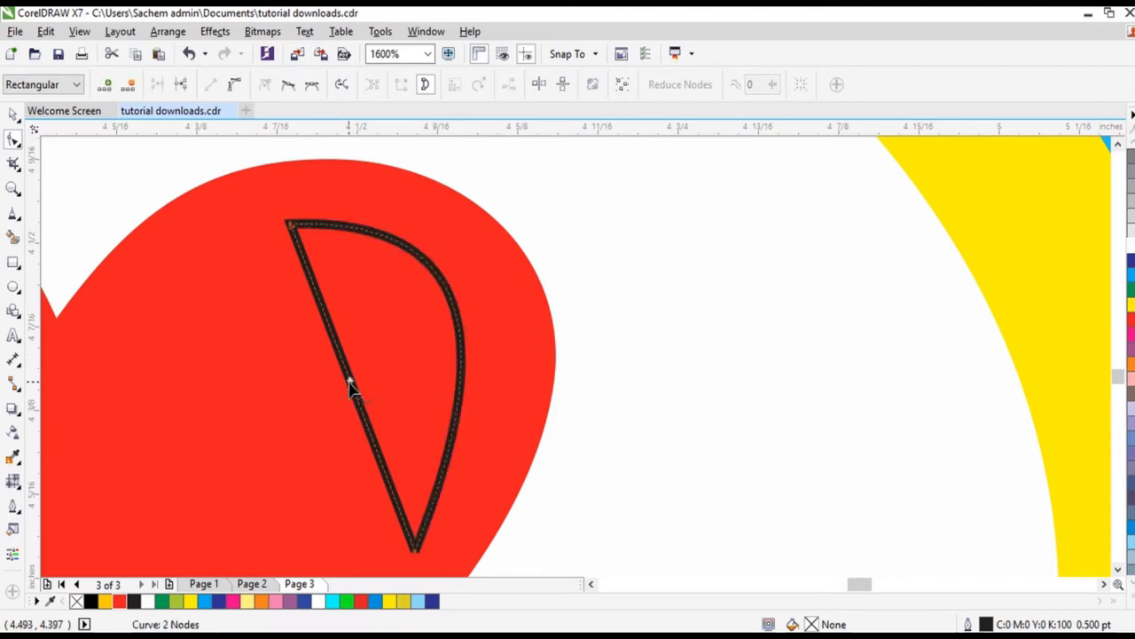
left_click(236, 86)
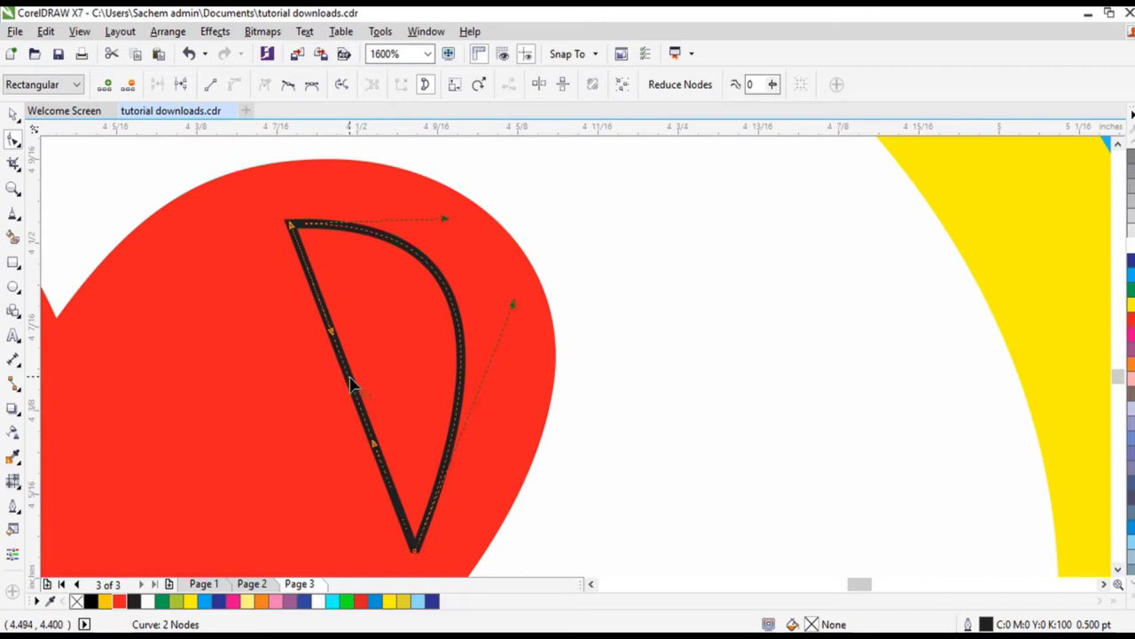
left_click_drag(351, 388, 393, 328)
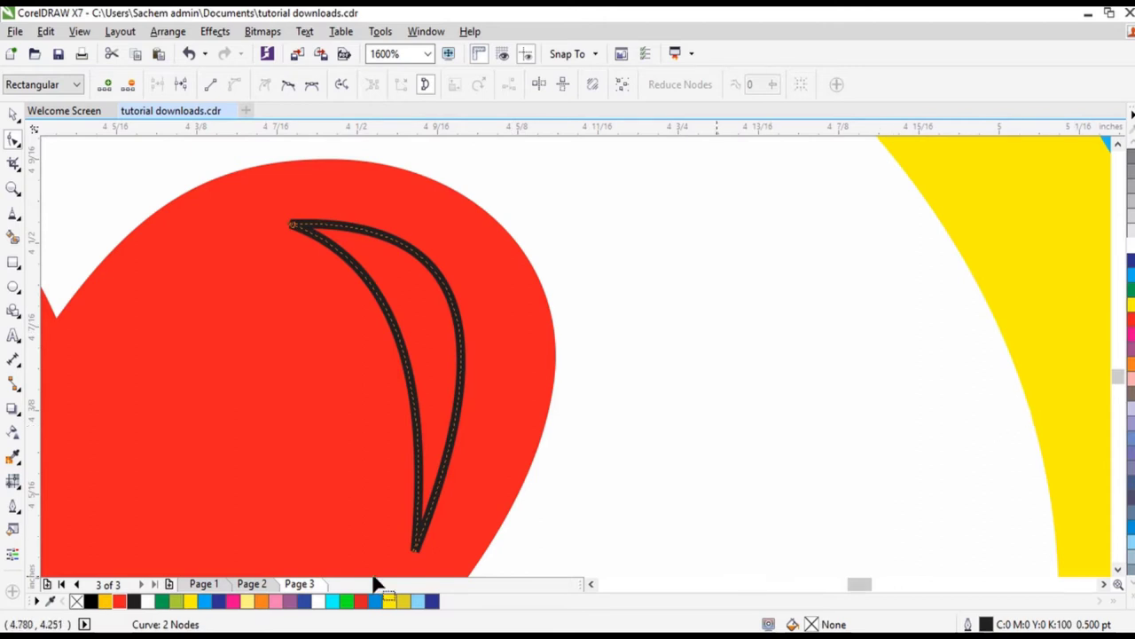
left_click(322, 602)
right_click(323, 604)
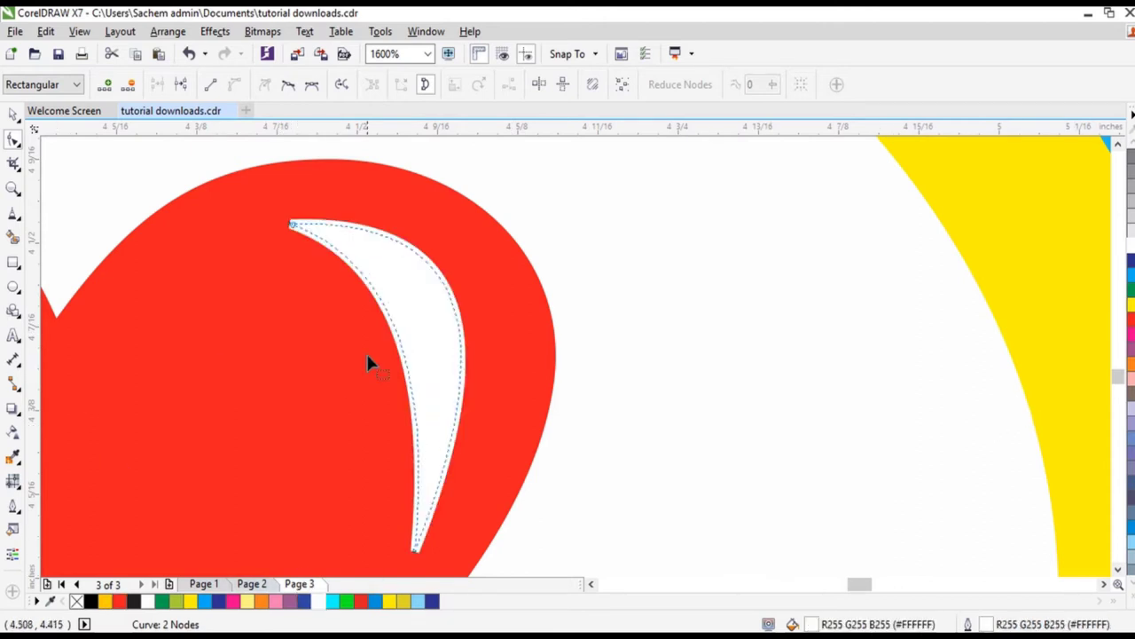
Step: Try a linear gradient transparency that fades across the white crescent
left_click(14, 433)
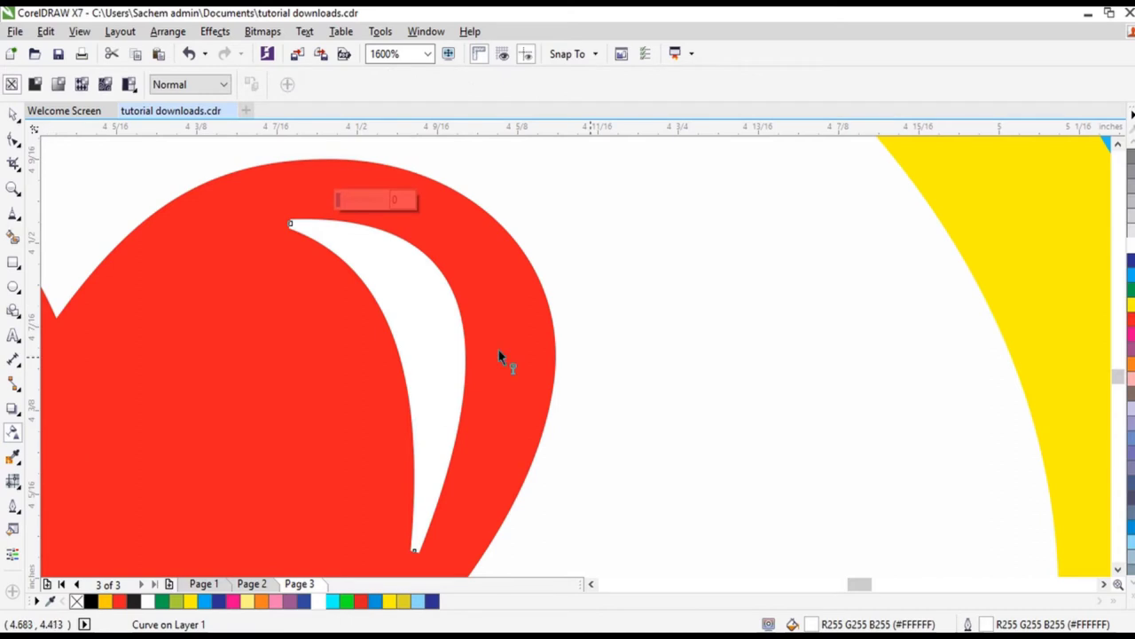
left_click_drag(366, 364, 503, 325)
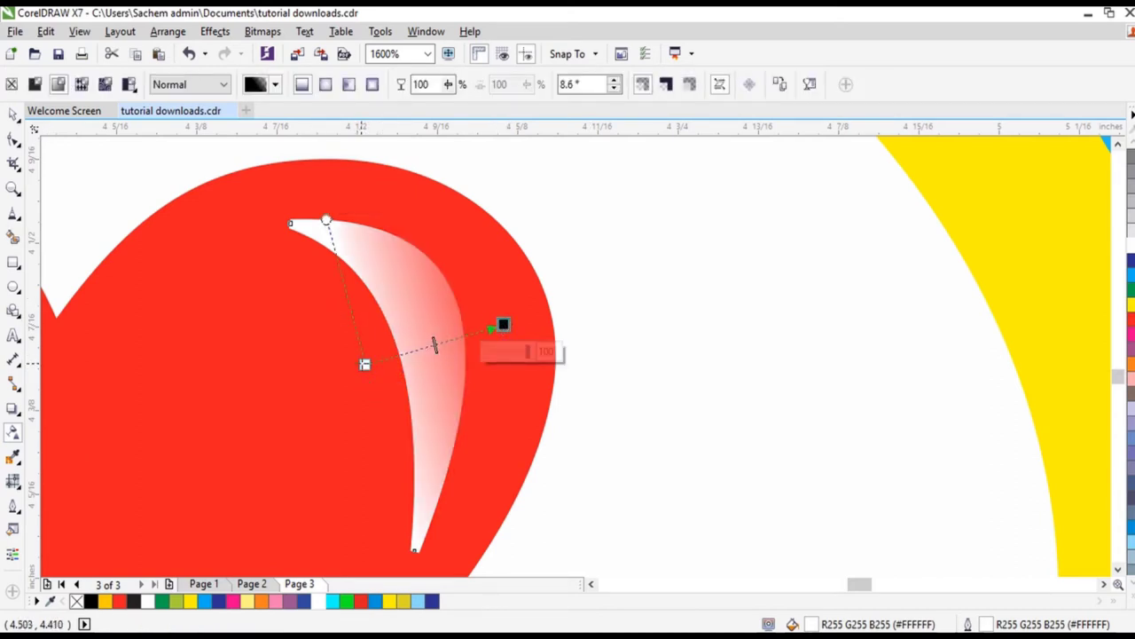
left_click_drag(365, 364, 320, 393)
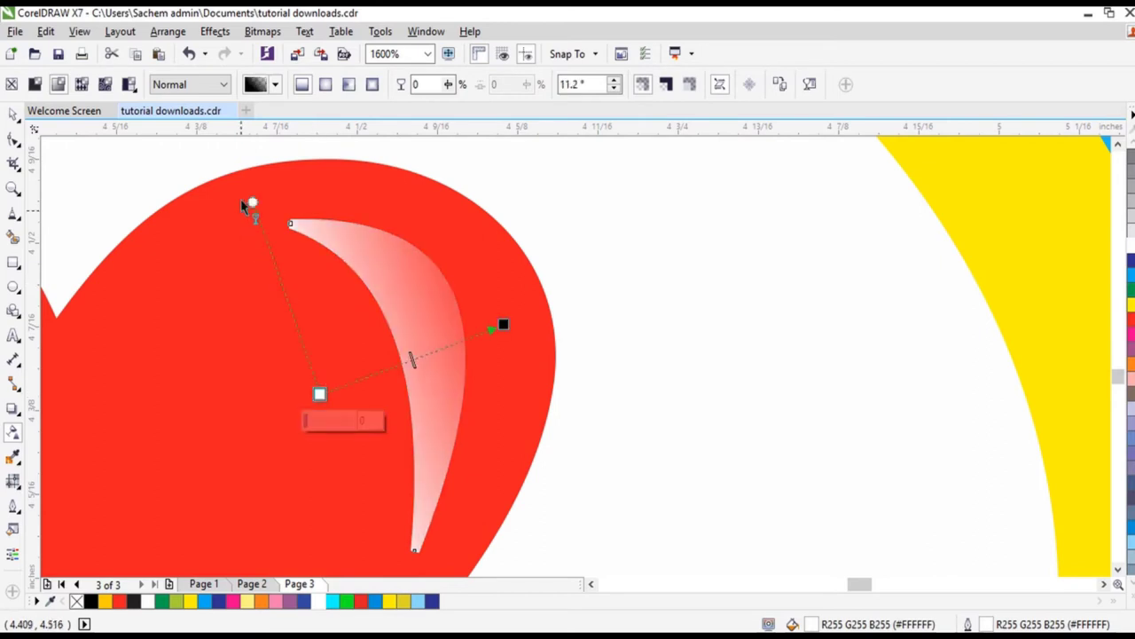
left_click_drag(253, 202, 190, 240)
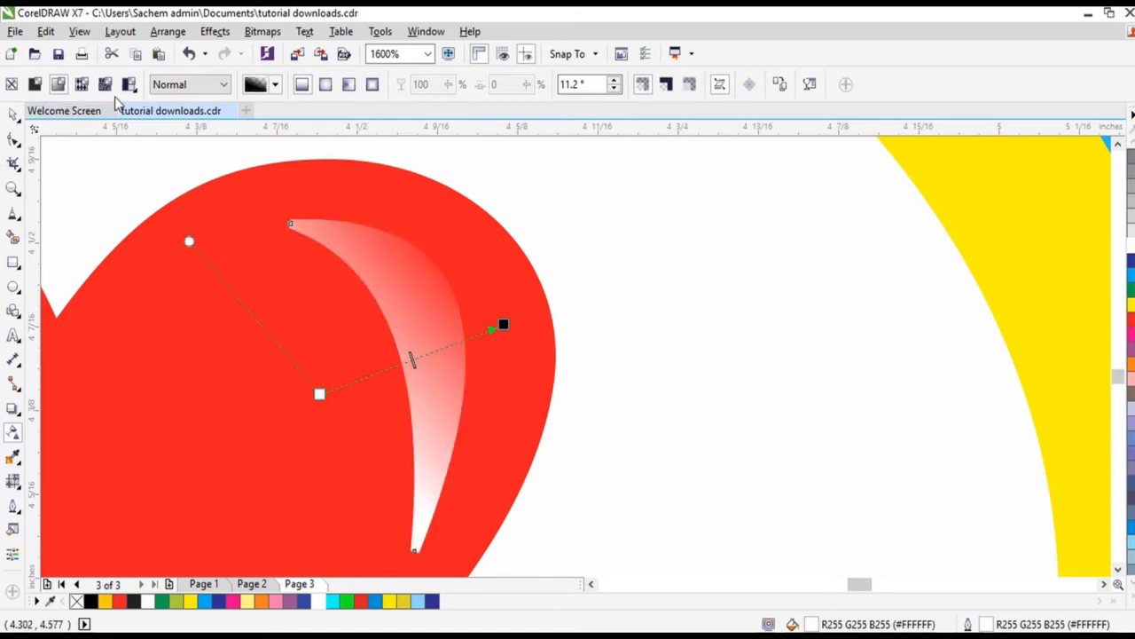
left_click(186, 93)
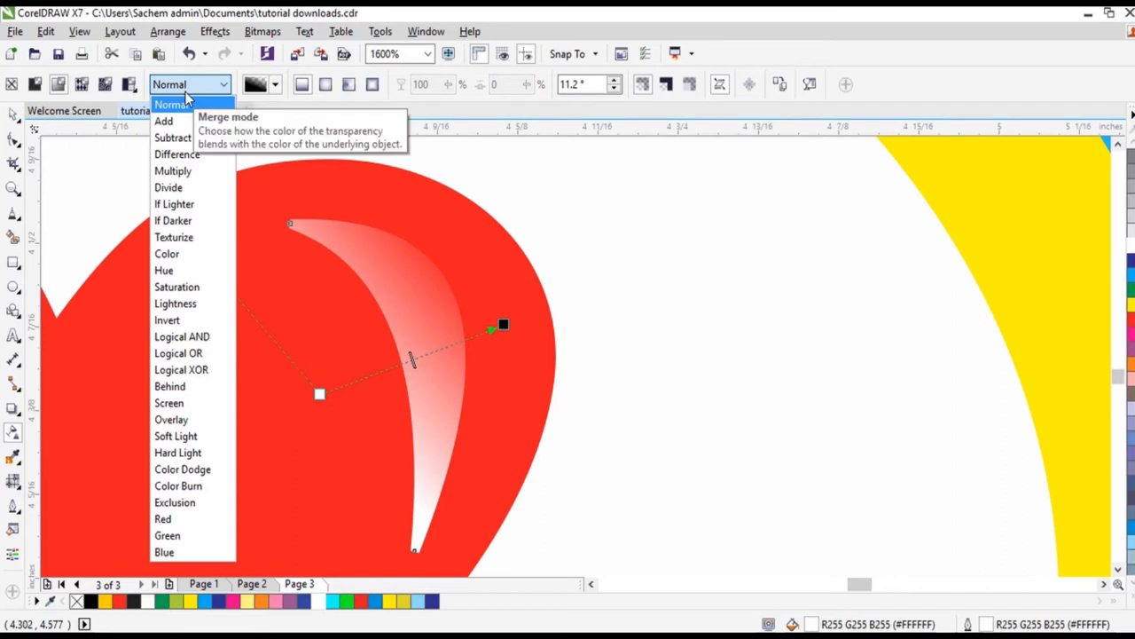
left_click(186, 93)
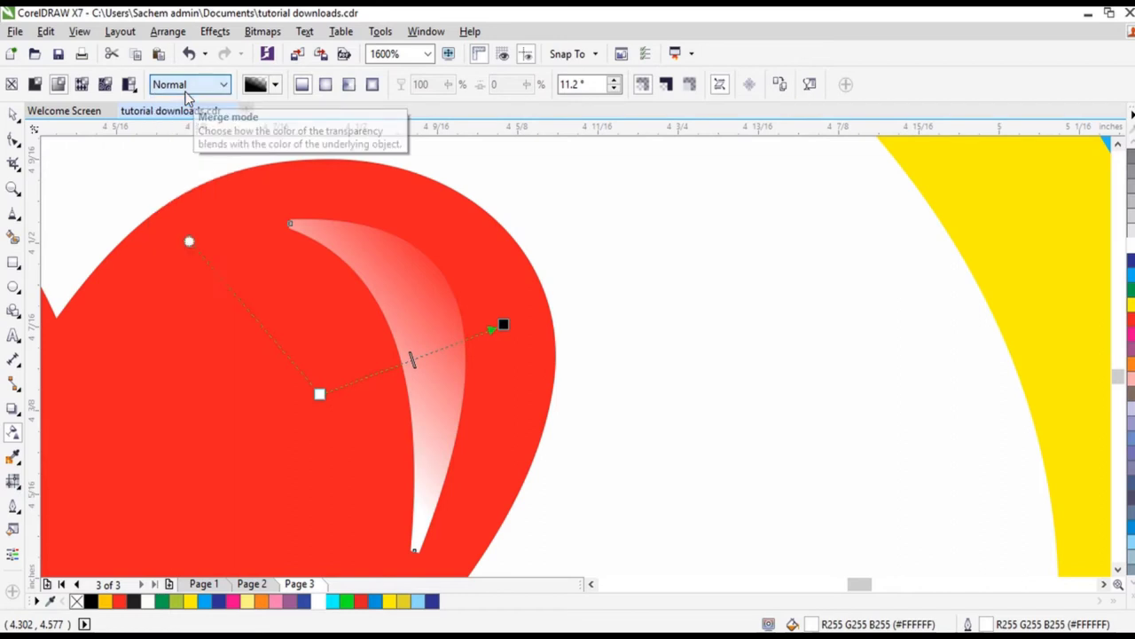
Step: Give the white crescent a uniform transparency of 60
left_click(35, 84)
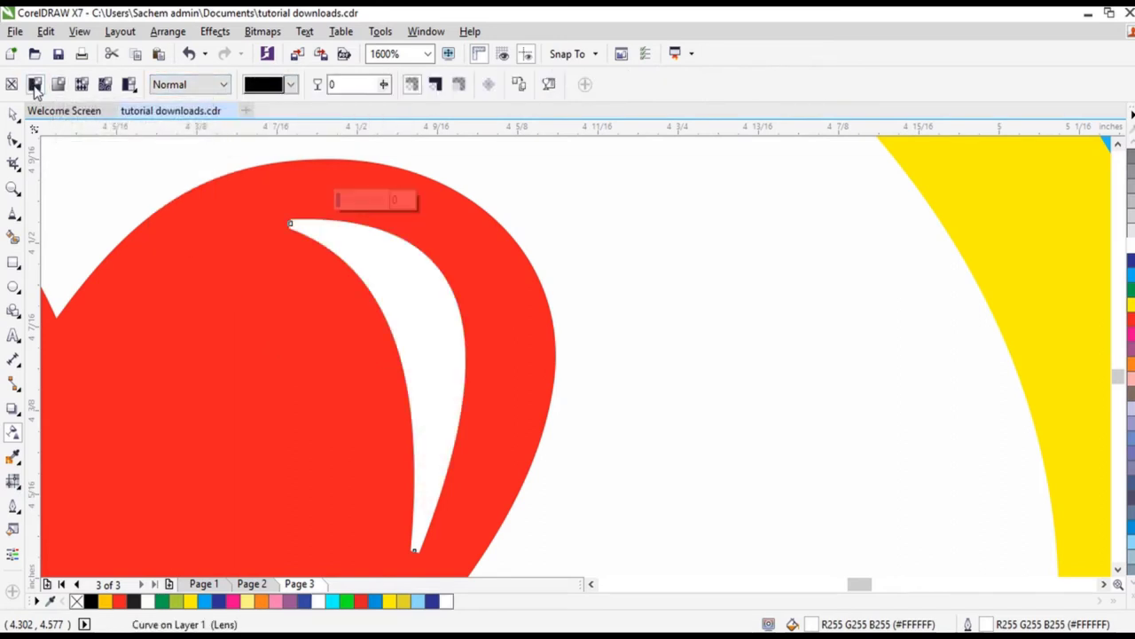
left_click_drag(351, 200, 363, 200)
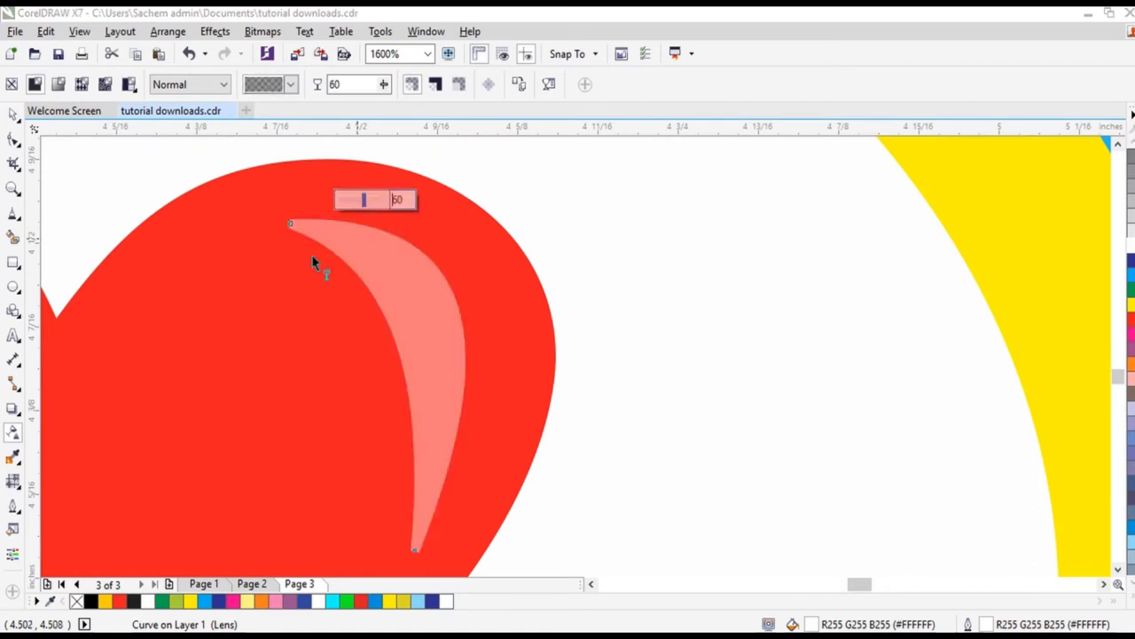
left_click(12, 114)
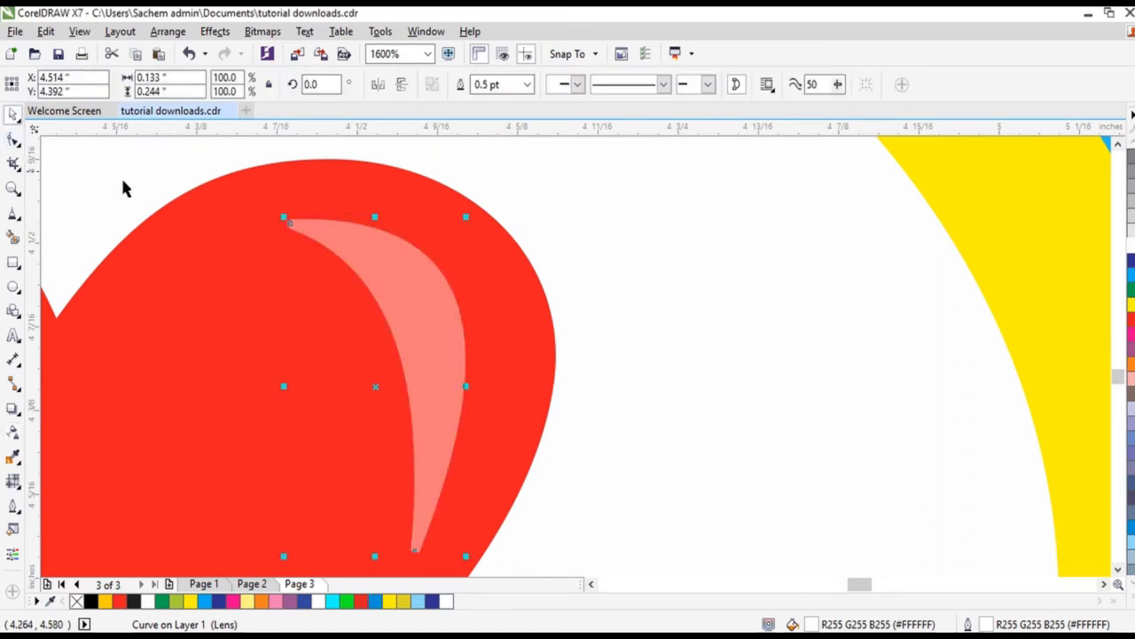
left_click(150, 191)
scroll(260, 252, "down", 3)
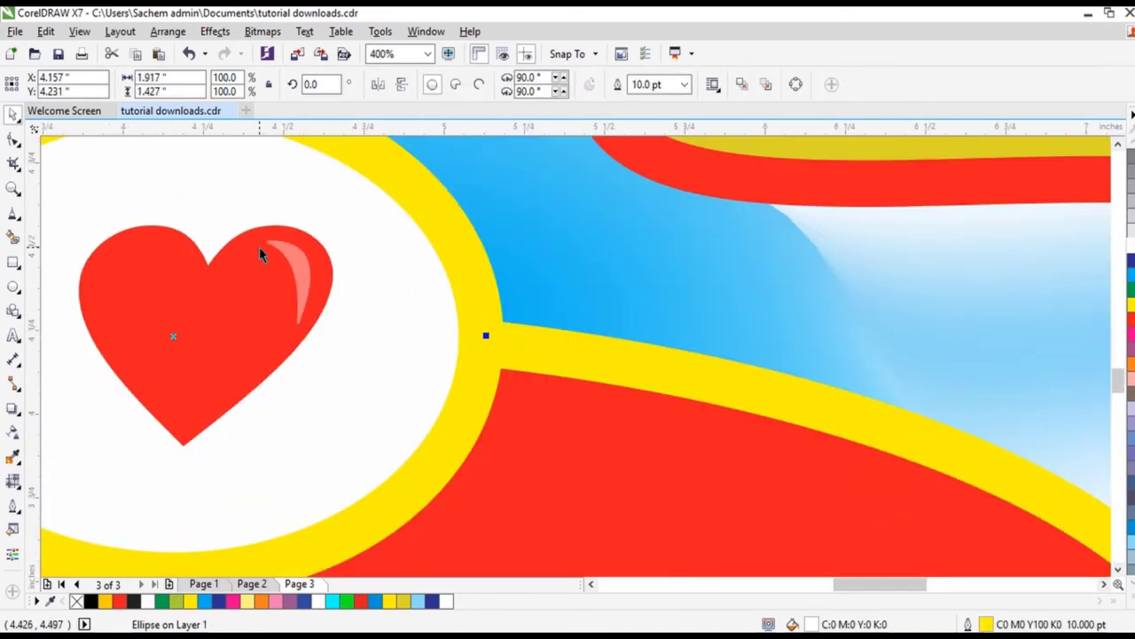
Step: Set the crescent's uniform transparency to 83 and remove its outline
left_click(300, 291)
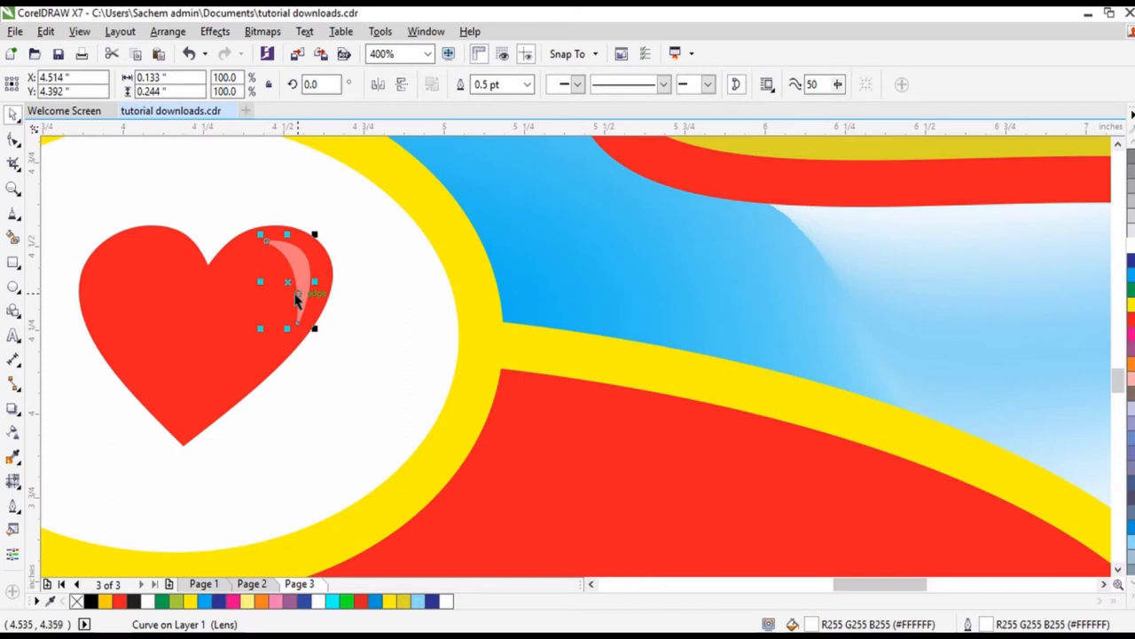
scroll(297, 299, "up", 2)
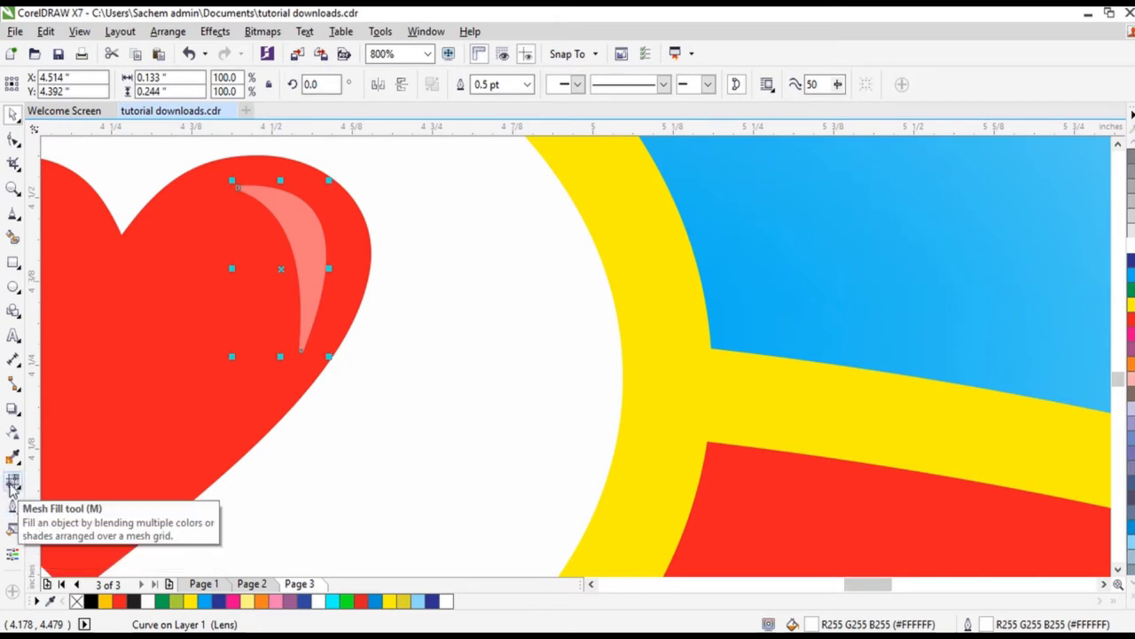
left_click(12, 432)
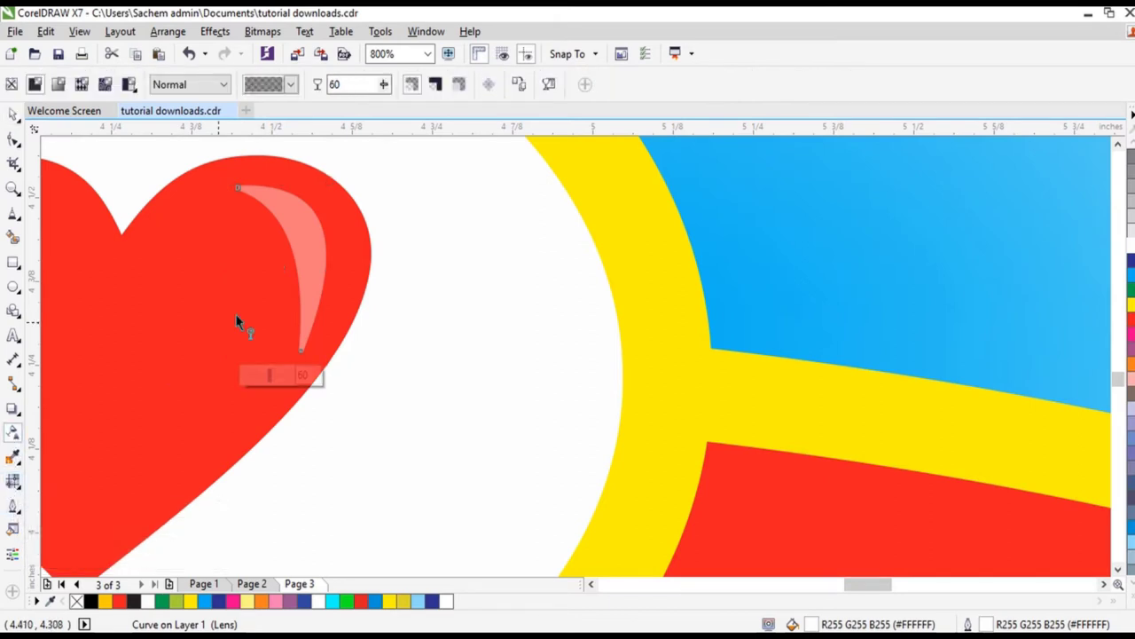
left_click_drag(270, 376, 281, 378)
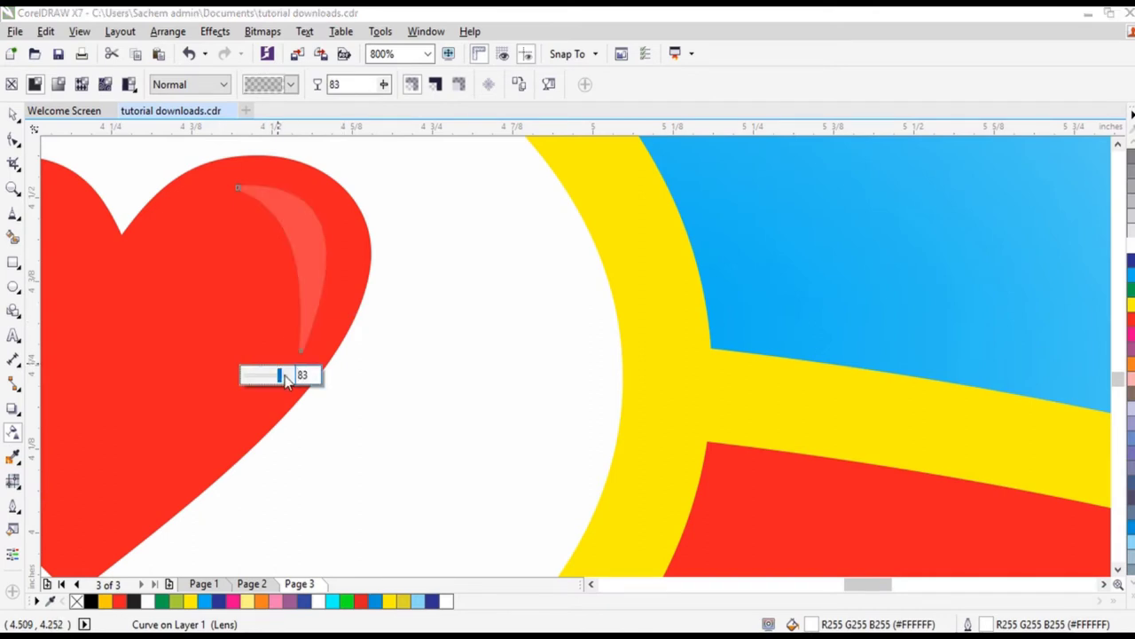
scroll(277, 259, "down", 1)
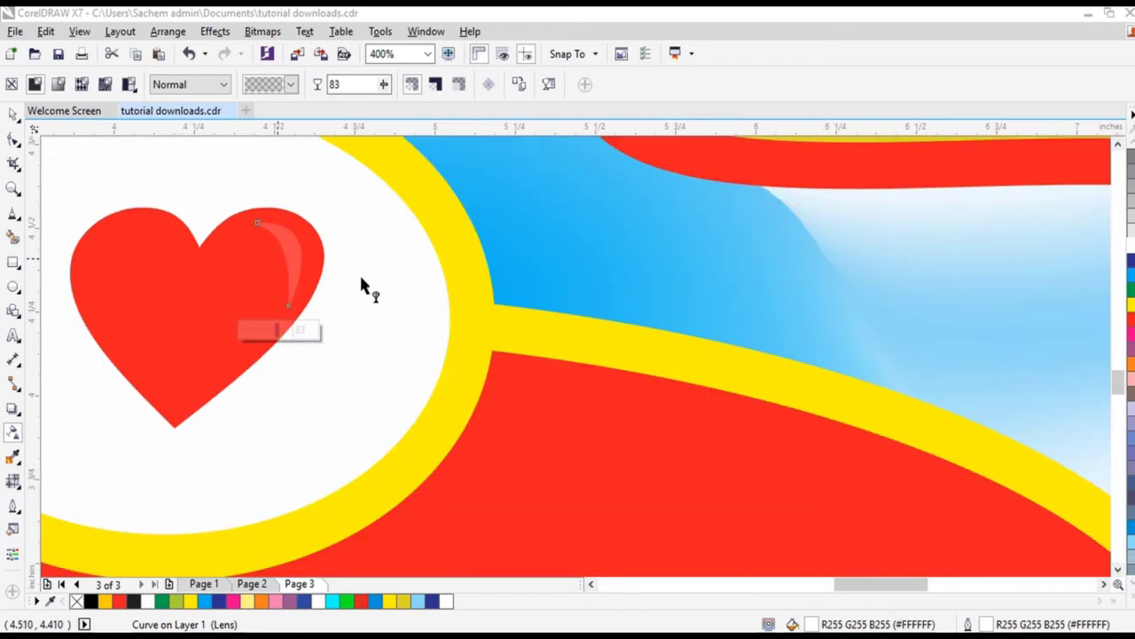
left_click(13, 505)
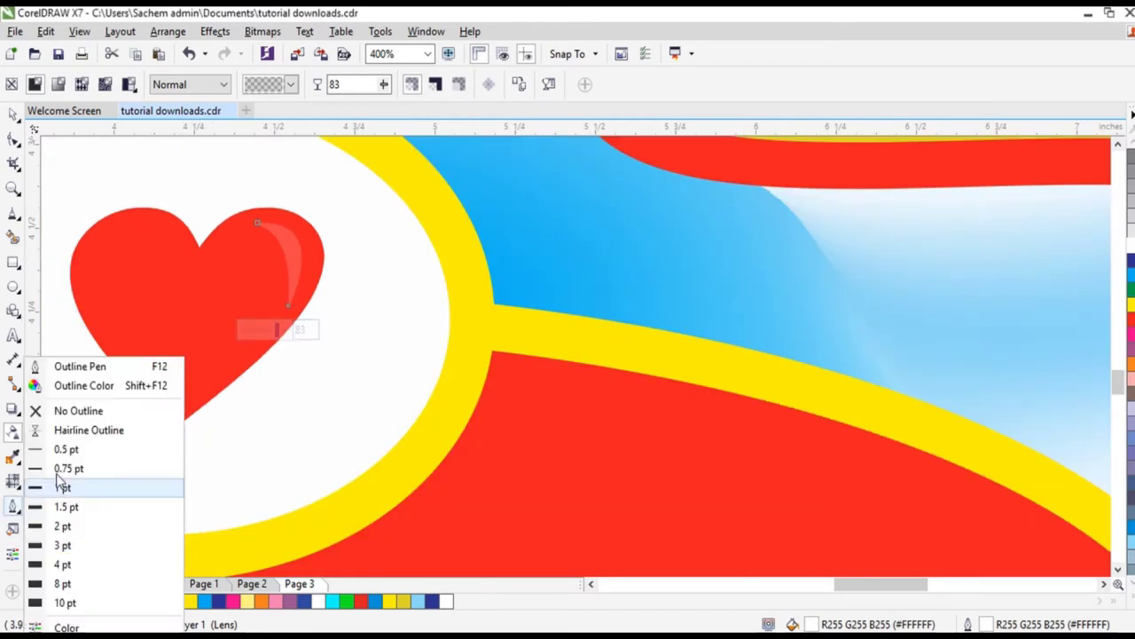
left_click(72, 412)
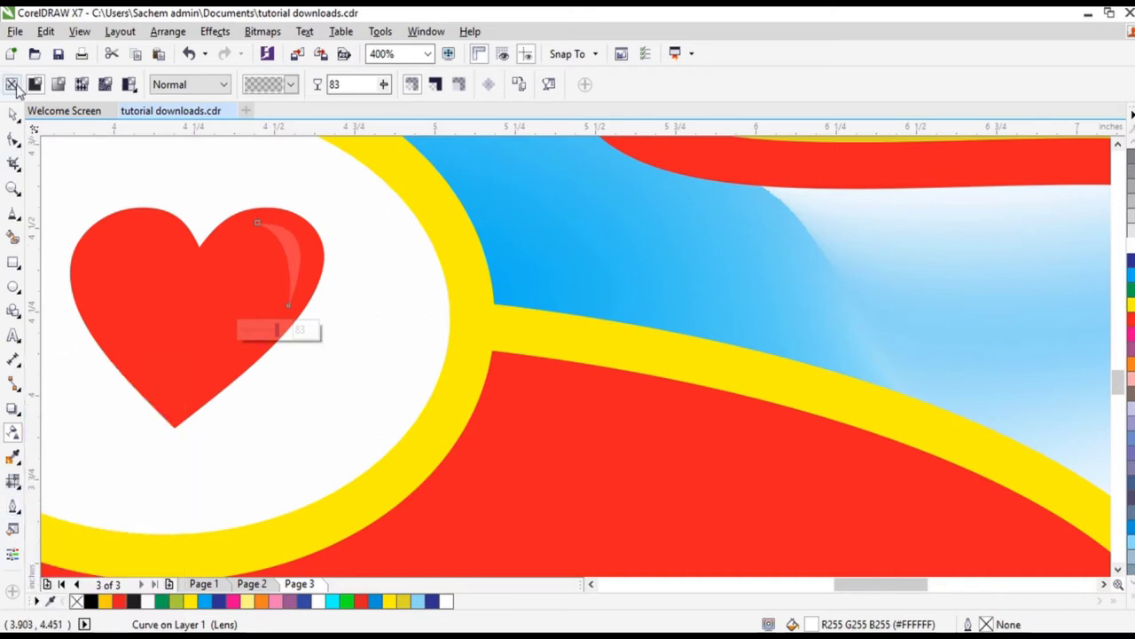
Step: Duplicate the crescent highlight onto the heart's left lobe and mirror the copy horizontally
left_click(12, 115)
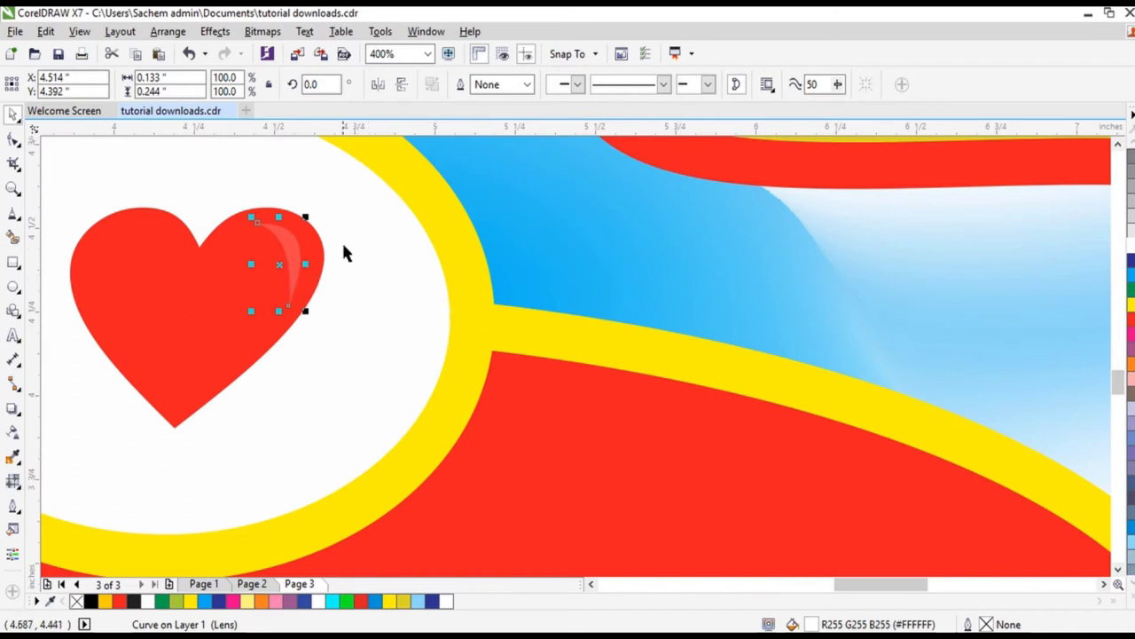
left_click(299, 252)
left_click(296, 253)
left_click_drag(288, 245, 110, 275)
left_click(117, 278)
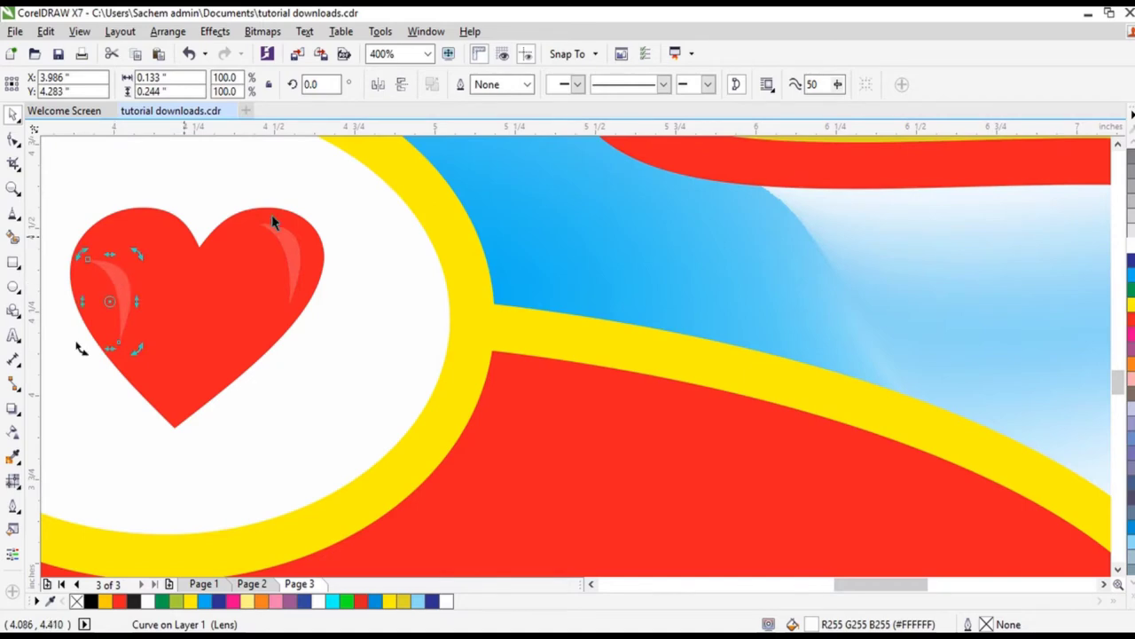
left_click(377, 84)
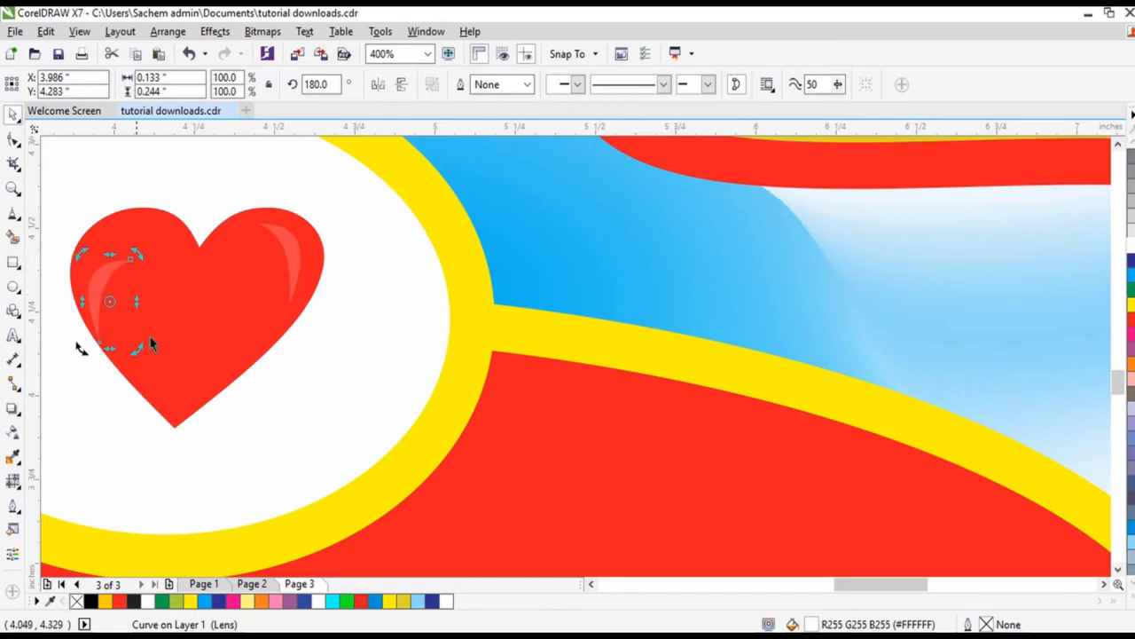
Step: Skew the mirrored crescent slightly and move it up into the upper part of the heart's left lobe
mouse_move(137, 302)
left_mouse_down()
mouse_move(137, 288)
mouse_move(139, 321)
left_mouse_up()
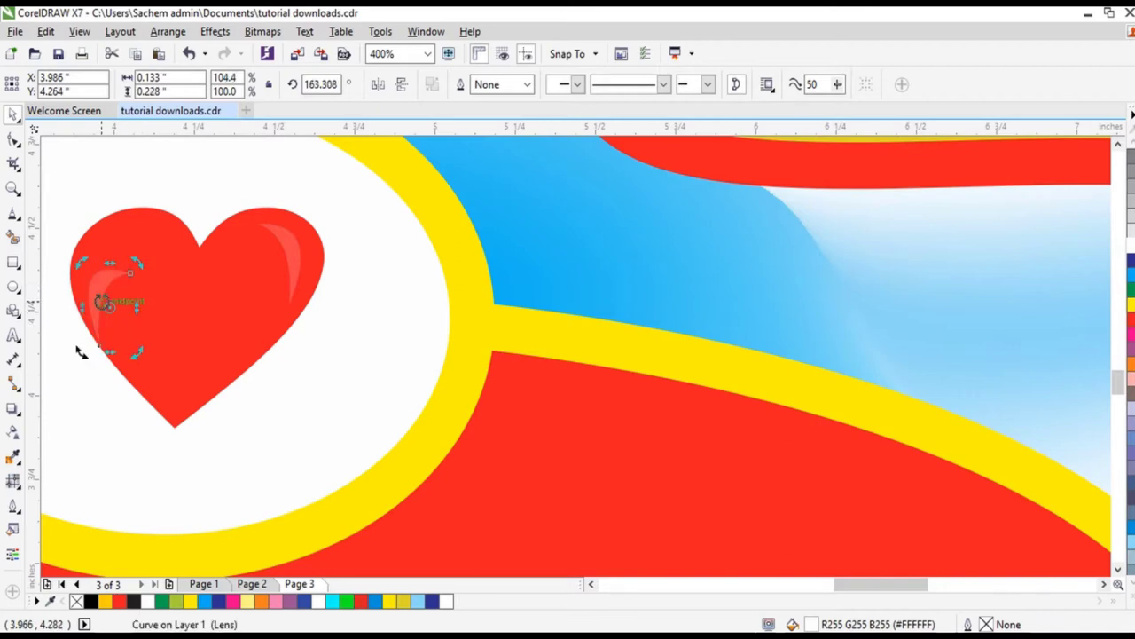
left_click(210, 296)
left_click(106, 292)
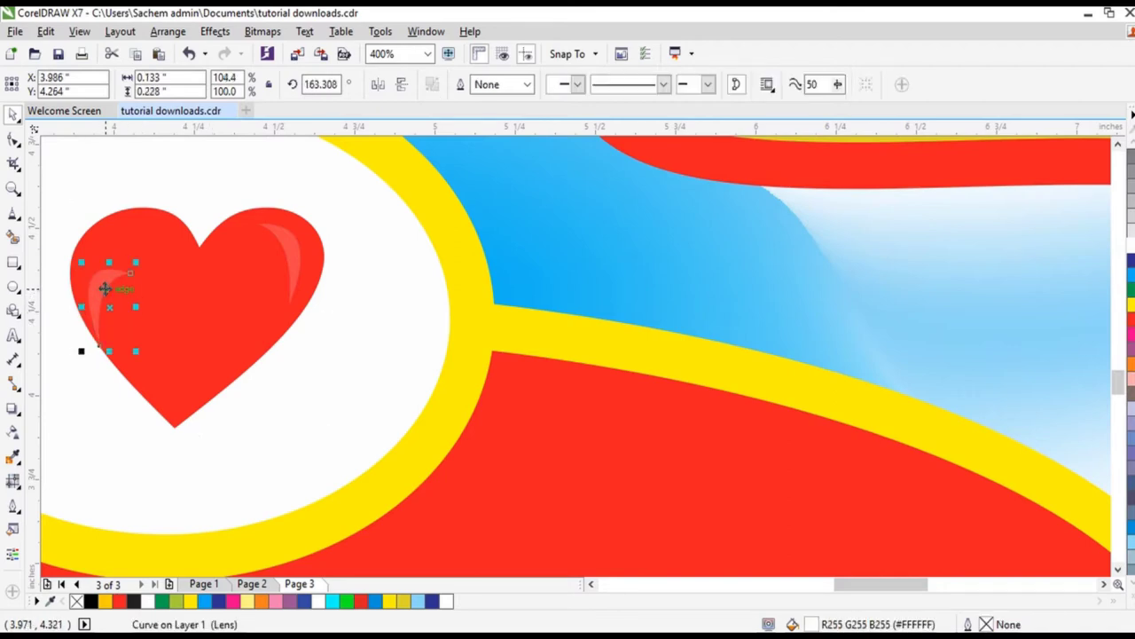
left_click_drag(103, 290, 119, 242)
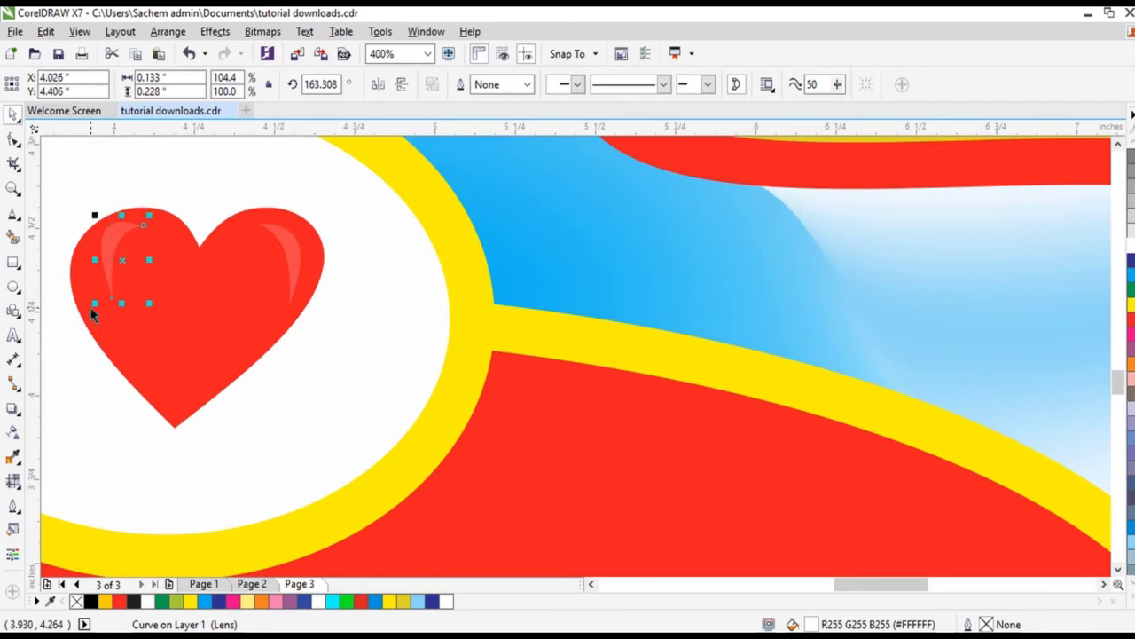
Step: Enlarge the left crescent and skew its left side downward along the lobe's edge, to about 0.16 by 0.29 inches
left_click_drag(94, 303, 78, 316)
left_click(89, 216)
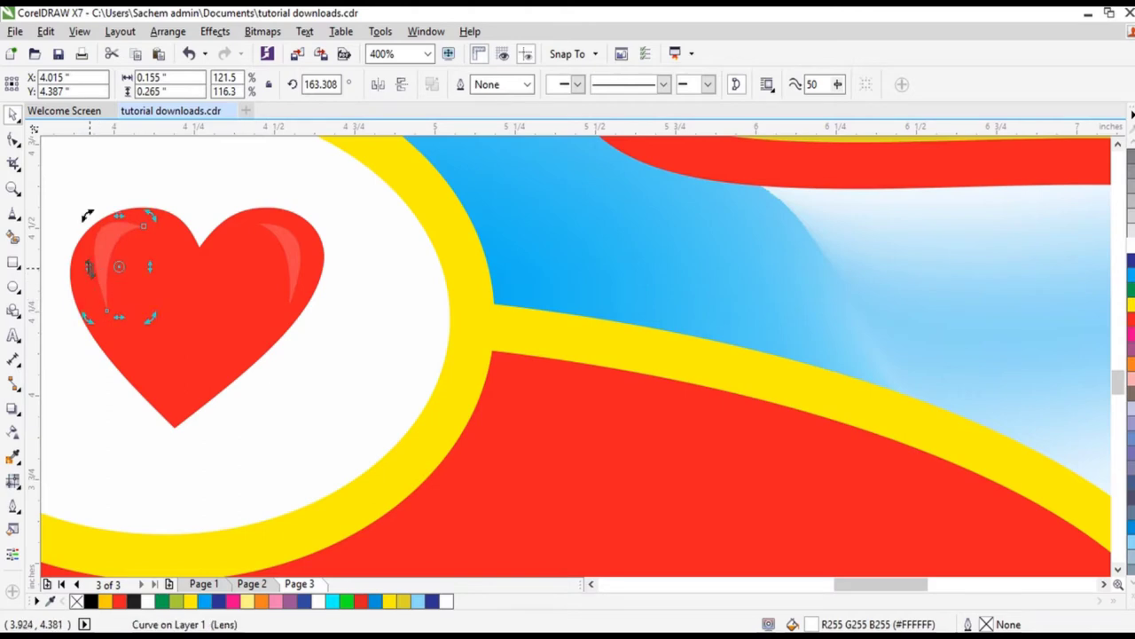
left_click_drag(89, 268, 175, 224)
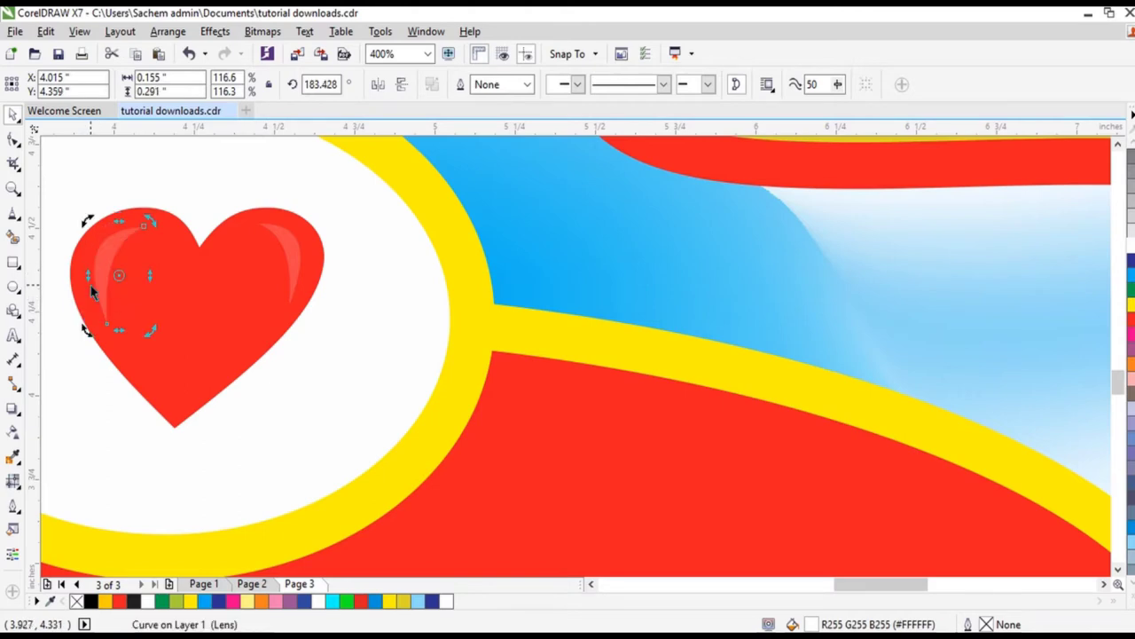
Step: Move the left crescent highlight slightly down within the heart's left lobe and deselect it
left_click(106, 265)
left_click(106, 265)
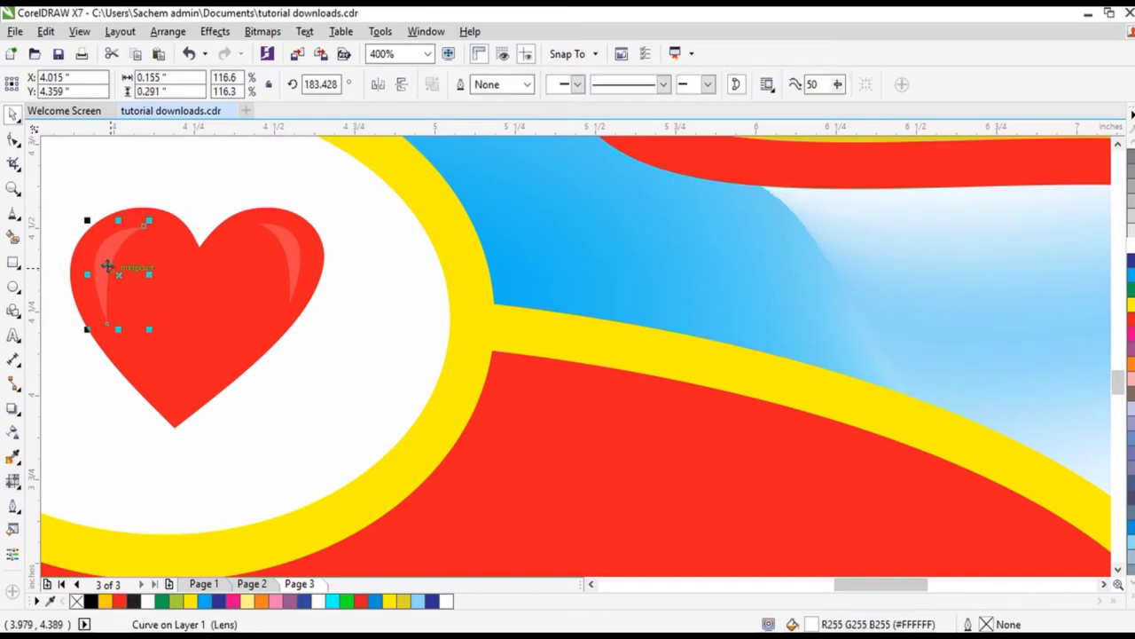
left_click_drag(106, 264, 106, 271)
left_click(170, 184)
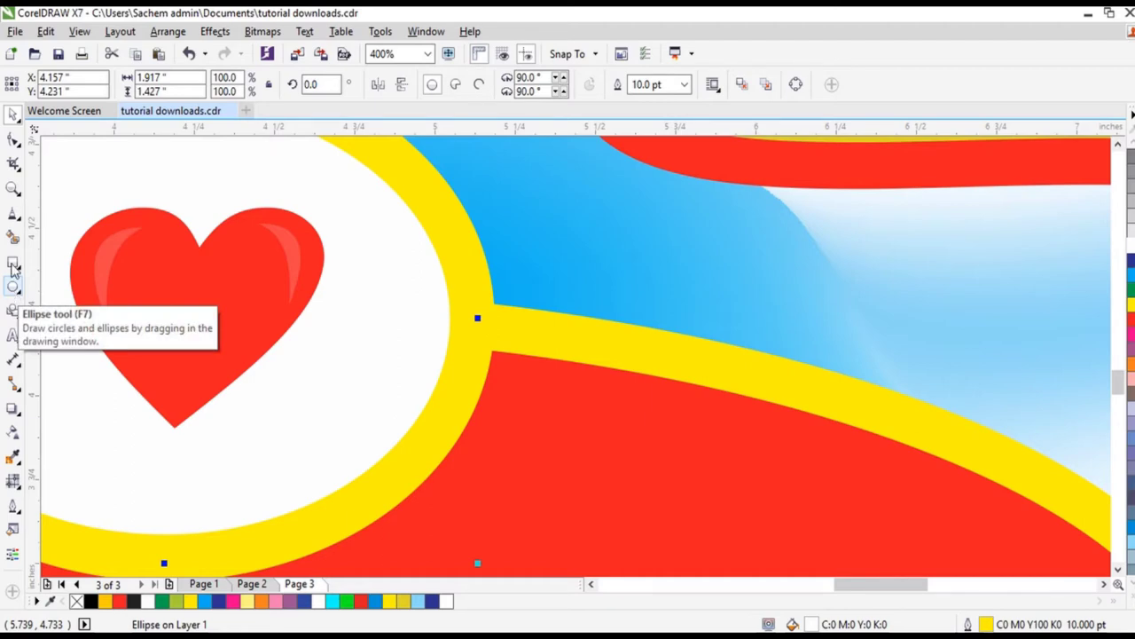
Step: Draw a four-point V shape about 0.29 by 0.14 inches inside the heart's lower tip, with white fill and outline
left_click(13, 218)
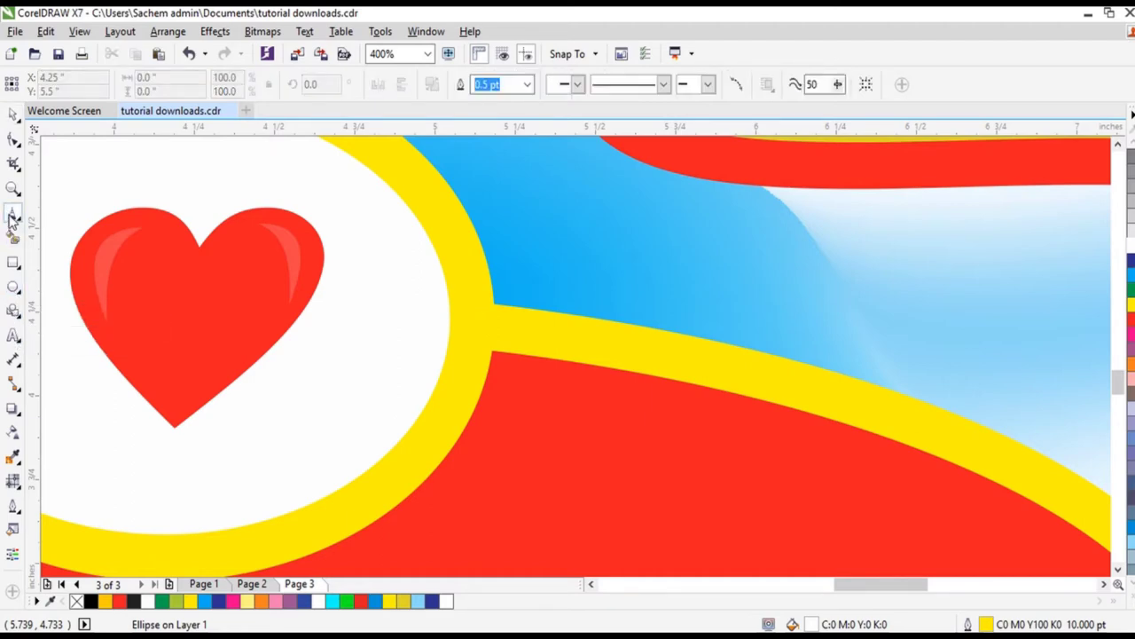
left_click(133, 371)
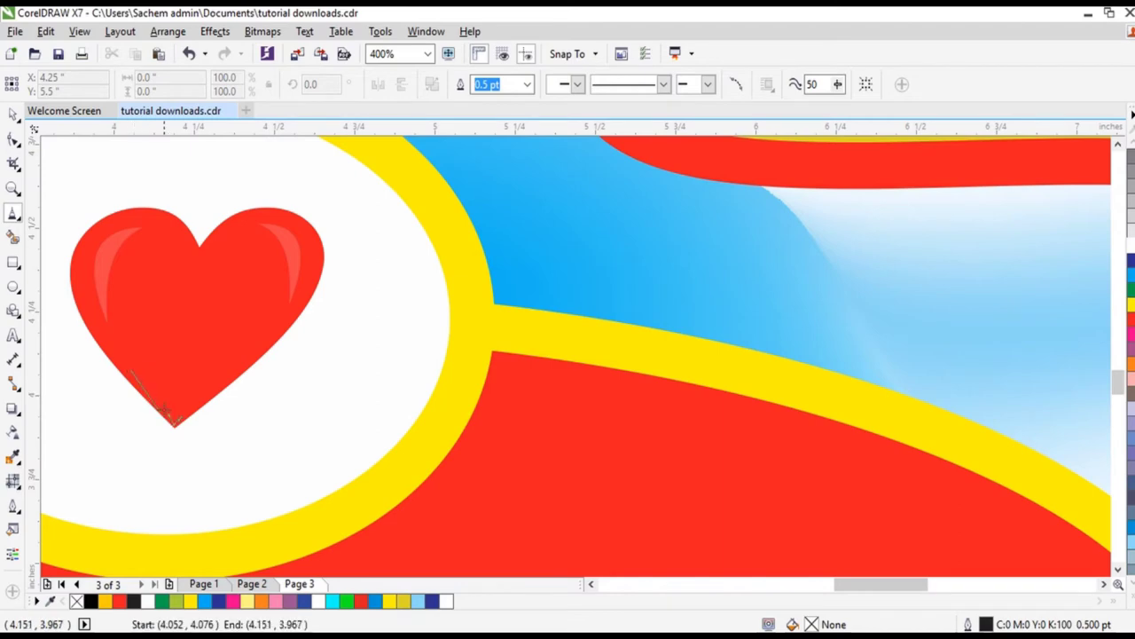
left_click(175, 424)
left_click(223, 378)
left_click(132, 370)
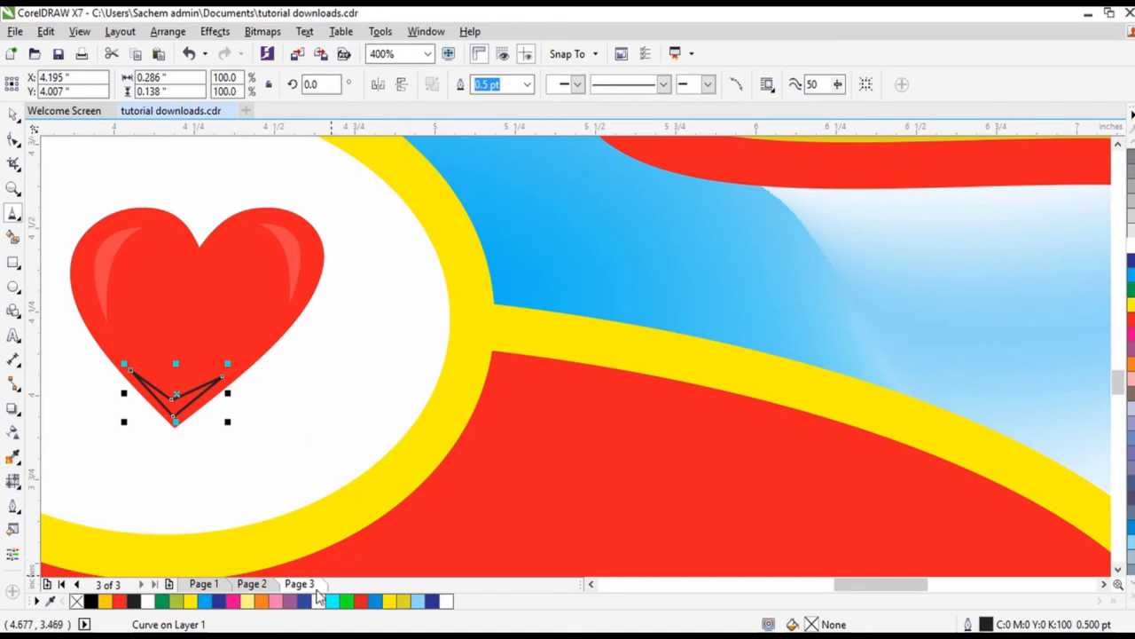
left_click(317, 601)
right_click(317, 602)
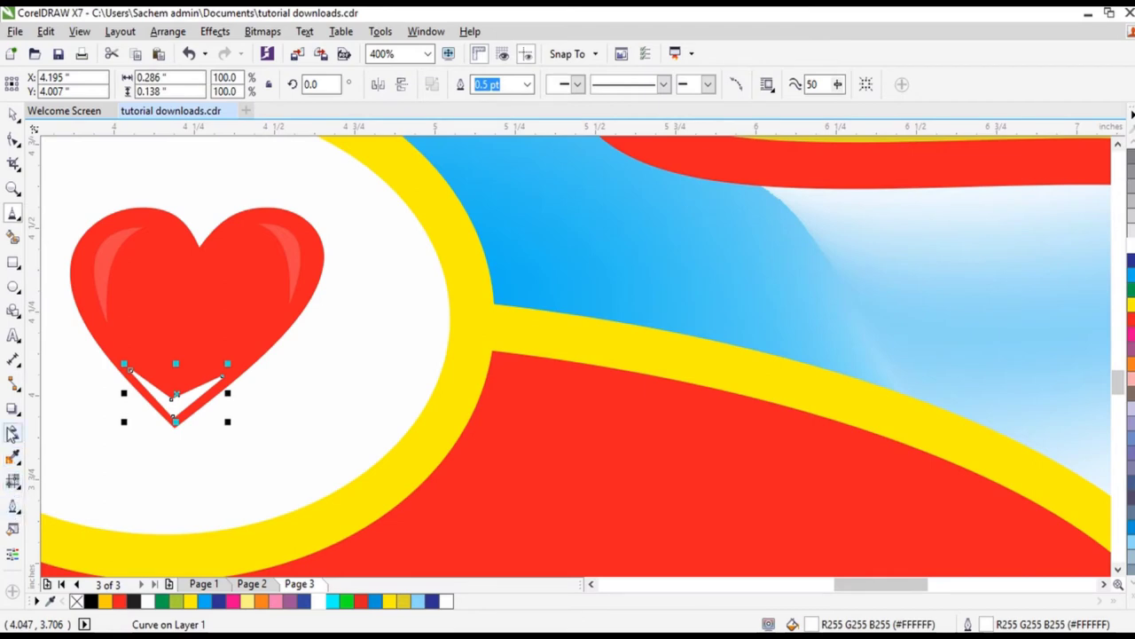
Step: Apply uniform transparency of 92 to the white V shape at the heart's tip
left_click(13, 432)
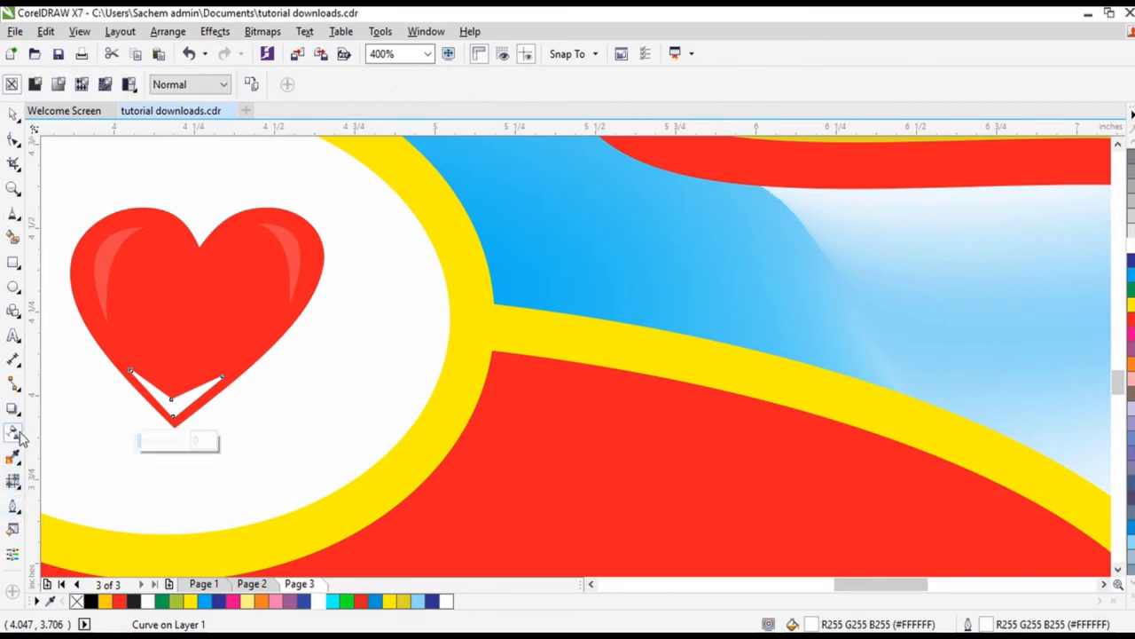
left_click(167, 443)
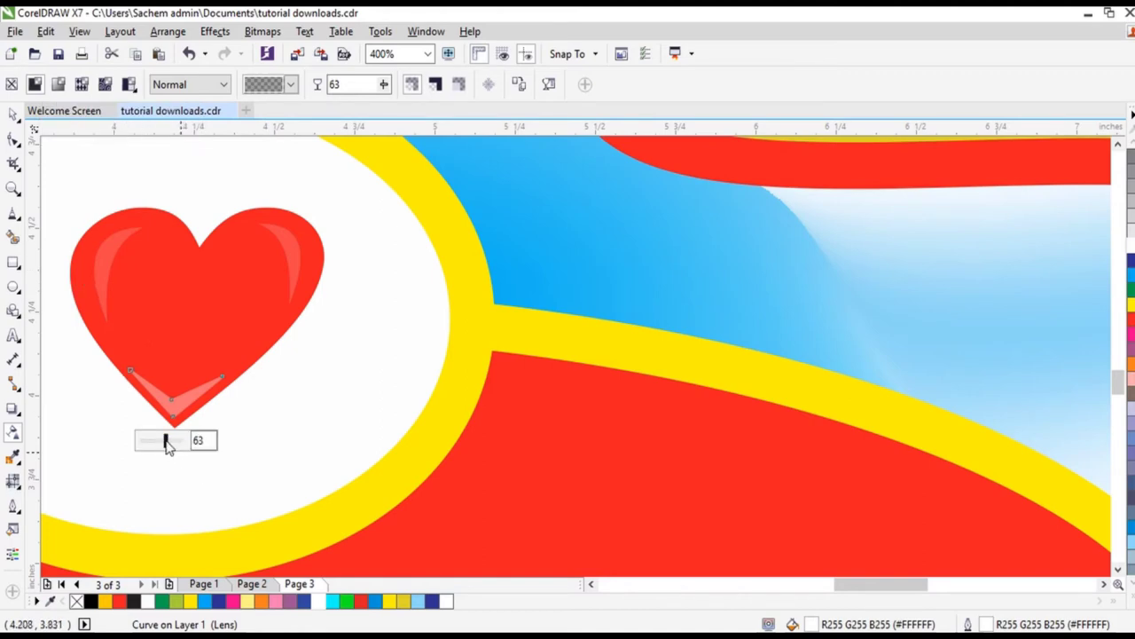
left_click_drag(167, 447, 182, 441)
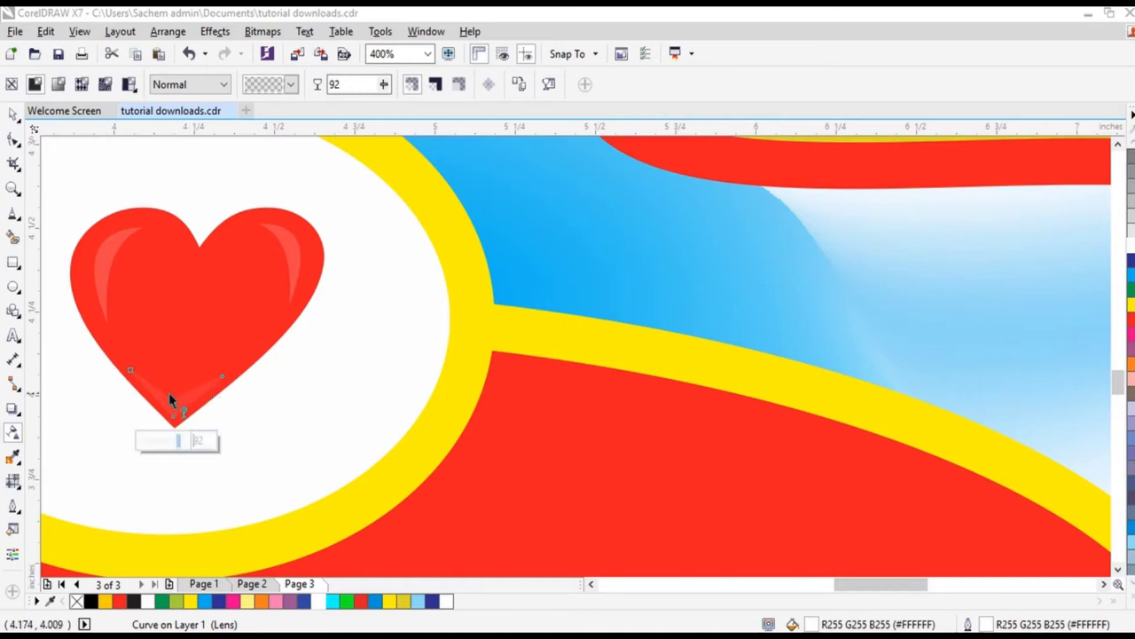
Step: Convert both upper edges of the V-shaped highlight to curves and bend them downward into a smooth arc
scroll(168, 392, "up", 2)
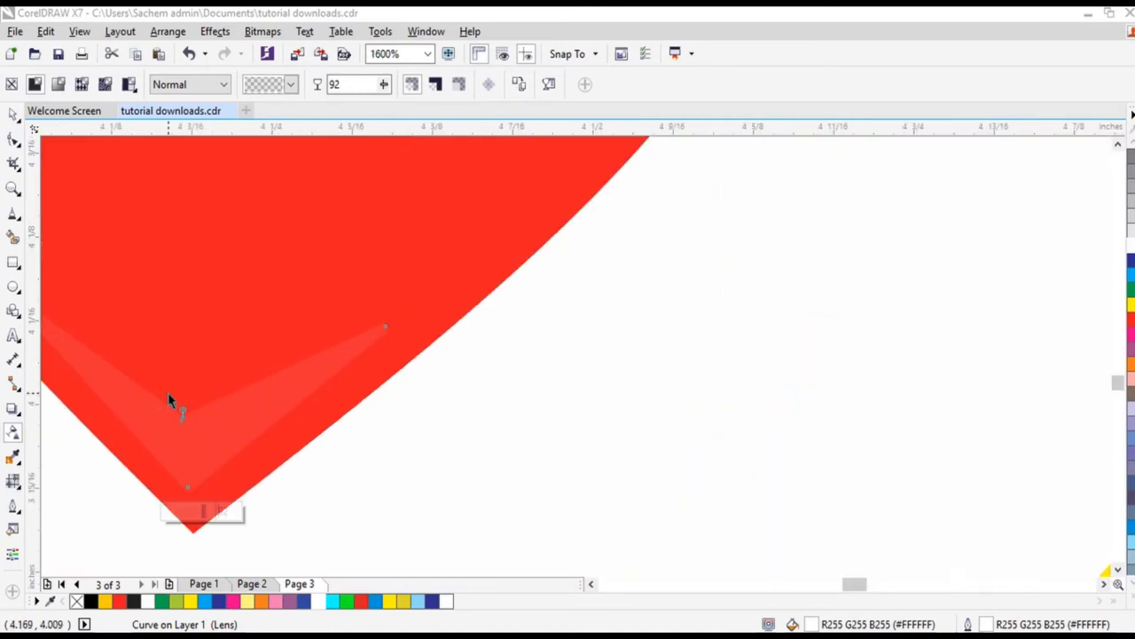
left_click(13, 142)
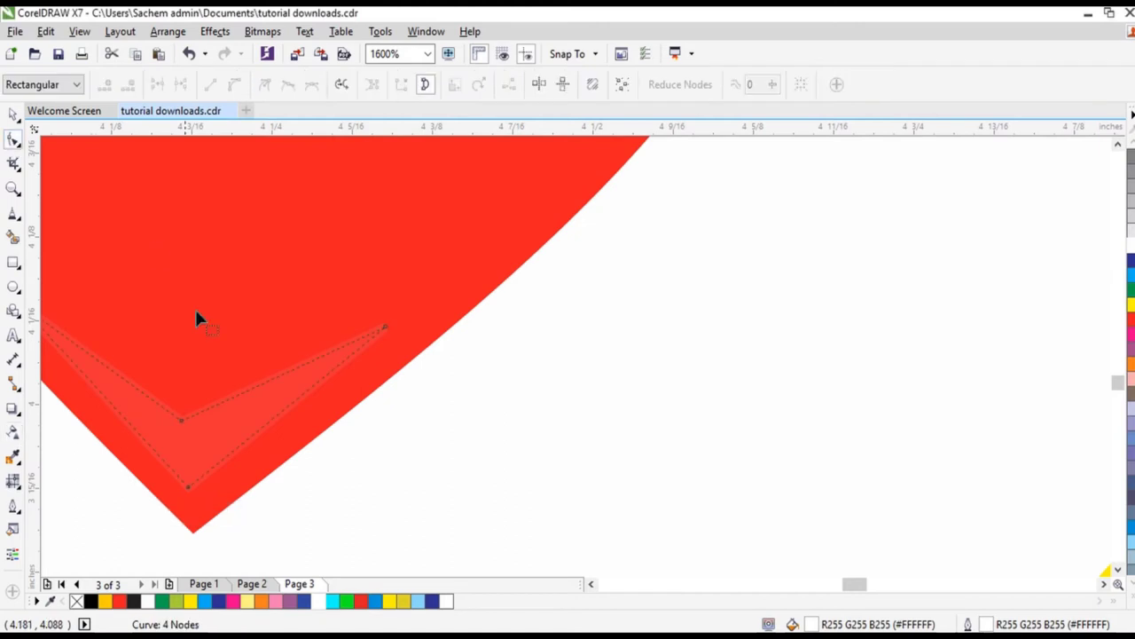
left_click(245, 390)
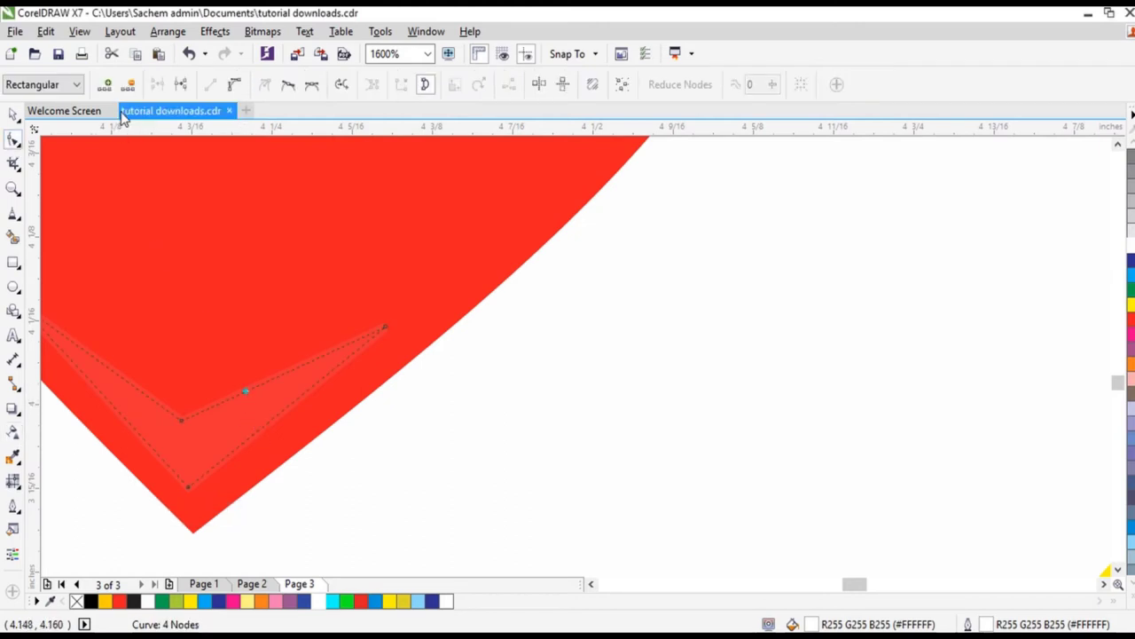
left_click(235, 84)
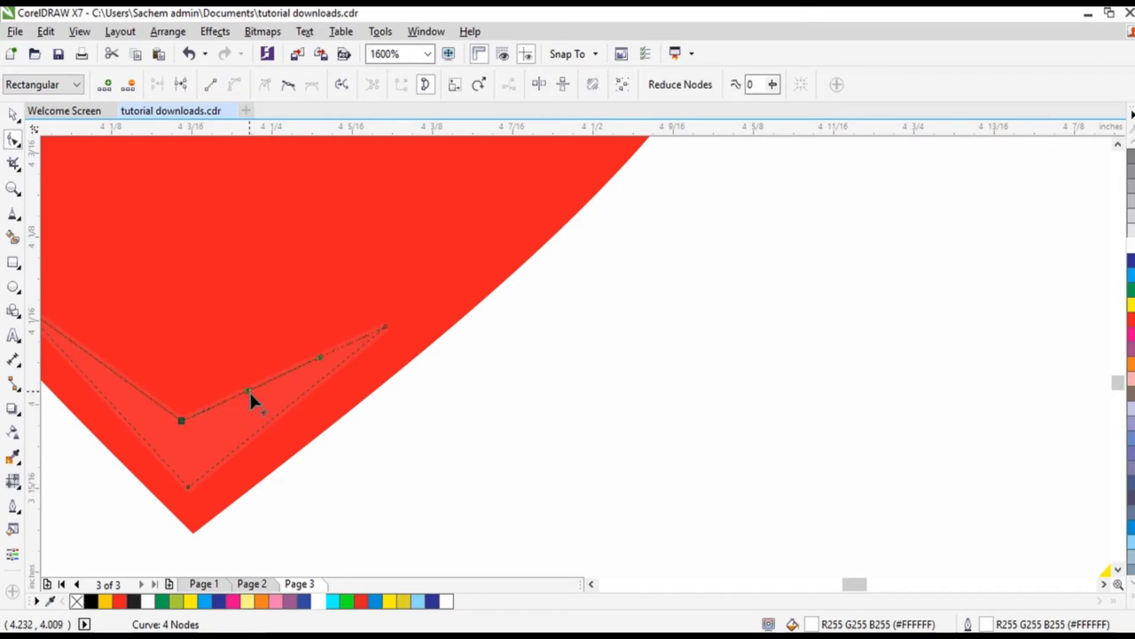
left_click_drag(249, 391, 314, 394)
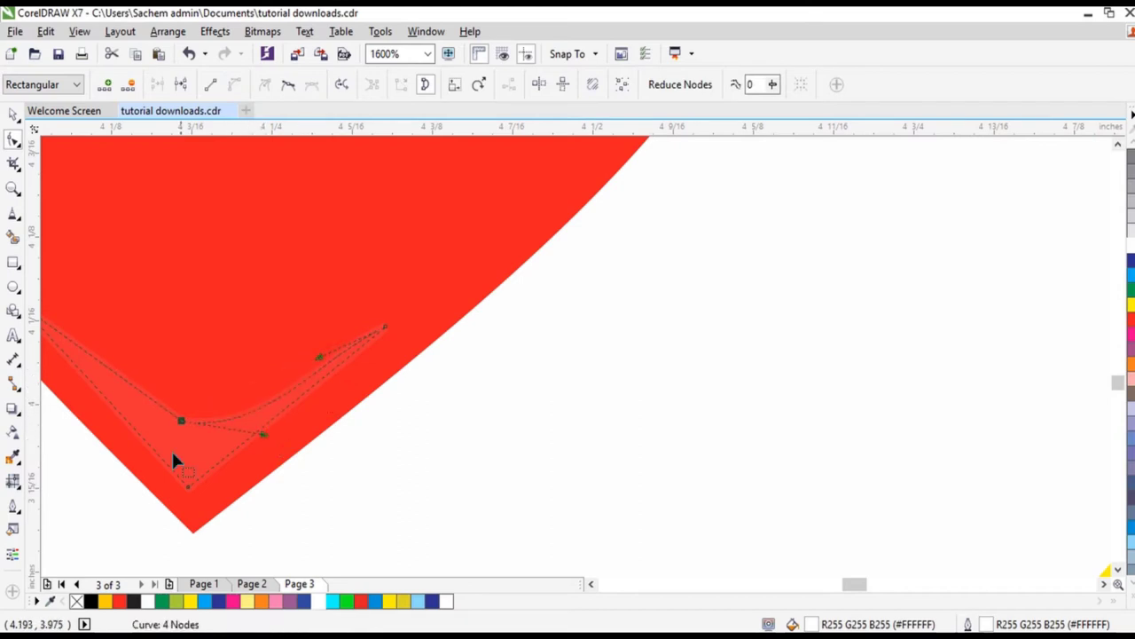
left_click(125, 380)
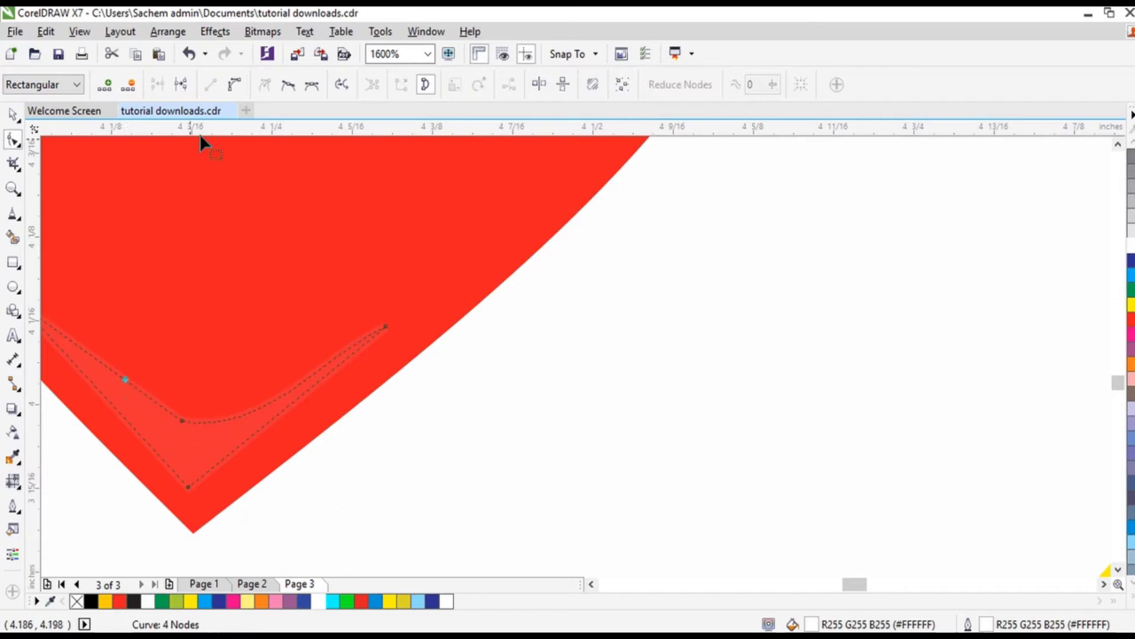
left_click(234, 84)
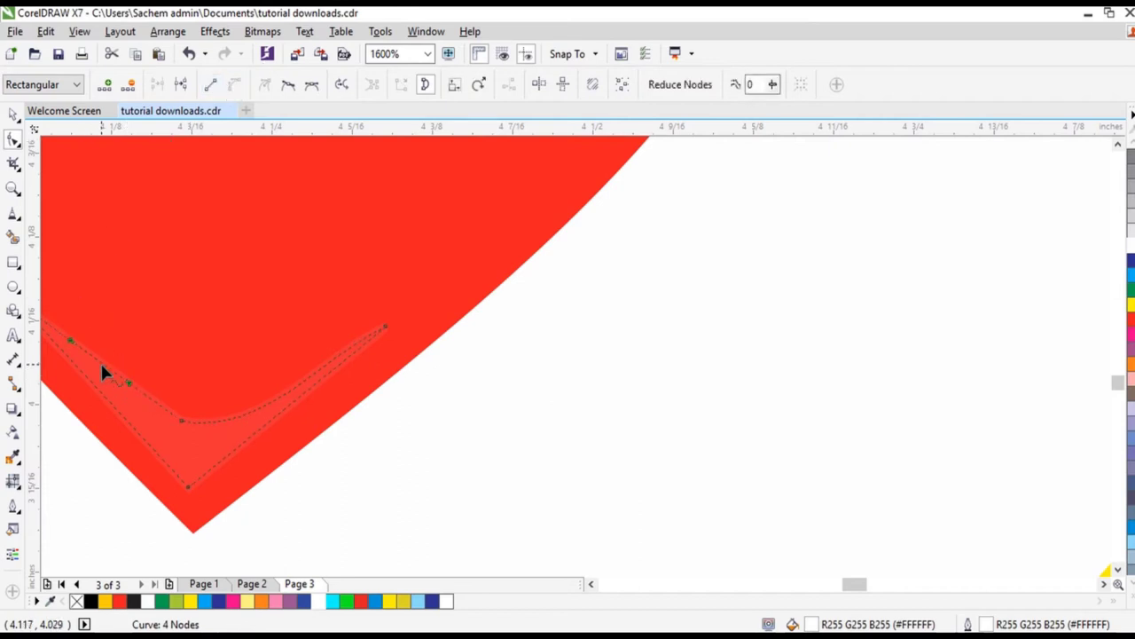
left_click(102, 364)
left_click_drag(102, 364, 132, 441)
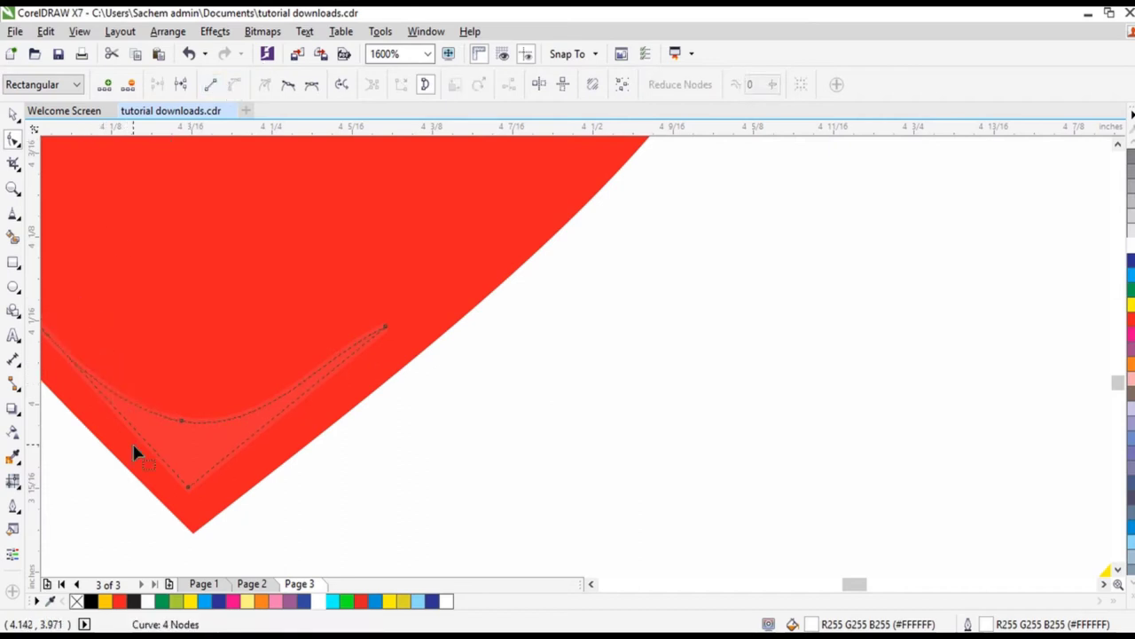
Step: Curve the V-shaped highlight's two lower edges outward to follow the heart's tip
left_click(129, 428)
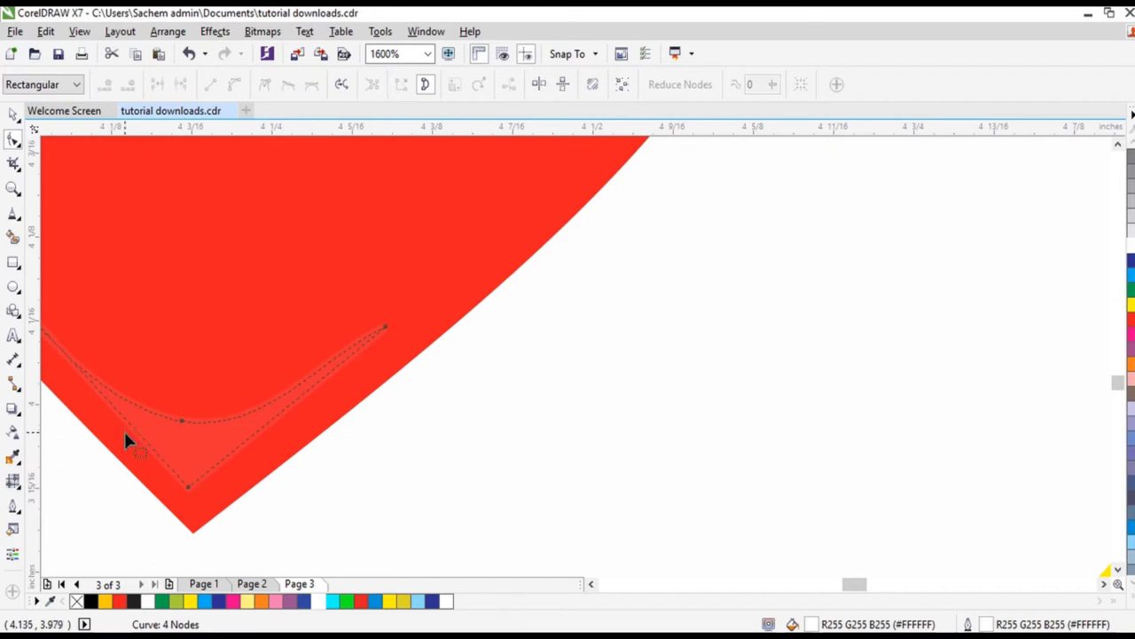
left_click(126, 421)
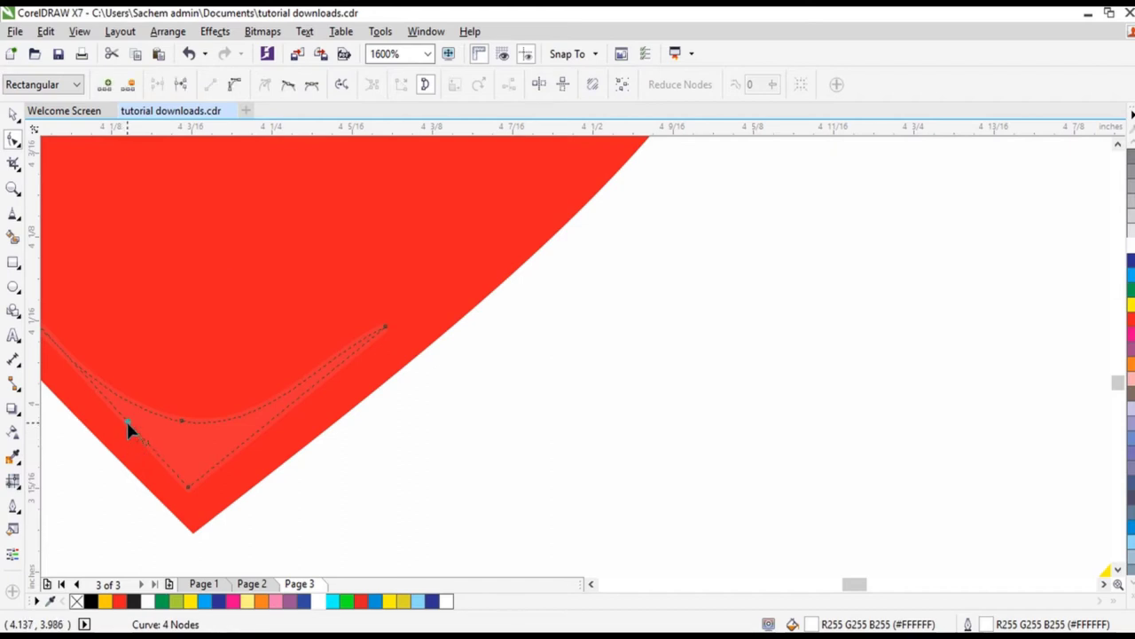
left_click(236, 85)
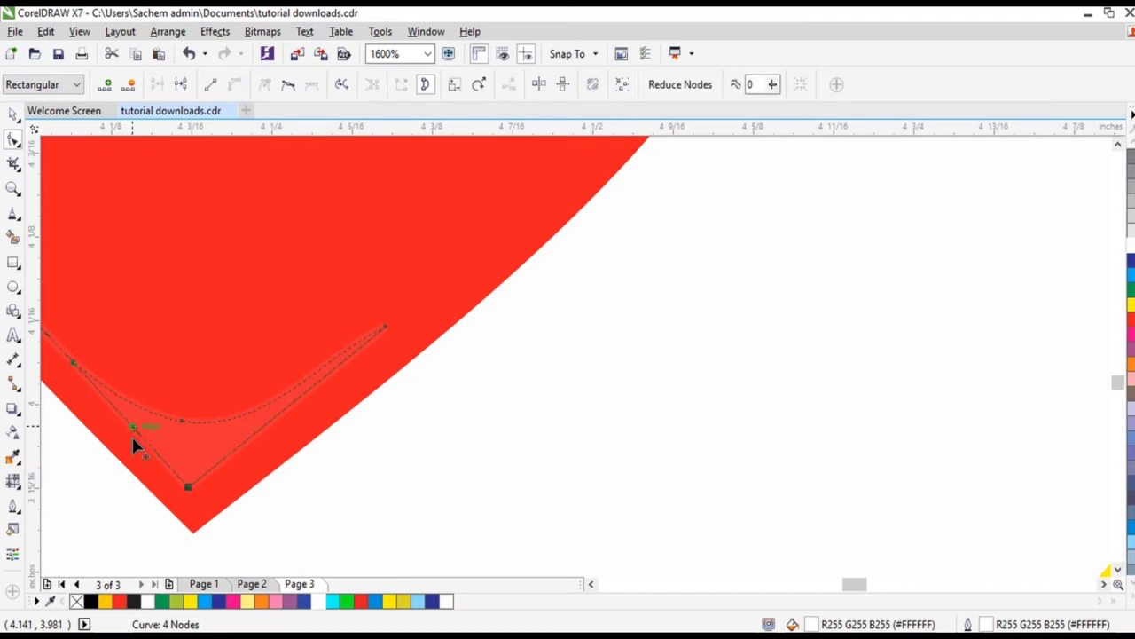
left_click_drag(131, 434, 156, 496)
left_click(250, 435)
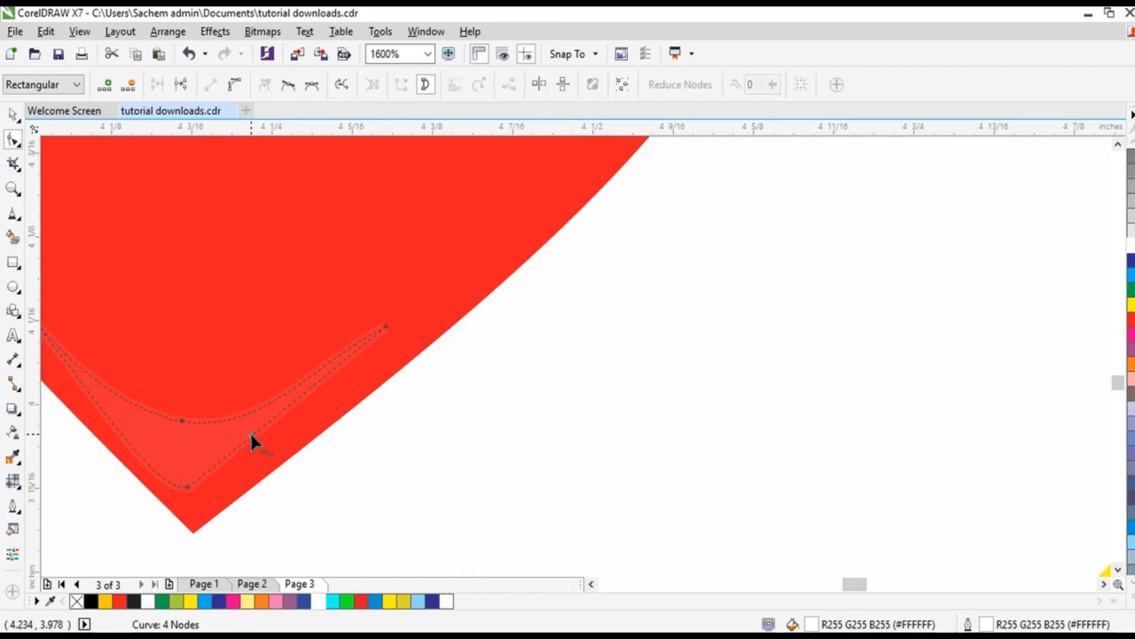
left_click(330, 369)
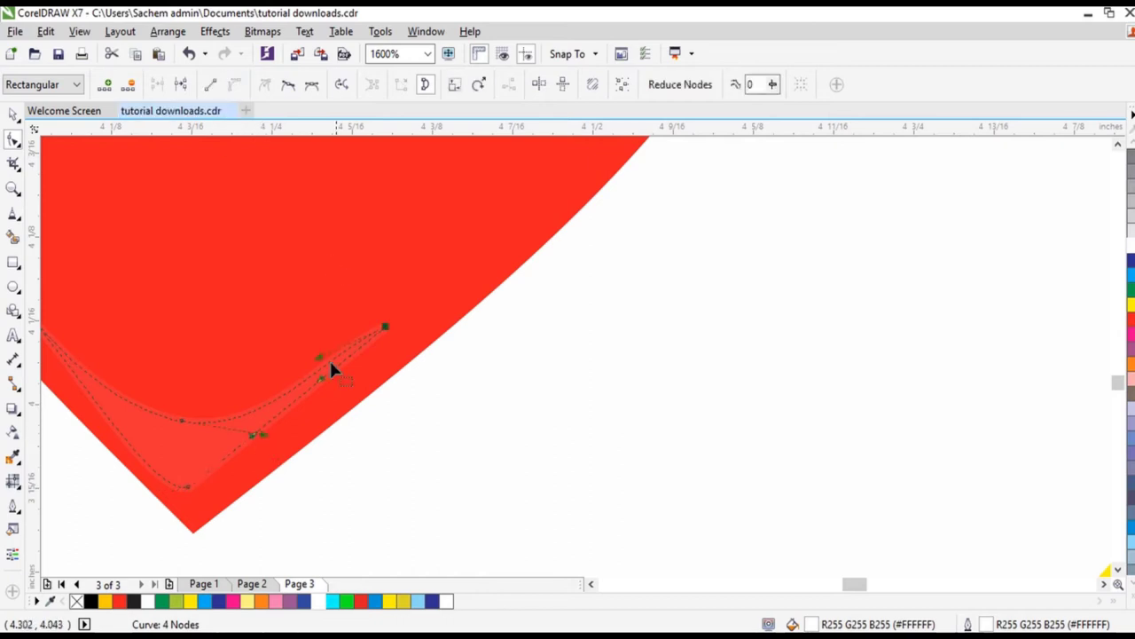
left_click(277, 422)
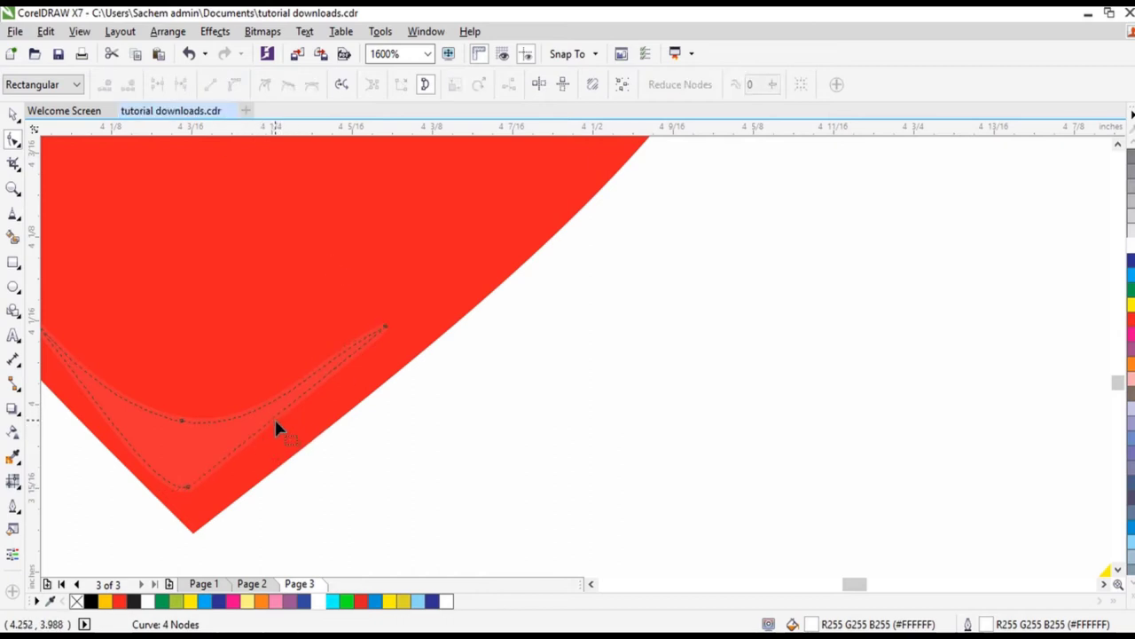
left_click_drag(274, 425, 262, 458)
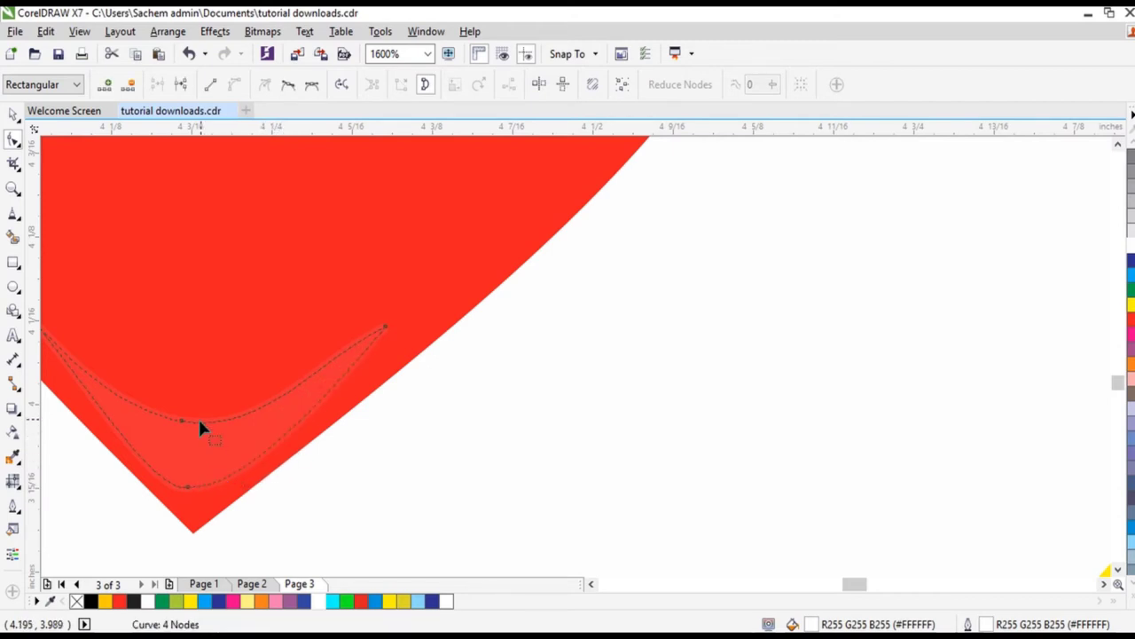
Step: Refine the bottom highlight's upper curve by shifting its middle node and right-hand curve handle, and remove the shape's outline
left_click_drag(181, 423, 187, 423)
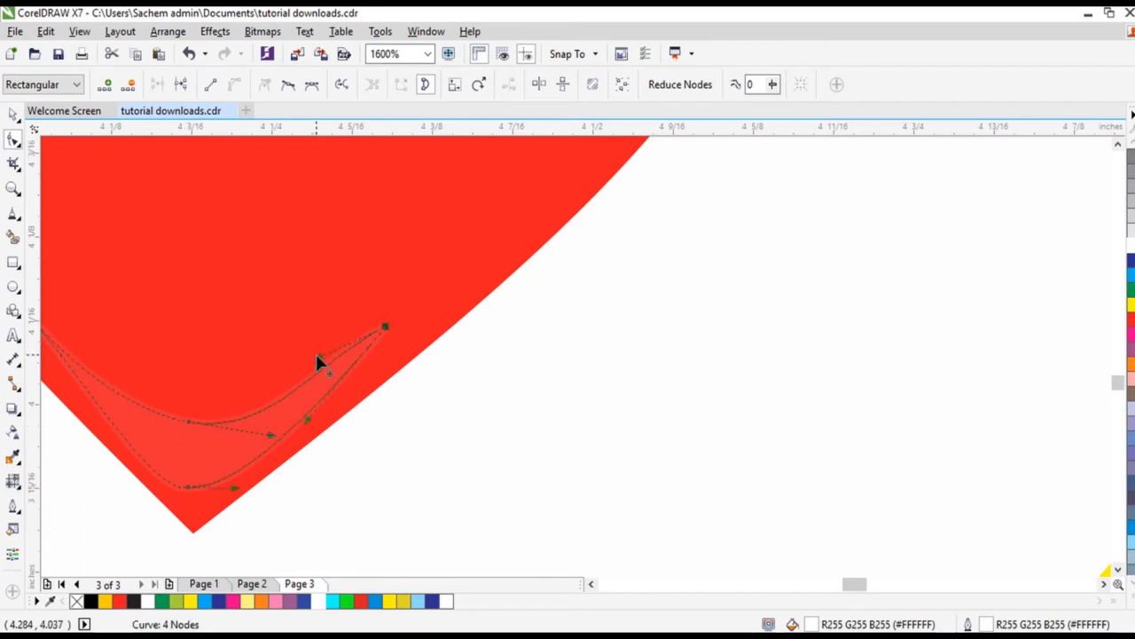
left_click_drag(317, 360, 323, 367)
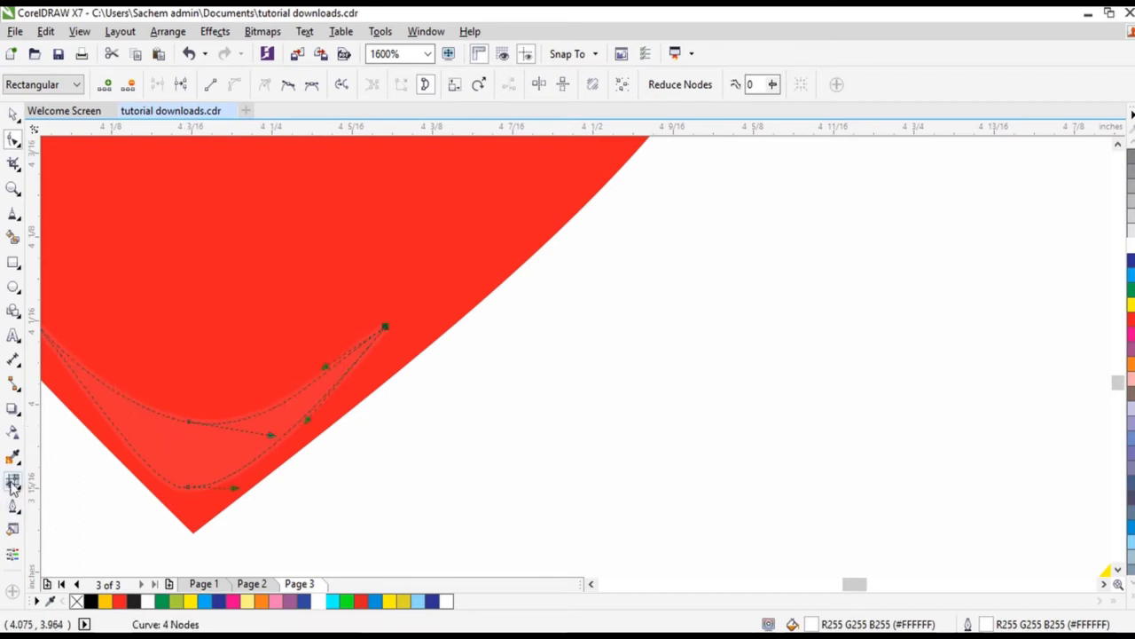
left_click(12, 506)
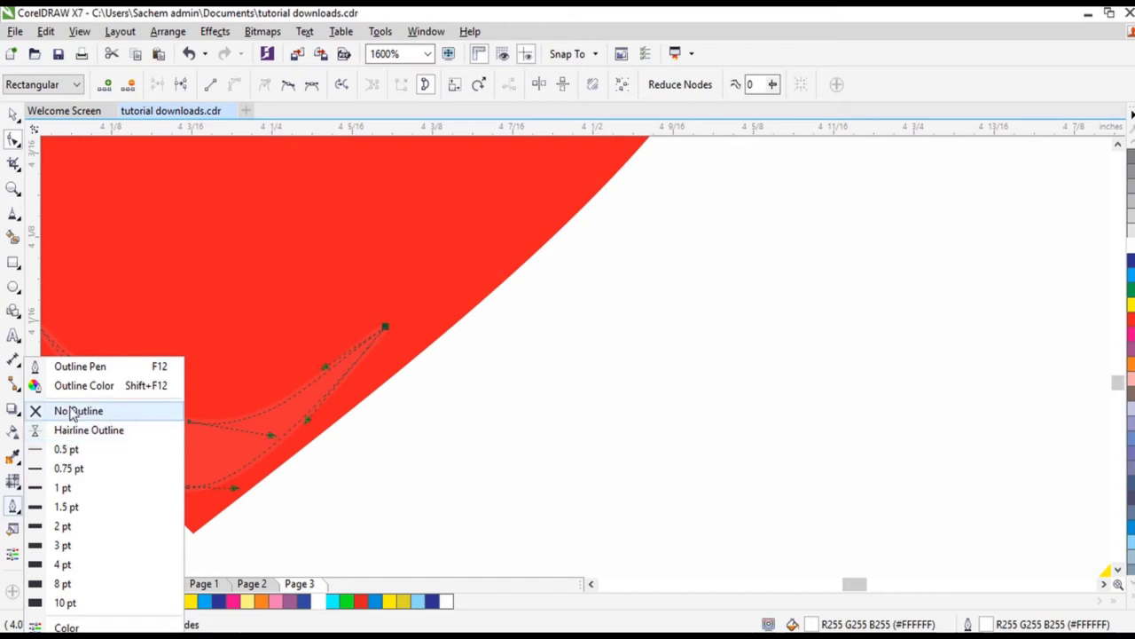
left_click(73, 411)
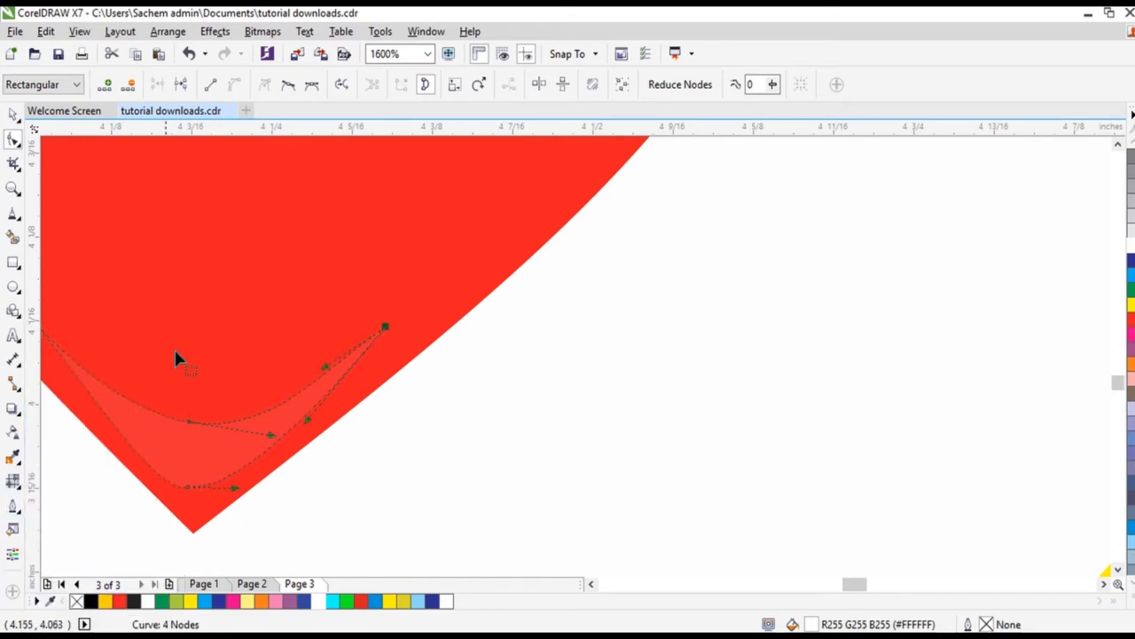
left_click(14, 115)
left_click(586, 436)
scroll(580, 434, "down", 3)
scroll(580, 435, "down", 2)
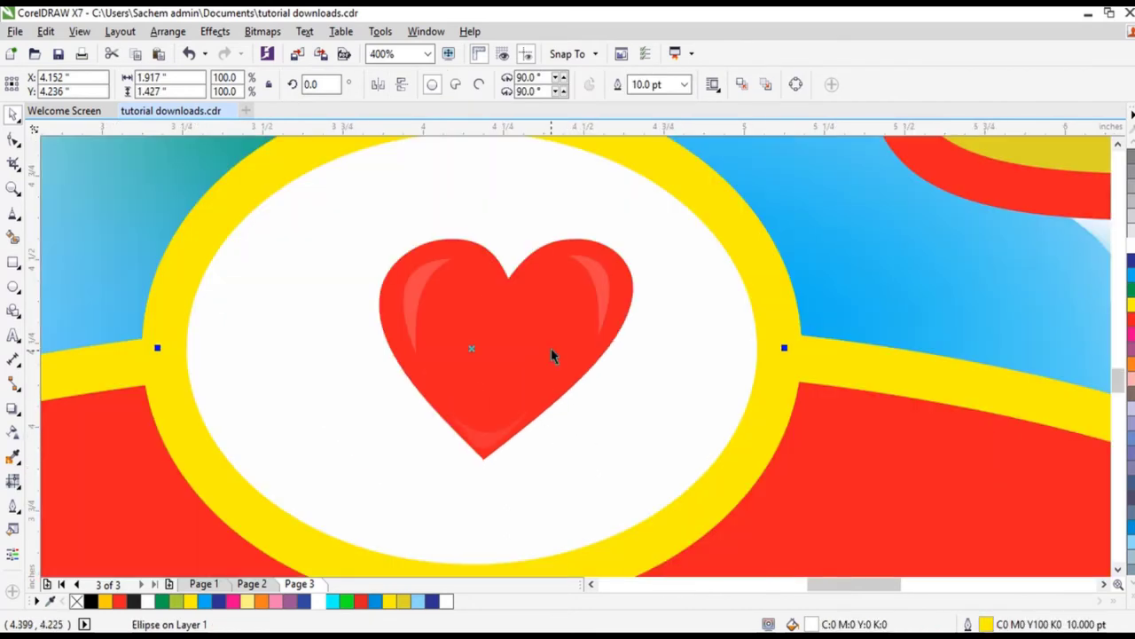
Step: Draw a narrow upright ellipse about 0.035 by 0.138 inches in the heart's left half, with white fill and outline
left_click(15, 294)
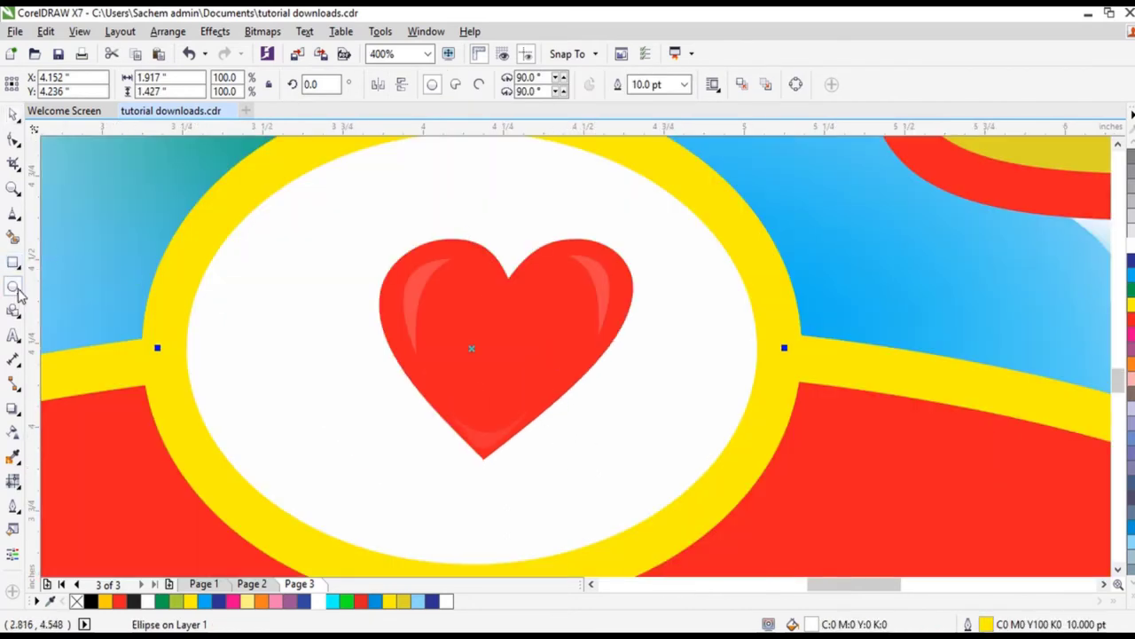
scroll(476, 327, "up", 2)
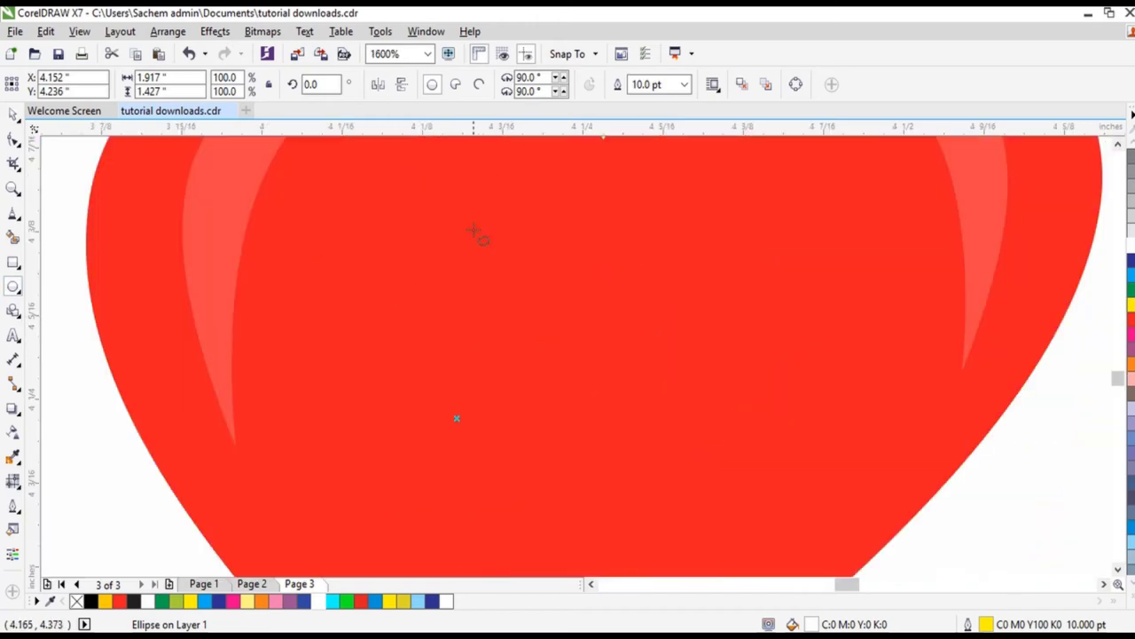
scroll(499, 209, "down", 1)
left_click_drag(502, 201, 471, 303)
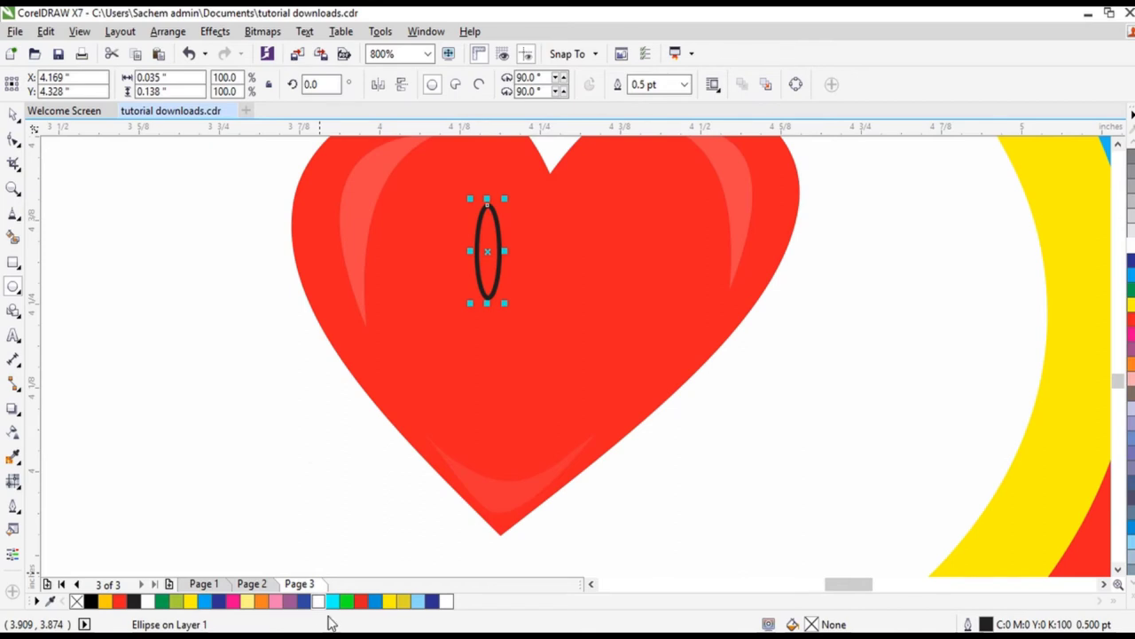
left_click(320, 602)
right_click(320, 602)
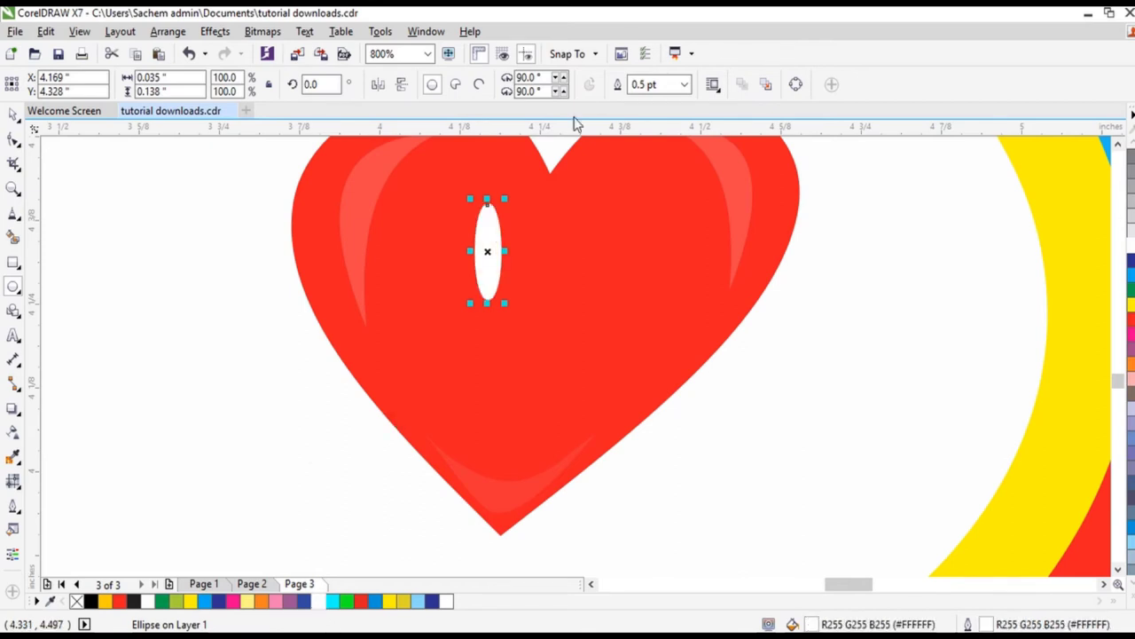
Step: Rotate the white ellipse in the heart's left half slightly clockwise, to a rotation of about 357.4°
left_click(13, 116)
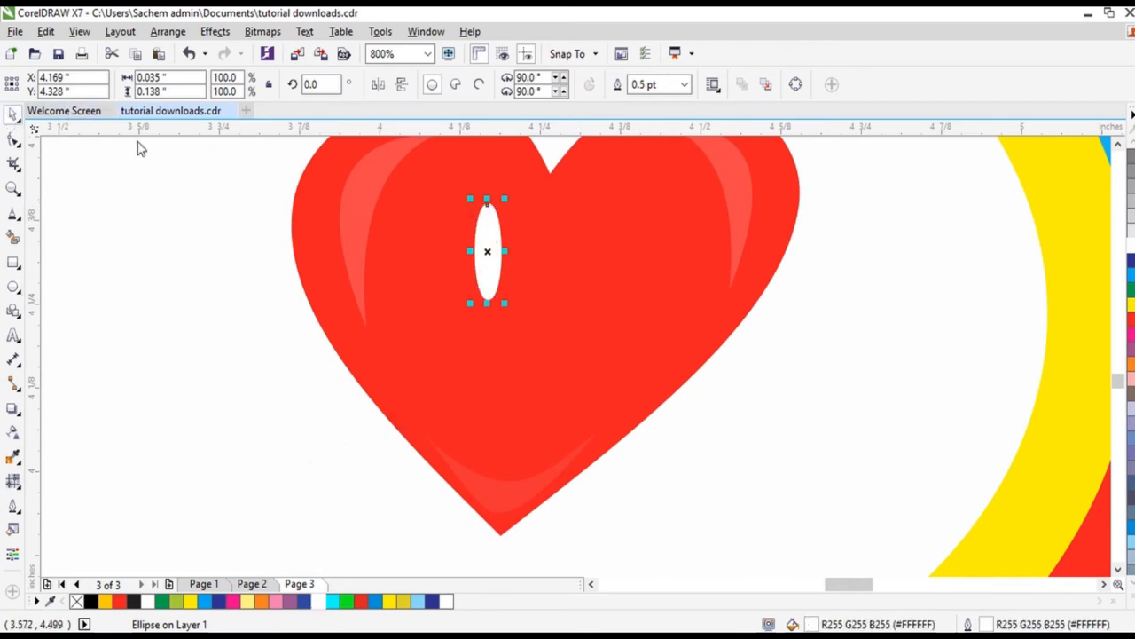
left_click(494, 223)
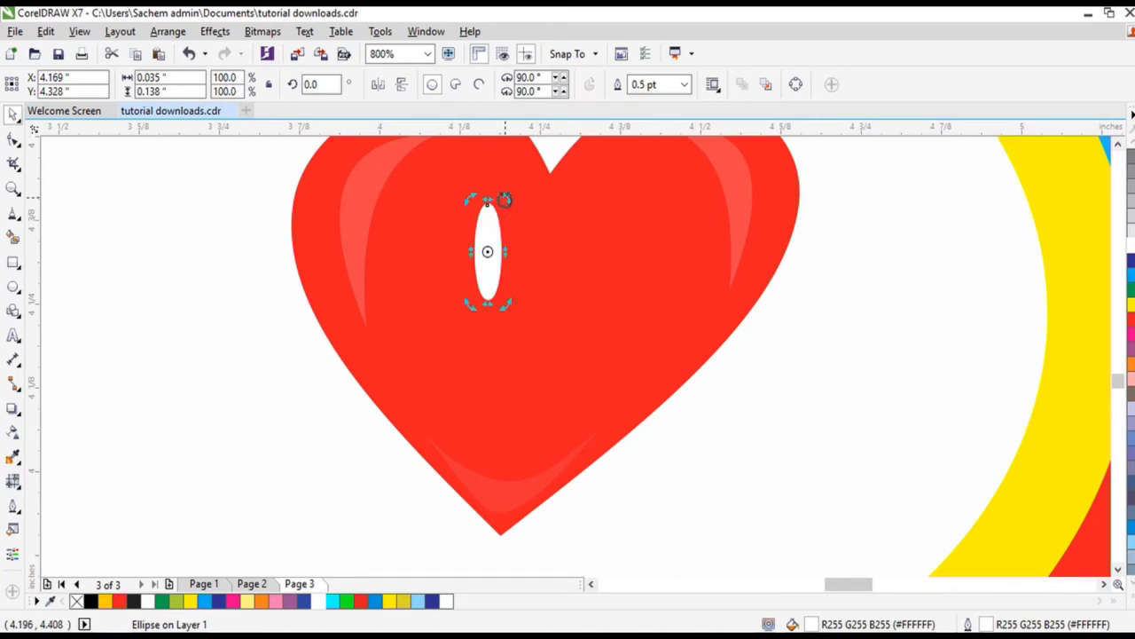
left_click_drag(504, 200, 523, 212)
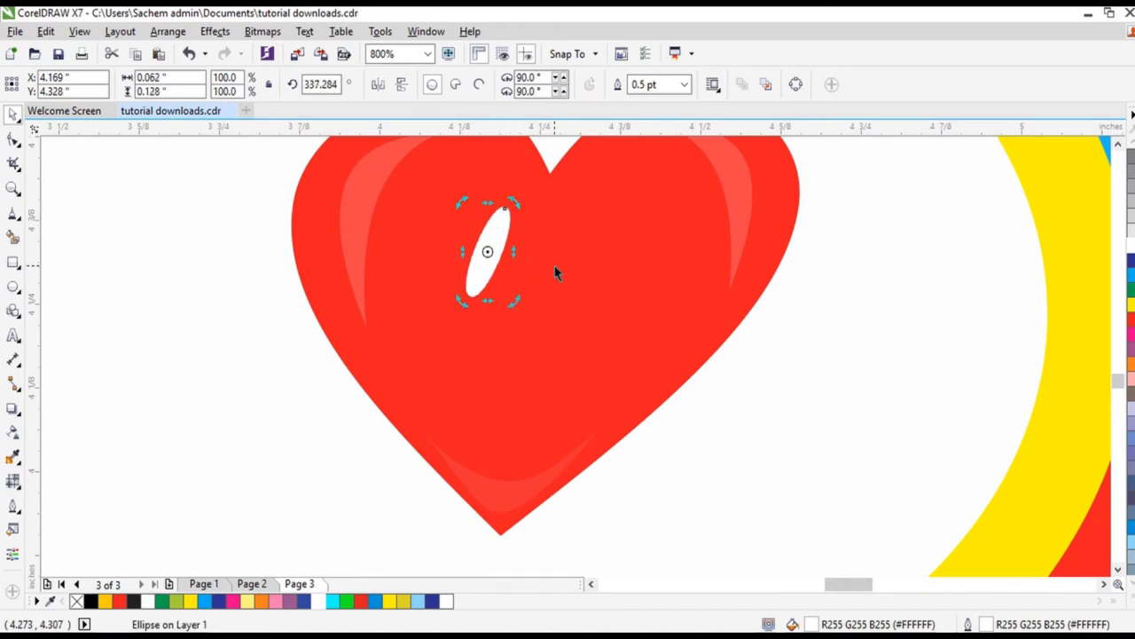
left_click(492, 254)
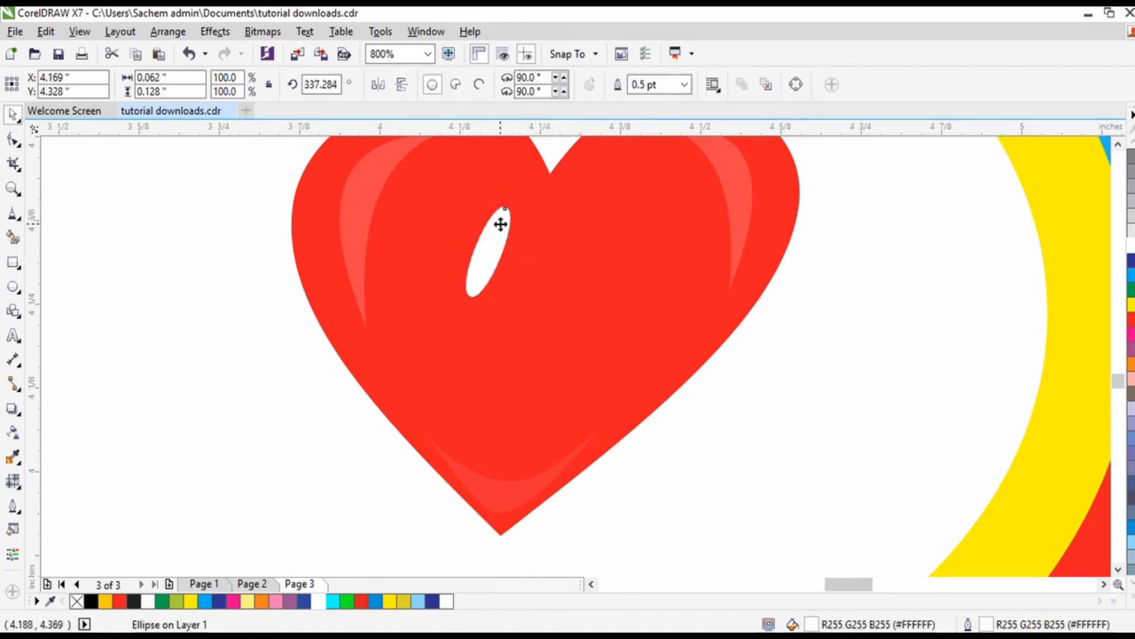
left_click(500, 225)
left_click_drag(512, 201, 499, 195)
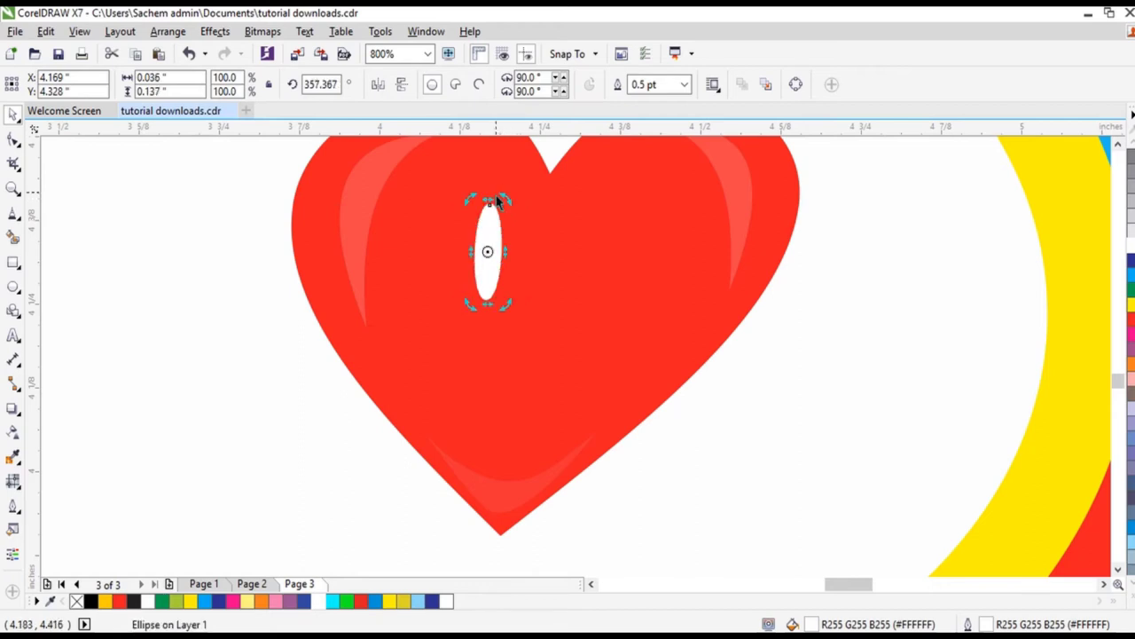
Step: Duplicate the white ellipse to its right and slightly lower as a second eye, tilted to about 352.5°
left_click(569, 193)
left_click_drag(497, 233, 584, 265)
left_click(577, 236)
left_click(493, 249)
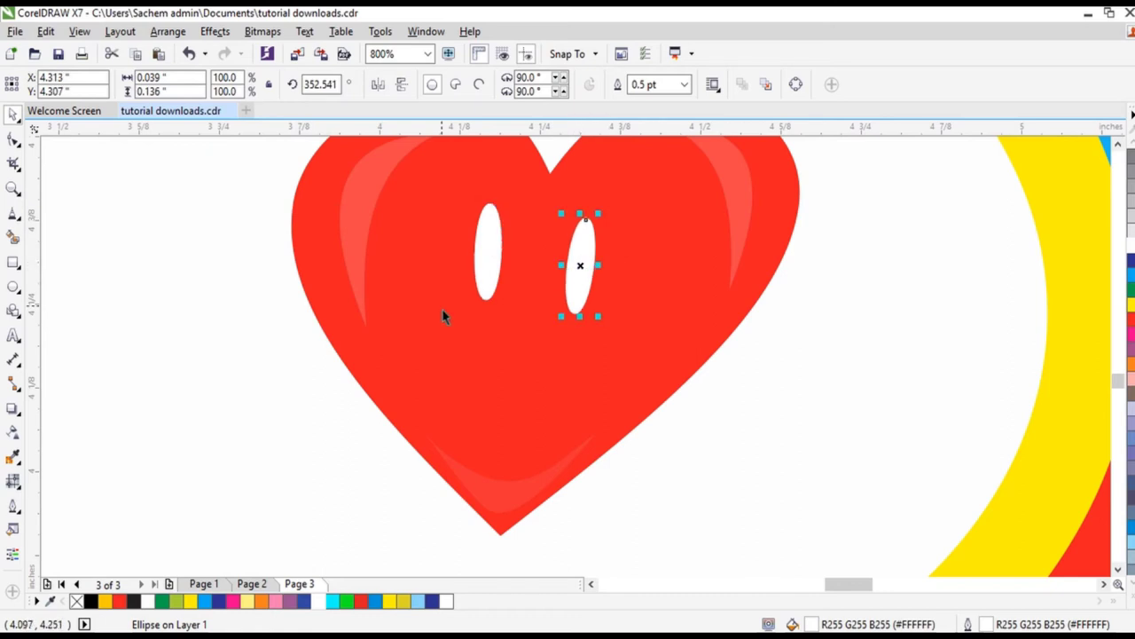
left_click(469, 327)
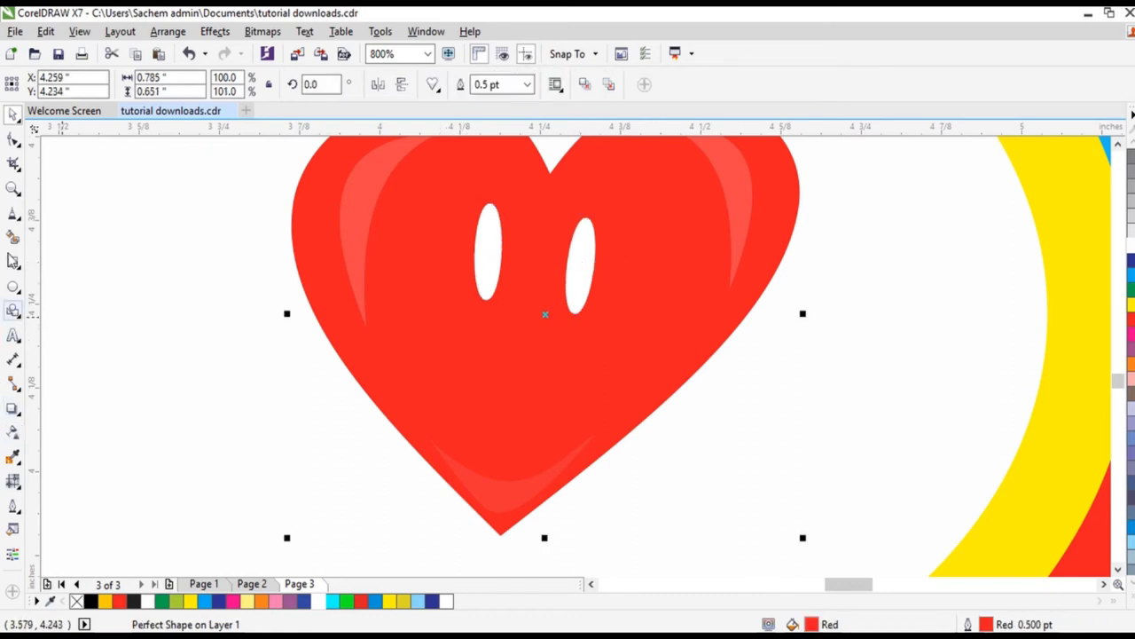
Step: Draw a straight line below the eyes, sloping down to the right, about 0.237 by 0.094 inches
left_click(12, 216)
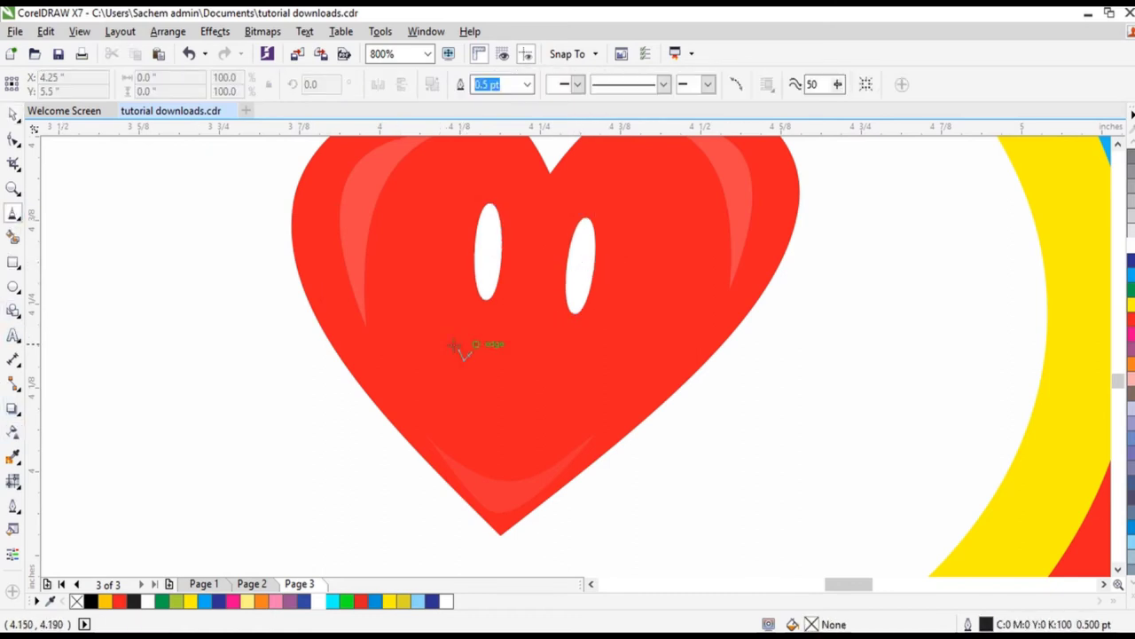
left_click(444, 337)
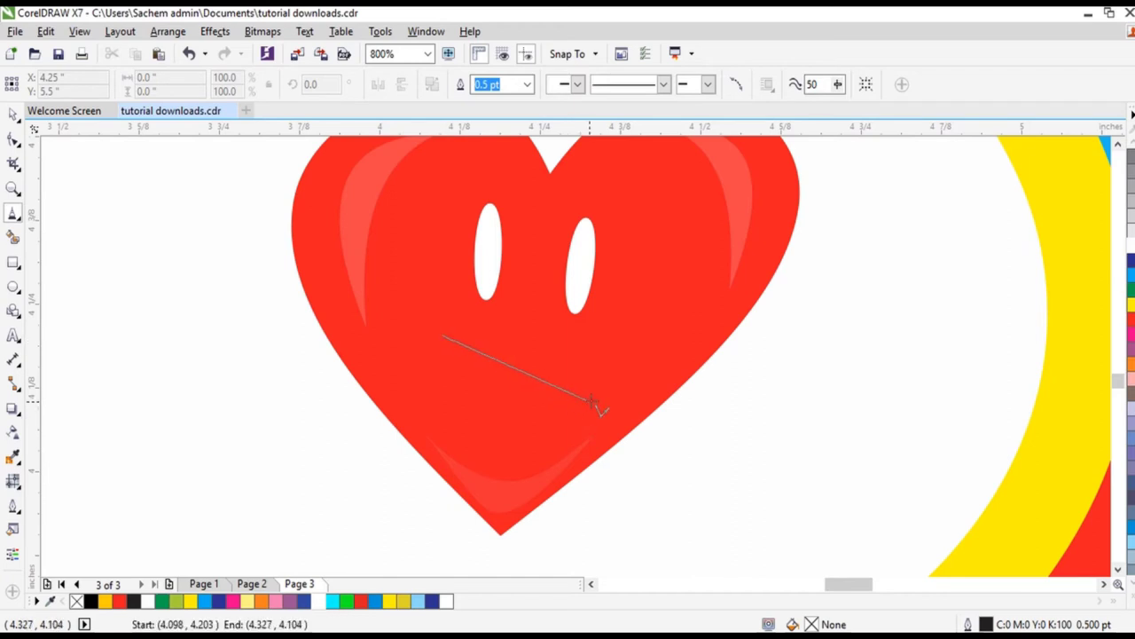
left_click(594, 398)
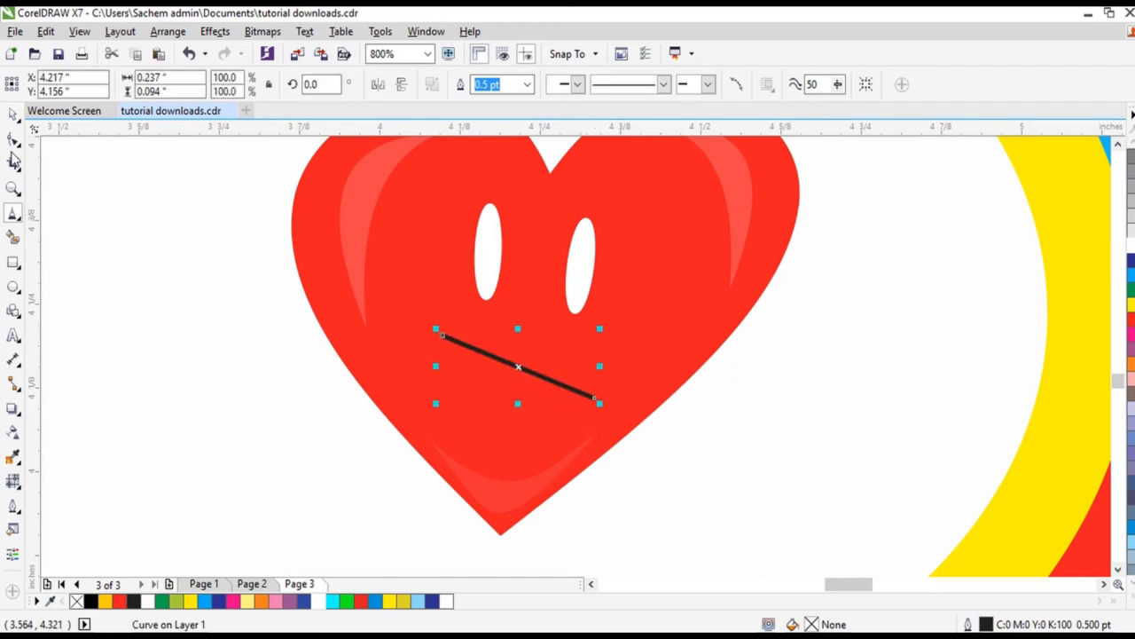
Step: Convert the mouth line to a curve, bend it downward into a smile, and raise its right end node
left_click(14, 140)
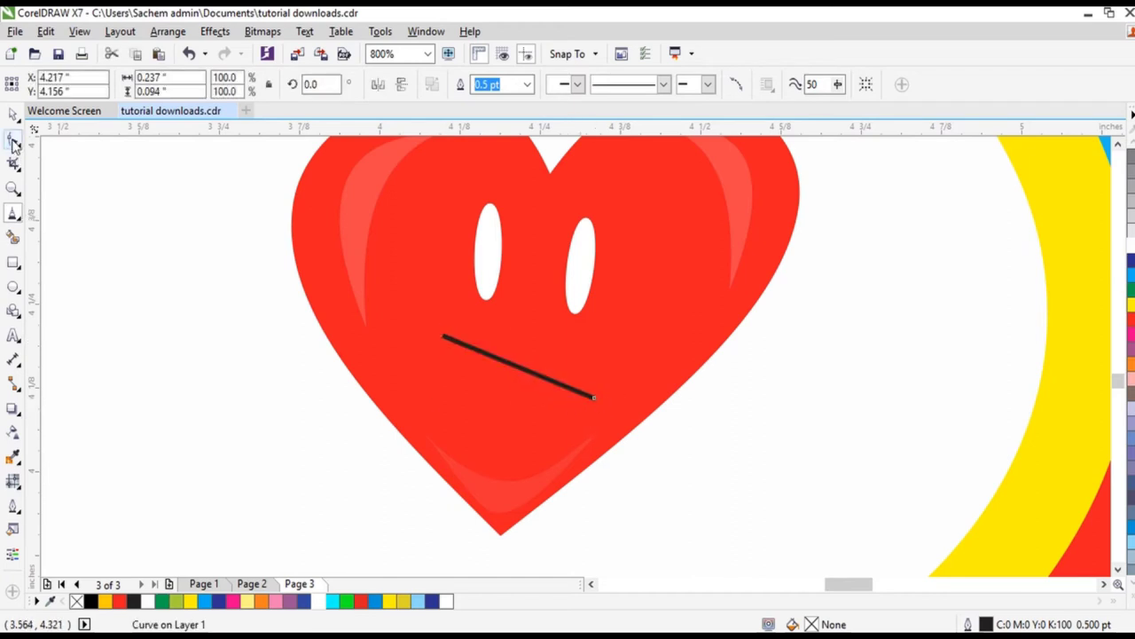
left_click(519, 371)
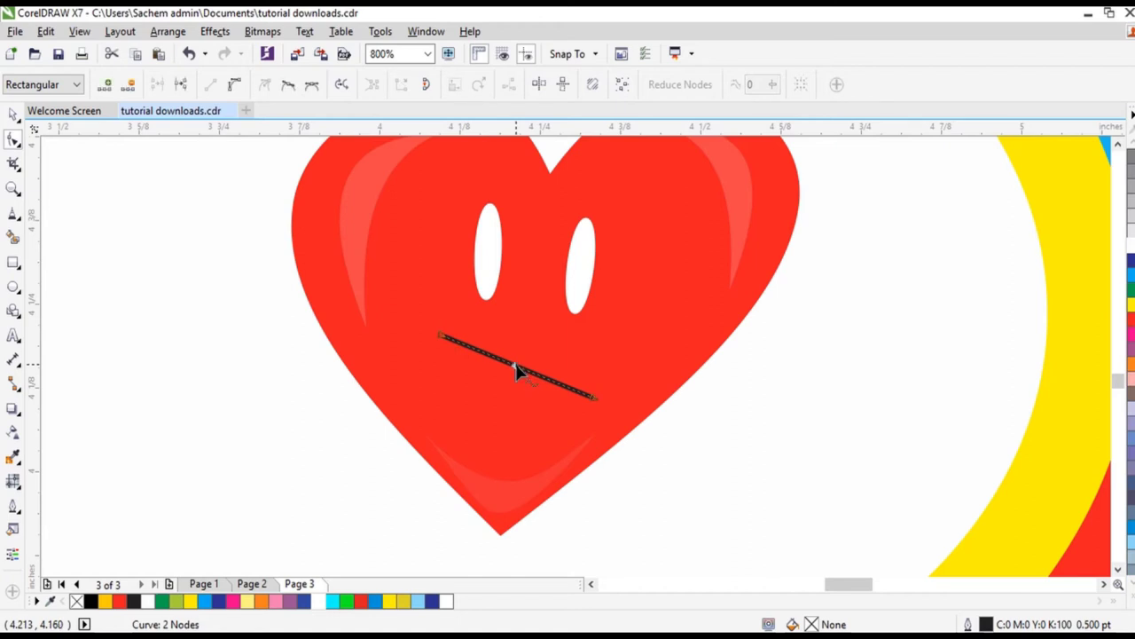
left_click(235, 84)
left_click_drag(521, 371, 489, 430)
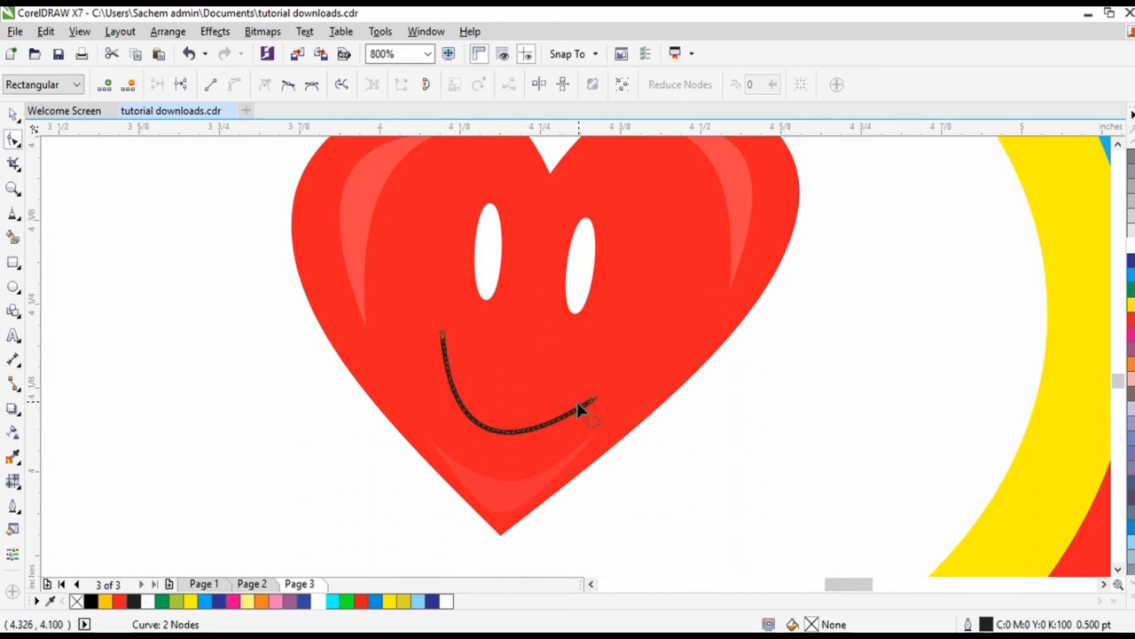
left_click_drag(595, 399, 612, 369)
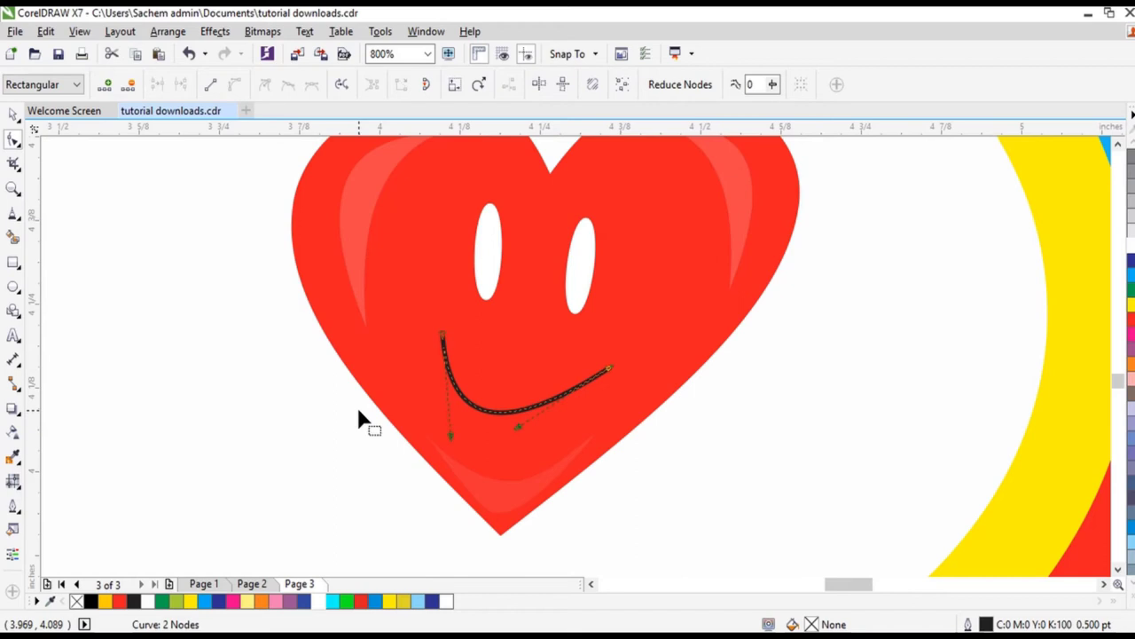
Step: Set the smile curve's outline to 2 pt and colour it white
left_click(15, 513)
left_click(62, 525)
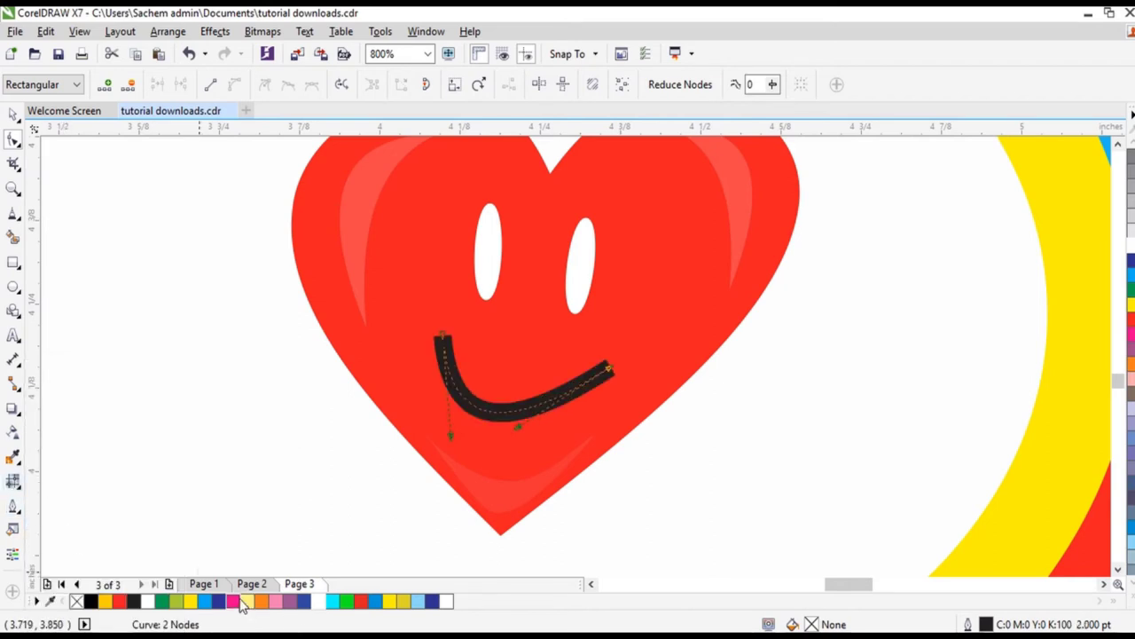
right_click(317, 605)
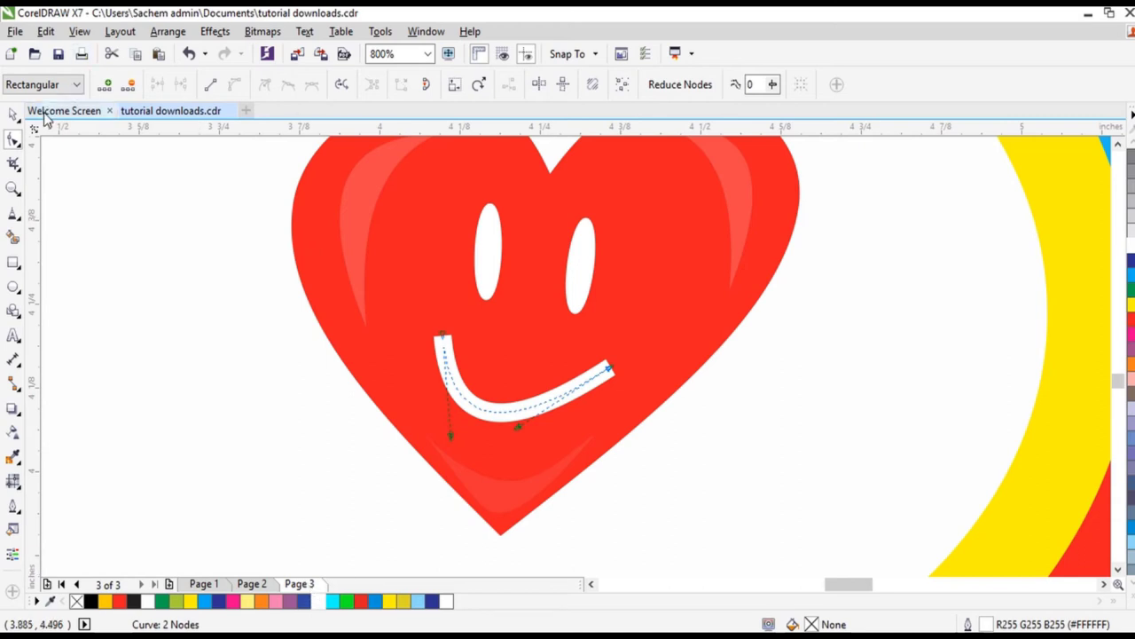
Step: Convert the smile curve's outline to an object
left_click(14, 115)
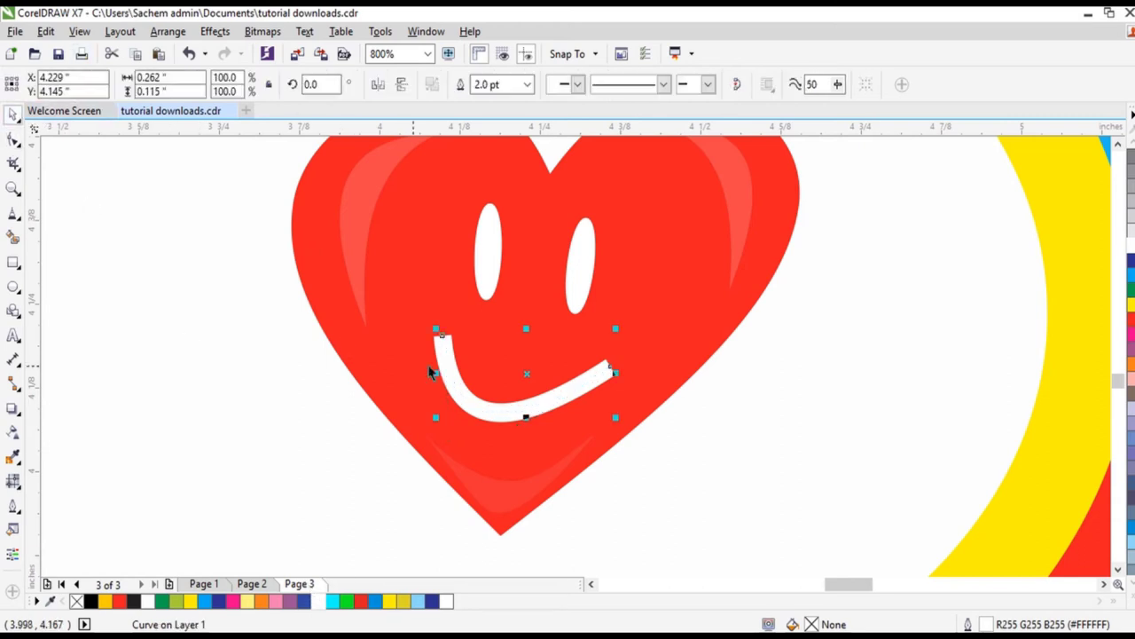
left_click(167, 31)
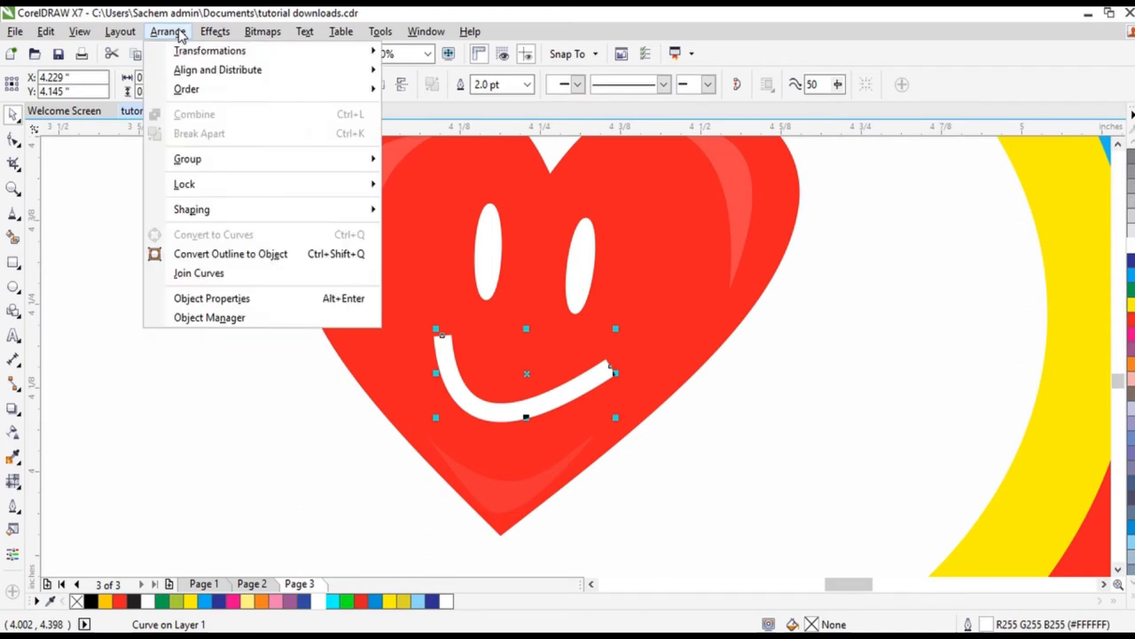
left_click(206, 254)
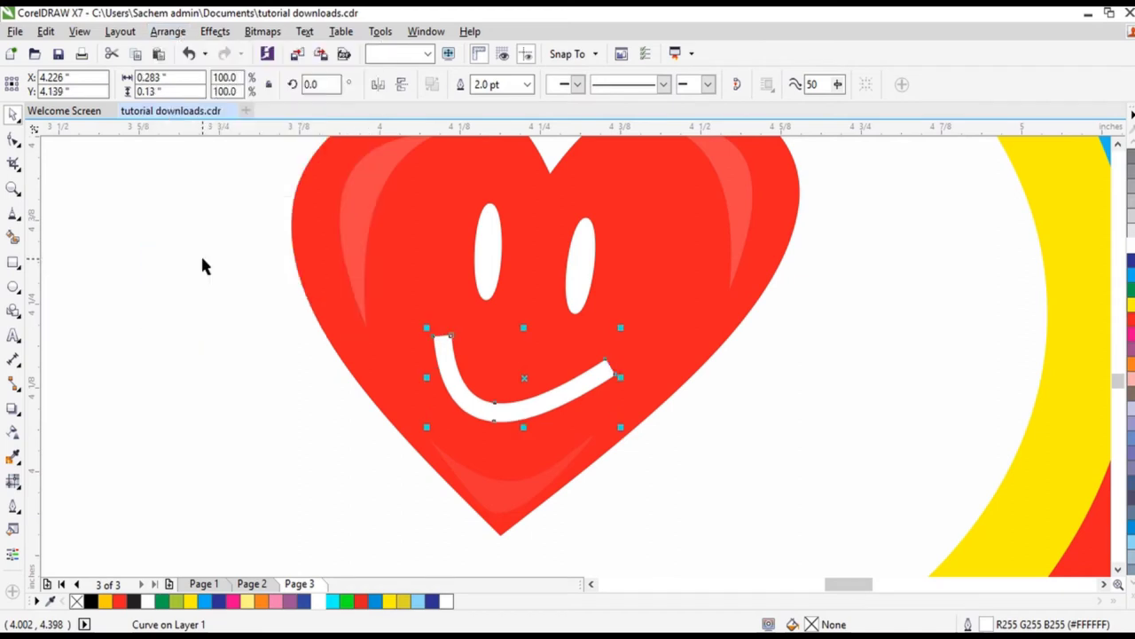
Step: Taper both ends of the smile to points by extending its inner corner nodes outward and upward
left_click(14, 140)
scroll(453, 321, "up", 1)
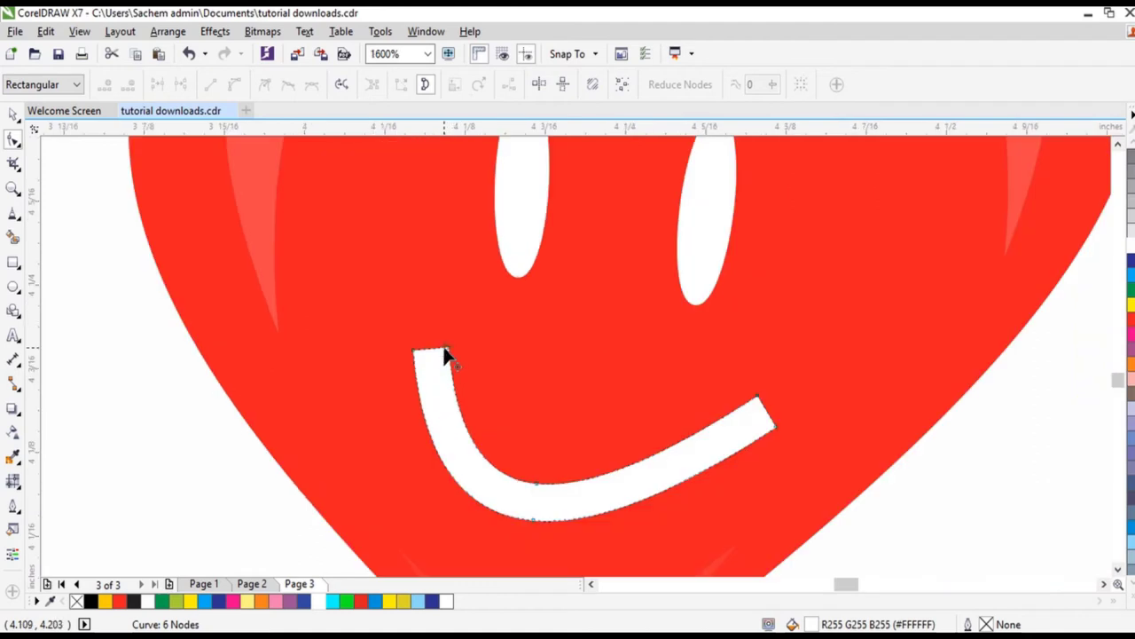
left_click_drag(444, 349, 415, 263)
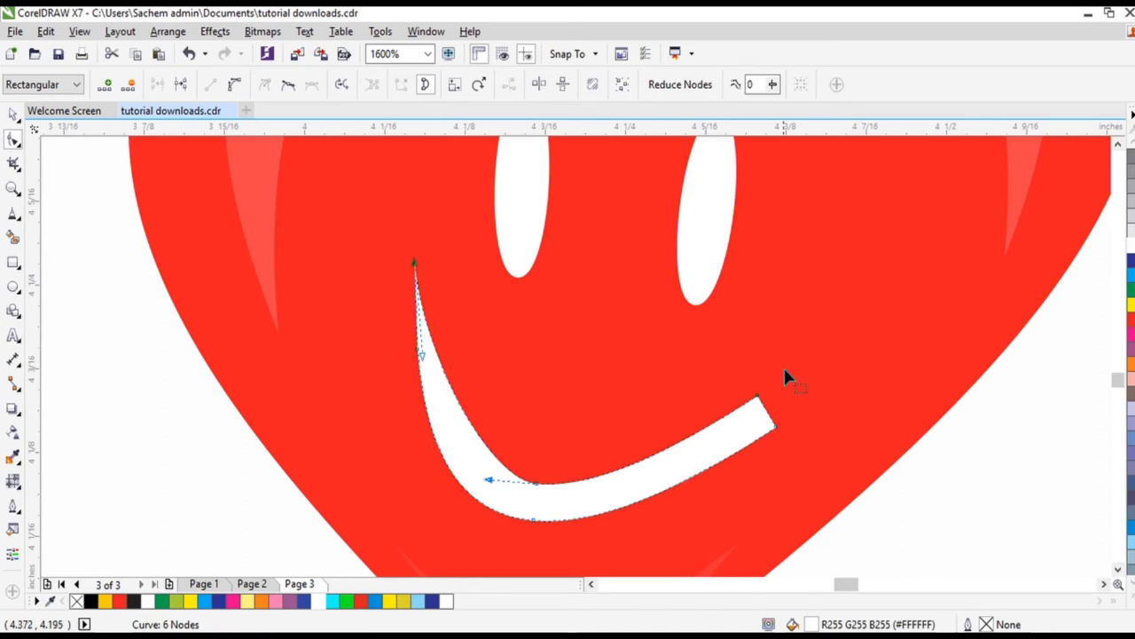
left_click_drag(756, 399, 858, 356)
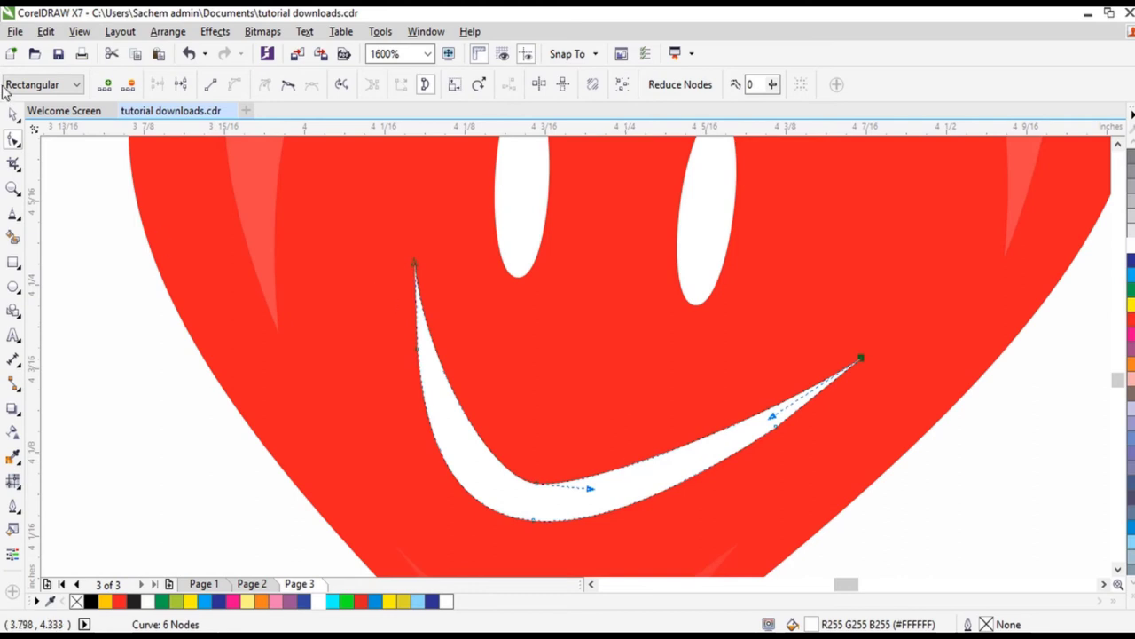
left_click(13, 116)
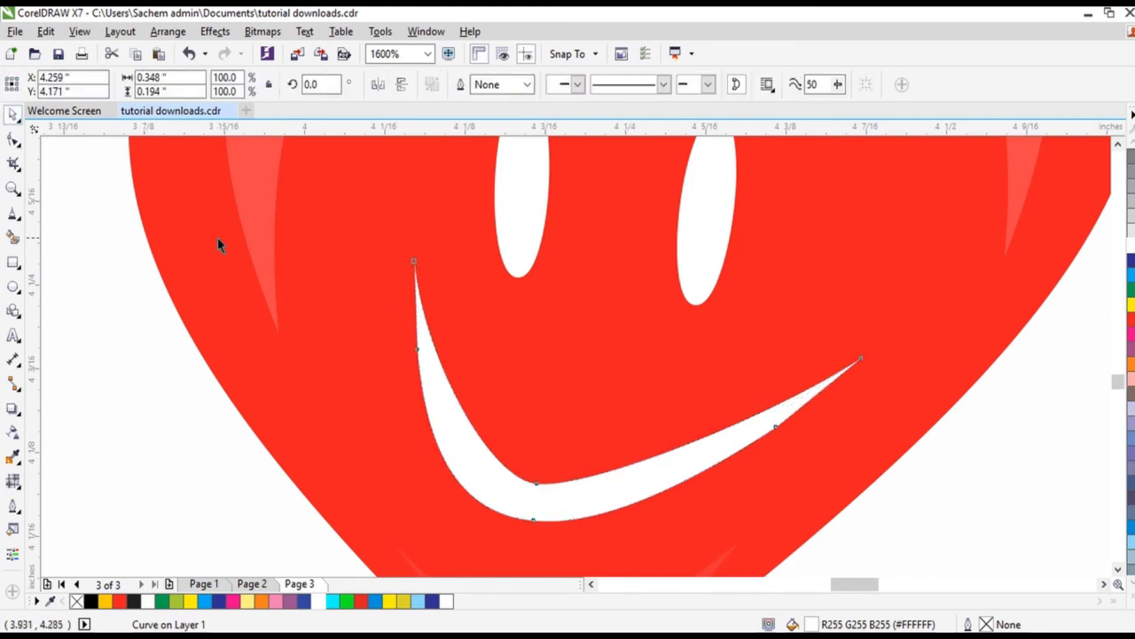
Step: Add the artistic text "CHOLESTROL" in 24 pt Arial across the upper part of the oval emblem
scroll(218, 241, "down", 2)
left_click(167, 343)
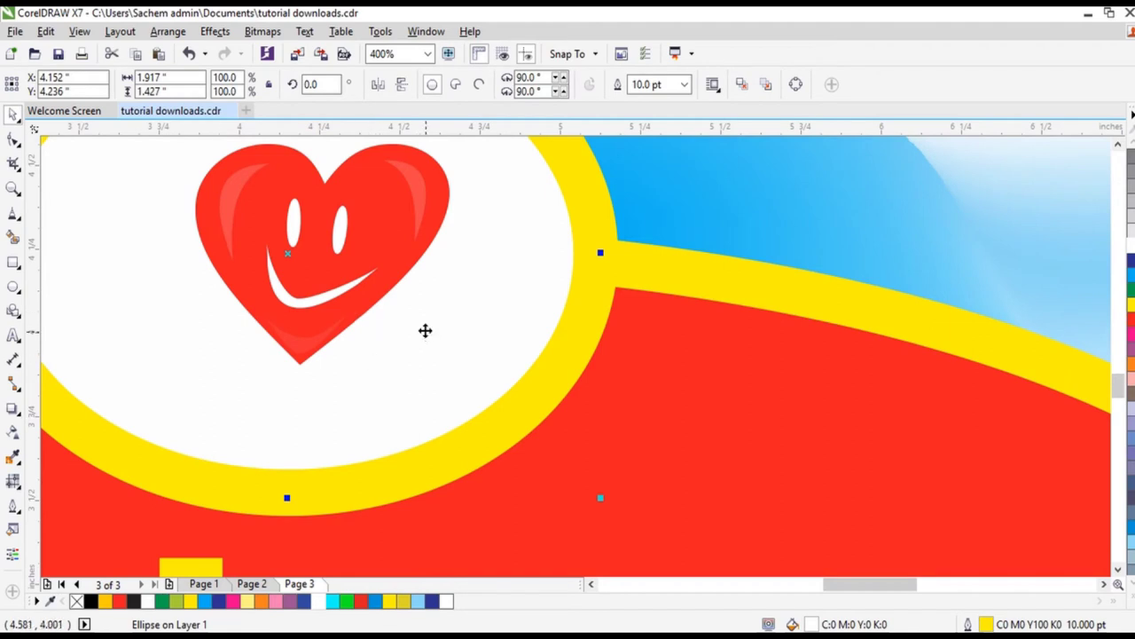
scroll(416, 304, "down", 1)
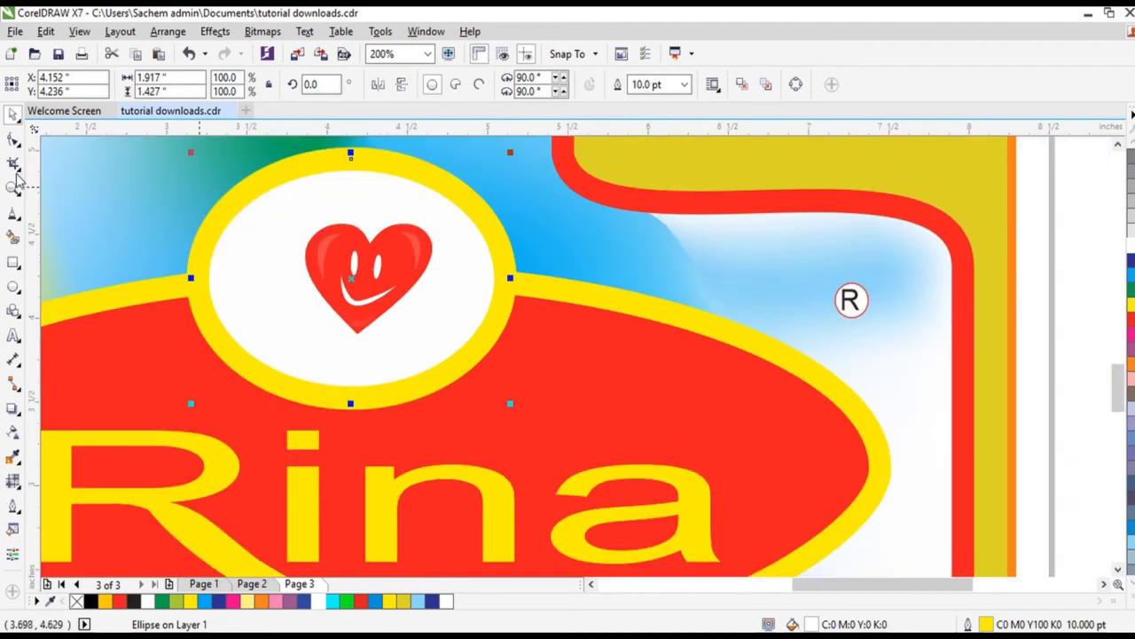
left_click(14, 336)
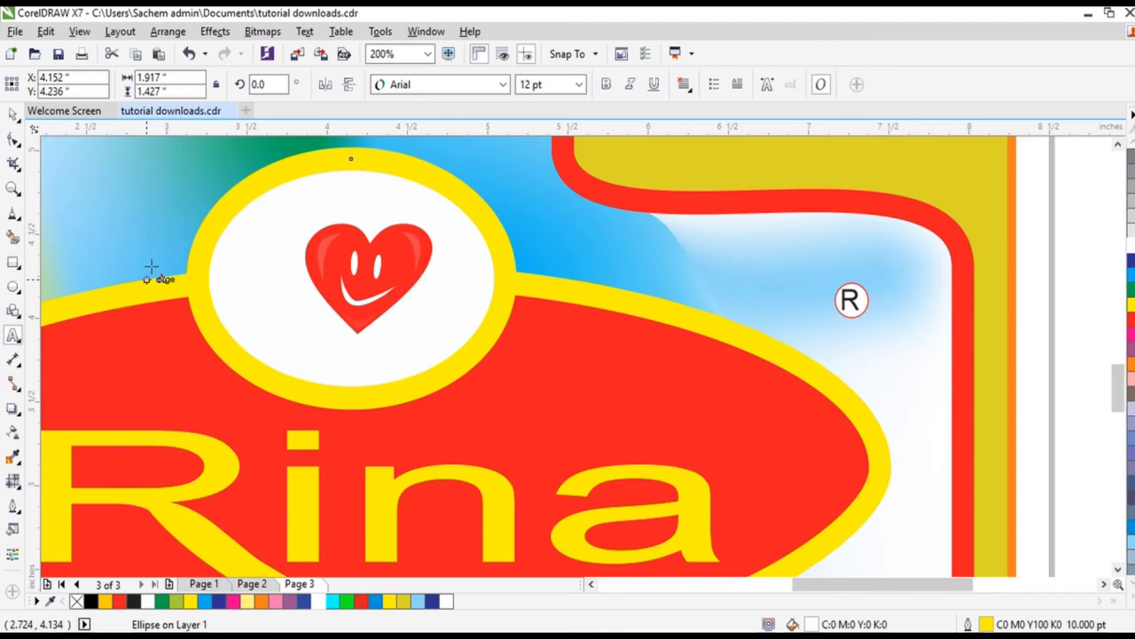
left_click(147, 195)
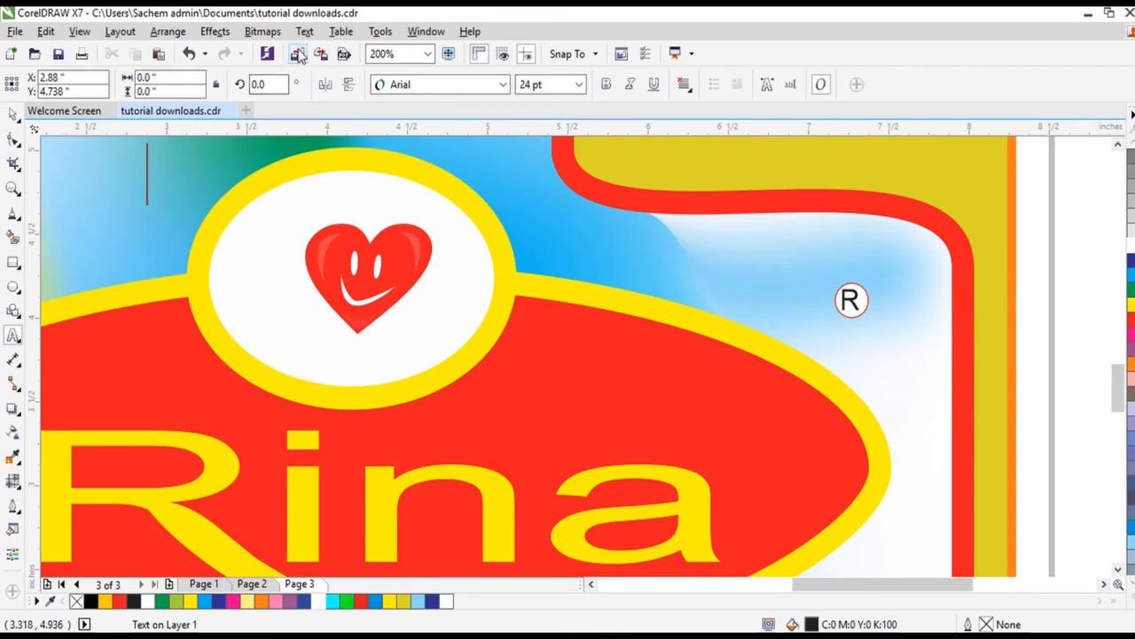
type("C")
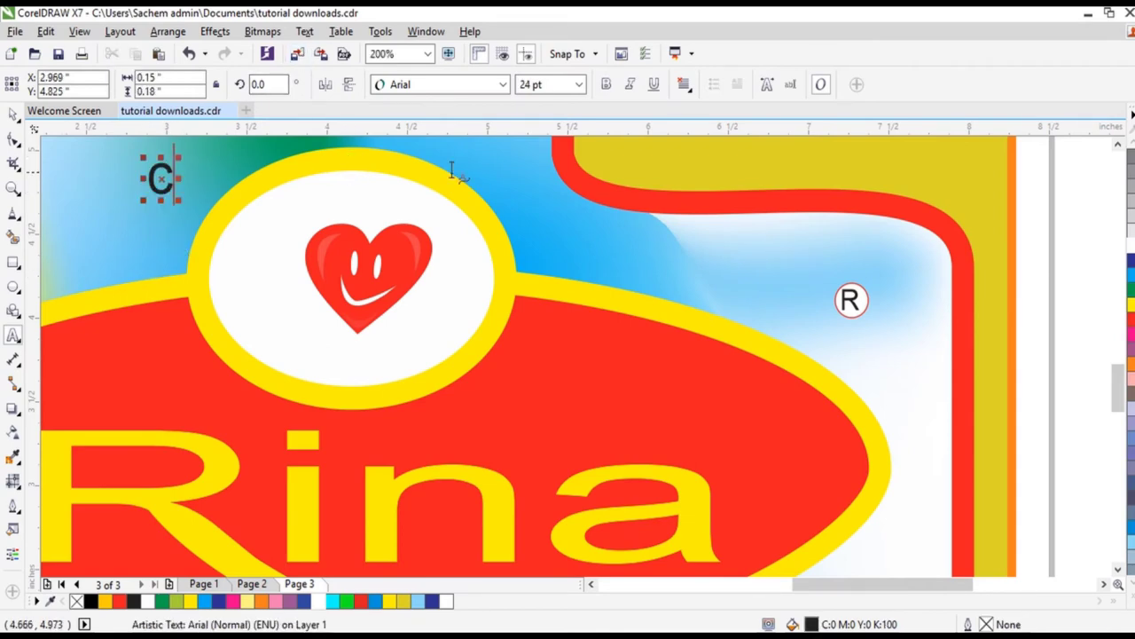
key("BackSpace")
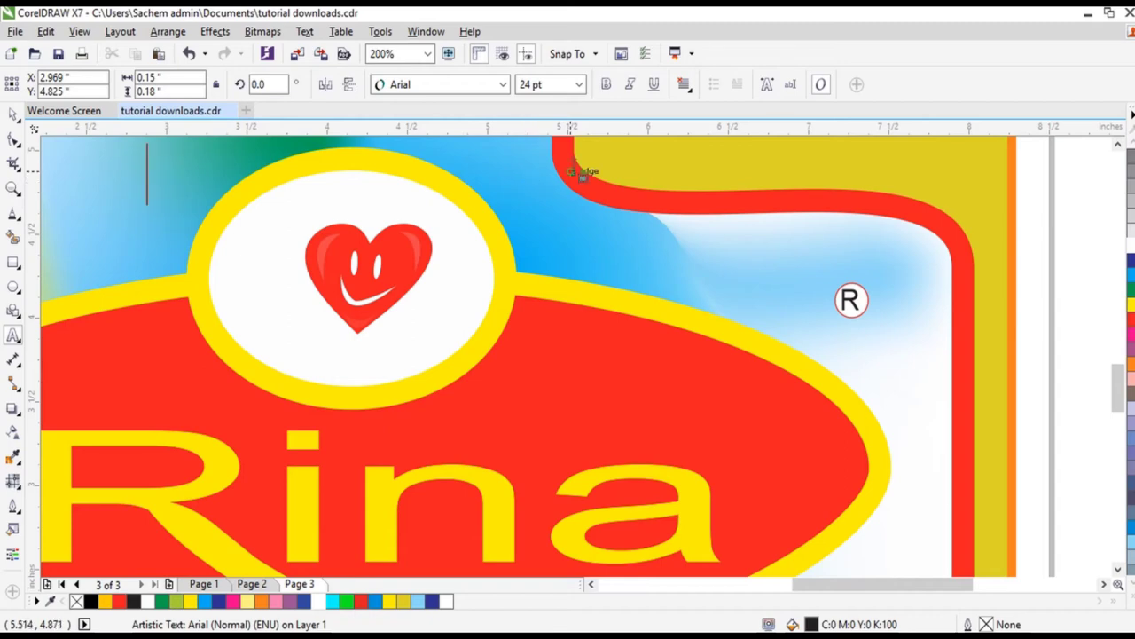
type("C")
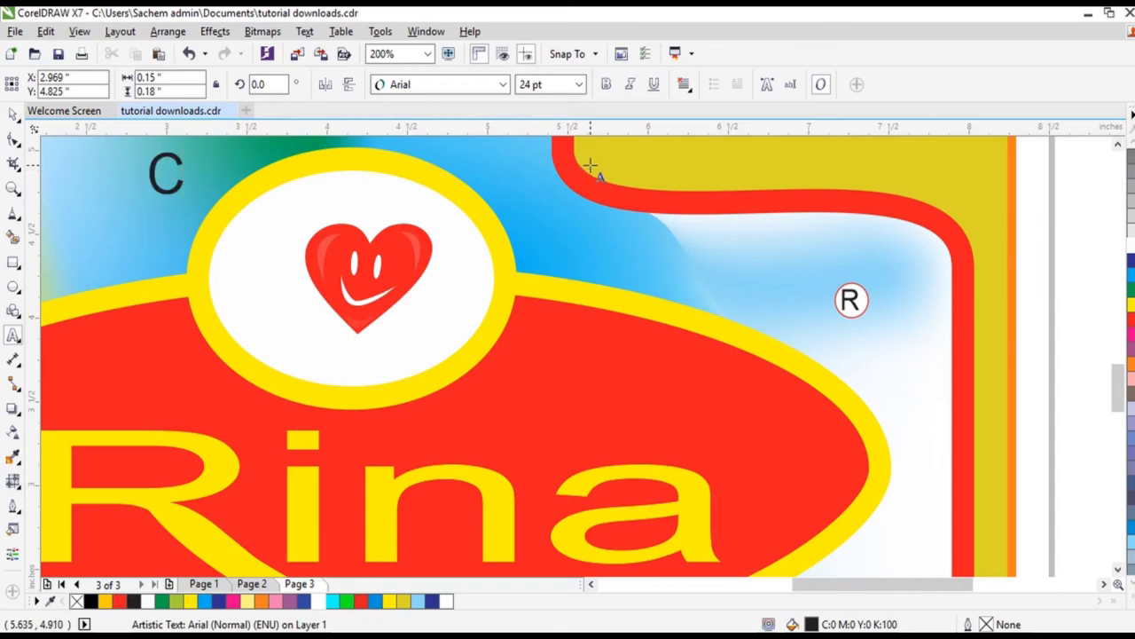
type("HOL")
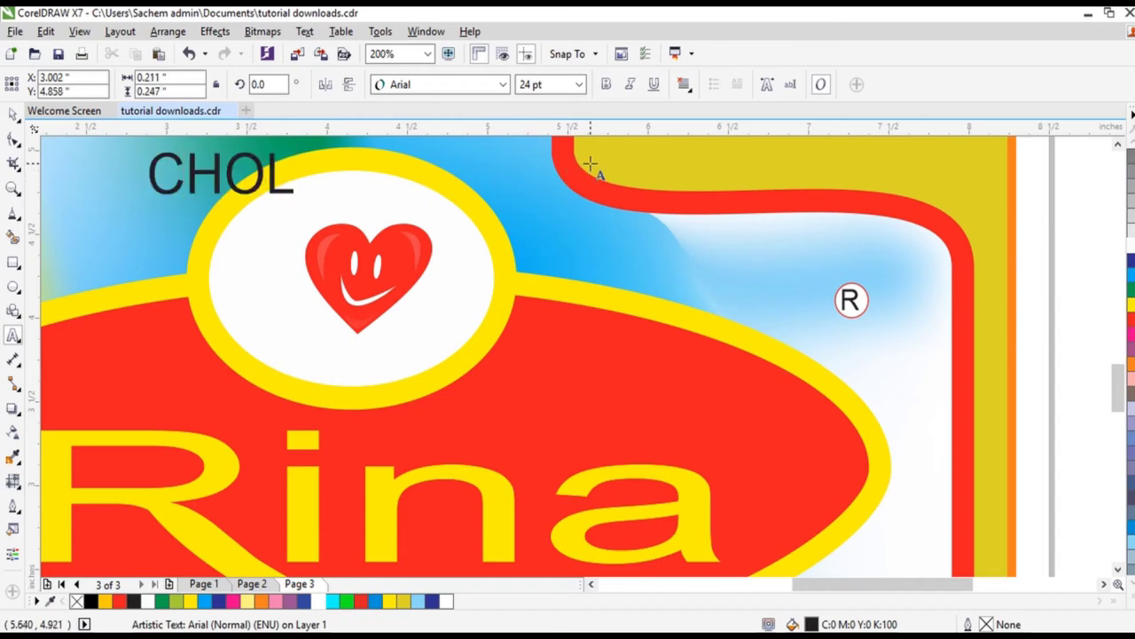
type("ESTR")
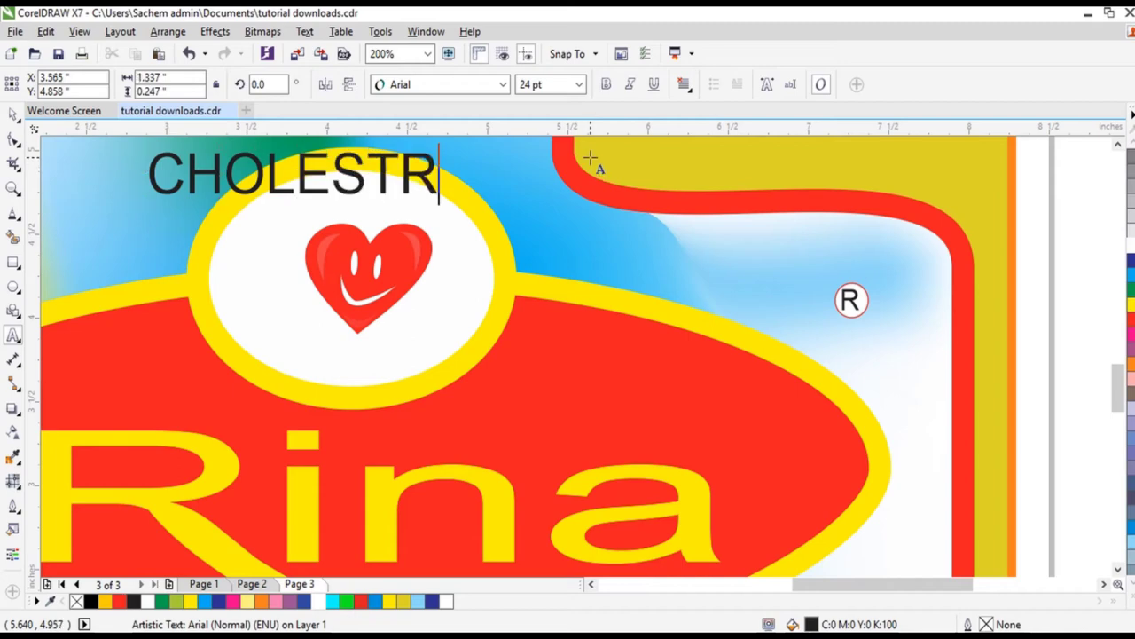
type("OL")
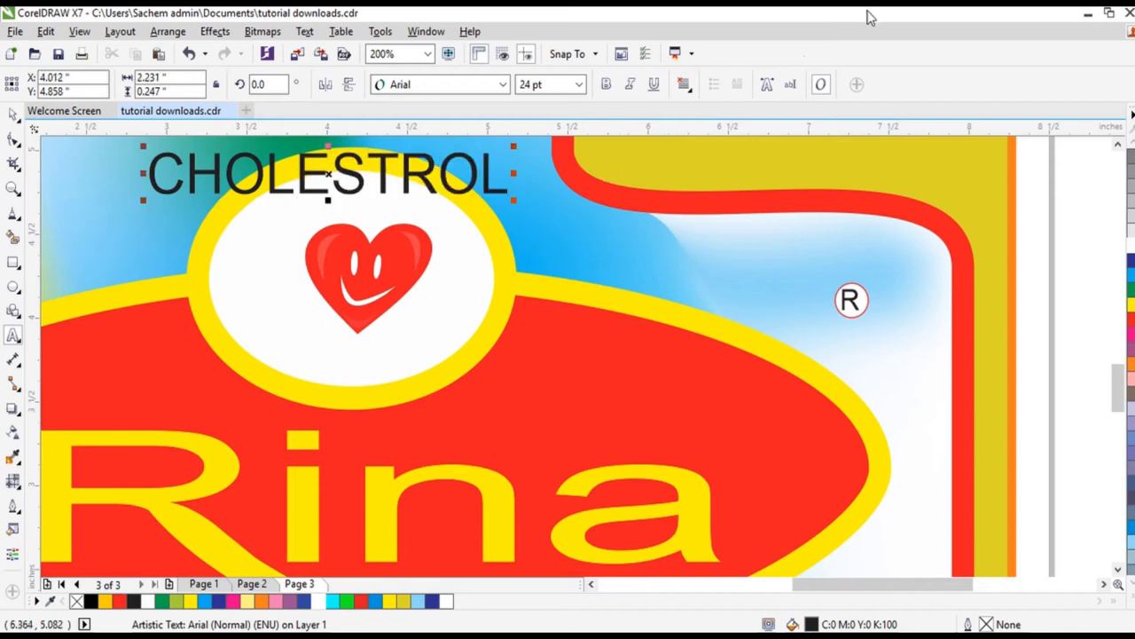
Step: Add the artistic text "FREE" in 24 pt Arial on the blue area beside the oval emblem, near the registered mark
left_click(707, 284)
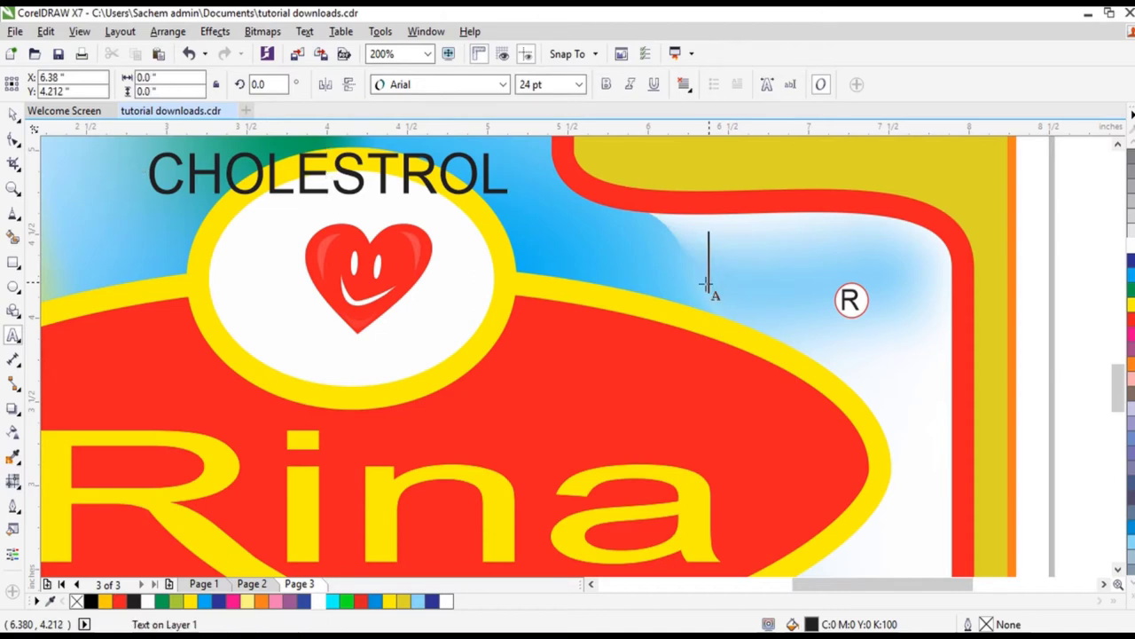
type("FRE")
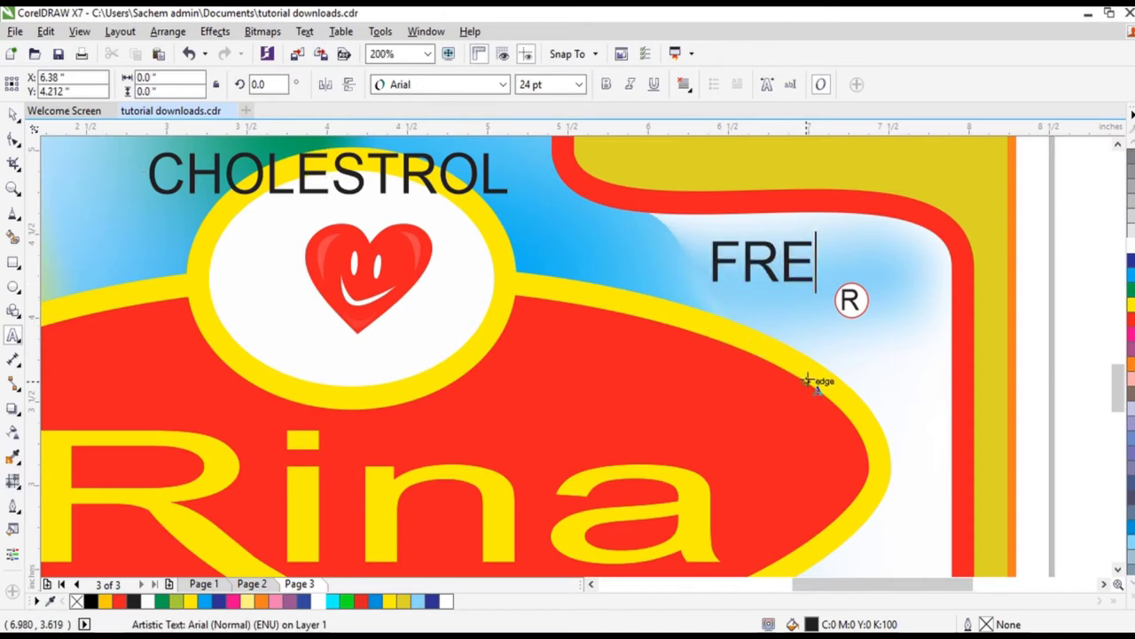
type("E")
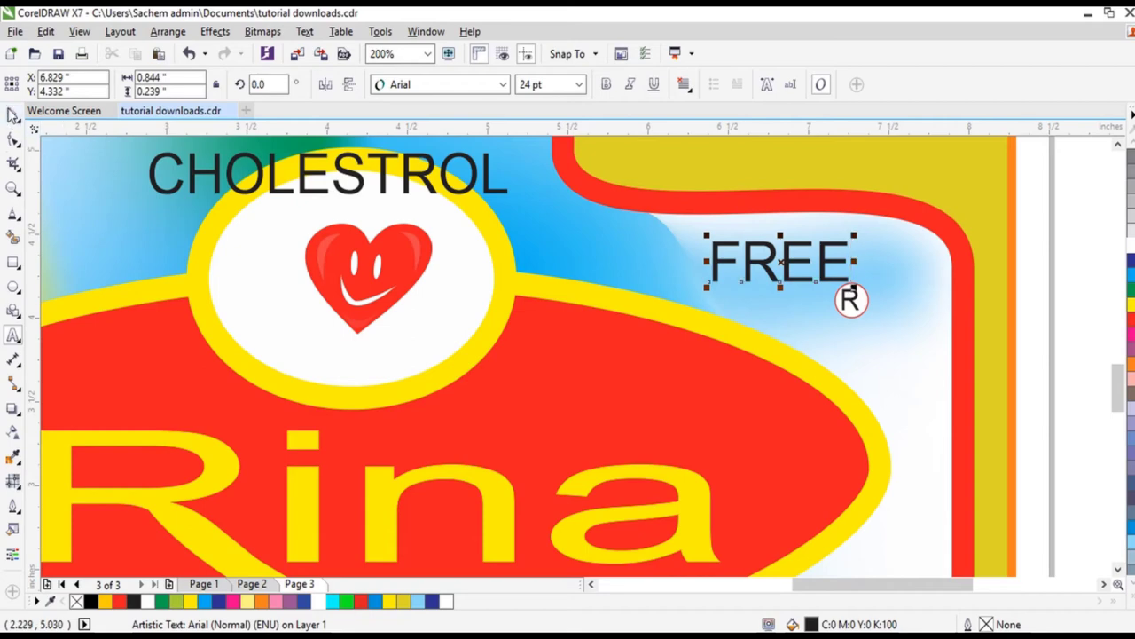
Step: Fit the "CHOLESTROL" text to the emblem's oval and shift it inside the ring, with about -0.243" distance and 0.029" offset
left_click(248, 188)
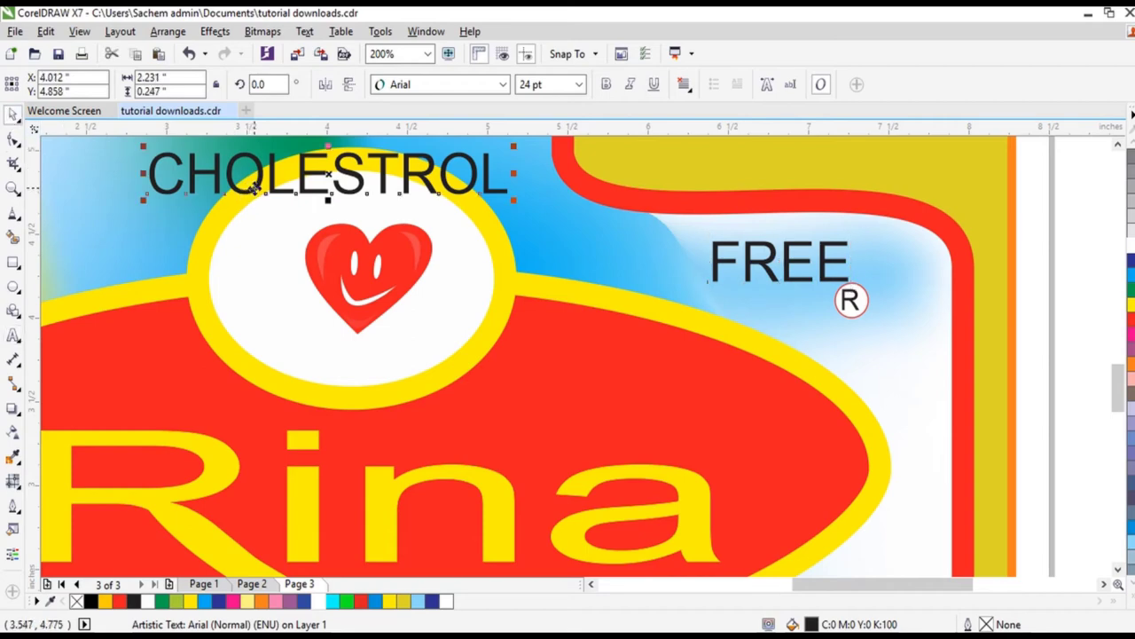
left_click(197, 285, "shift")
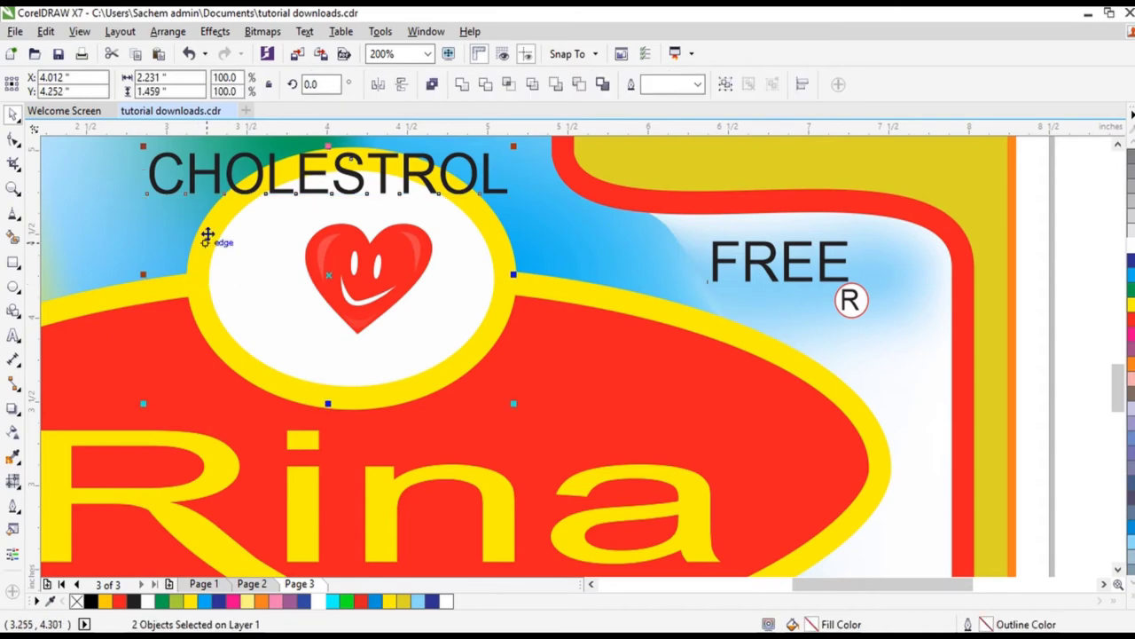
left_click(305, 33)
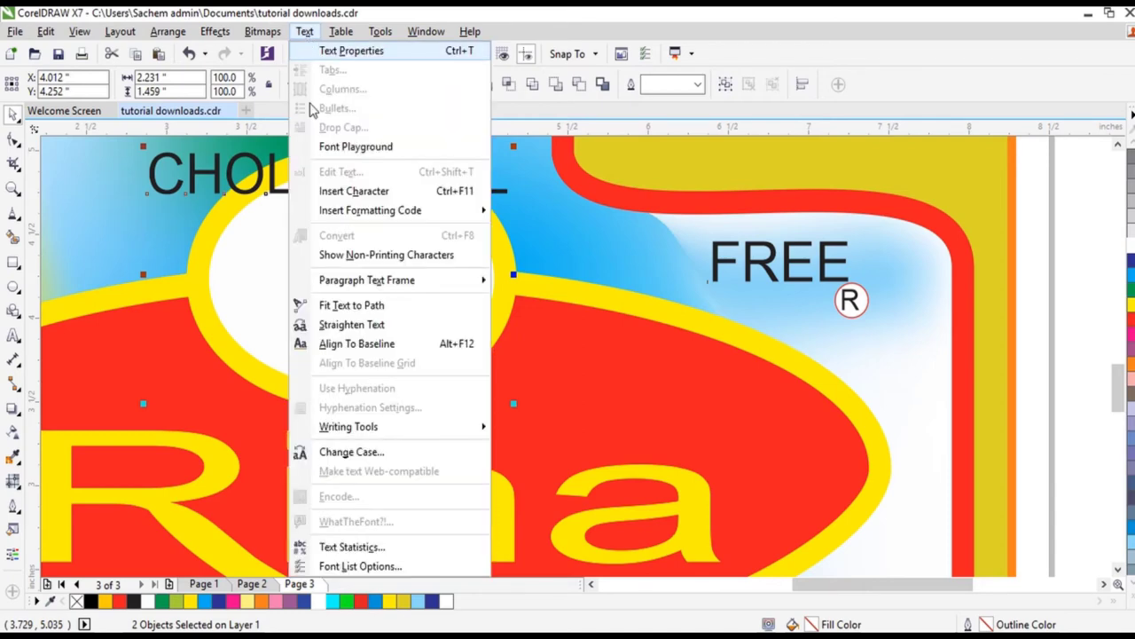
left_click(345, 311)
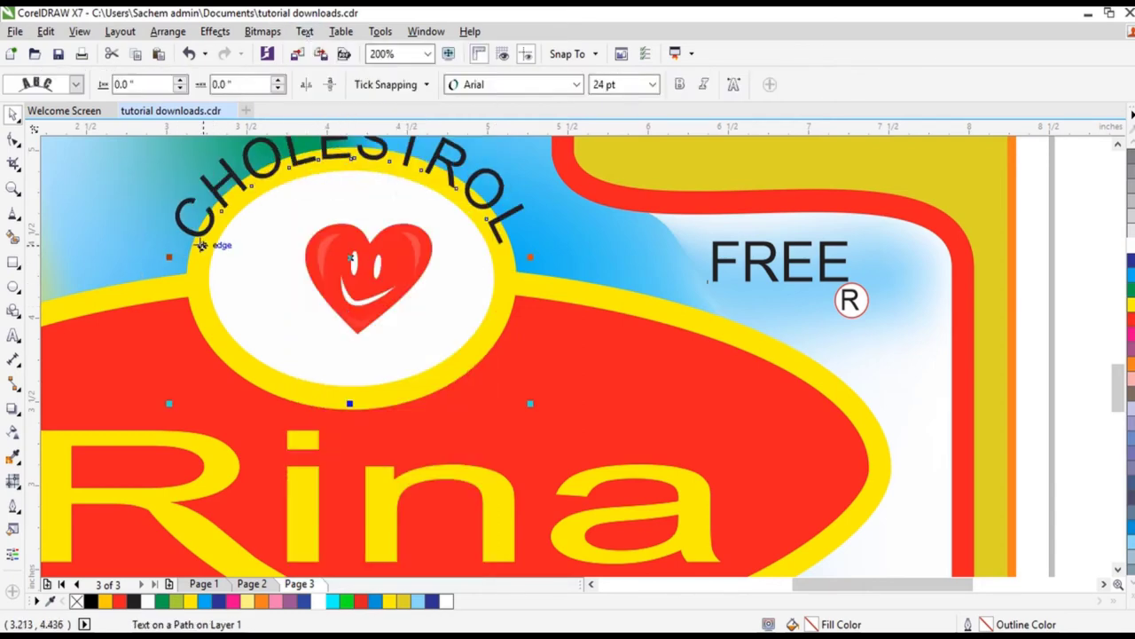
left_click_drag(202, 245, 248, 301)
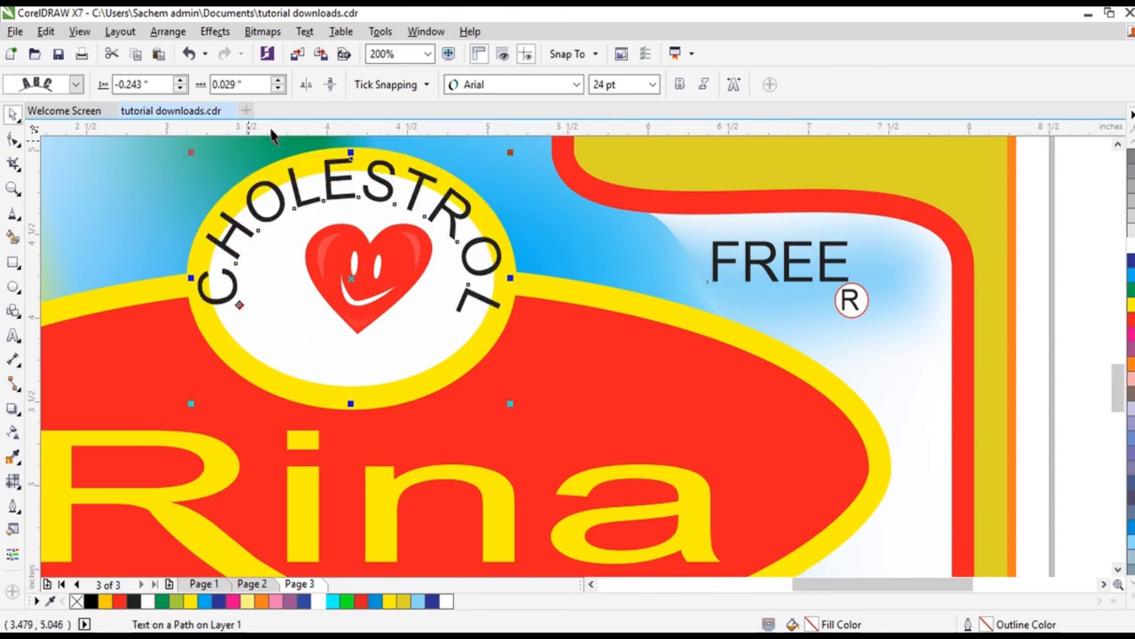
Step: Break the curved "CHOLESTROL" text apart from the oval, shrink it to about 20.5 pt and centre it over the heart
left_click(168, 31)
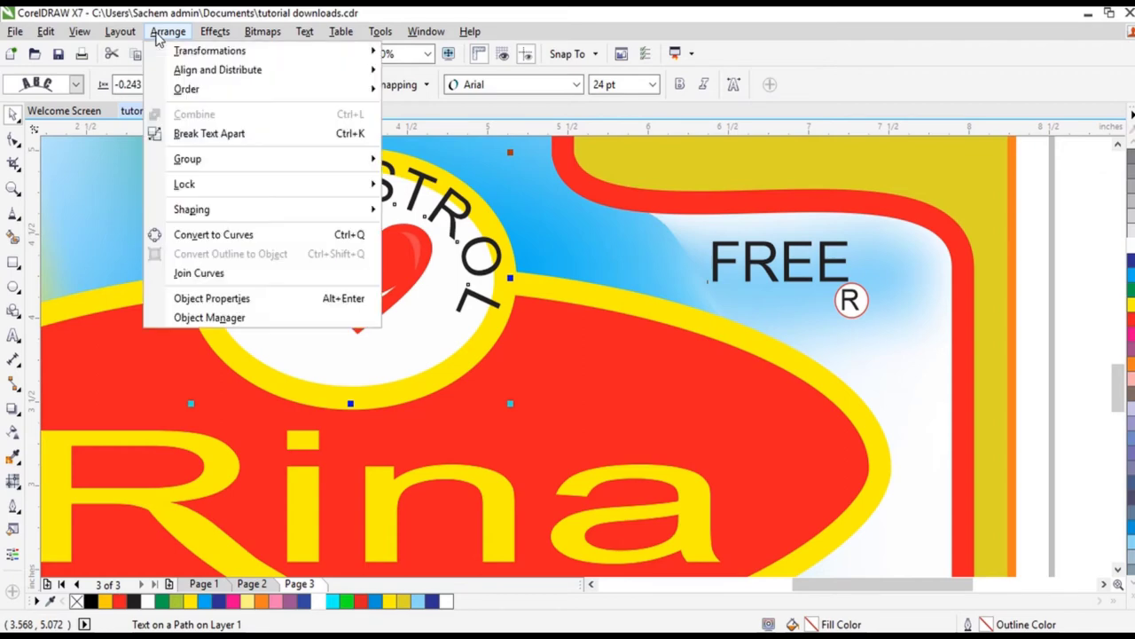
left_click(206, 133)
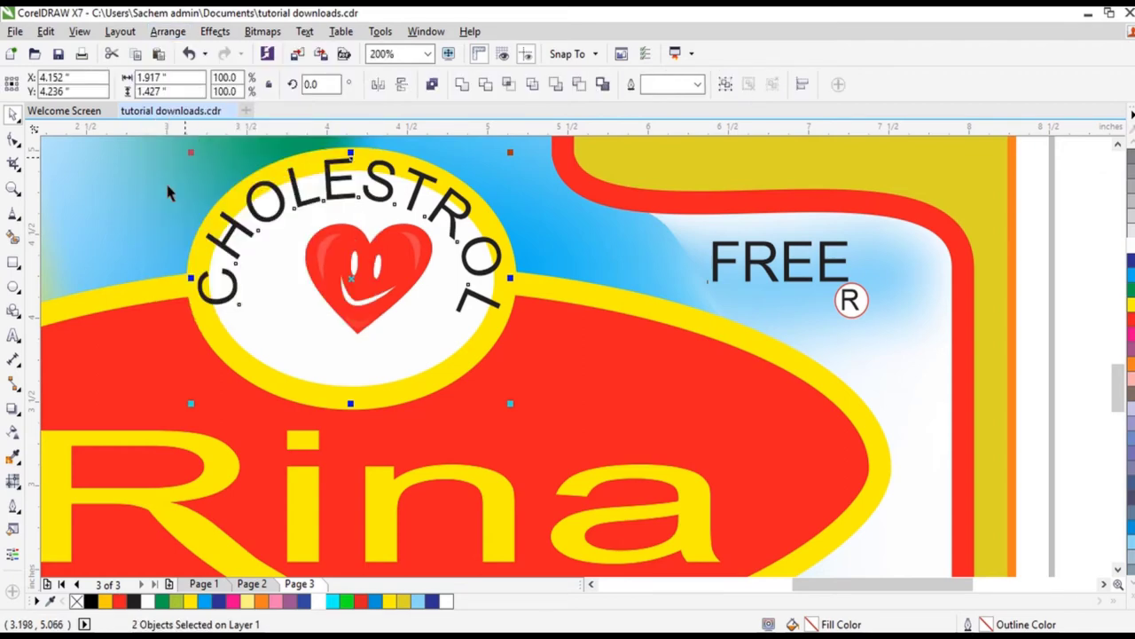
key("m")
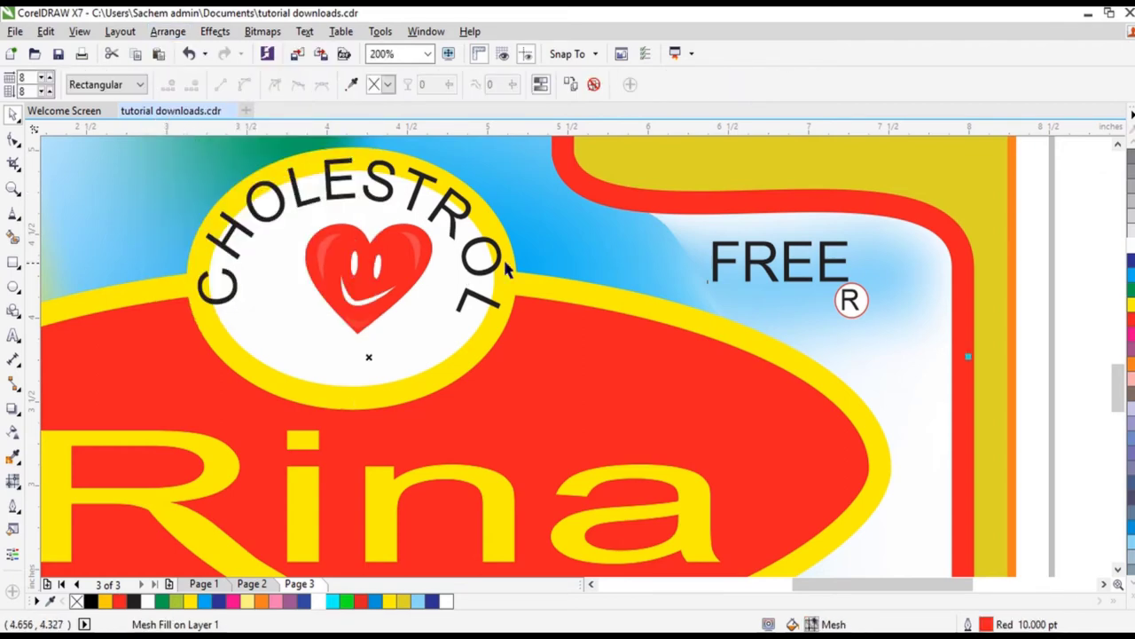
left_click(441, 217)
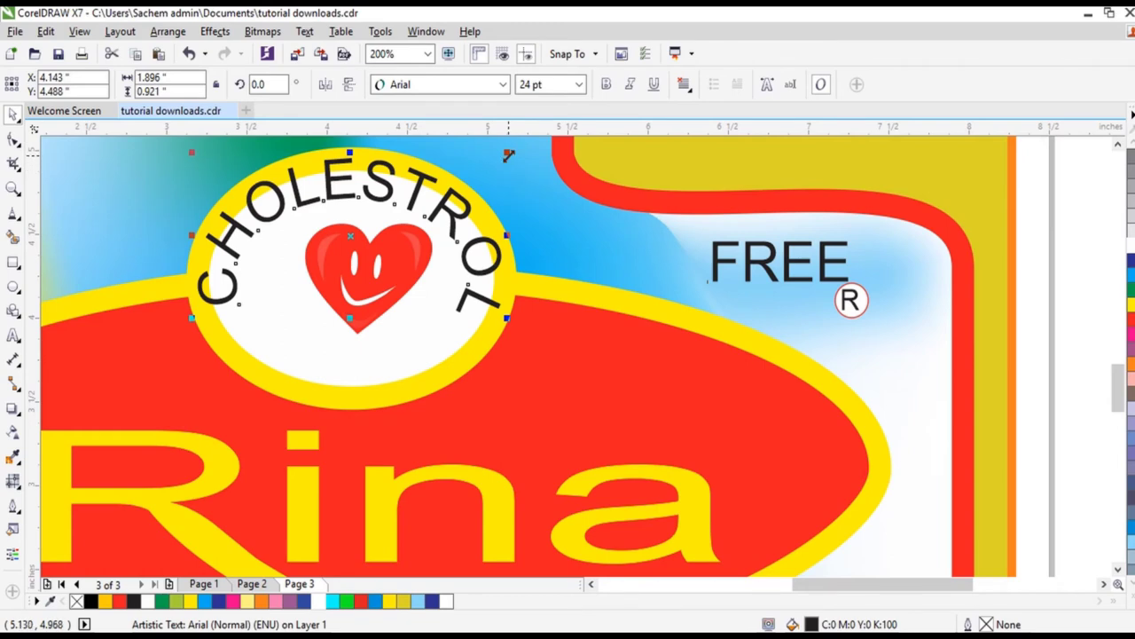
left_click_drag(508, 155, 464, 174)
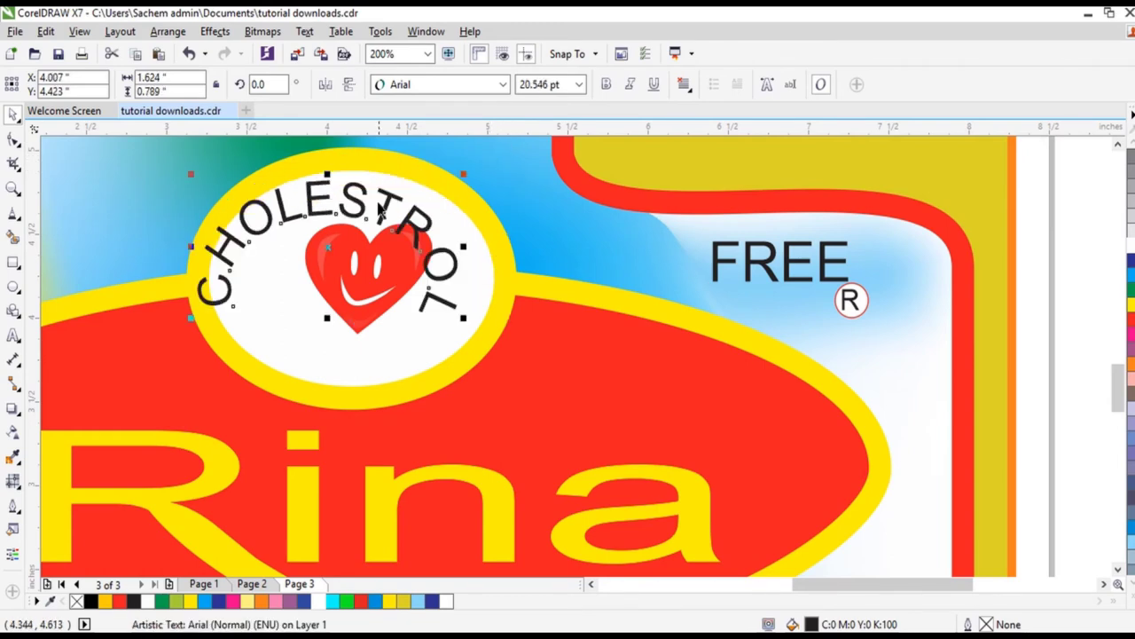
left_click_drag(388, 197, 411, 190)
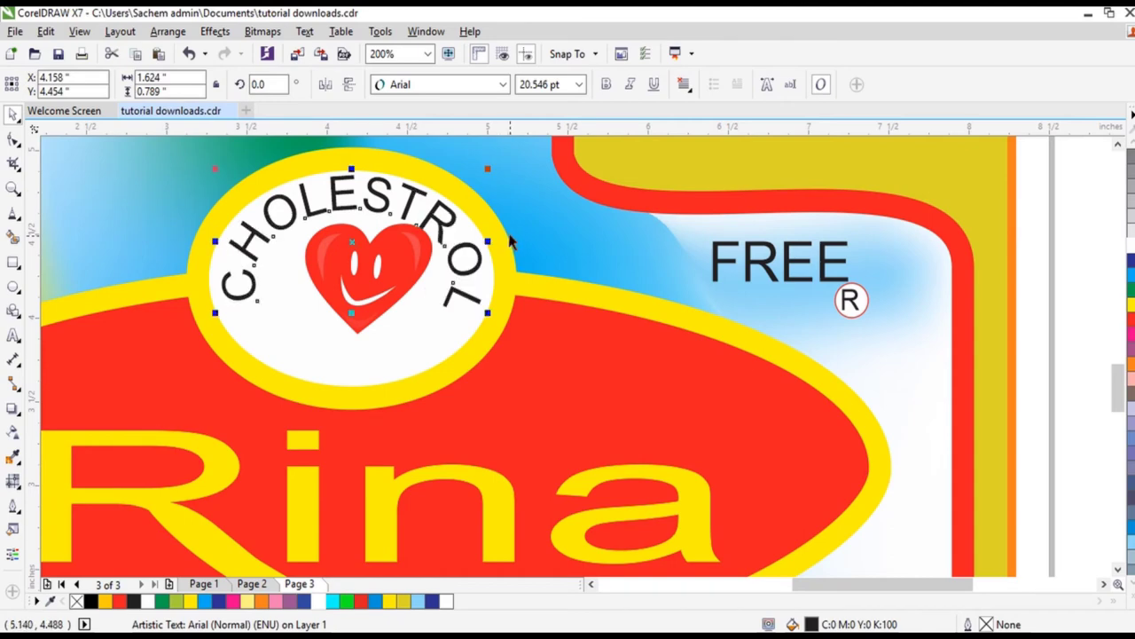
Step: Set the "CHOLESTROL" text in Arial Rounded MT Bold and fill it red
left_click(442, 88)
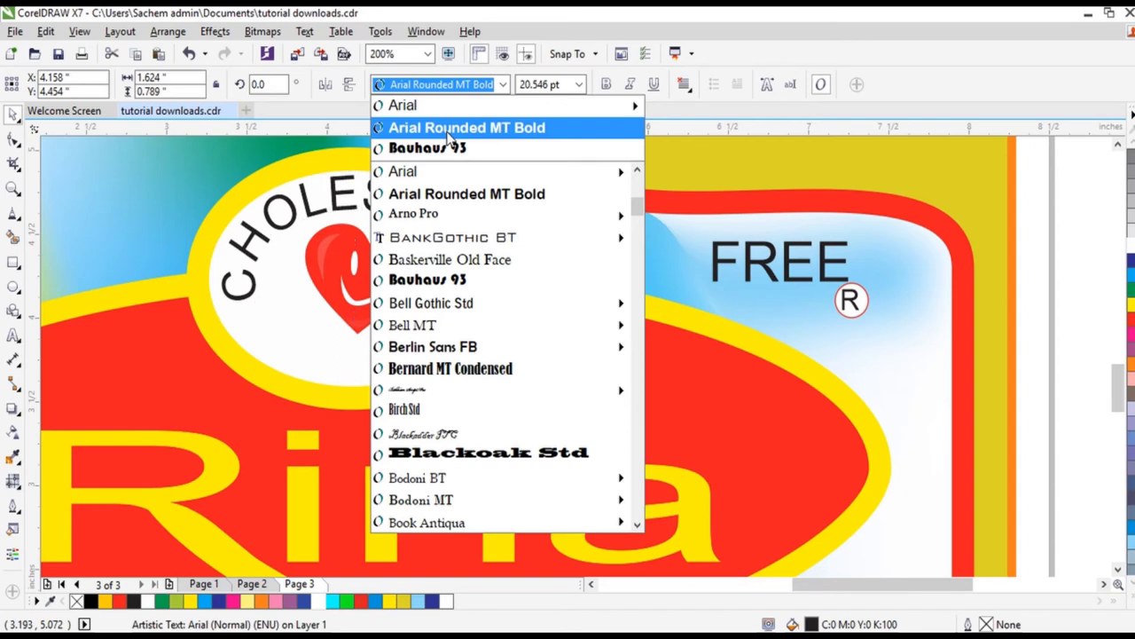
left_click(447, 125)
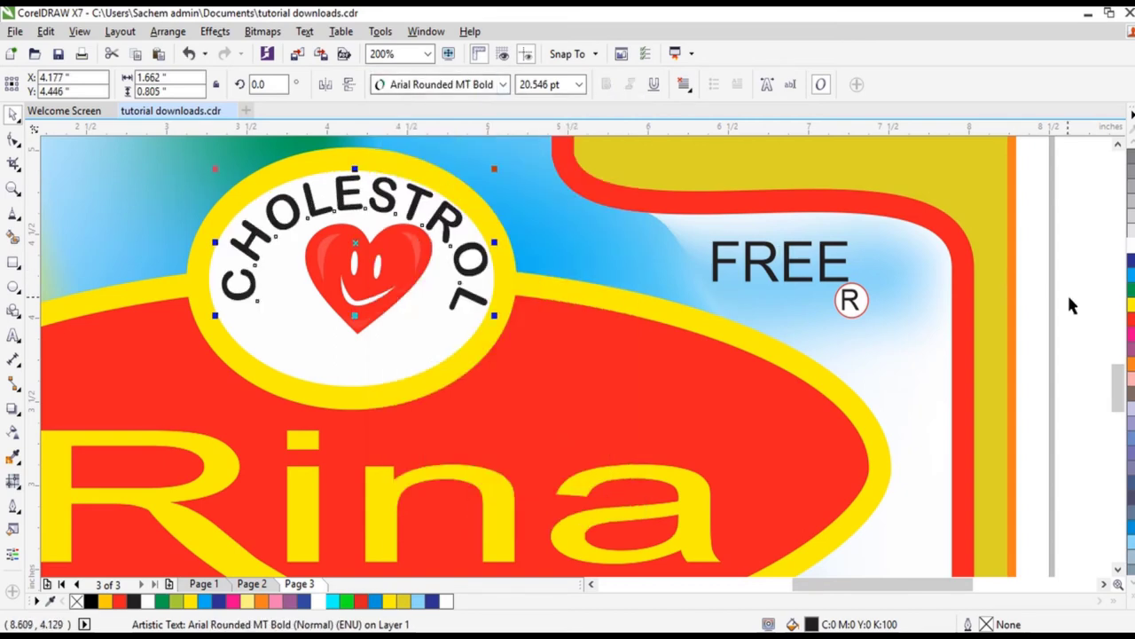
left_click(1132, 321)
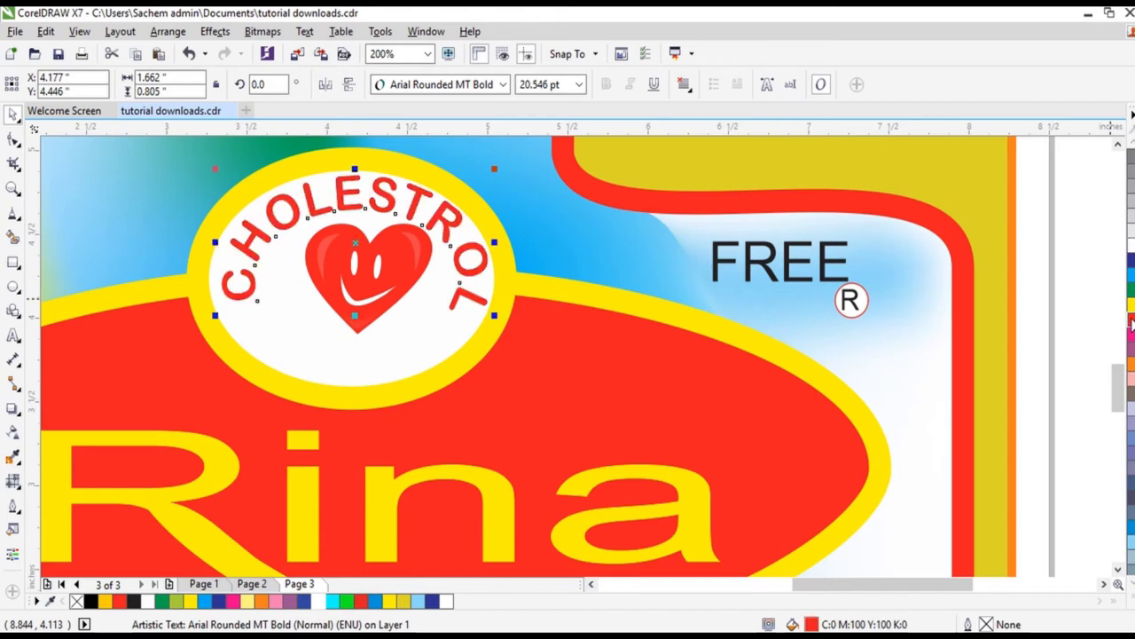
Step: Change the font of the "FREE" text to Arial Rounded MT Bold
left_click(738, 266)
left_click(400, 86)
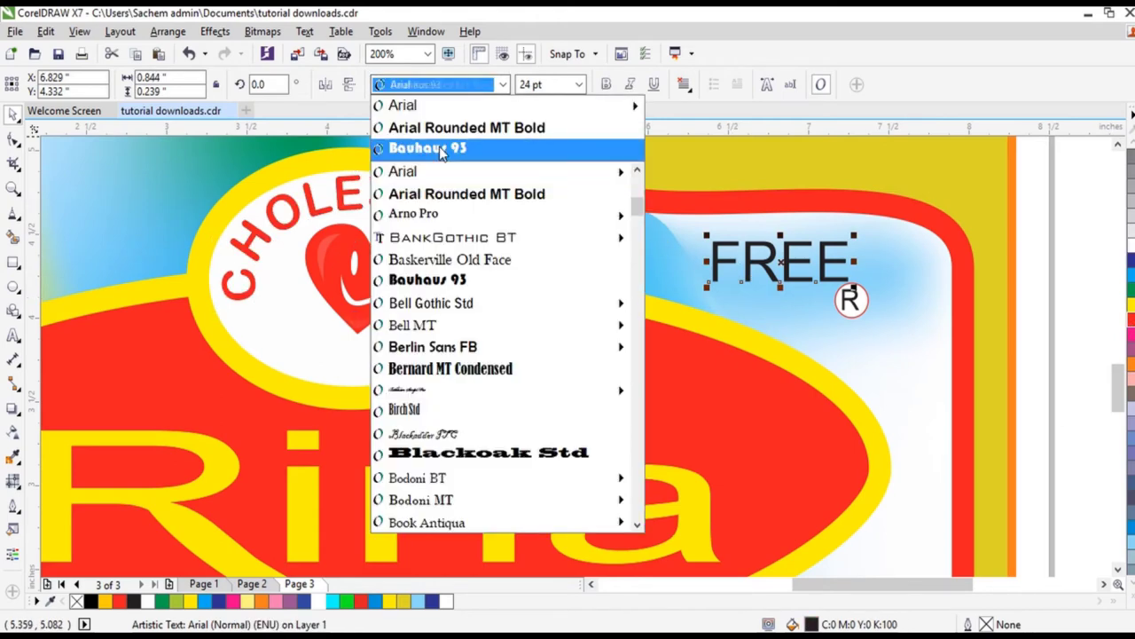
left_click(446, 146)
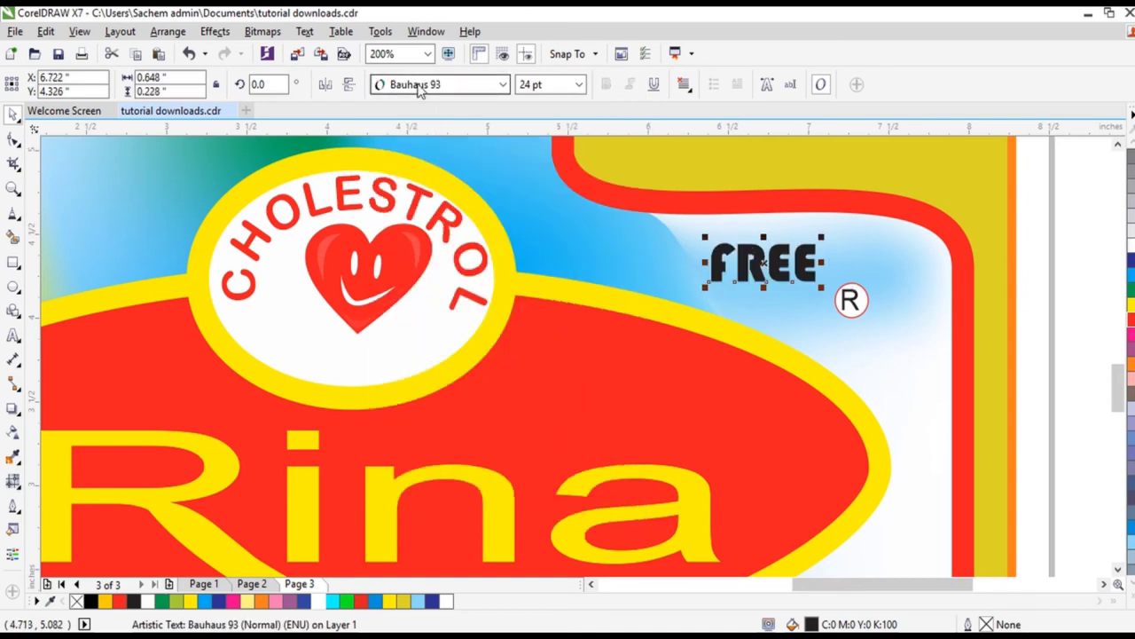
left_click(433, 84)
left_click(441, 148)
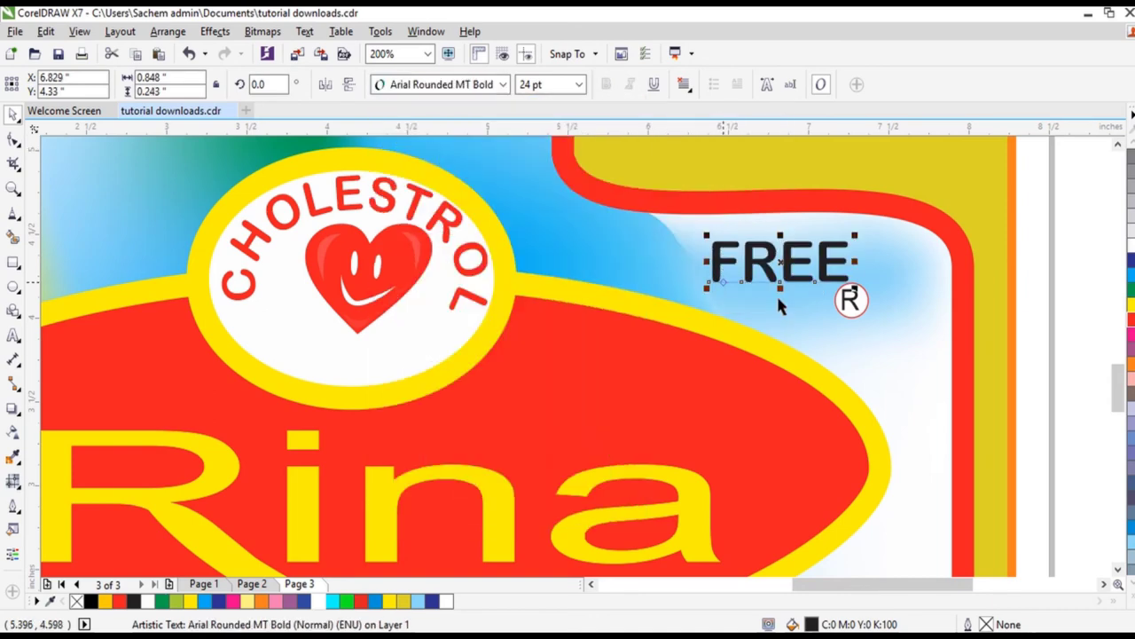
Step: Fit "FREE" to the emblem's oval, mirror it both ways and place it upright beneath the heart, about -0.125" from the path
left_click(485, 353)
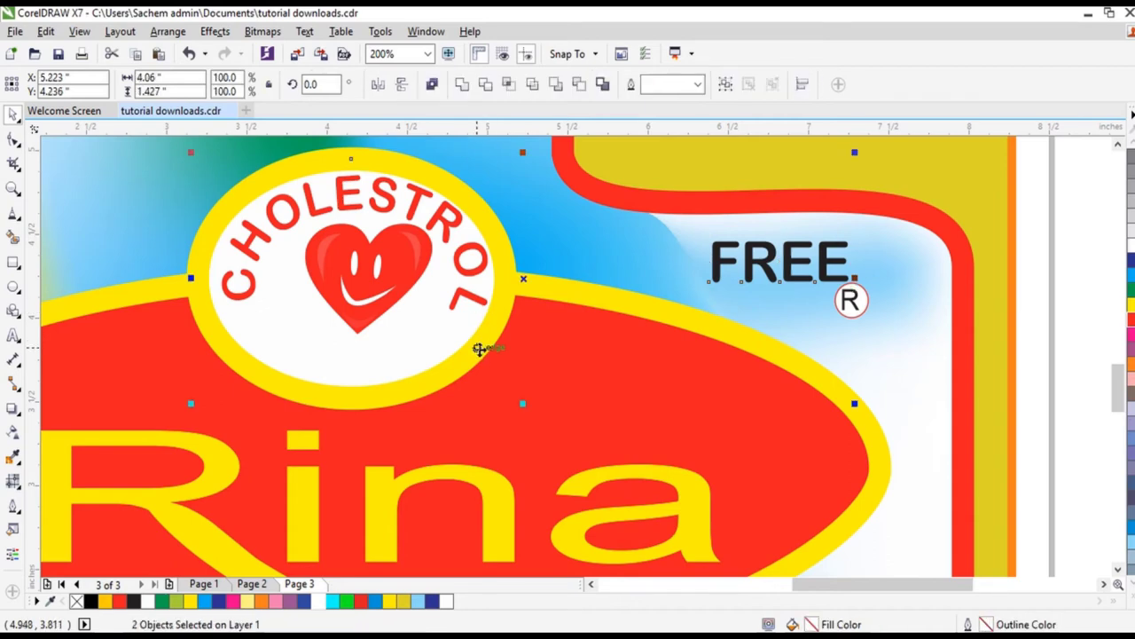
left_click(305, 31)
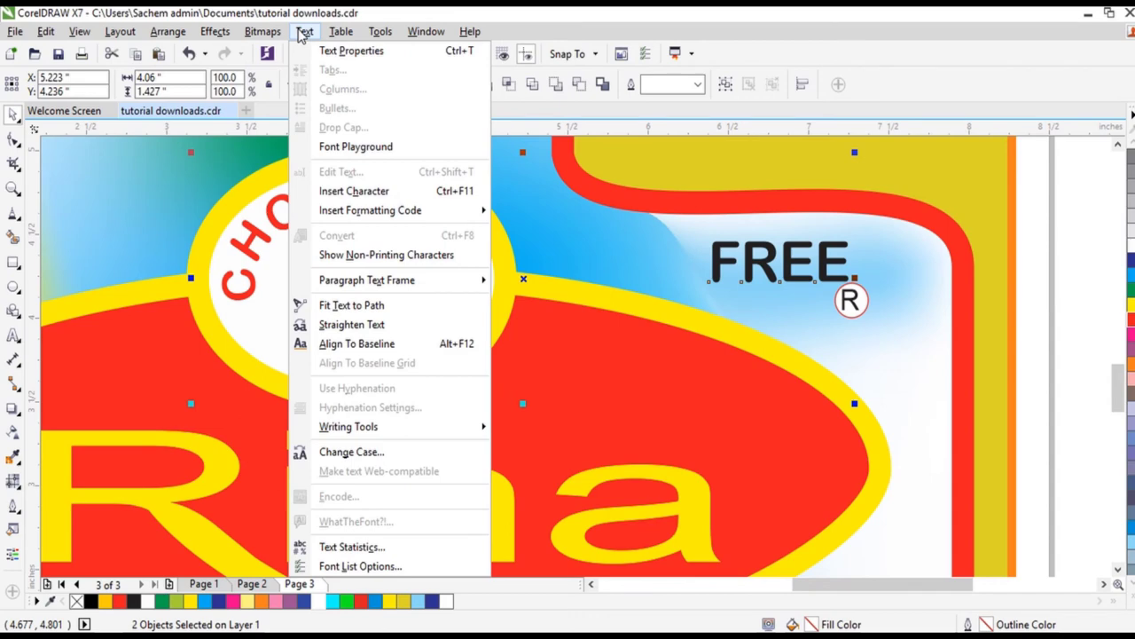
left_click(351, 305)
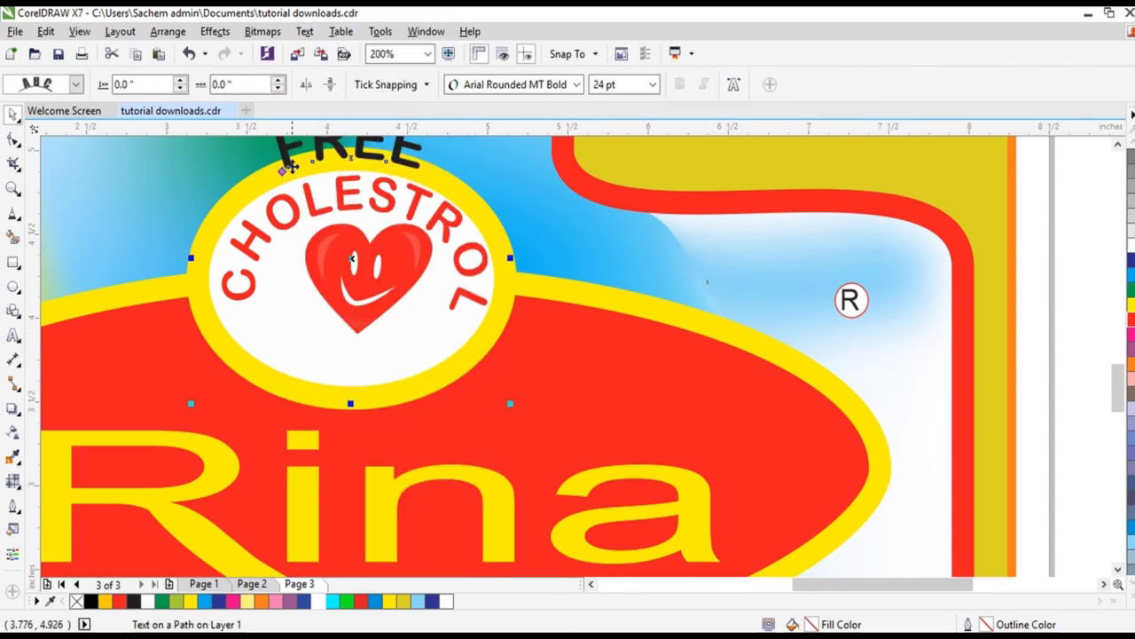
left_click(330, 84)
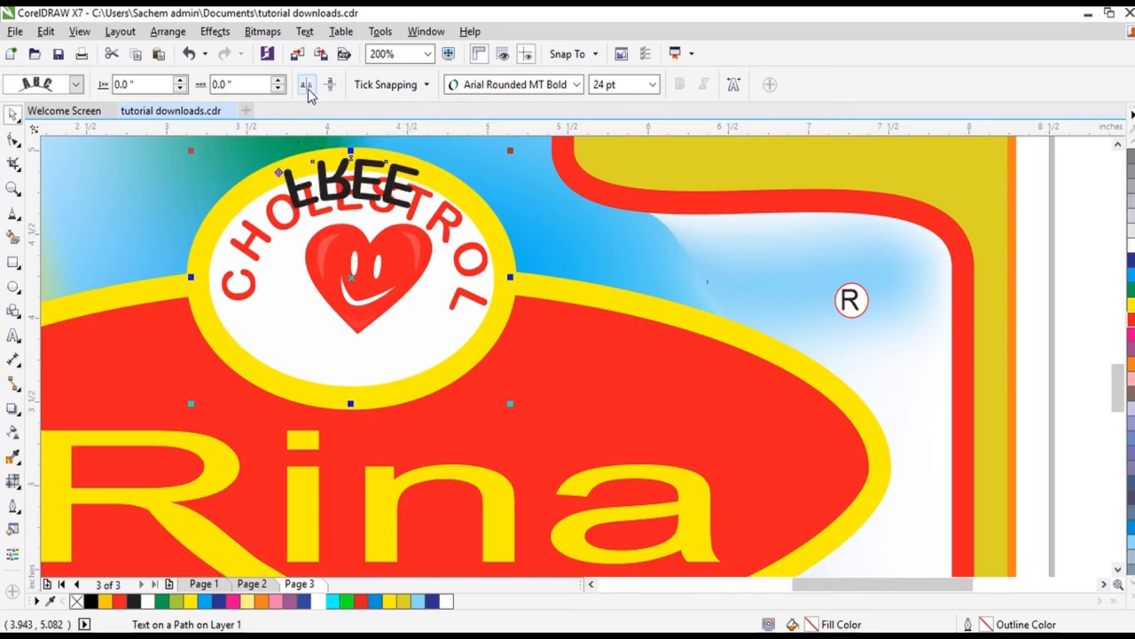
left_click(305, 85)
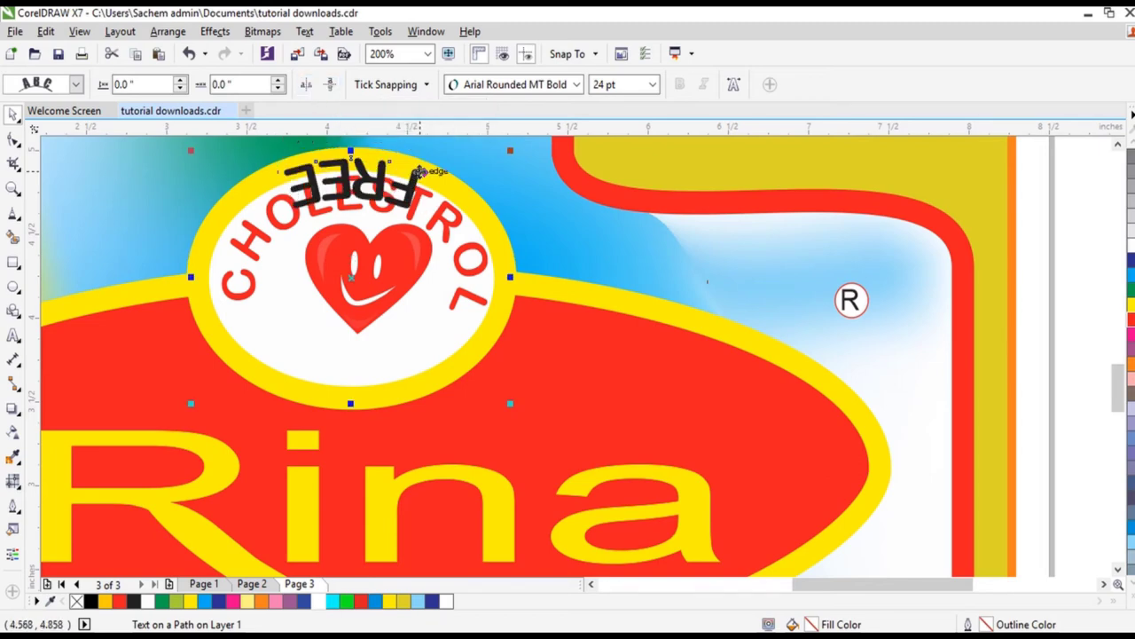
left_click_drag(422, 170, 279, 356)
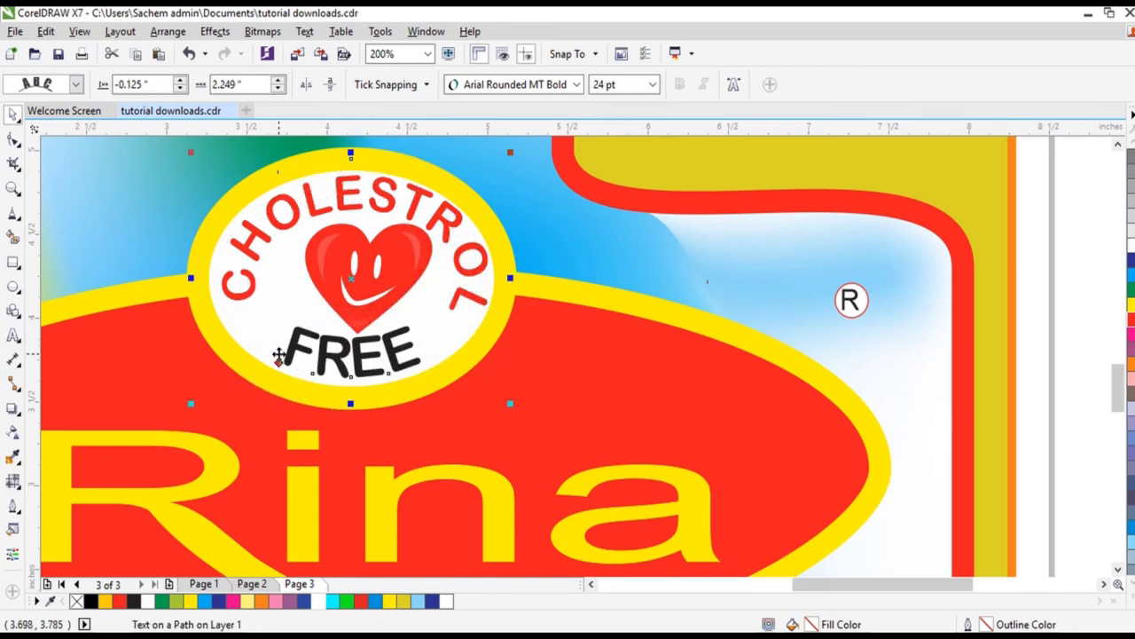
Step: Break the curved "FREE" text apart from the oval and fill it red
left_click(168, 31)
left_click(209, 133)
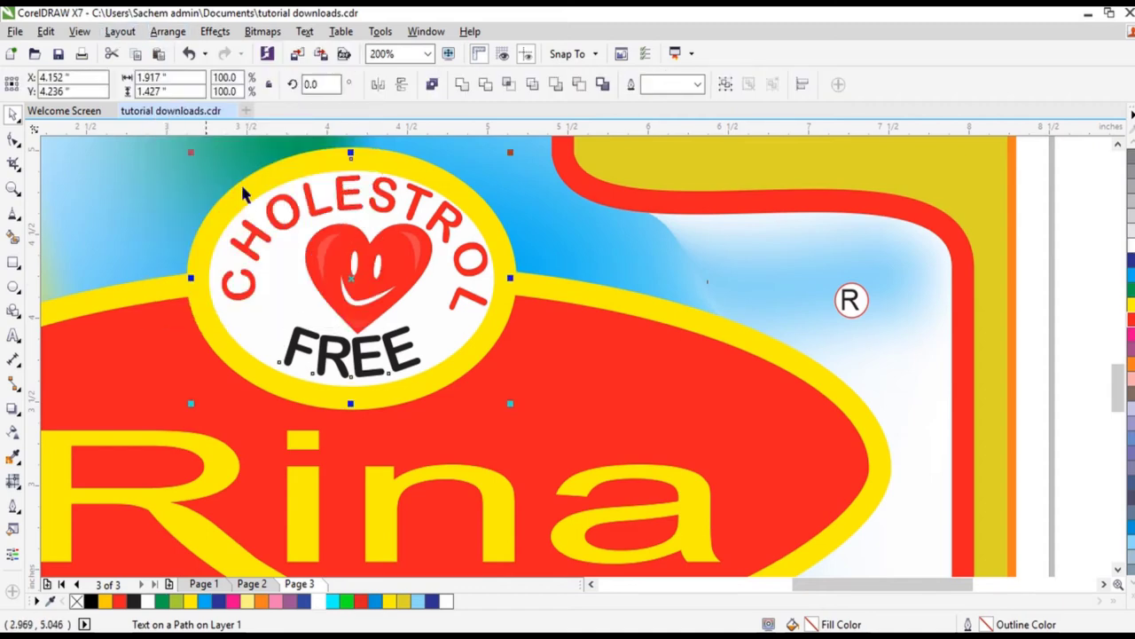
left_click(165, 380)
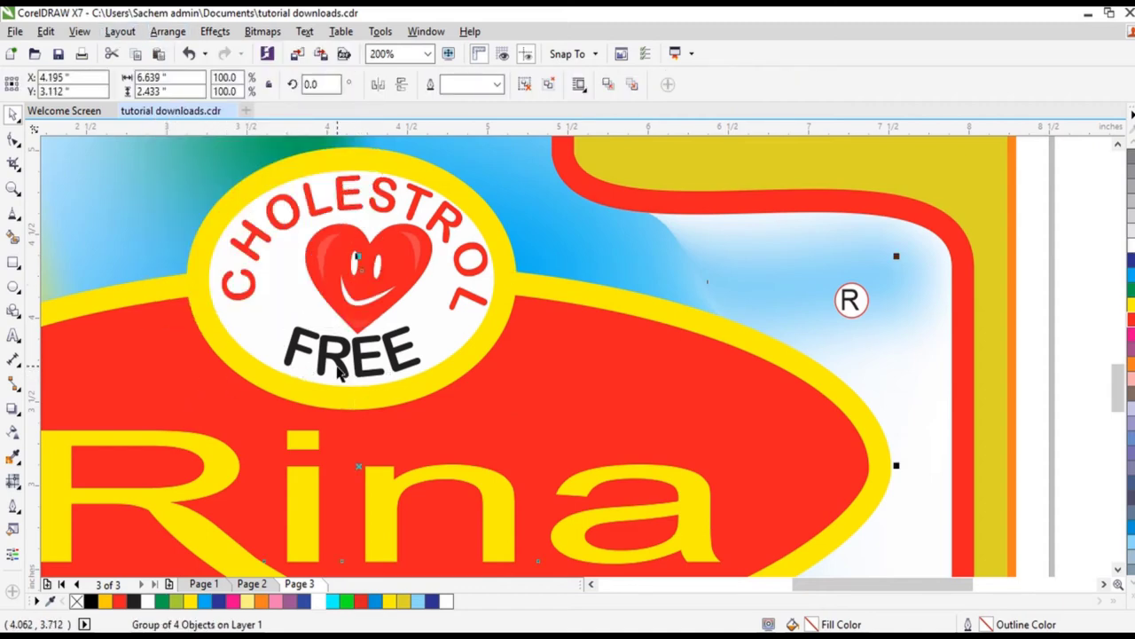
left_click(335, 367)
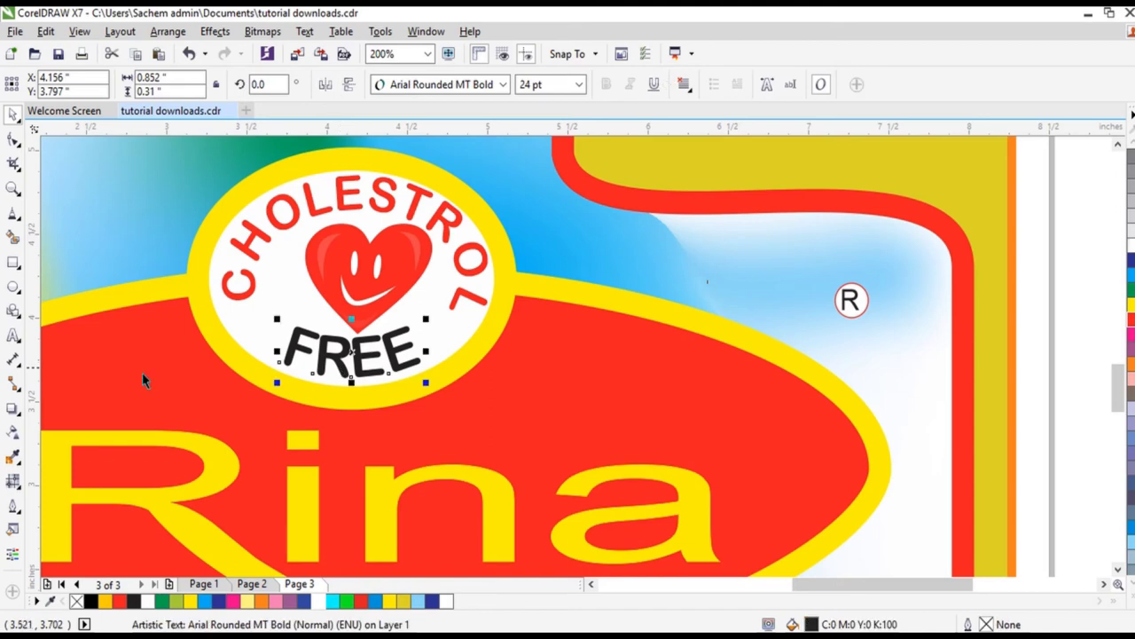
left_click(1131, 321)
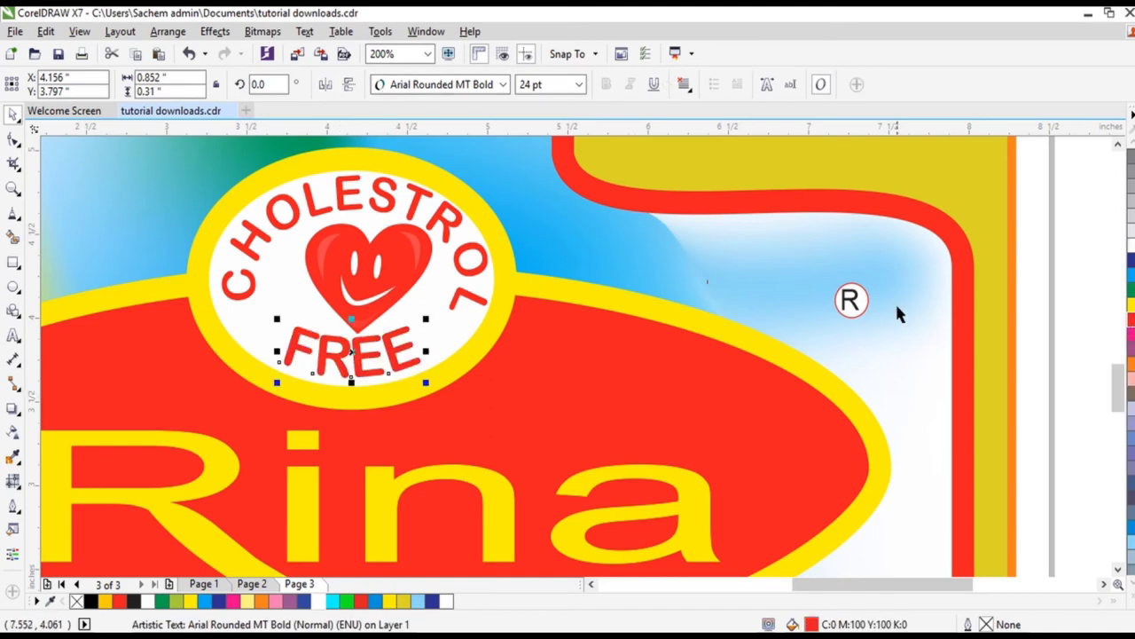
Step: Draw an ellipse about 1.55" wide and 0.58" high over the upper end of the container's neck
left_click(755, 297)
scroll(755, 296, "down", 2)
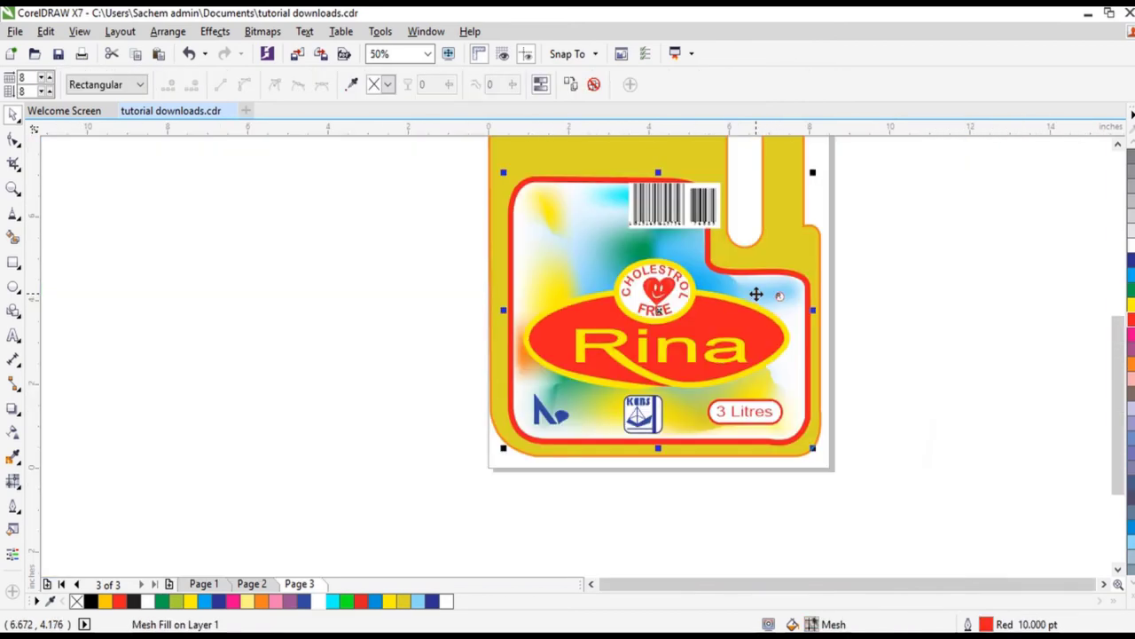
scroll(756, 293, "down", 1)
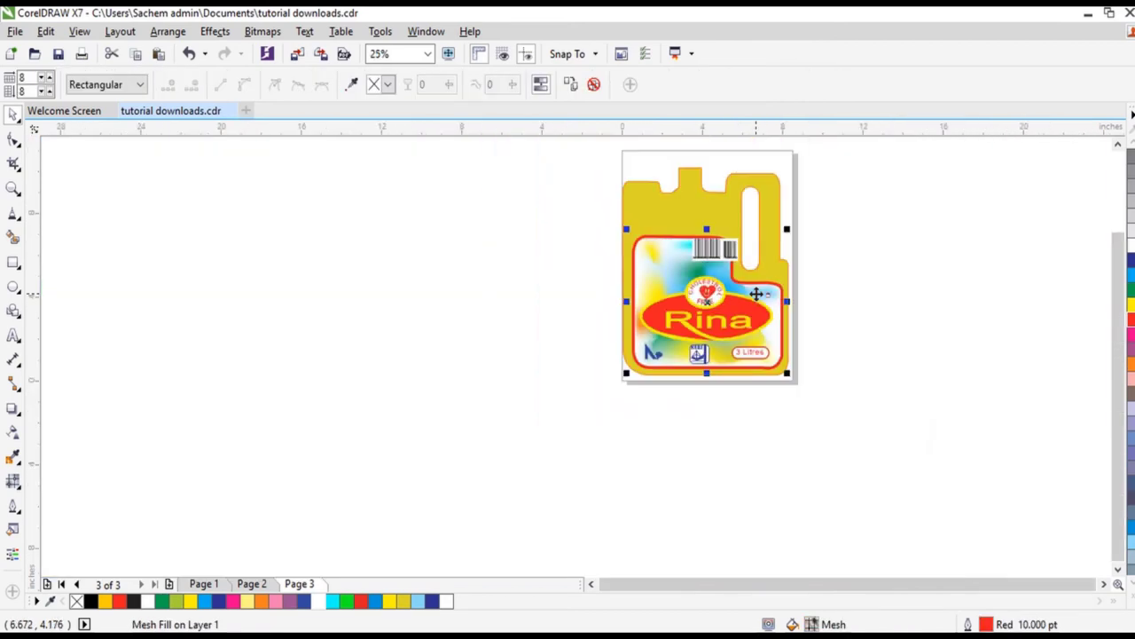
scroll(717, 169, "up", 1)
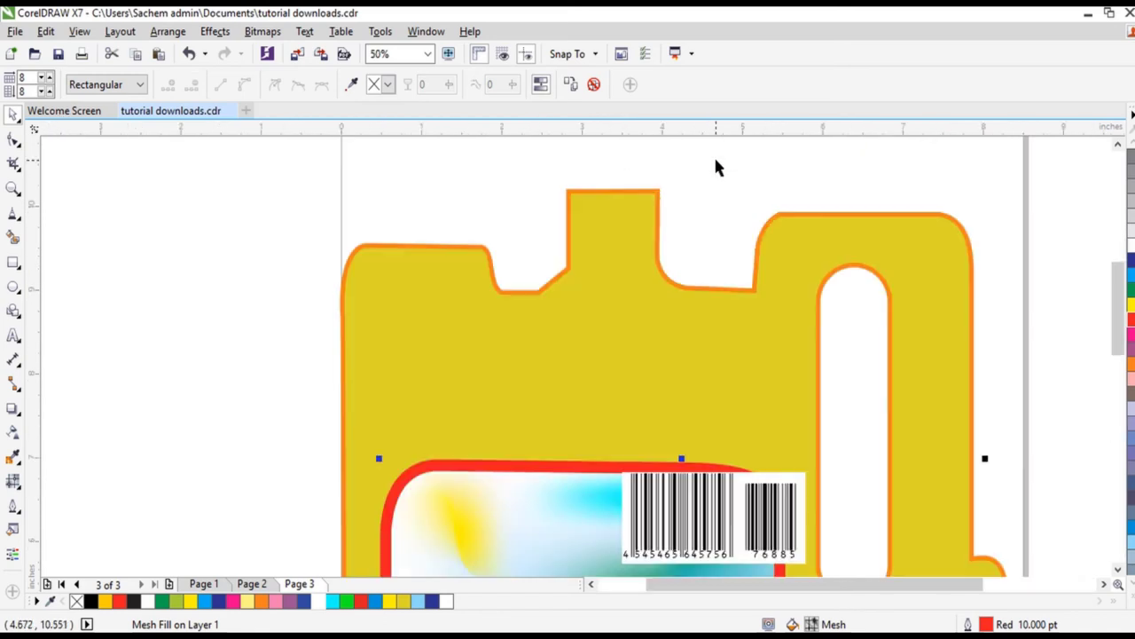
scroll(611, 190, "up", 1)
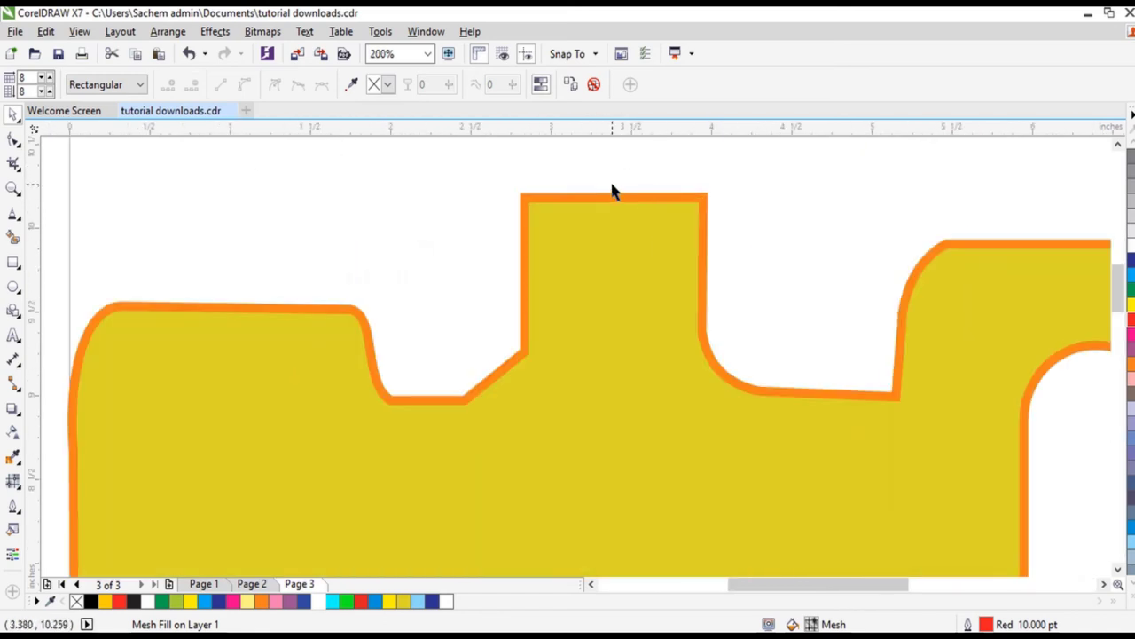
left_click(13, 286)
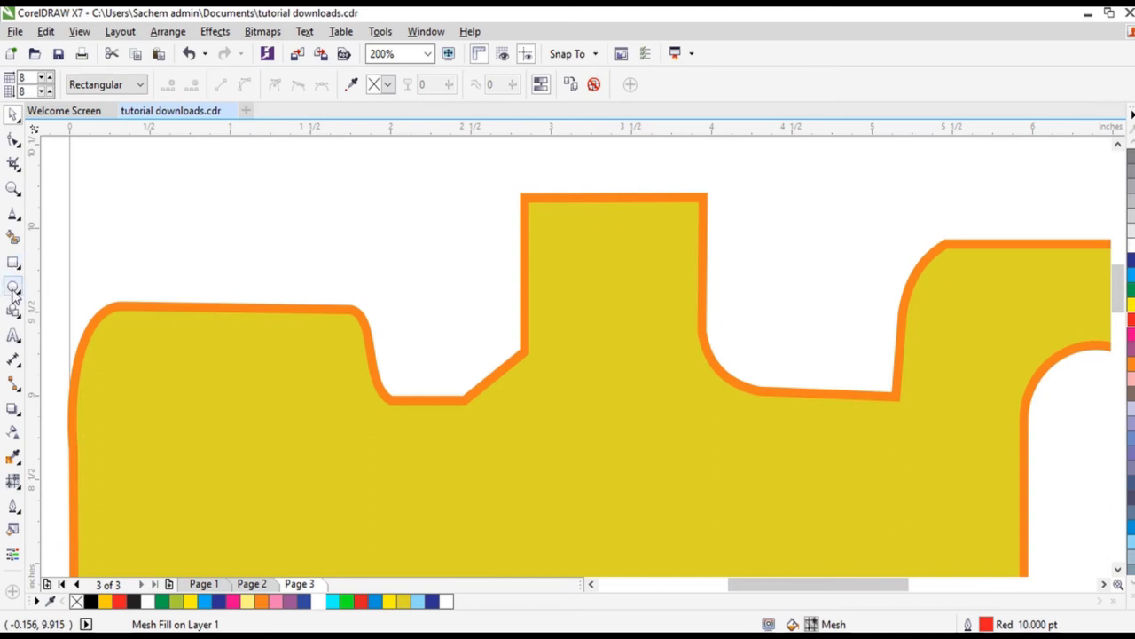
left_click_drag(481, 154, 765, 253)
left_click_drag(731, 253, 730, 252)
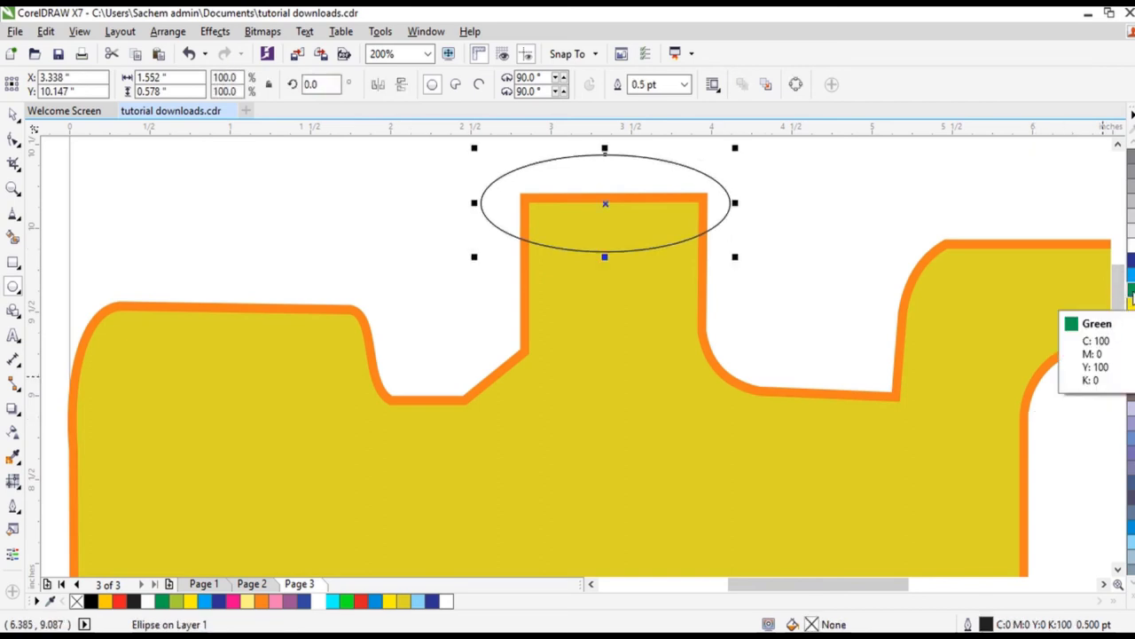
Step: Fill the neck ellipse green and give it a white 4 pt outline
left_click(1131, 291)
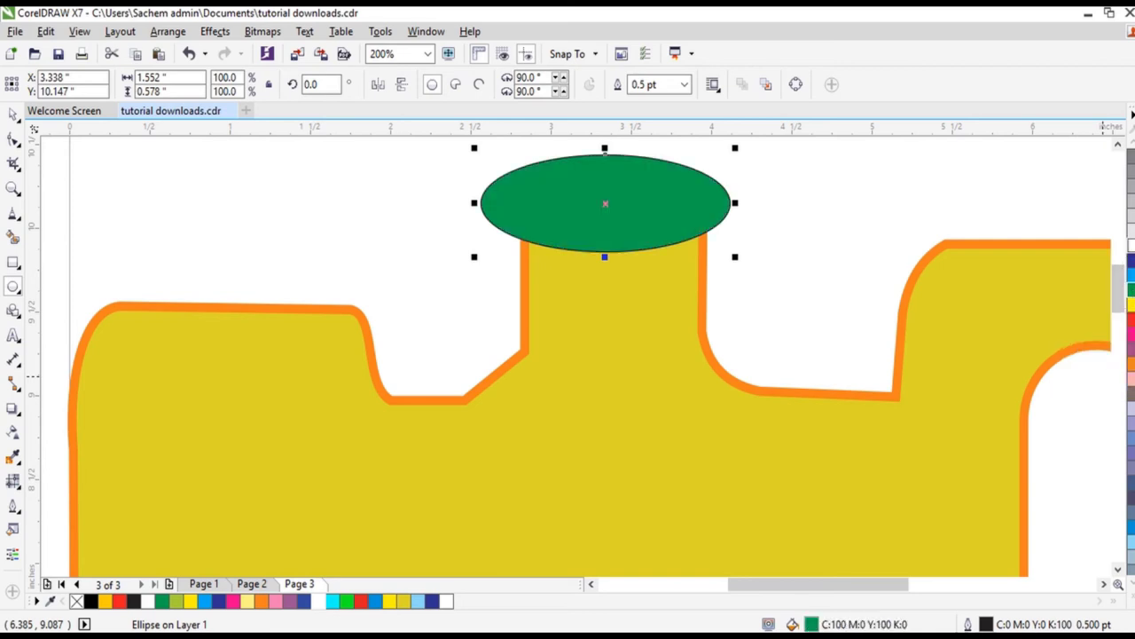
right_click(1131, 245)
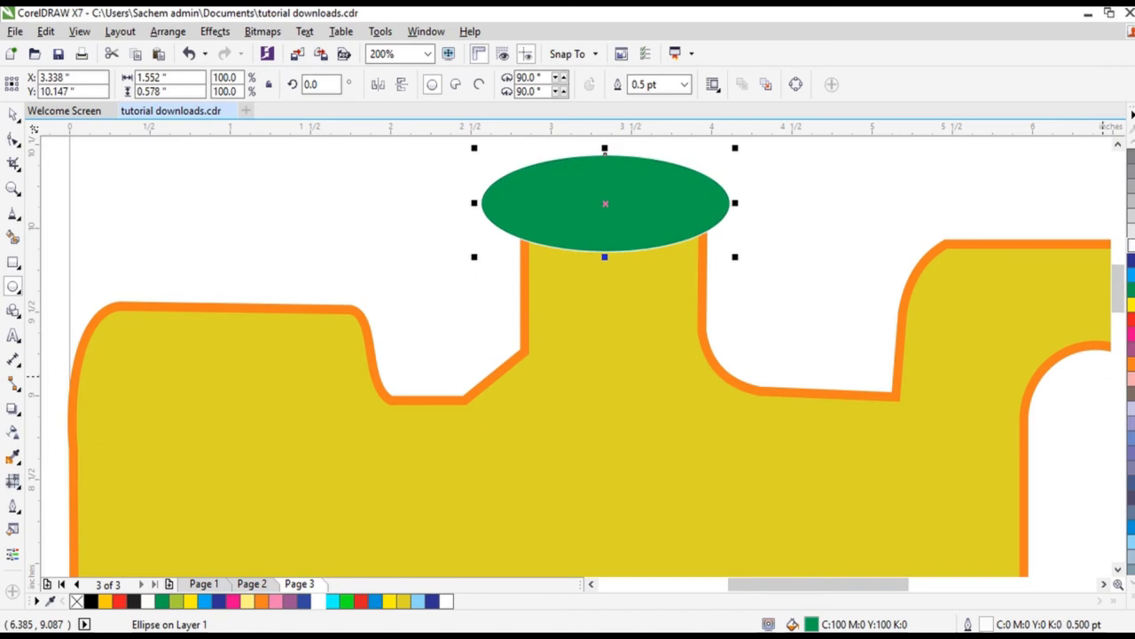
left_click(14, 508)
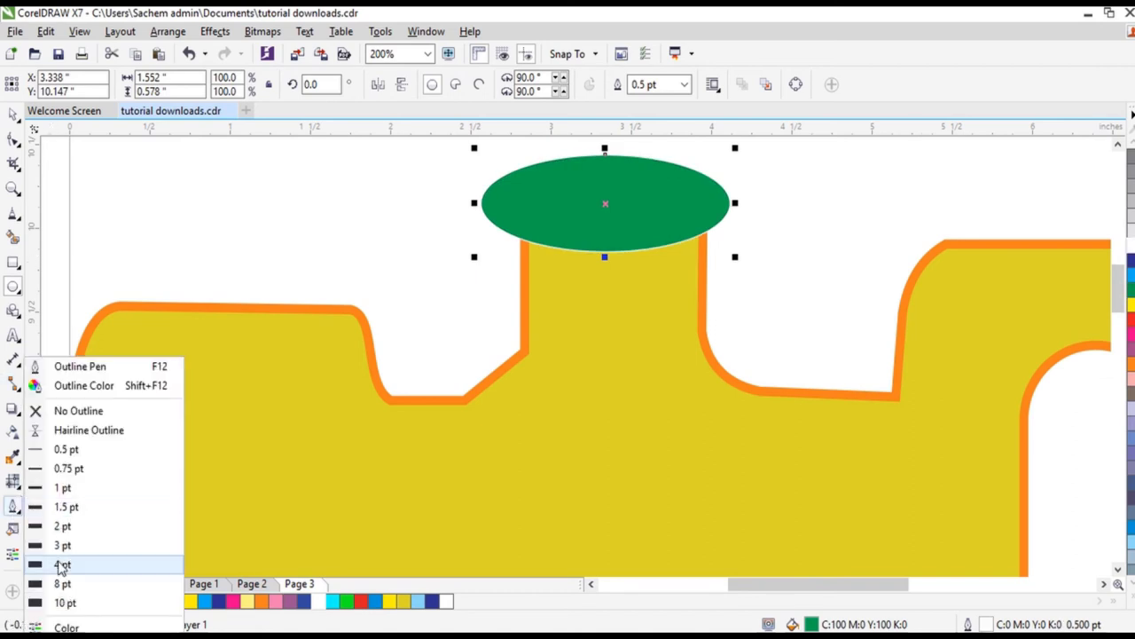
left_click(55, 566)
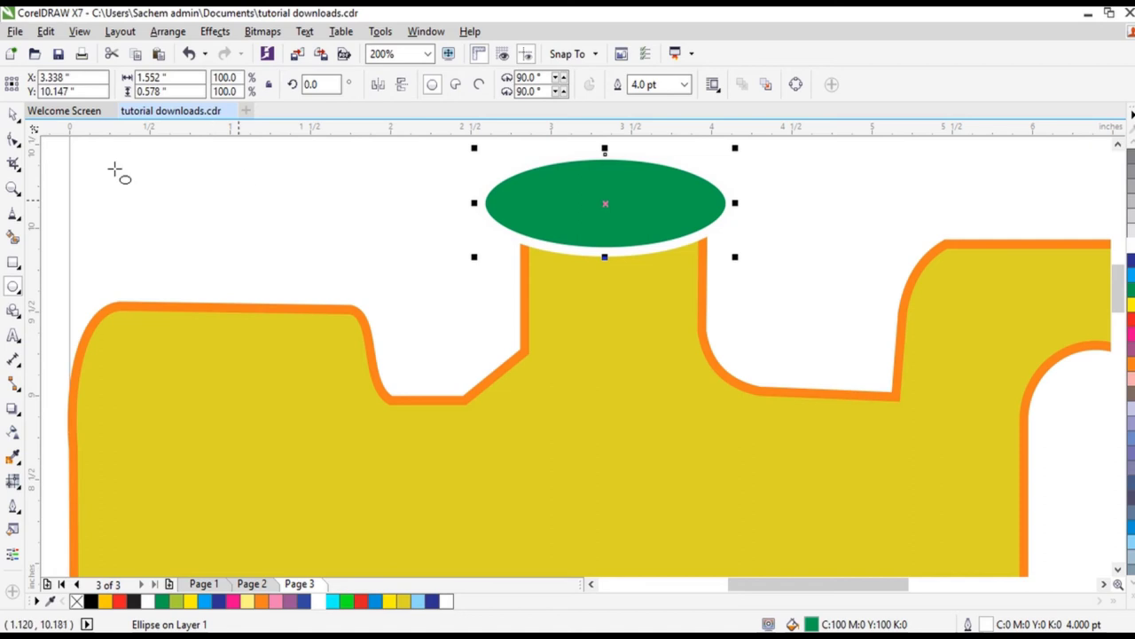
Step: Draw a rectangle about 1.56" by 0.9" from the ellipse's middle down over the neck, filled green with a white outline
left_click(13, 264)
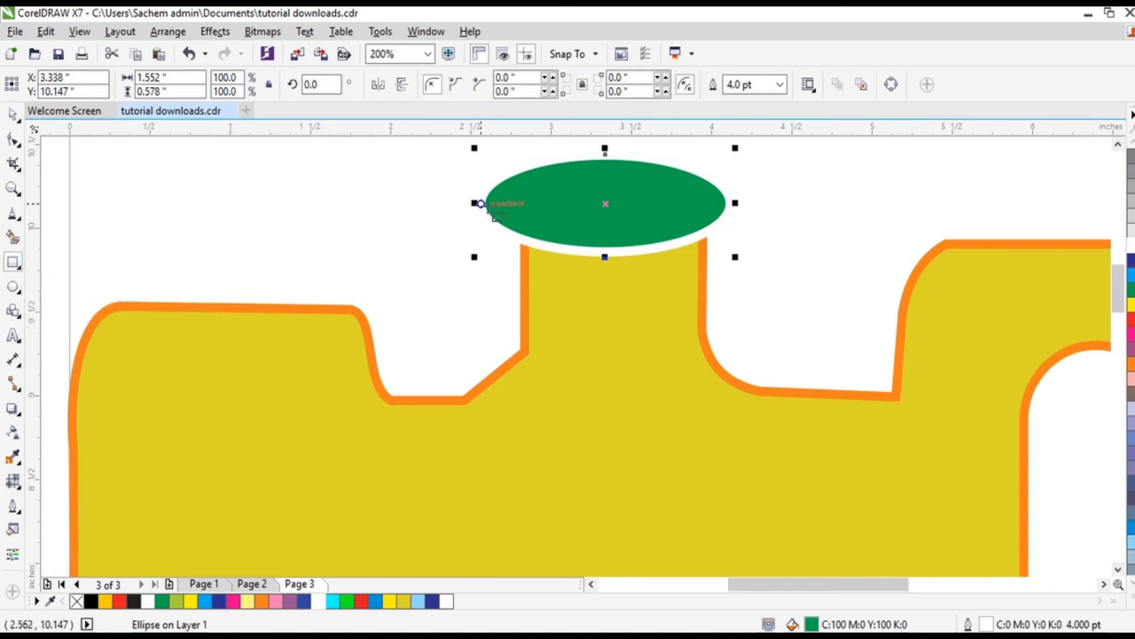
left_click_drag(481, 203, 731, 353)
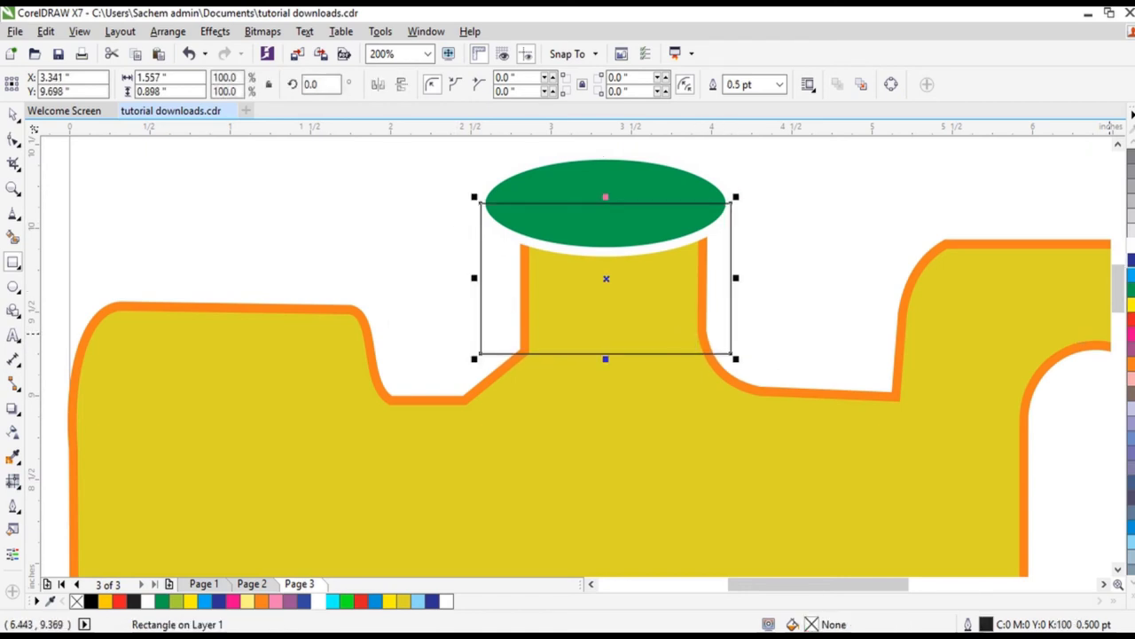
right_click(1131, 247)
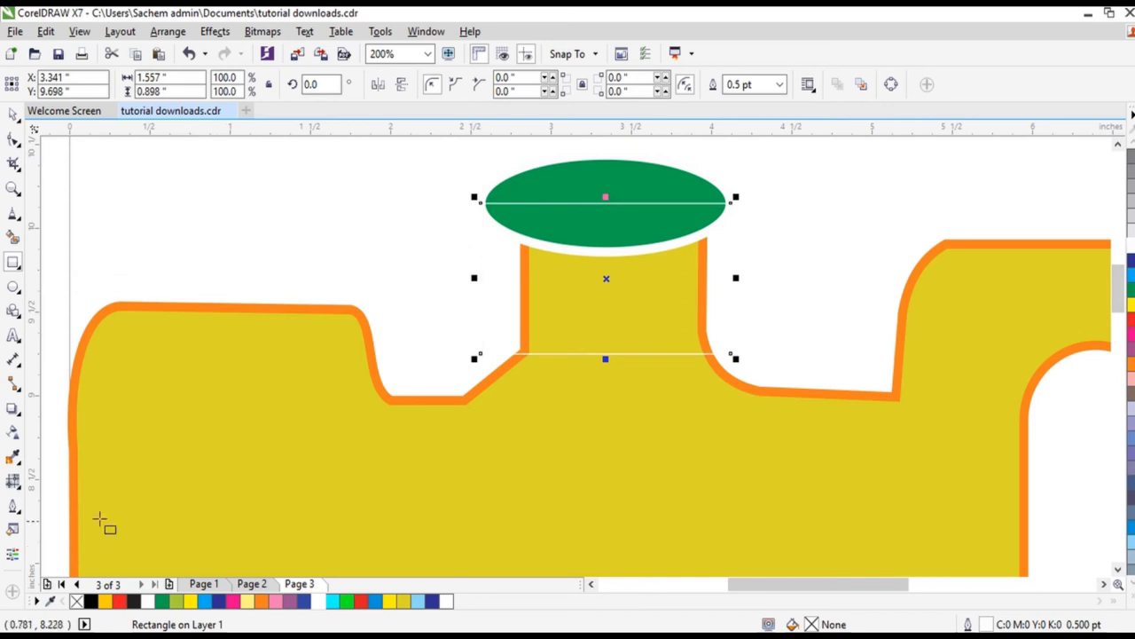
left_click(1130, 296)
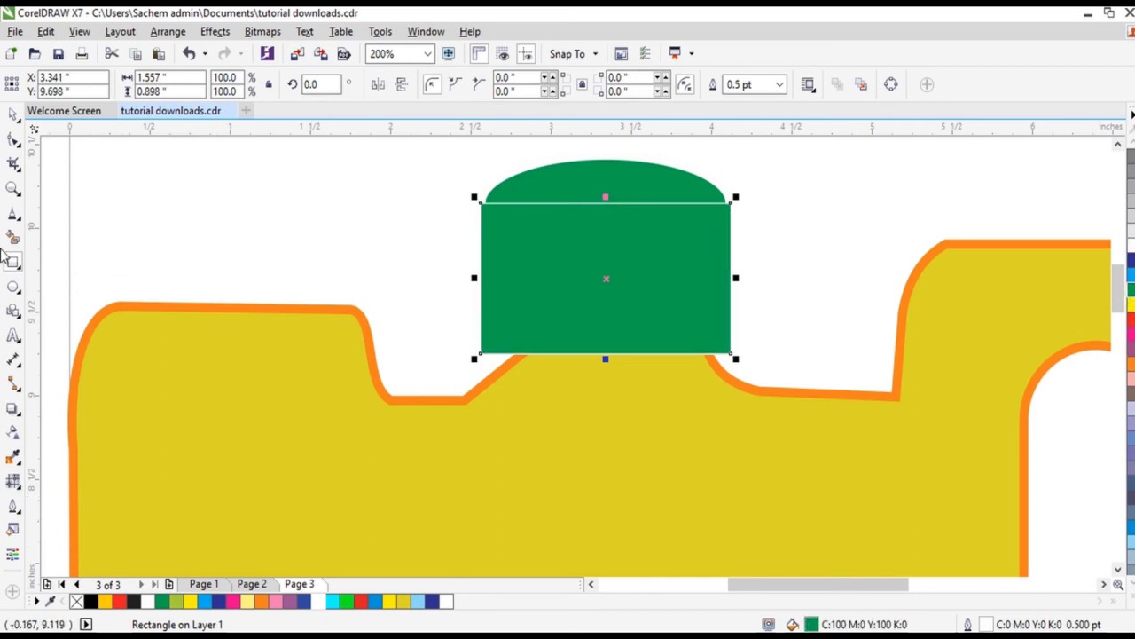
Step: Set the outline width of the green cap rectangle to 4 pt
left_click(12, 114)
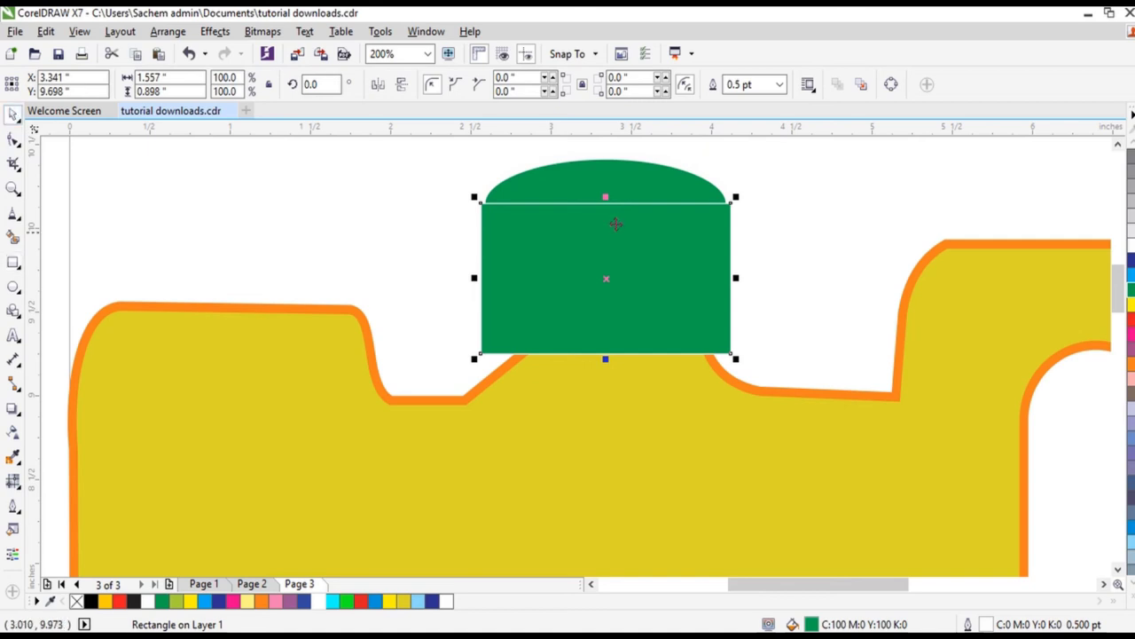
left_click(774, 209)
left_click(645, 258)
right_click(645, 259)
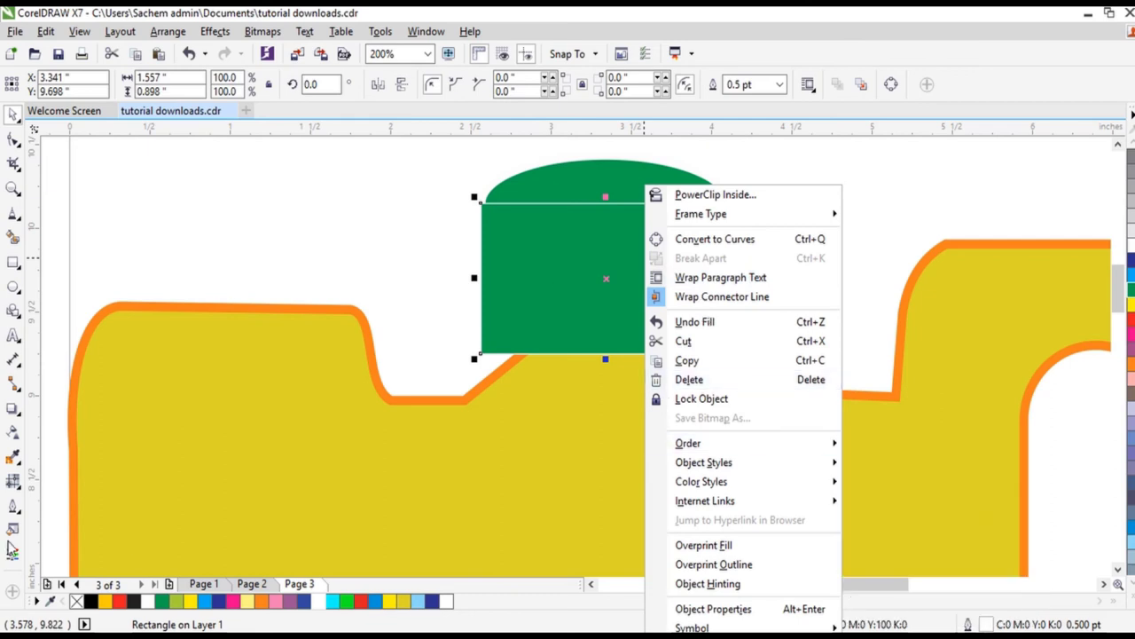
left_click(10, 548)
left_click(71, 566)
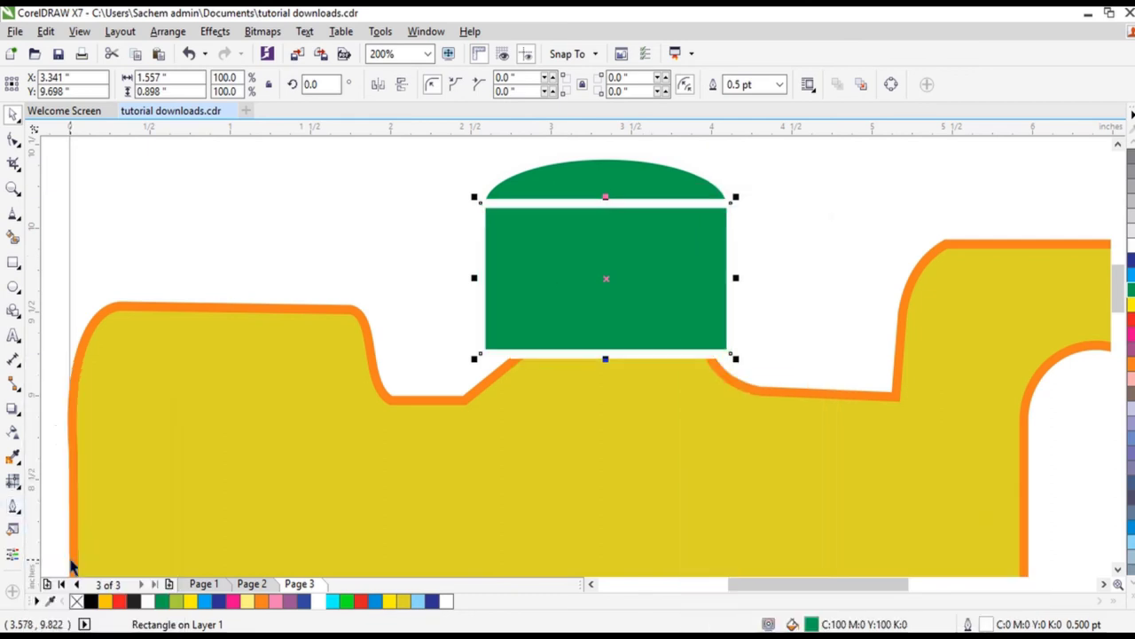
left_click(368, 263)
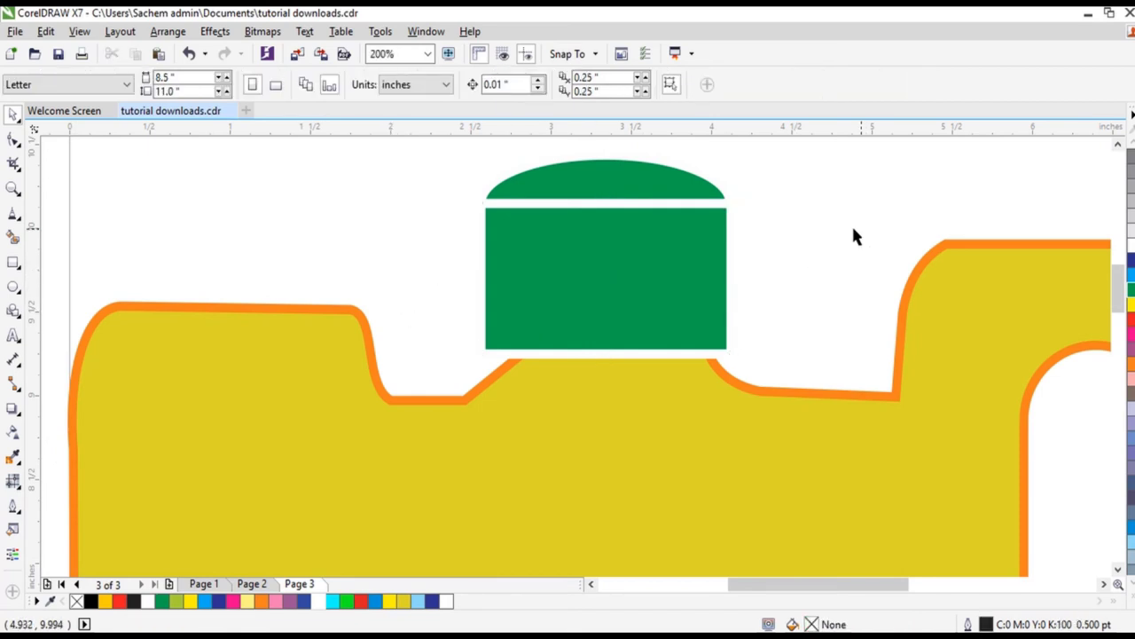
Step: Draw a vertical straight line about 0.85" long near the left side of the cap rectangle, spanning its height
scroll(852, 235, "down", 3)
scroll(849, 244, "up", 3)
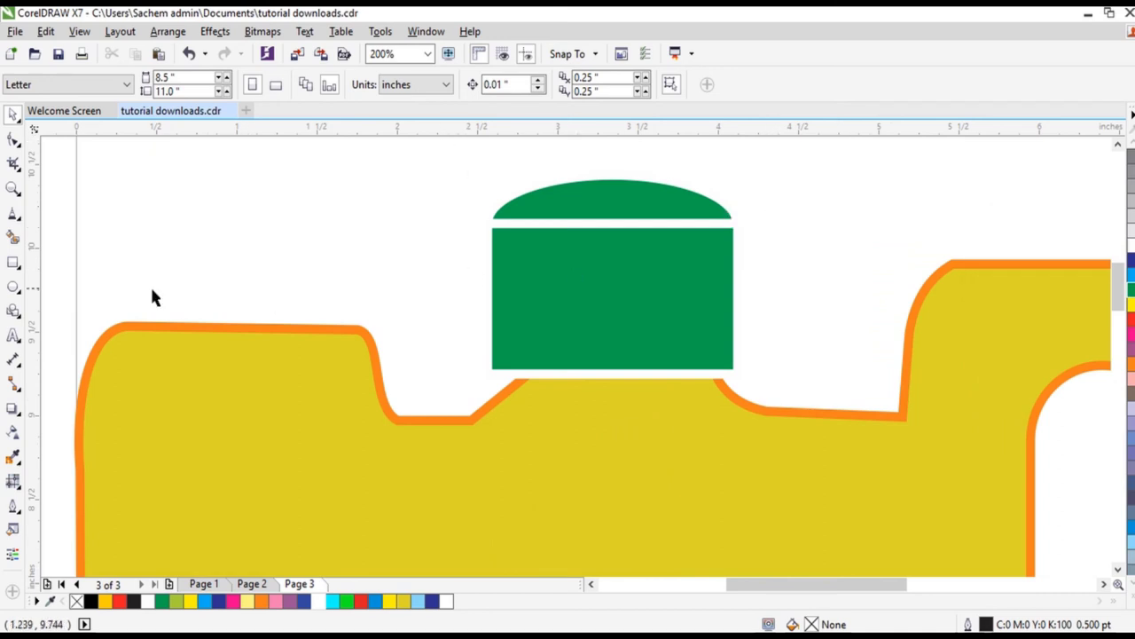
left_click(14, 214)
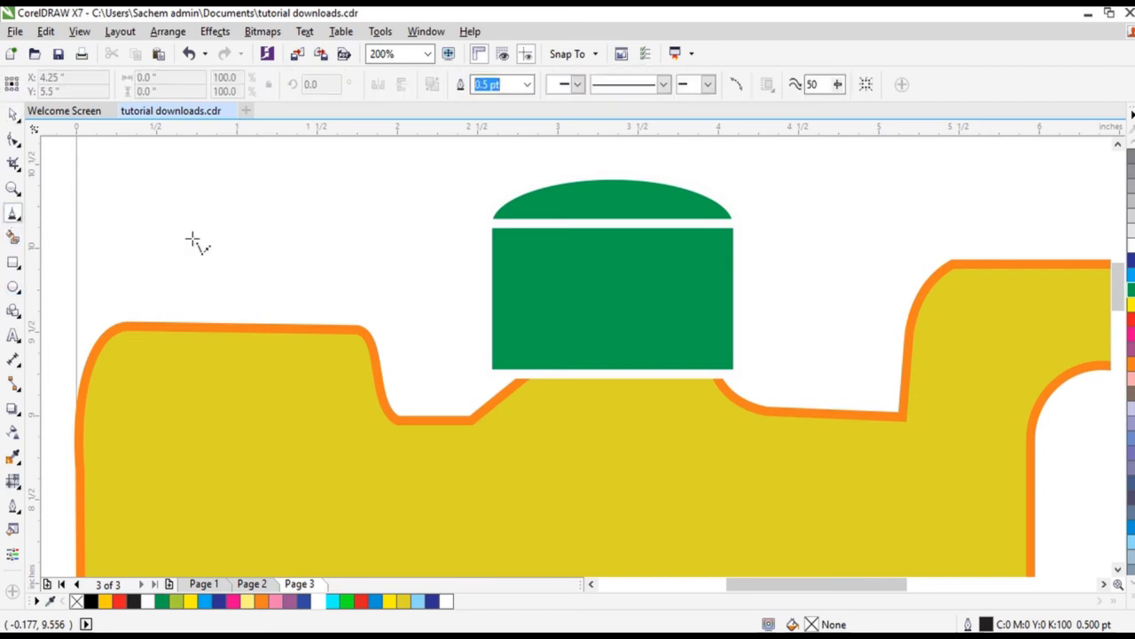
left_click(531, 226)
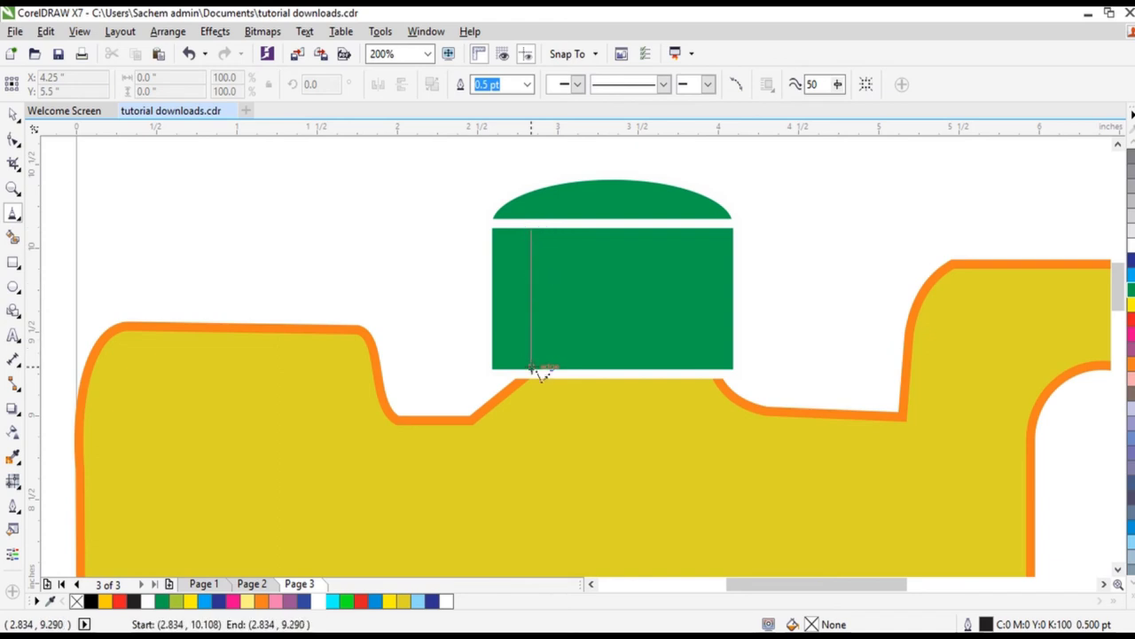
left_click(531, 374)
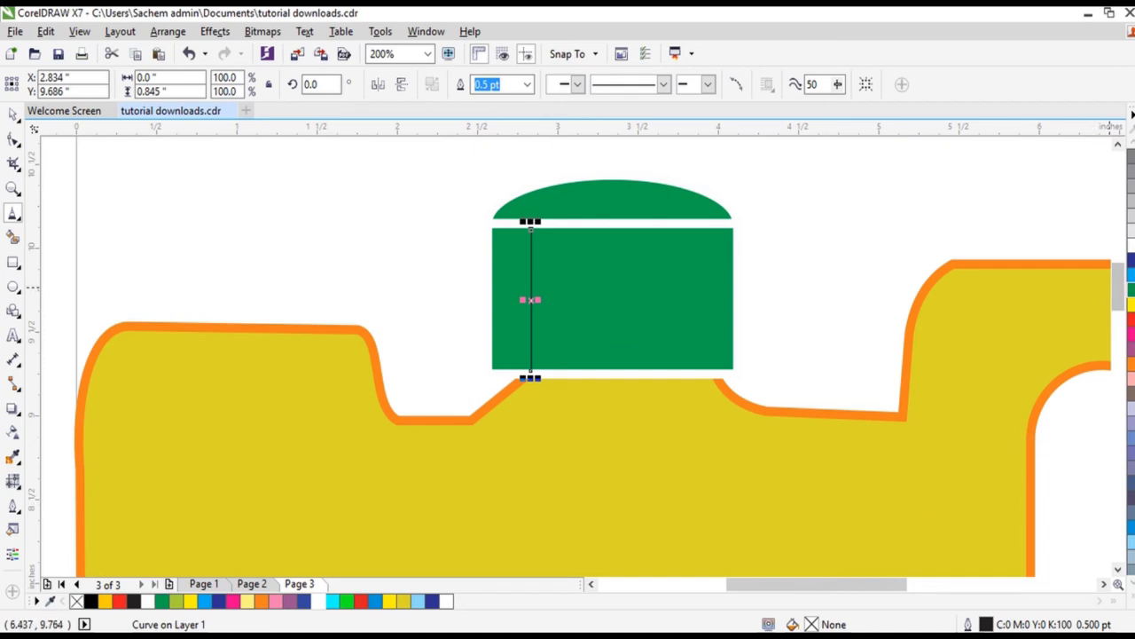
Step: Apply Chartreuse to the cap line's fill and outline, and set its outline width to 1.5 pt
left_click(177, 602)
right_click(177, 602)
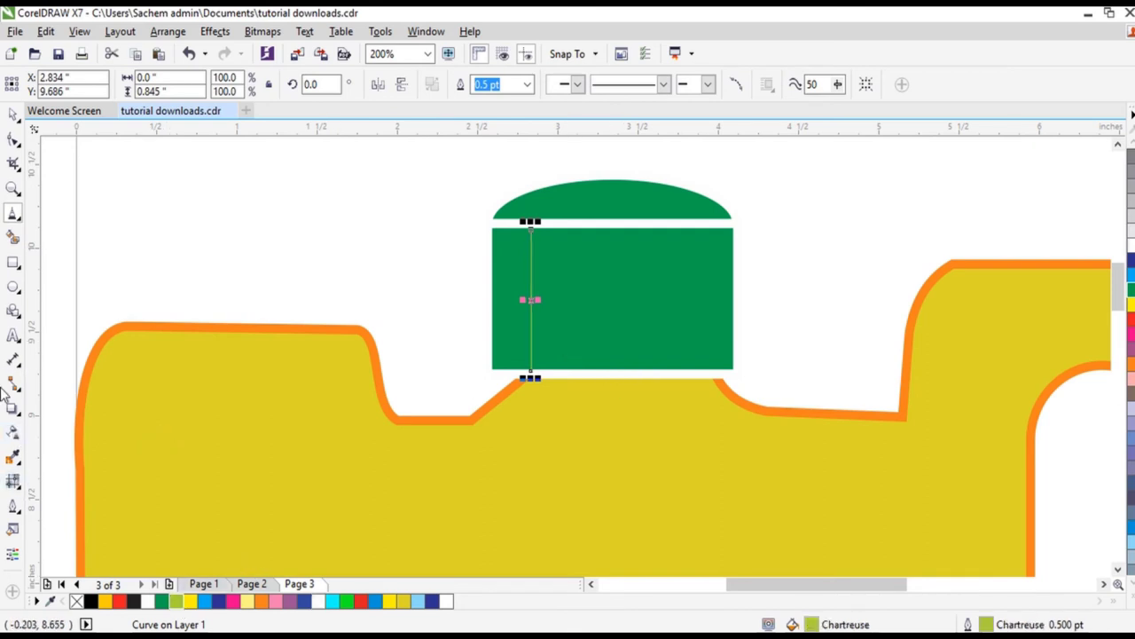
left_click(12, 508)
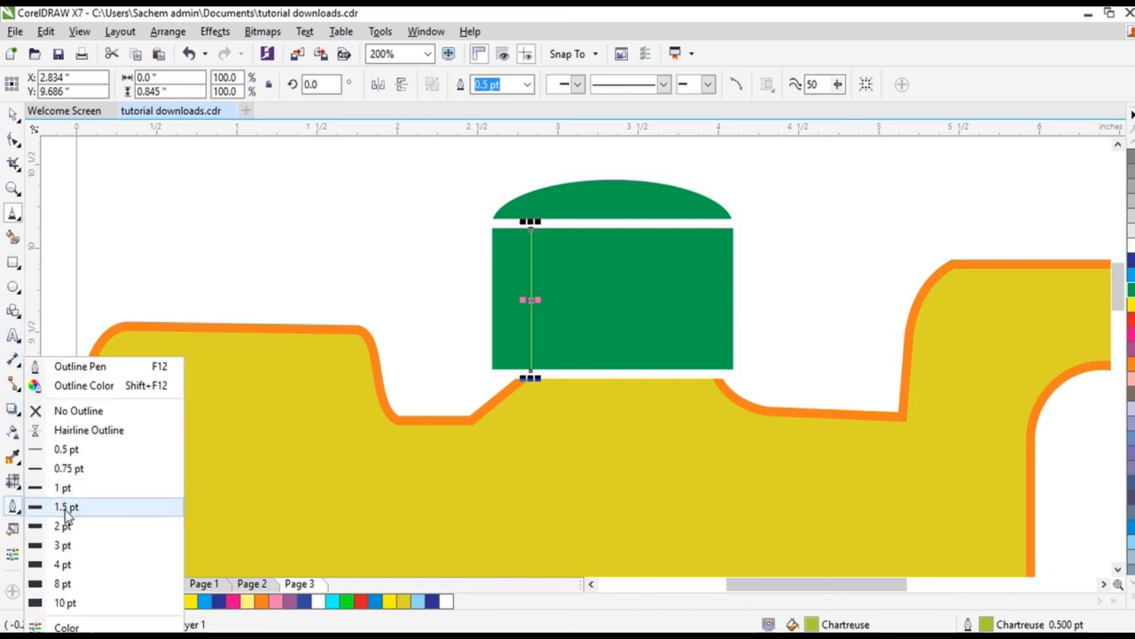
left_click(67, 510)
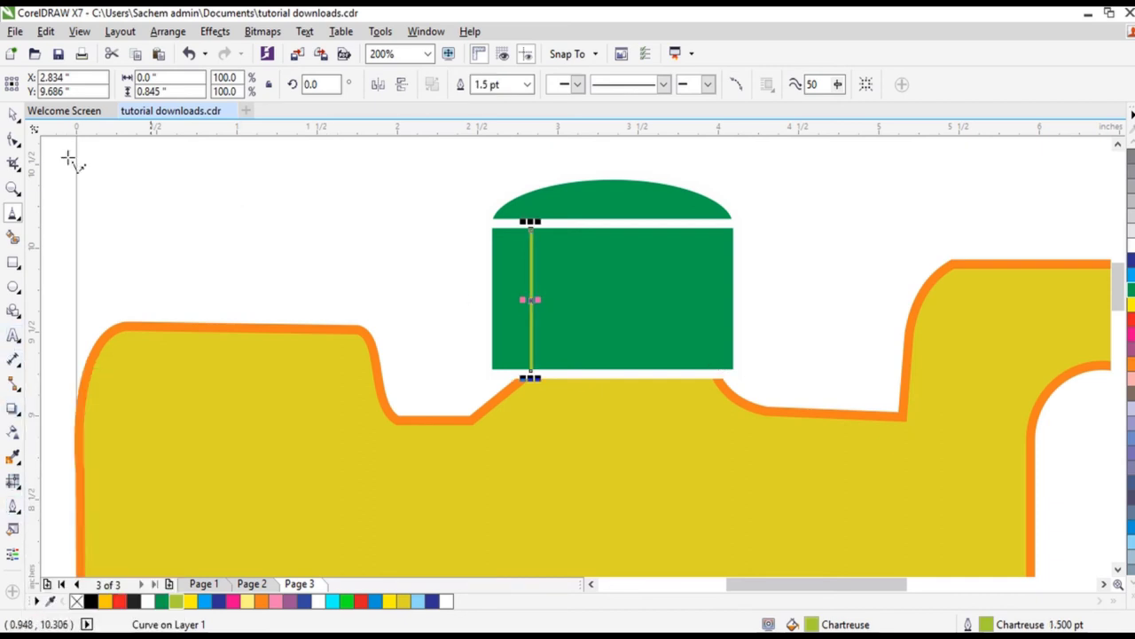
left_click(14, 119)
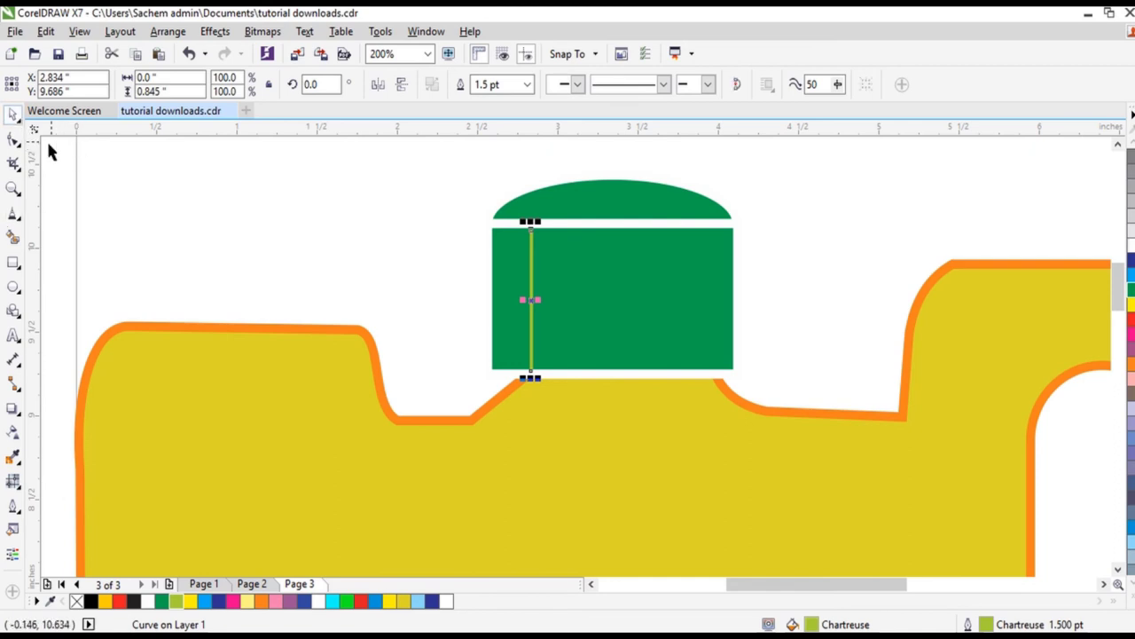
left_click(206, 213)
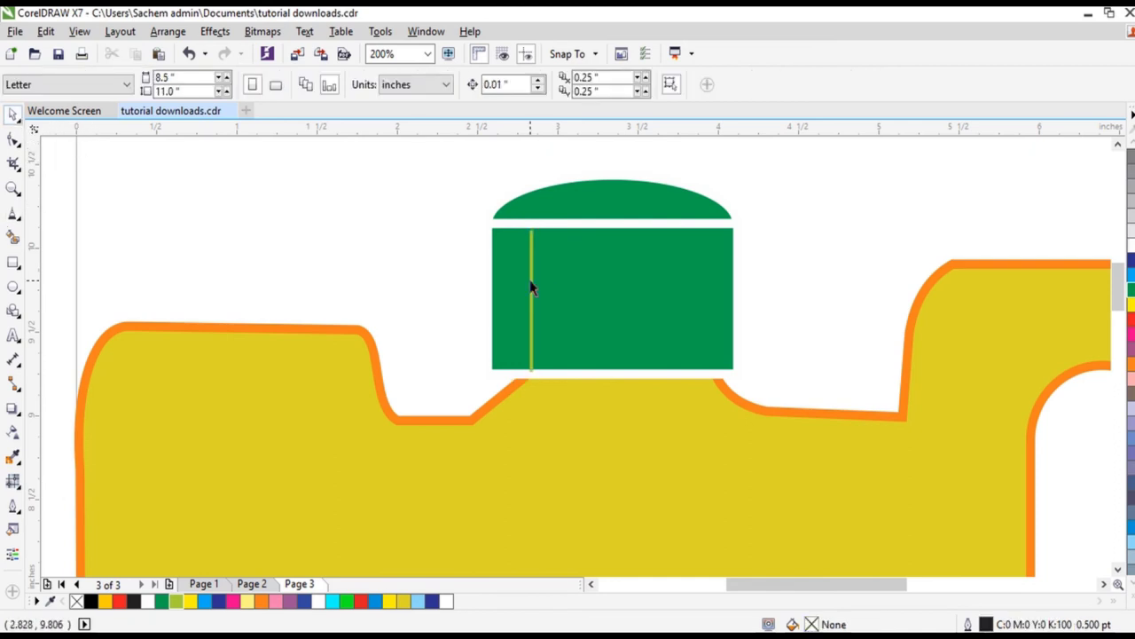
Step: Stretch the chartreuse line up to the cap rectangle's upper edge, making it about 0.857" long
left_click(531, 286)
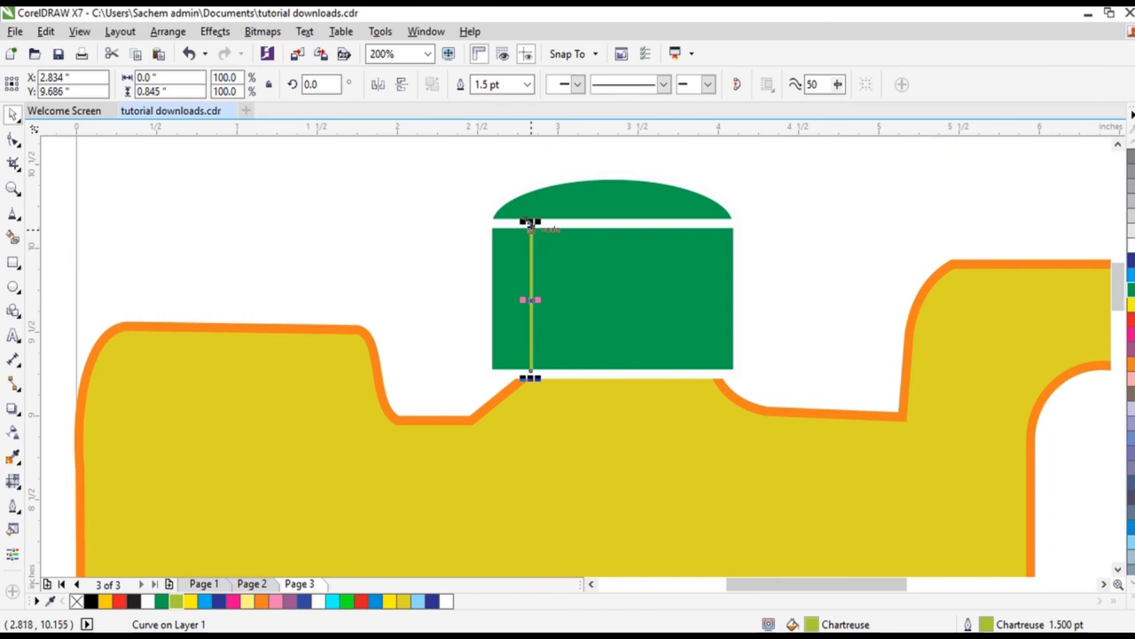
scroll(529, 222, "up", 4)
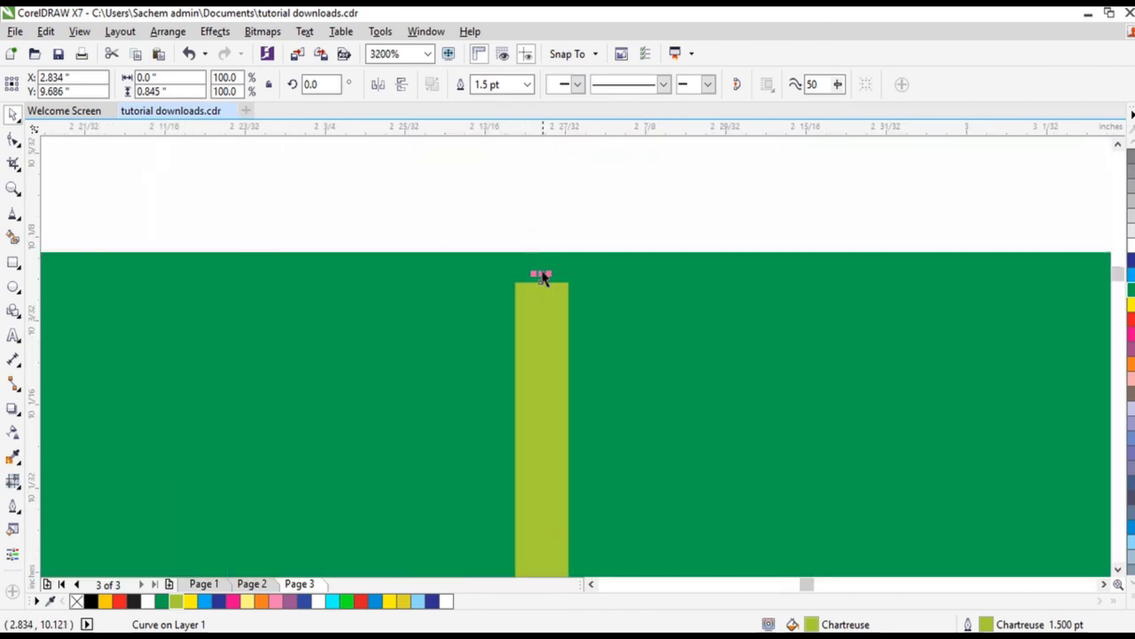
left_click_drag(541, 277, 540, 246)
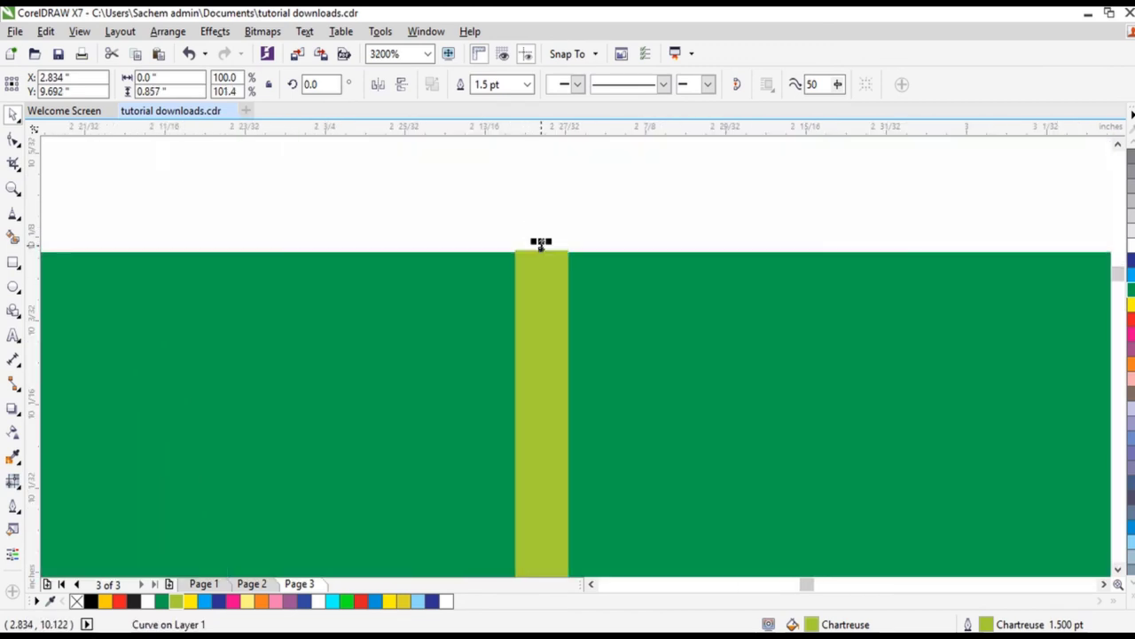
scroll(541, 245, "down", 2)
scroll(540, 245, "down", 2)
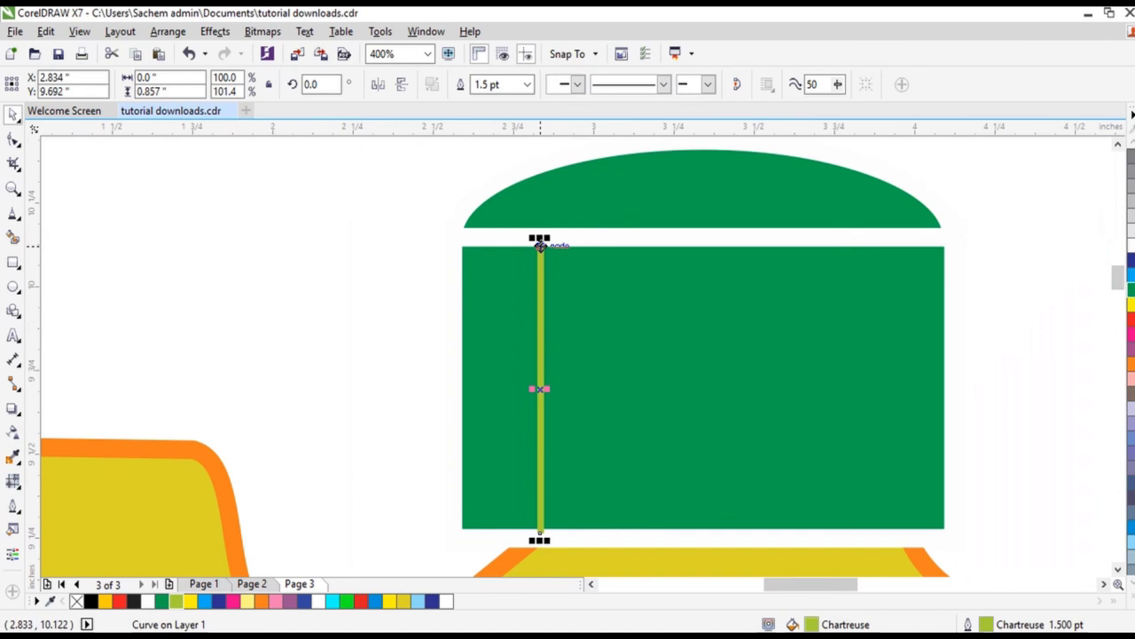
left_click(322, 239)
scroll(535, 327, "down", 1)
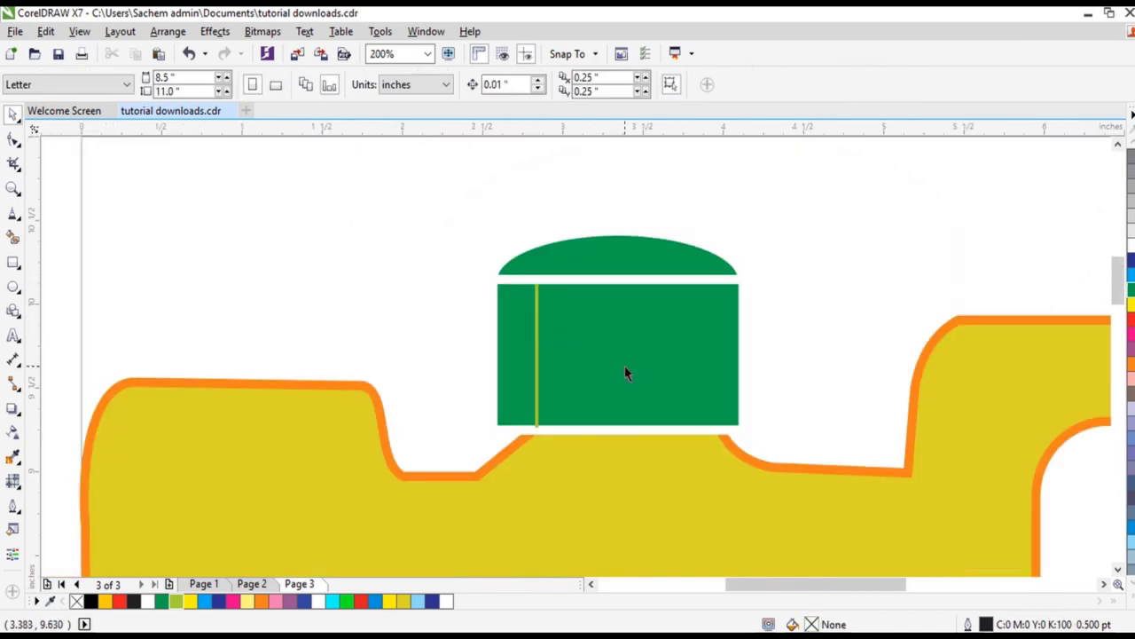
Step: Copy the chartreuse cap line four times across the green rectangle, at X about 2.945", 3.097", 3.266" and 3.404"
left_click(536, 371)
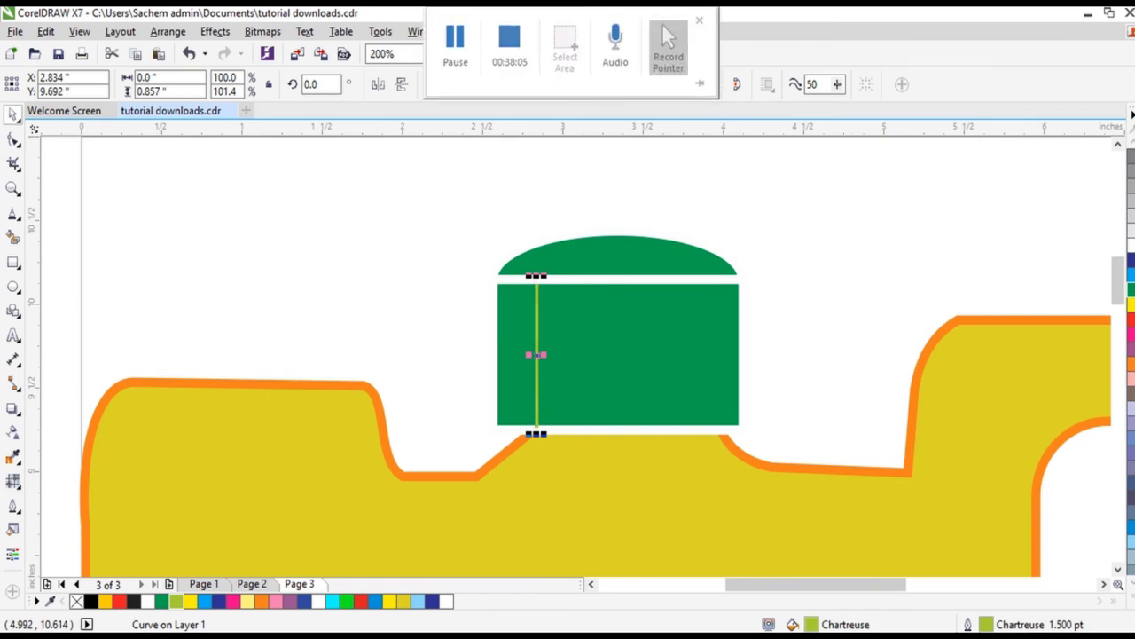
scroll(539, 326, "up", 1)
left_click_drag(530, 324, 616, 333)
right_click(565, 326)
right_click(616, 334)
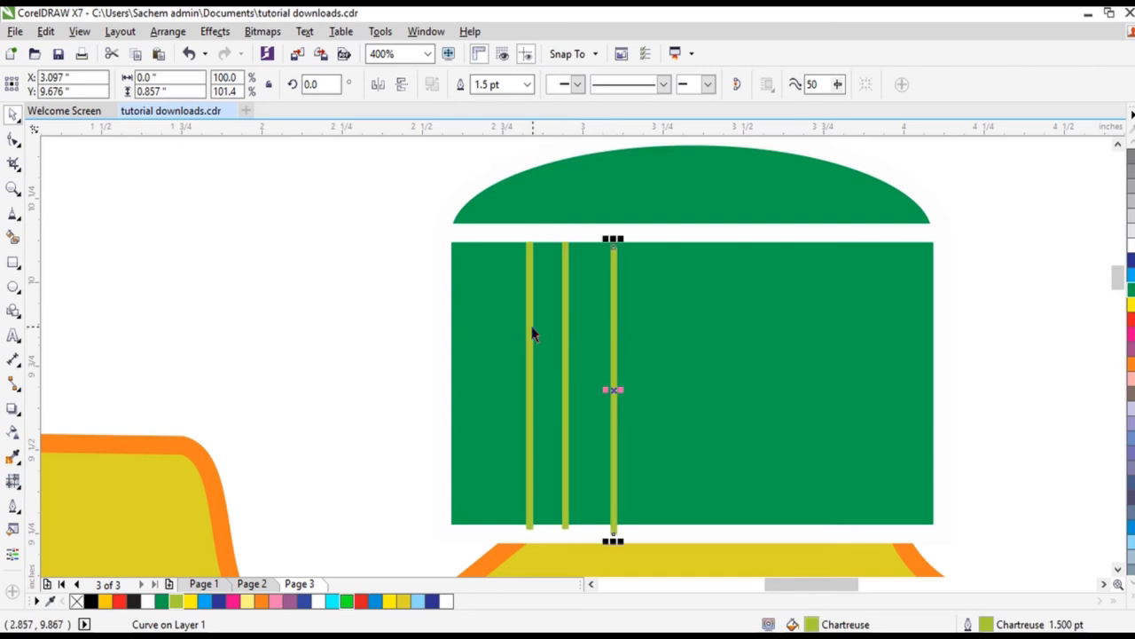
left_click_drag(530, 334, 668, 332)
right_click(668, 332)
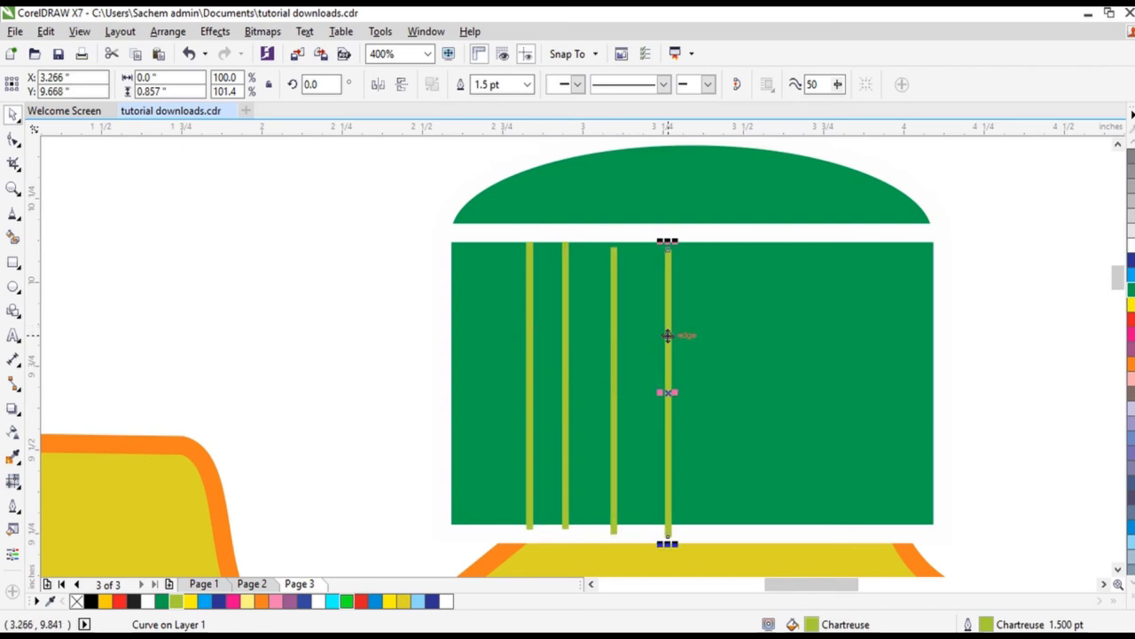
left_click_drag(532, 370, 712, 383)
right_click(713, 383)
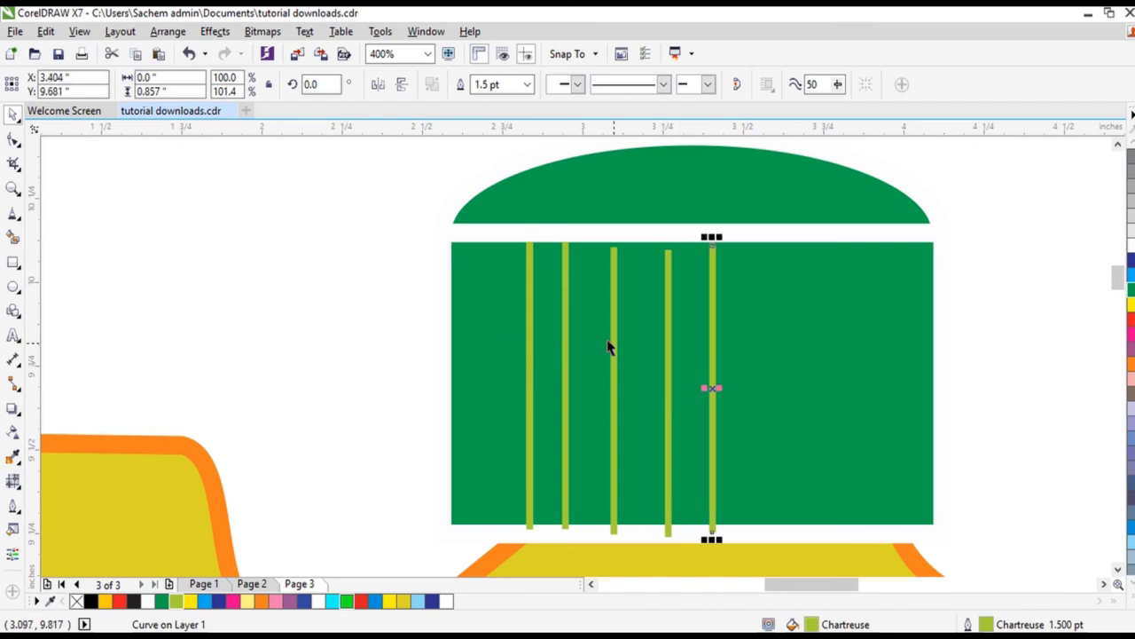
Step: Add four more copies of the line: one near the rectangle's left edge and three at X about 3.547", 3.722" and 3.875"
left_click_drag(533, 370, 756, 363)
right_click(486, 369)
right_click(756, 363)
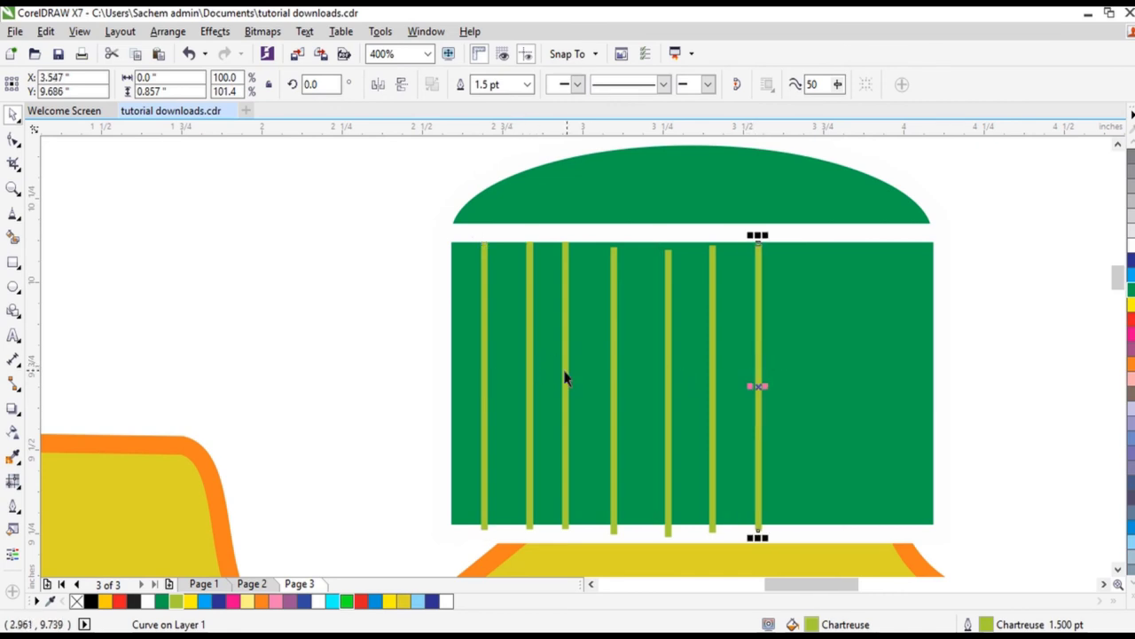
left_click_drag(530, 399, 815, 388)
right_click(814, 389)
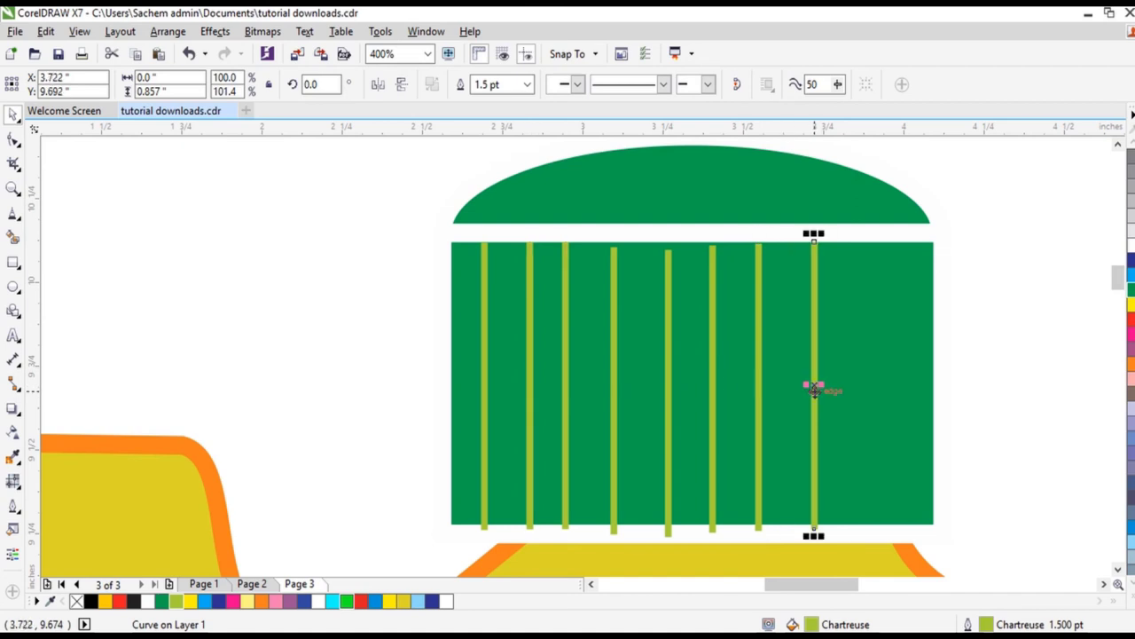
left_click_drag(532, 399, 863, 390)
right_click(863, 390)
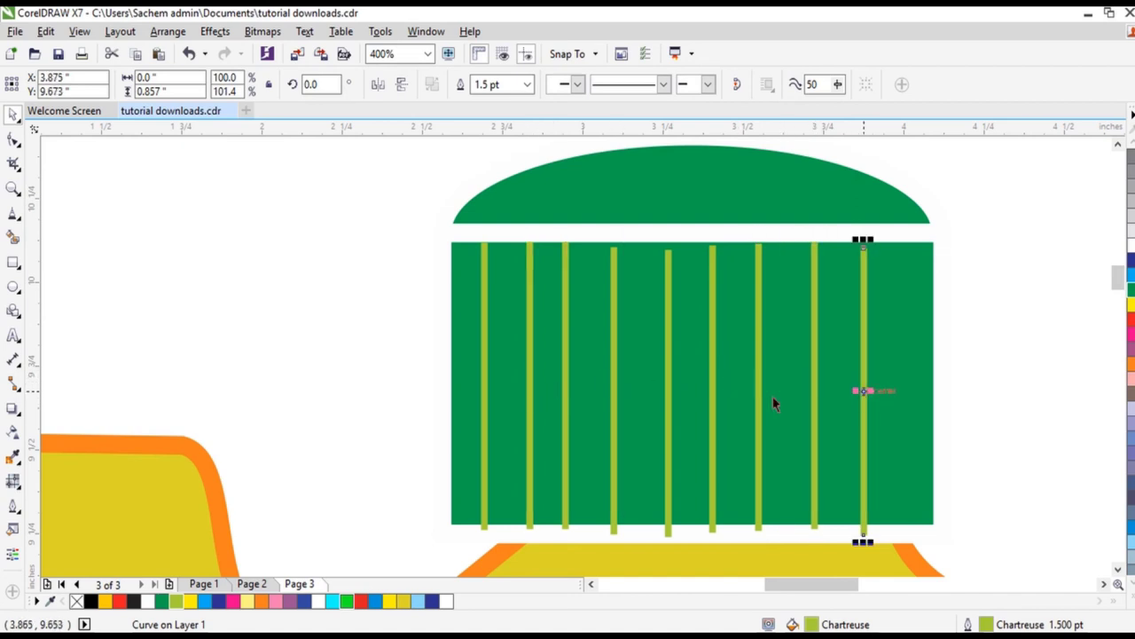
Step: Place a chartreuse line near the cap's right edge at X about 3.998" and fill the gap at X 2.834" with a duplicate line
left_click_drag(534, 399, 903, 399)
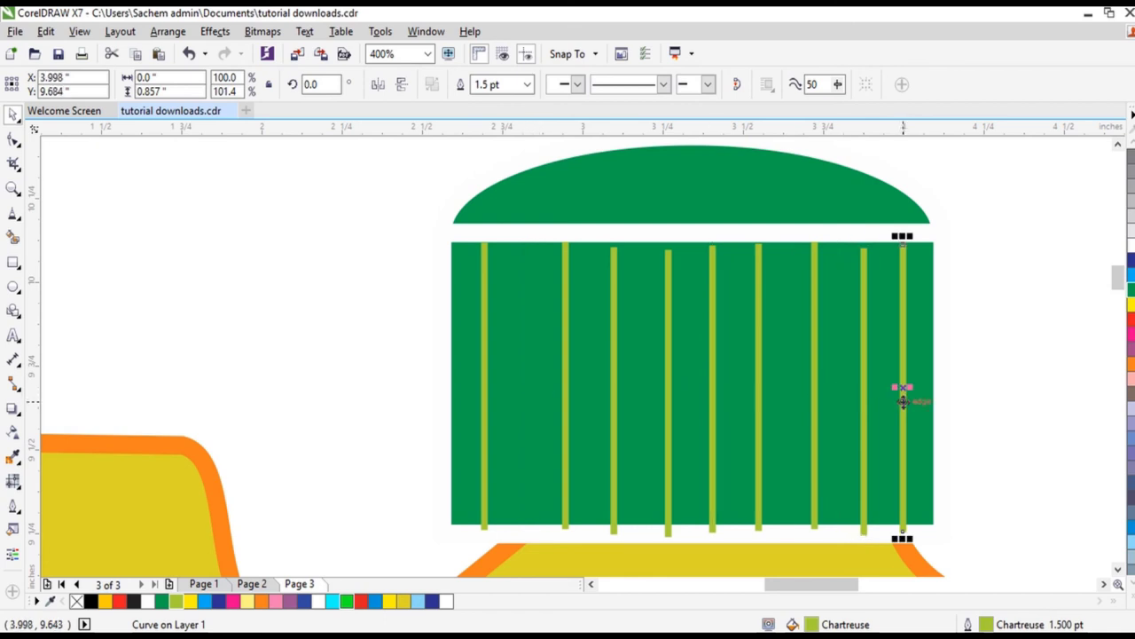
left_click(566, 401)
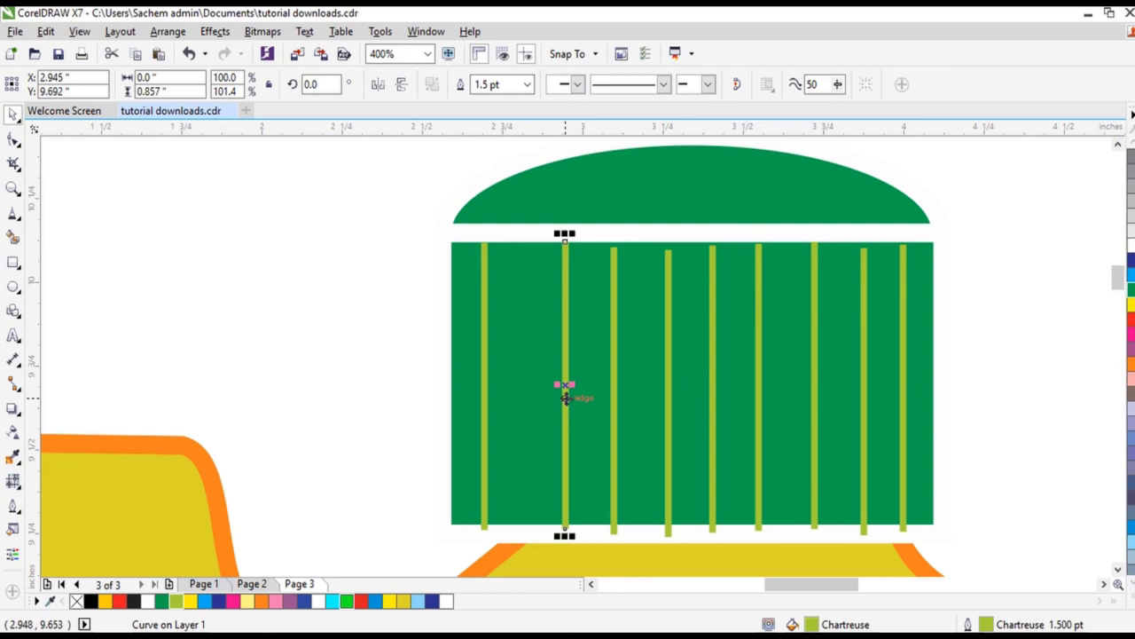
key("ctrl+d")
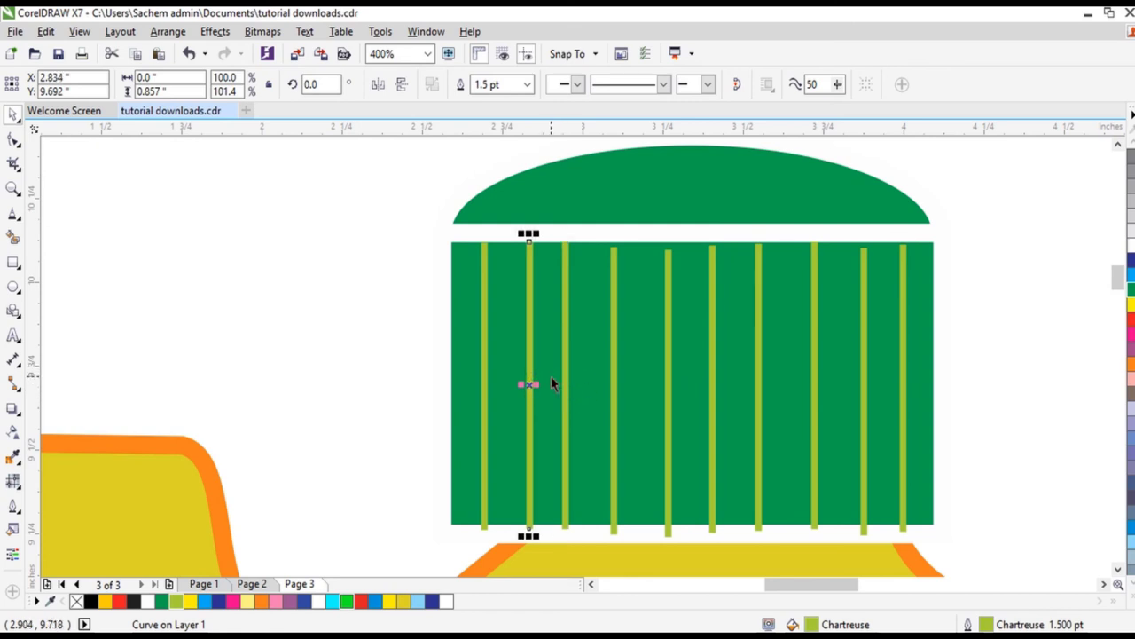
left_click(1016, 377)
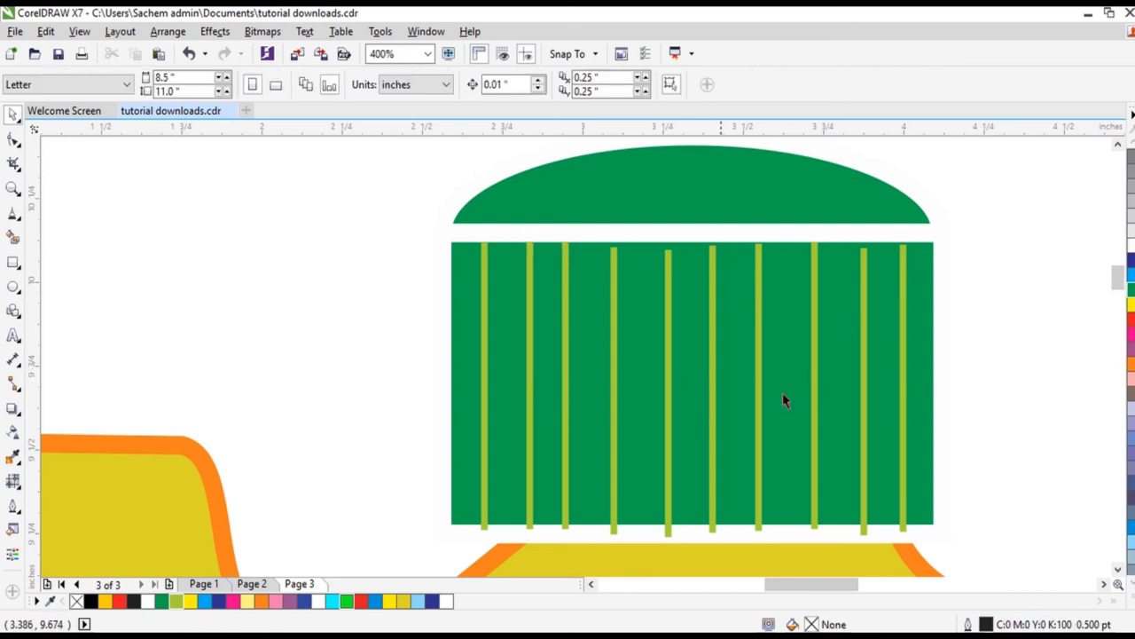
Step: Give the cap's dome ellipse an elliptical fountain fill blending from green to white
scroll(818, 404, "down", 2)
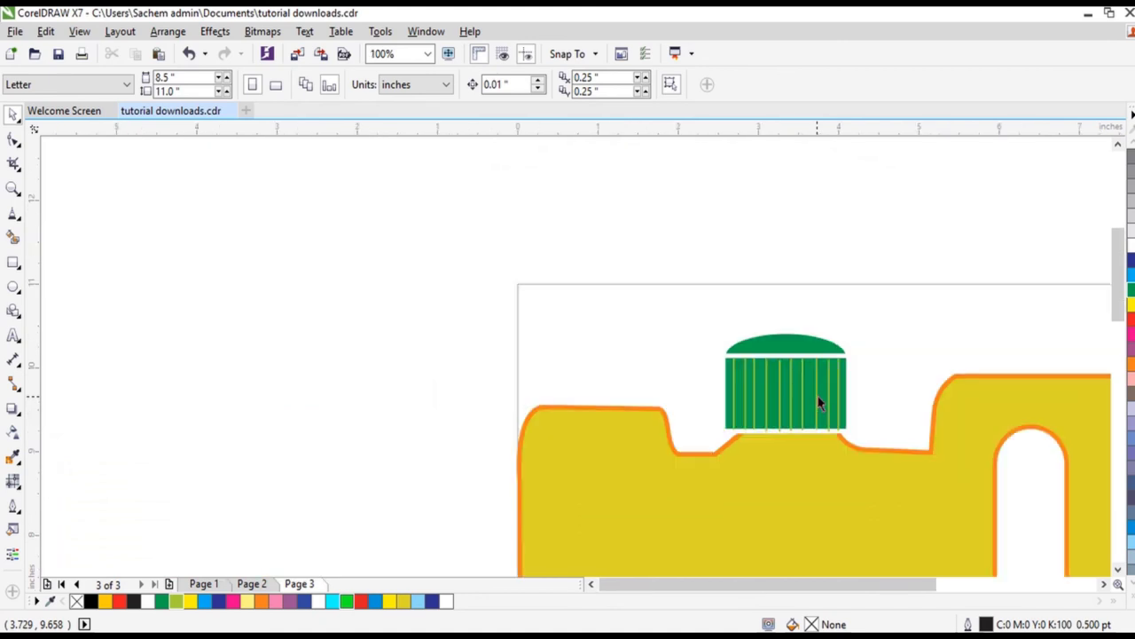
scroll(798, 346, "up", 1)
left_click(797, 346)
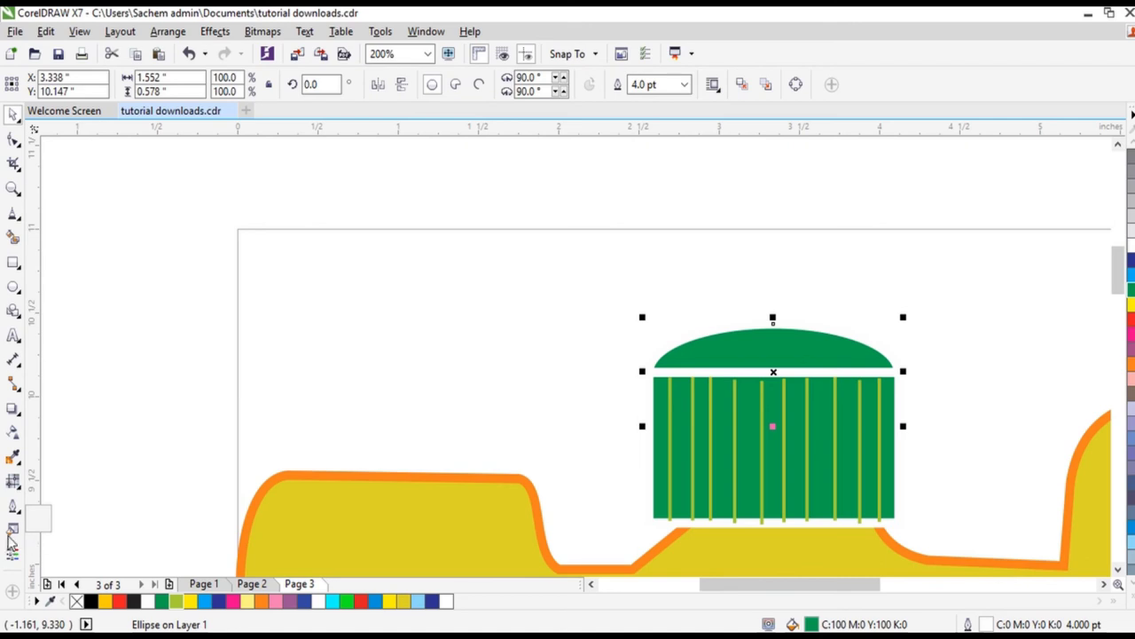
key("shift+F11")
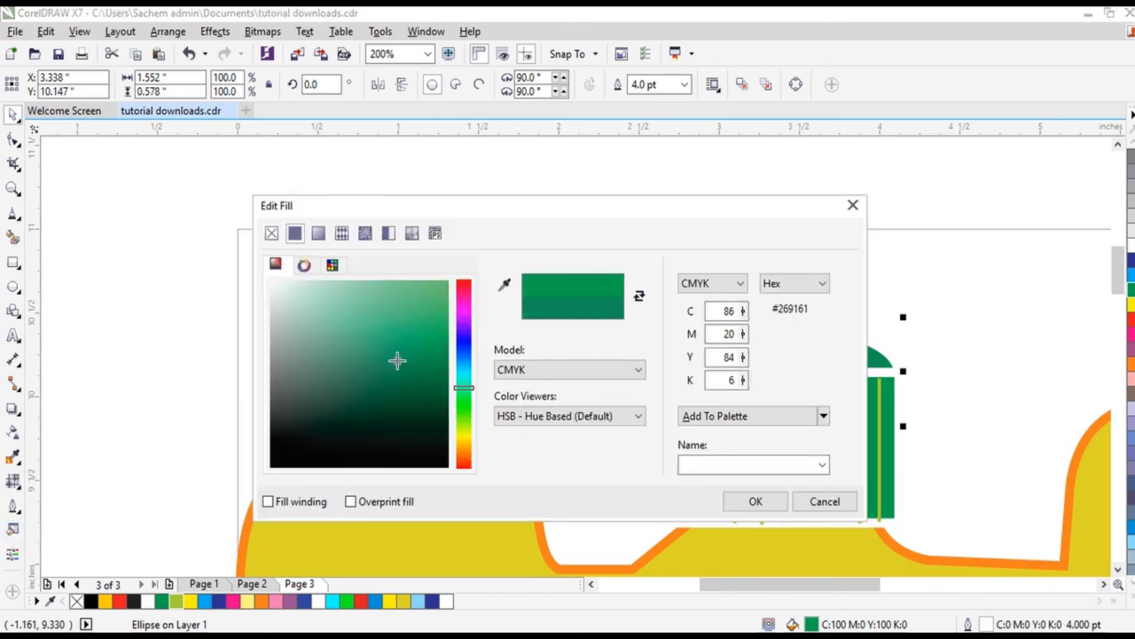
left_click(319, 233)
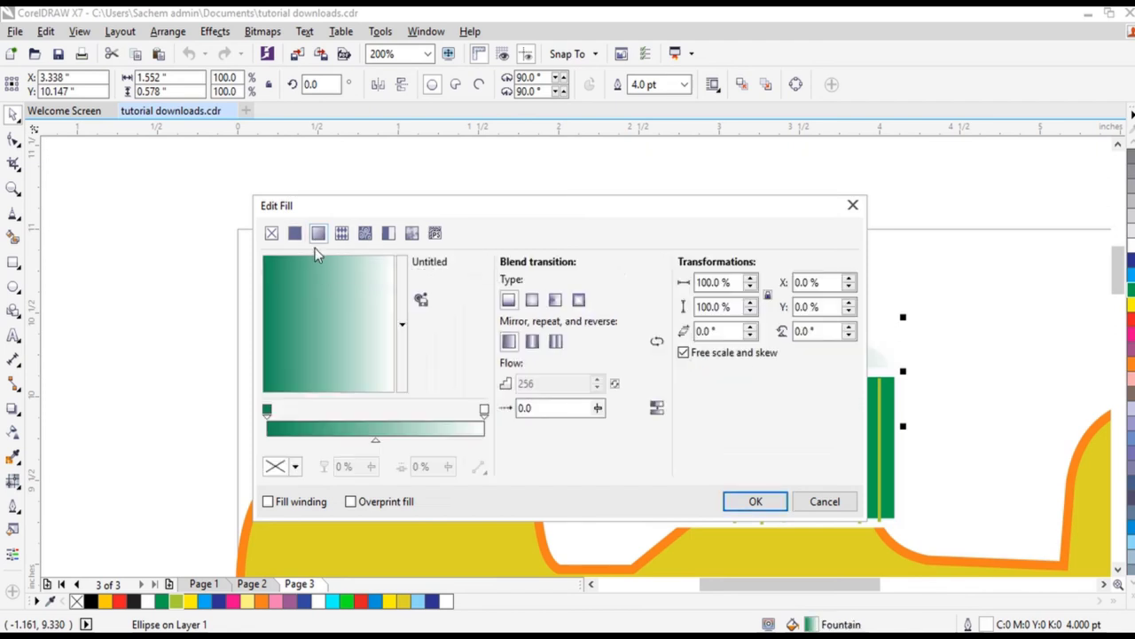
left_click(532, 302)
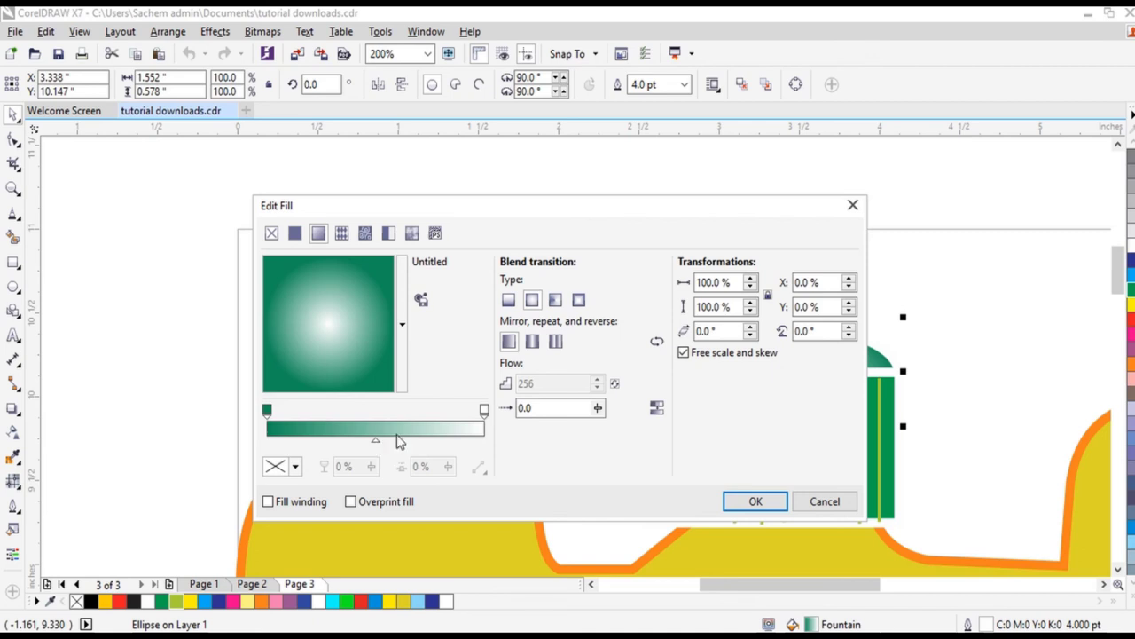
Step: Set the dome gradient's midpoint to 77%, shift its highlight toward the upper left, and apply the fill
left_click_drag(380, 446, 437, 445)
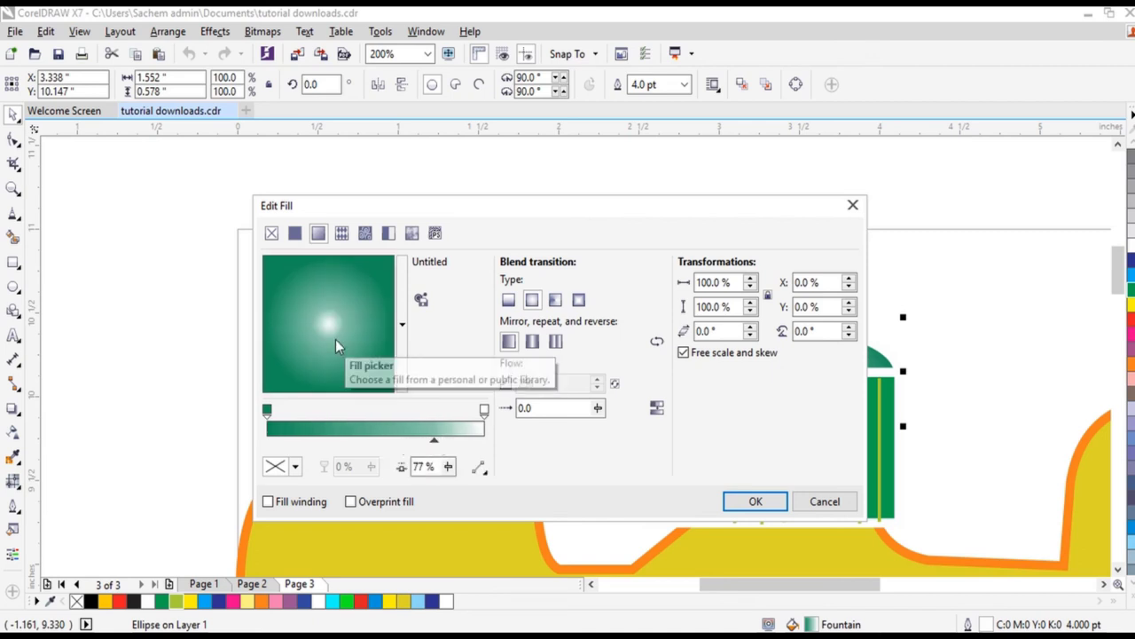
left_click_drag(335, 339, 315, 295)
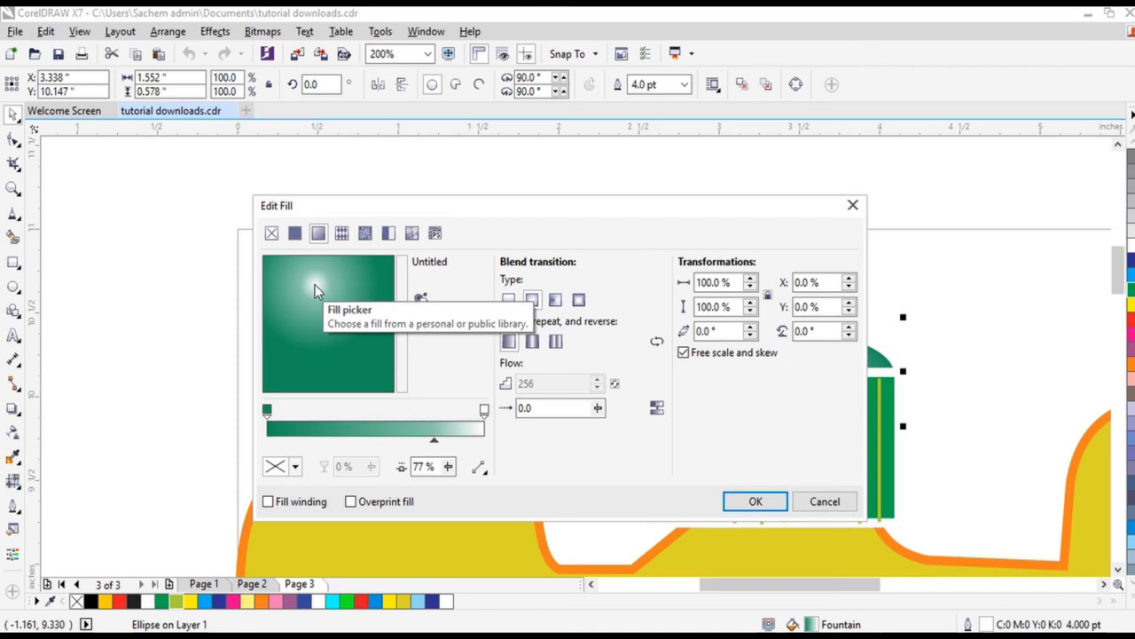
left_click(756, 502)
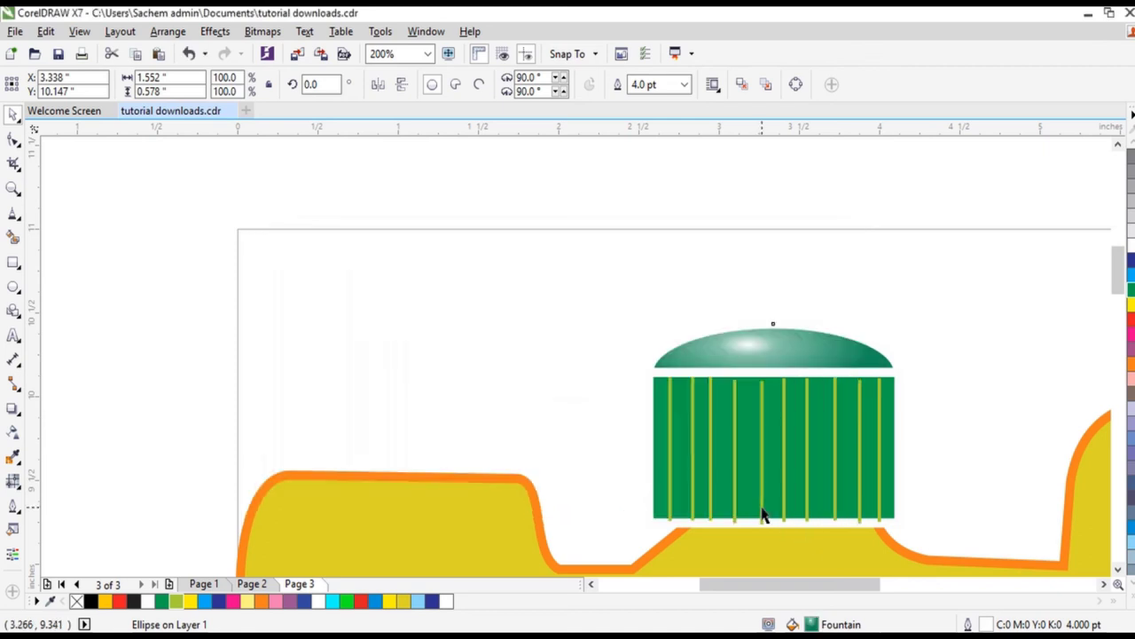
left_click(366, 232)
Step: Examine the finished cap, the label details and the whole Rina container at close and full view
scroll(471, 318, "down", 2)
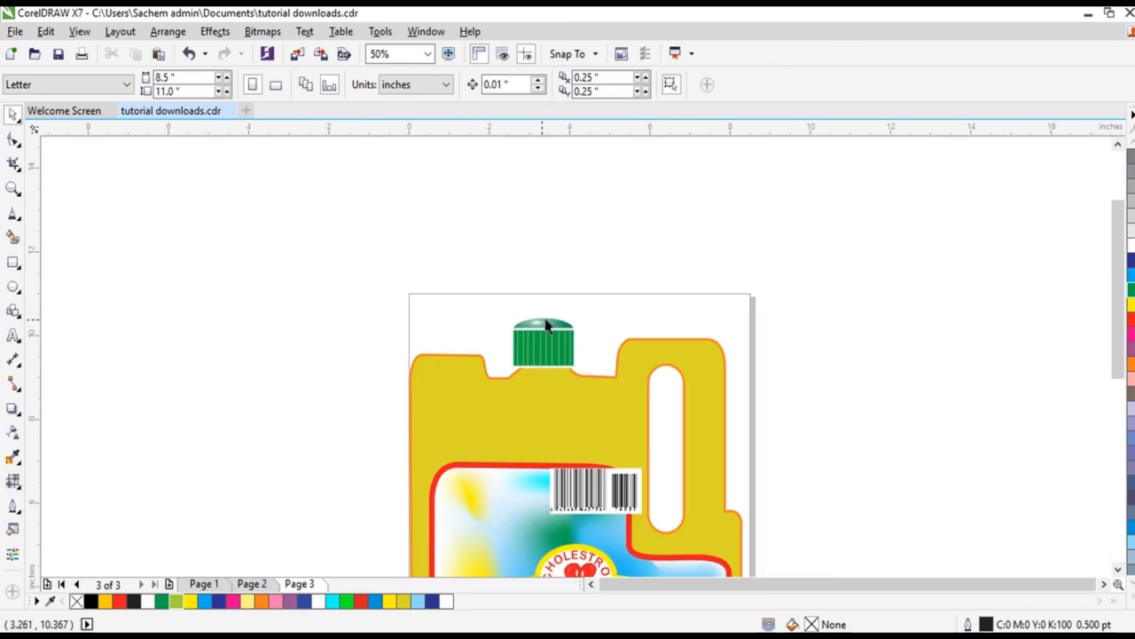
scroll(549, 326, "up", 3)
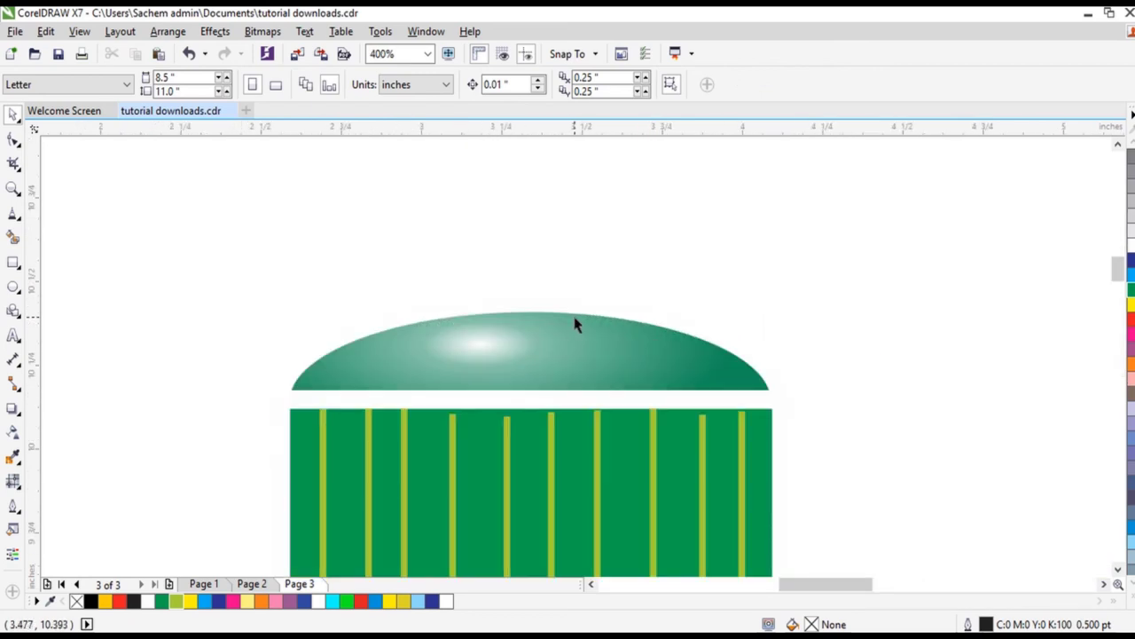
scroll(575, 325, "down", 3)
scroll(606, 387, "up", 3)
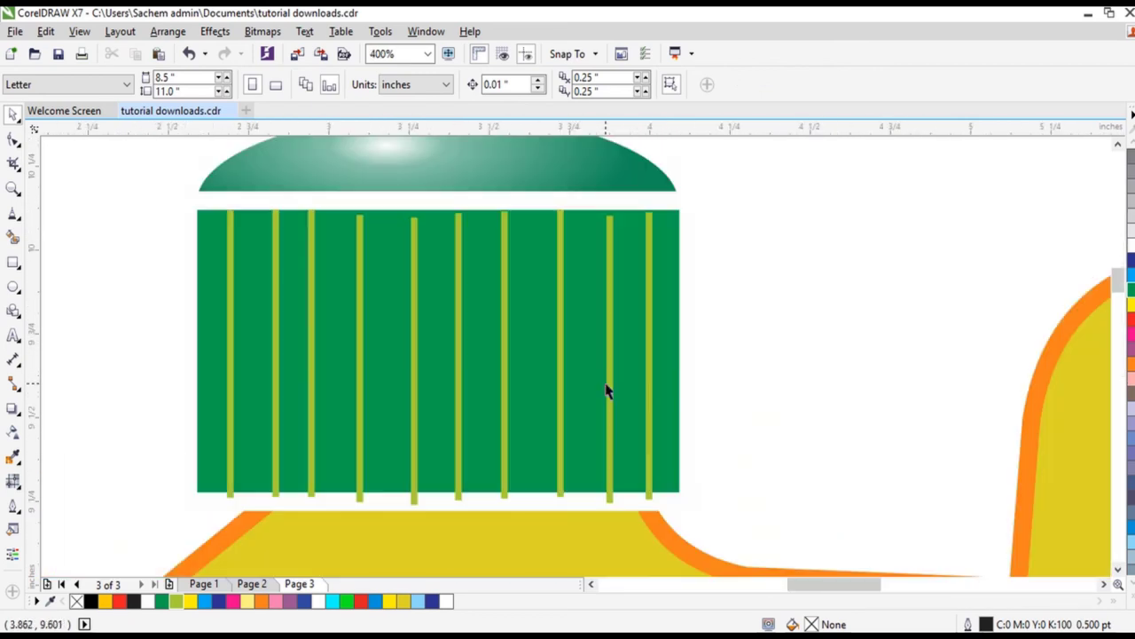
scroll(607, 390, "down", 3)
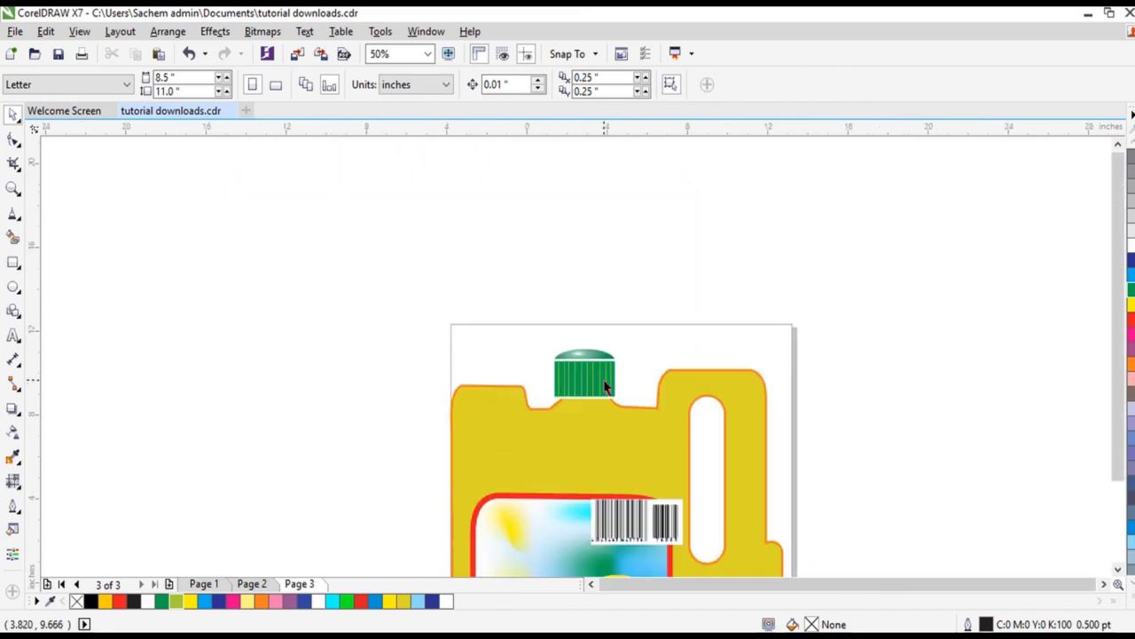
scroll(608, 391, "down", 2)
scroll(609, 520, "up", 2)
scroll(609, 520, "up", 2)
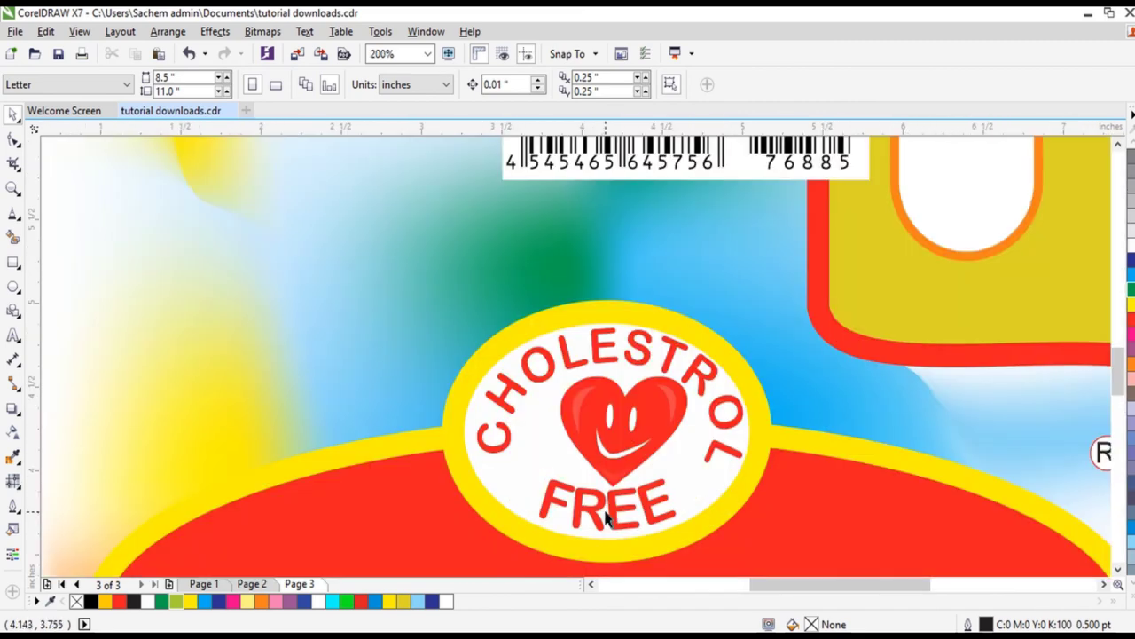
scroll(603, 513, "down", 2)
scroll(598, 503, "down", 4)
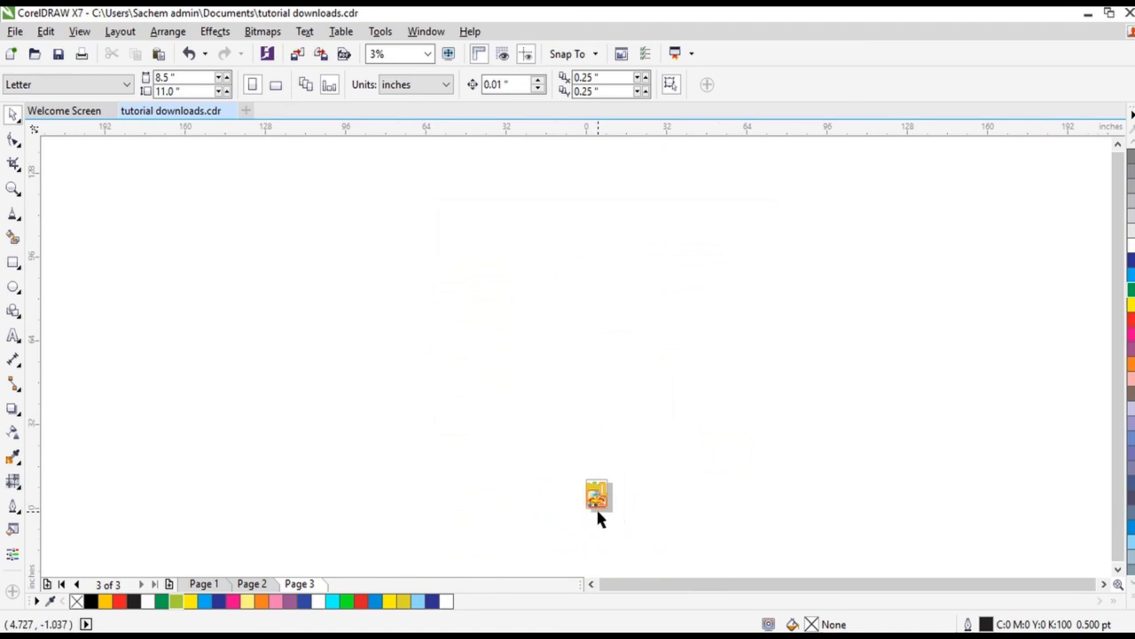
scroll(596, 512, "up", 4)
scroll(603, 470, "up", 2)
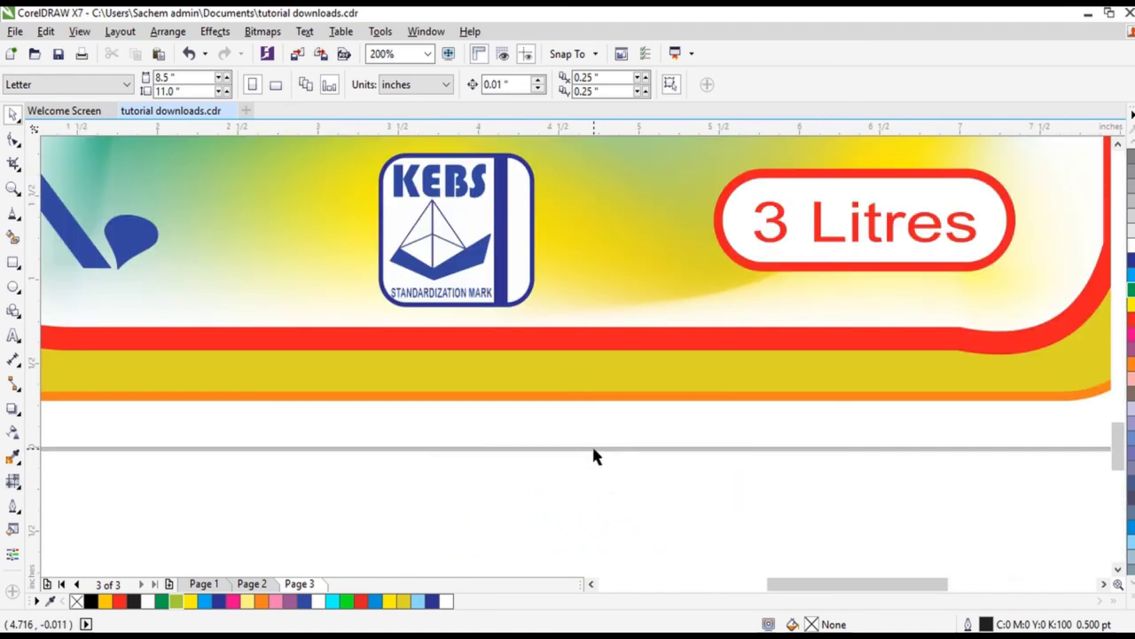
scroll(557, 330, "up", 1)
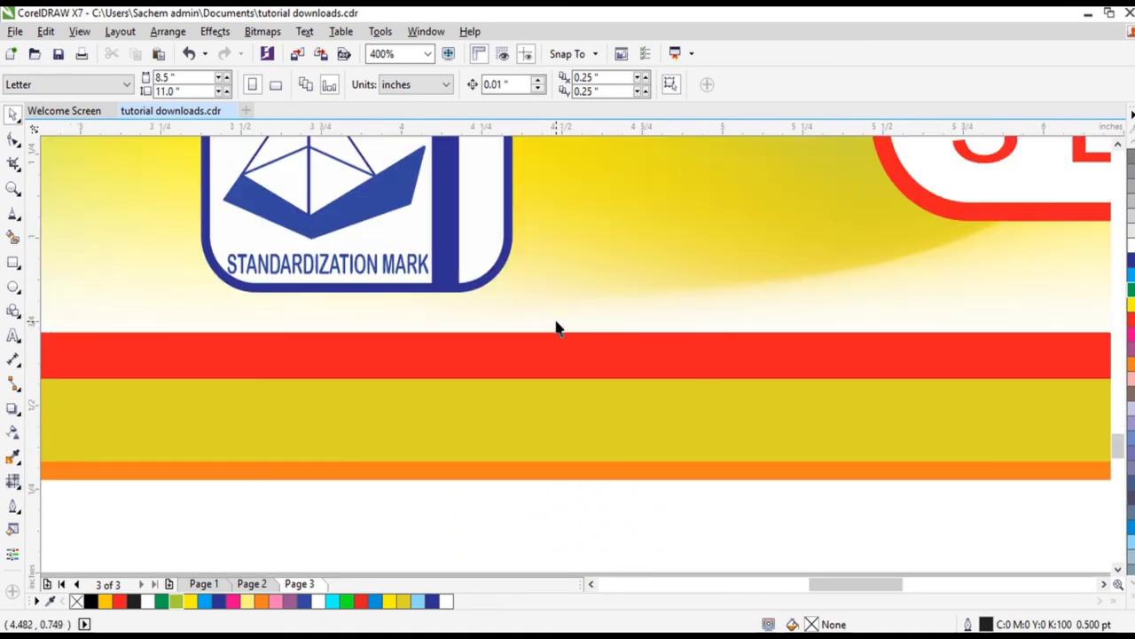
scroll(558, 330, "down", 6)
scroll(594, 226, "up", 1)
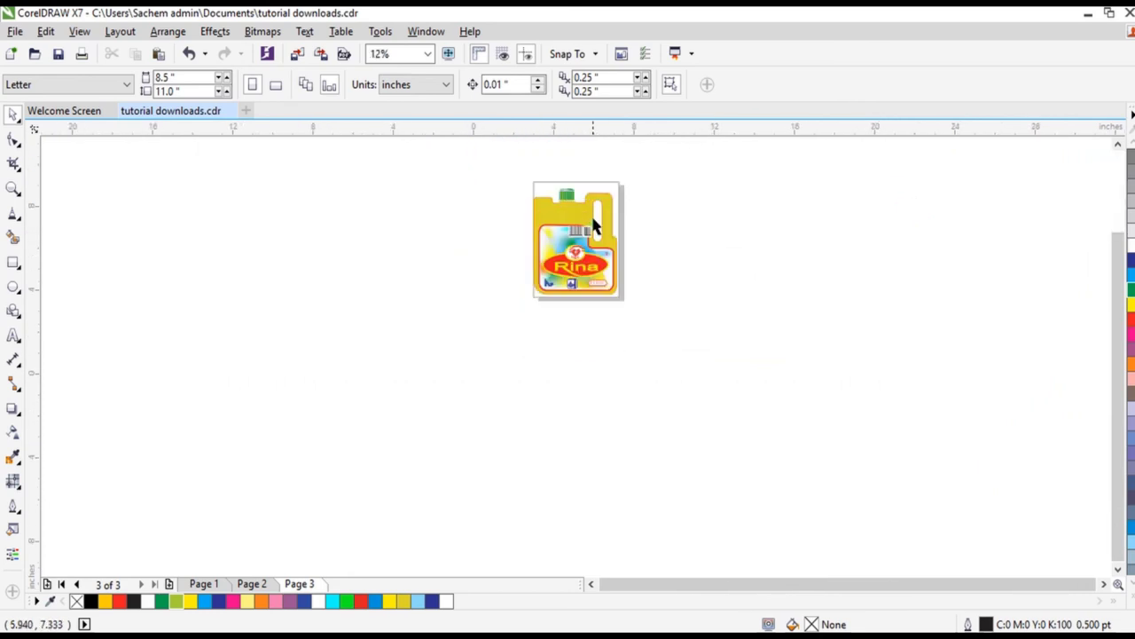
scroll(594, 227, "up", 2)
scroll(595, 207, "down", 3)
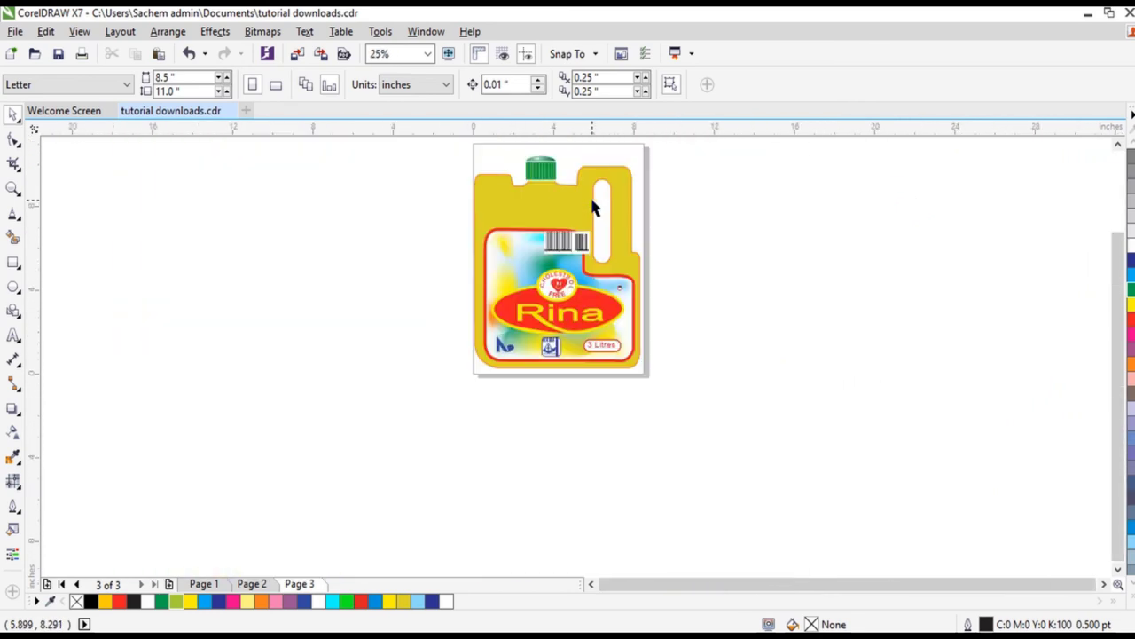
scroll(576, 179, "up", 2)
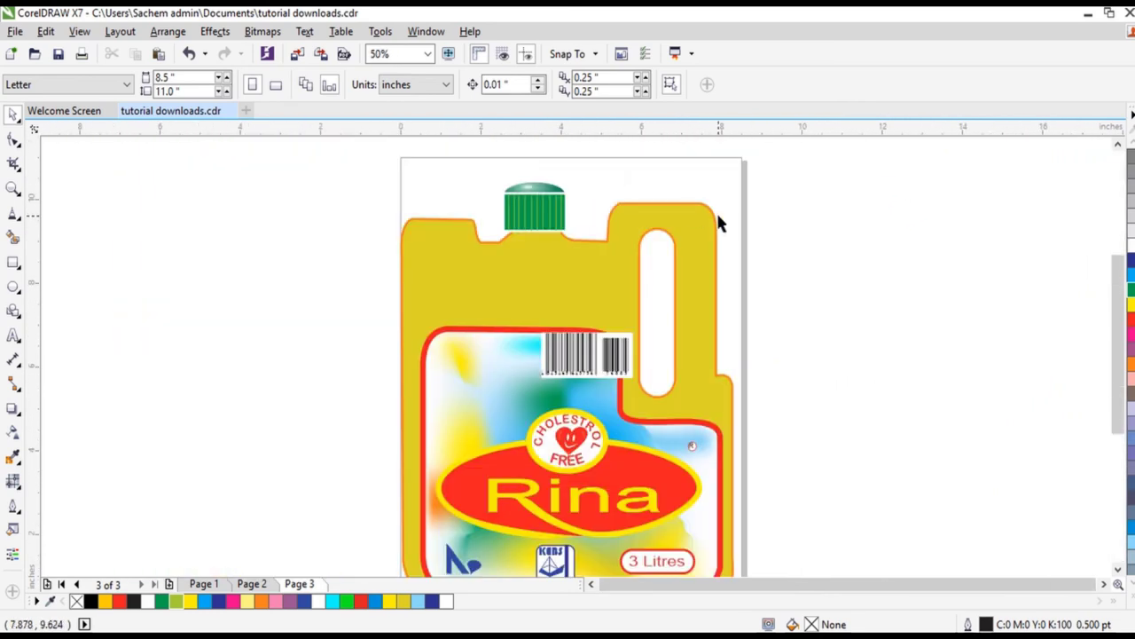
Step: Save the container artwork document
left_click(59, 56)
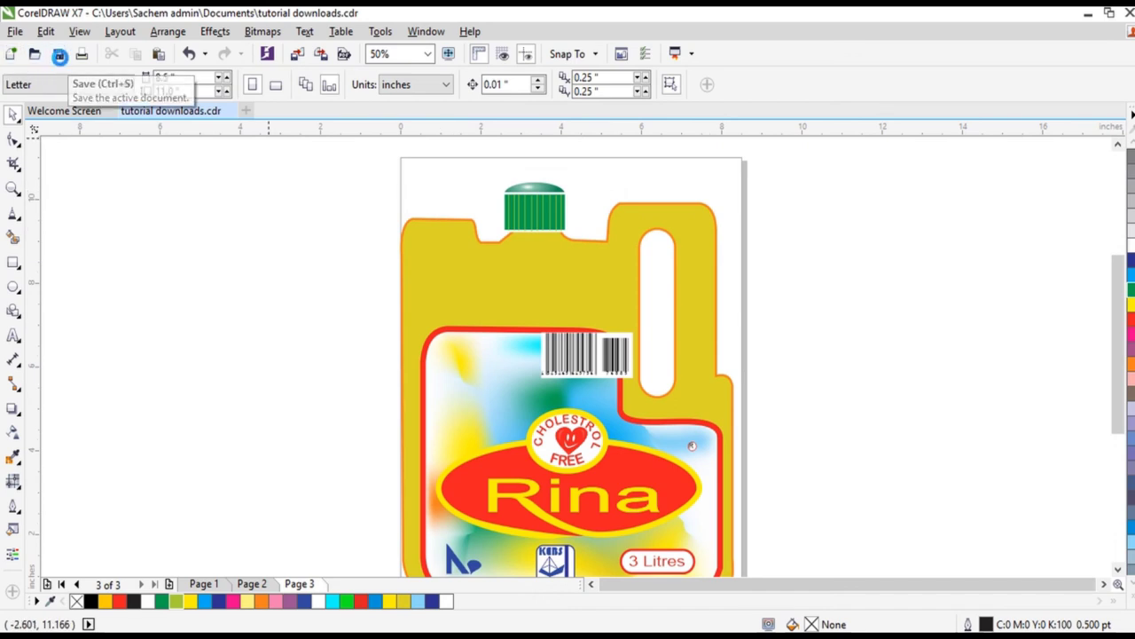